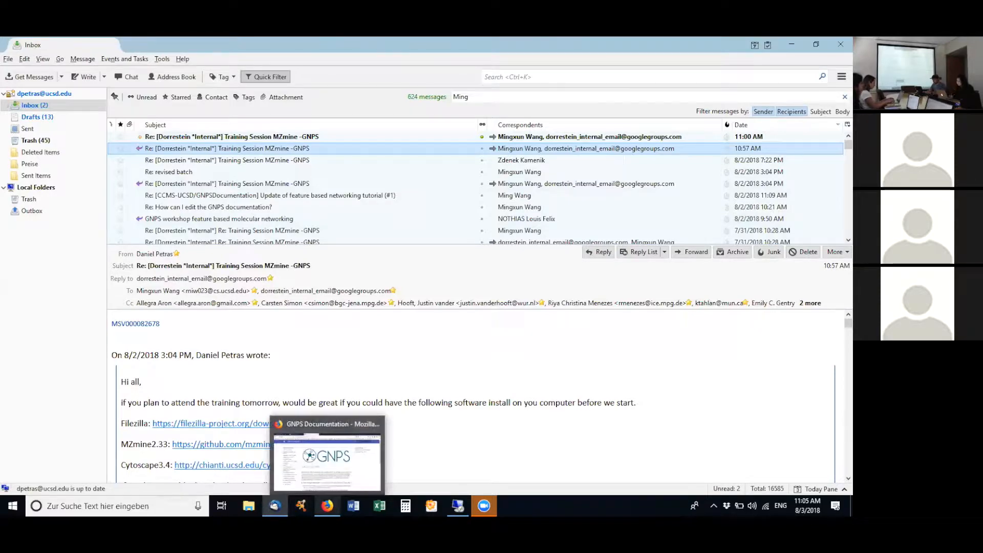
Switch to Firefox, open massive.ucsd.edu in a new tab and browse the publicly available datasets
left_click(328, 506)
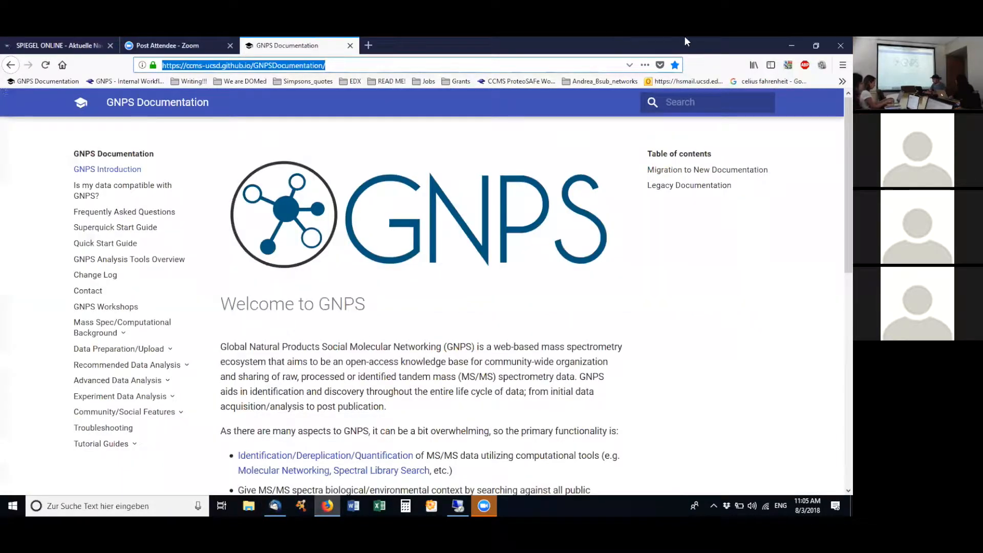
double_click(646, 41)
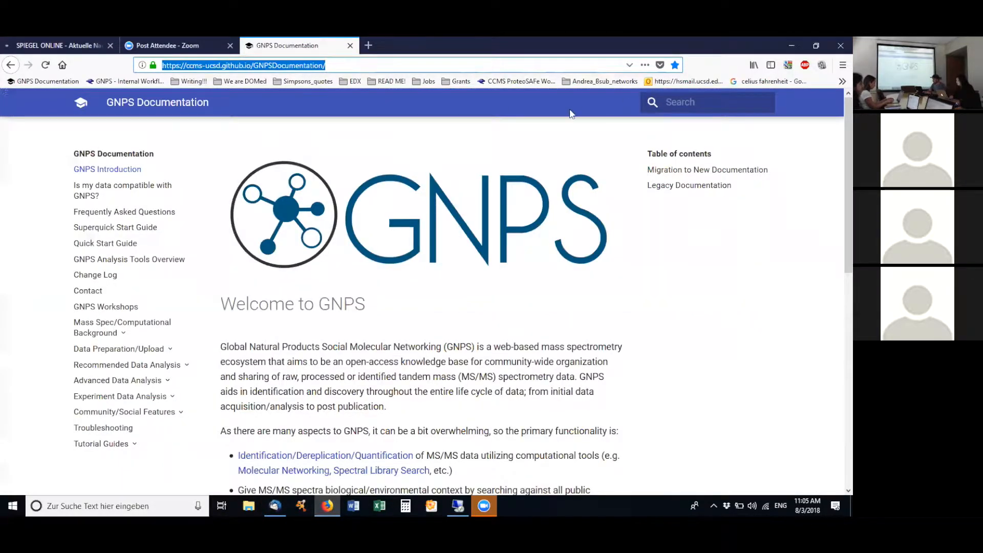
left_click(399, 100)
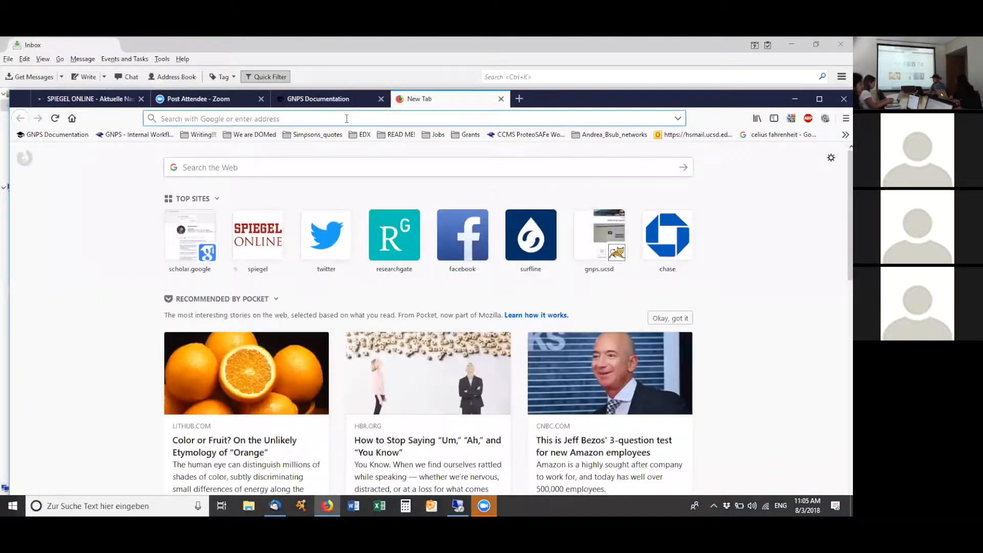
type("massive")
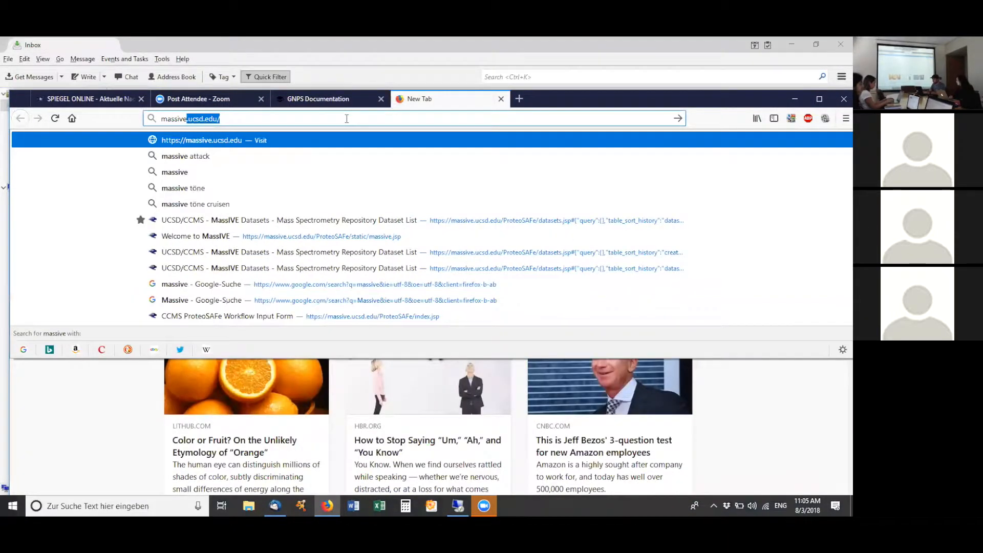
type(".ucsd")
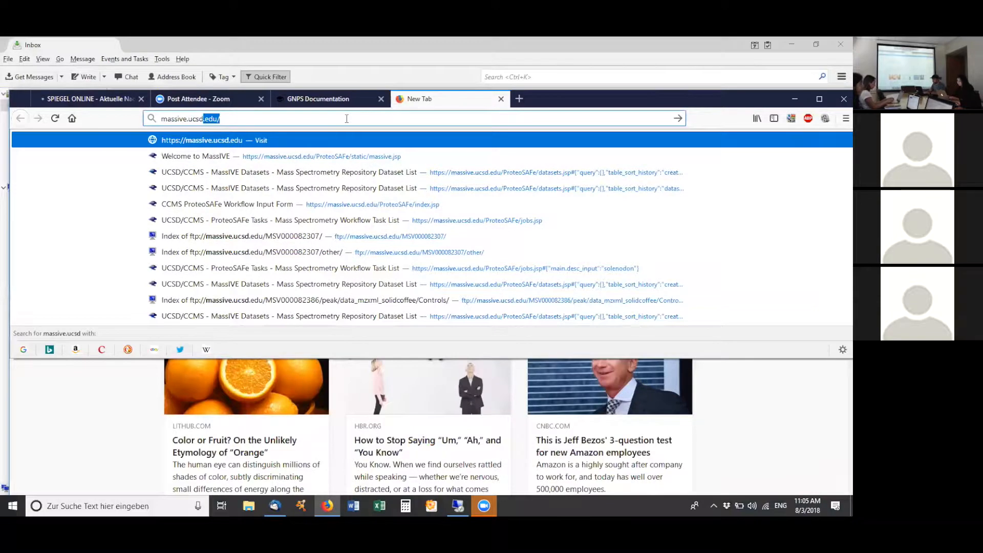
type(".edu")
key("Return")
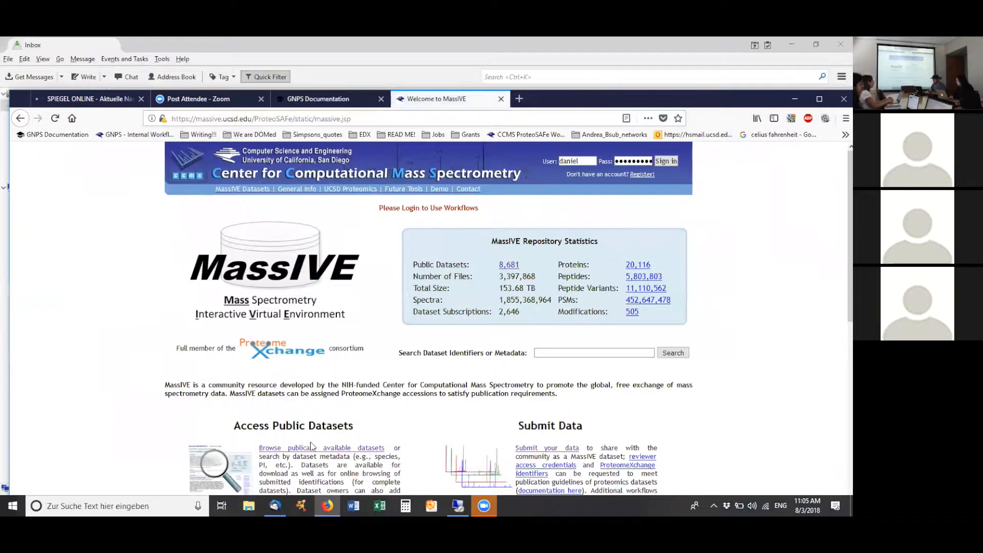
left_click(331, 451)
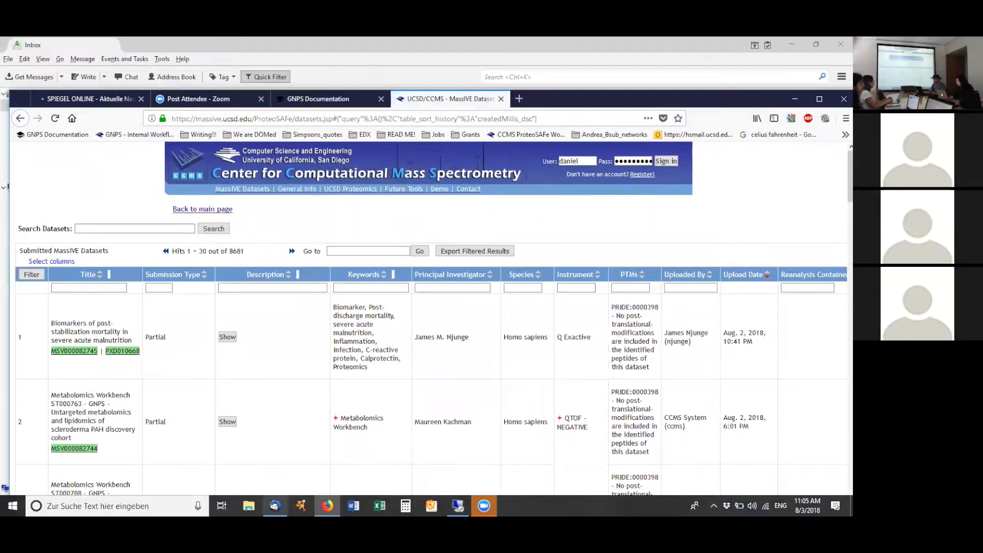
Switch to Thunderbird and copy the dataset identifier MSV000082678 from the 10:57 AM training session e-mail
left_click(275, 506)
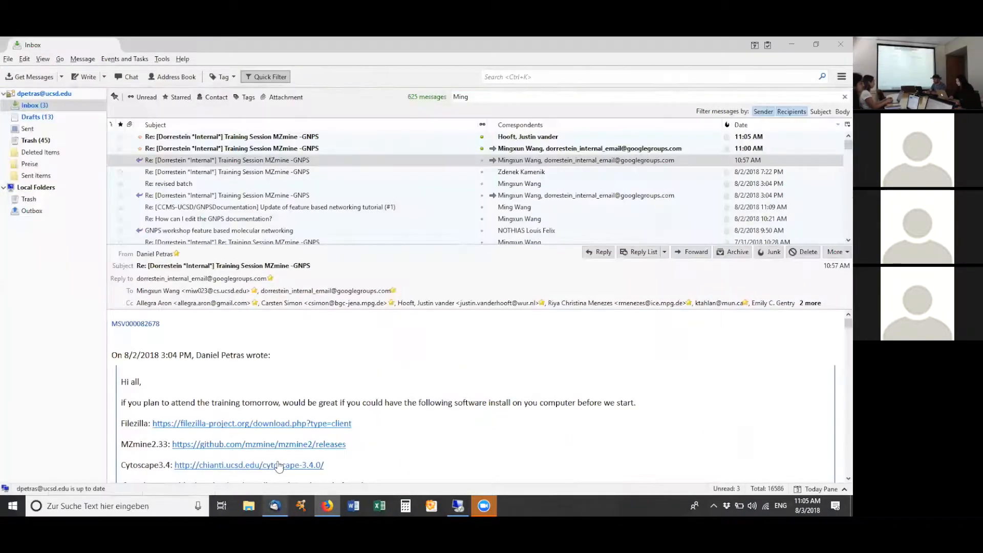
left_click(546, 150)
left_click(491, 162)
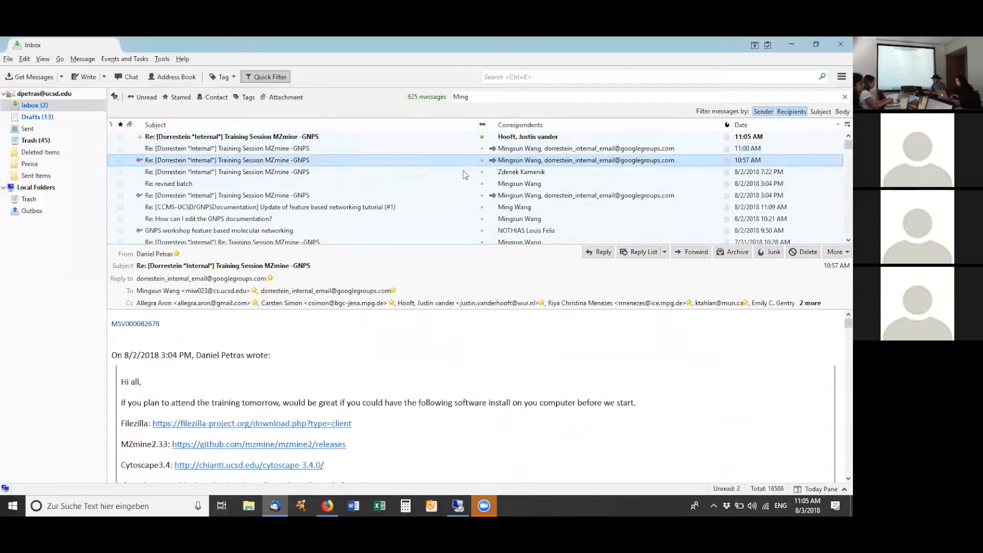
left_click_drag(160, 324, 111, 328)
key("ctrl+c")
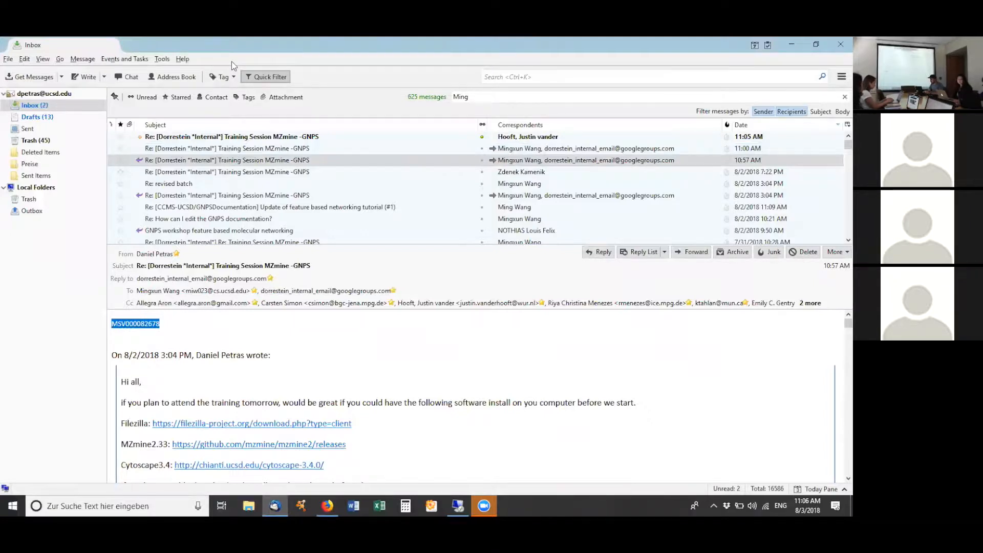
left_click(310, 160)
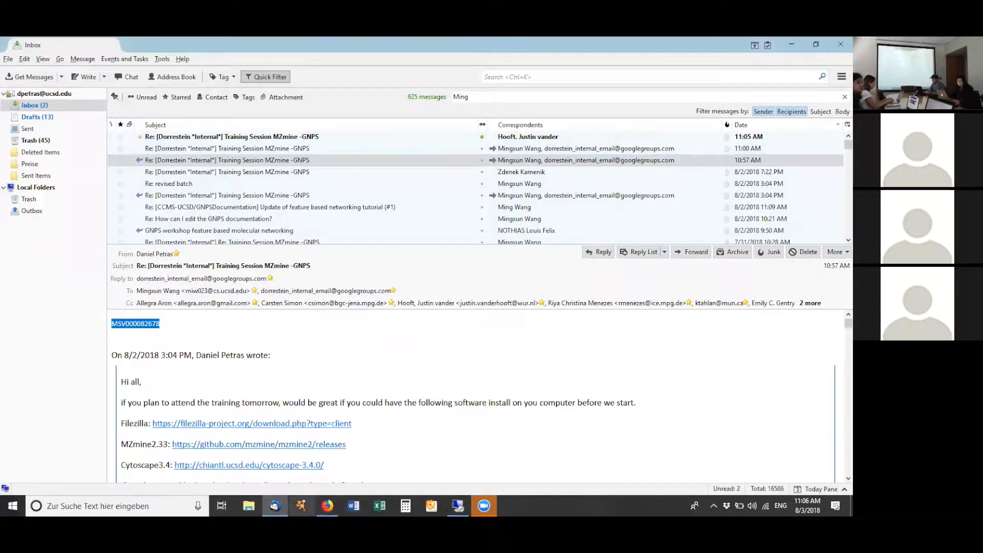
Back in Firefox, filter the MassIVE dataset titles by MSV000082678 and open the matching dataset's summary page
left_click(327, 506)
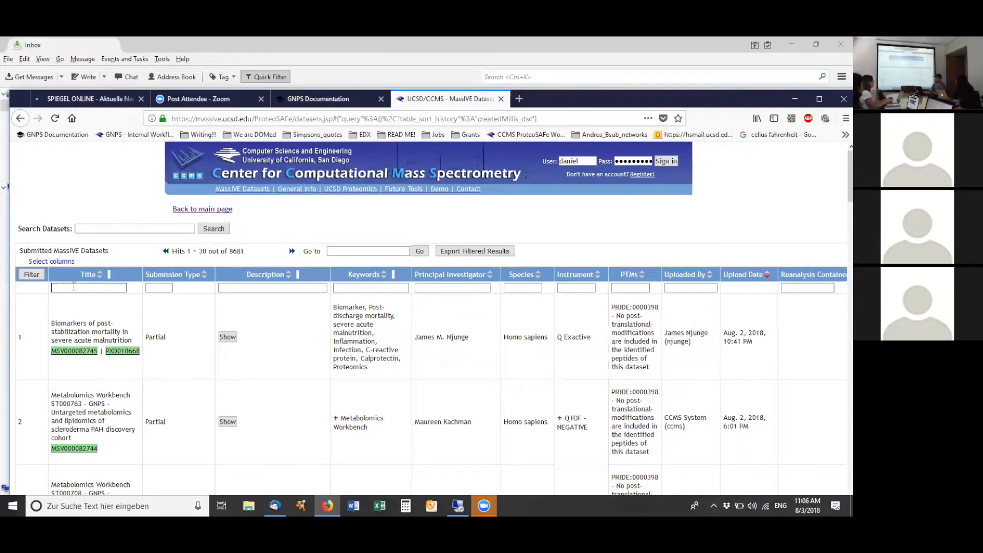
key("ctrl+v")
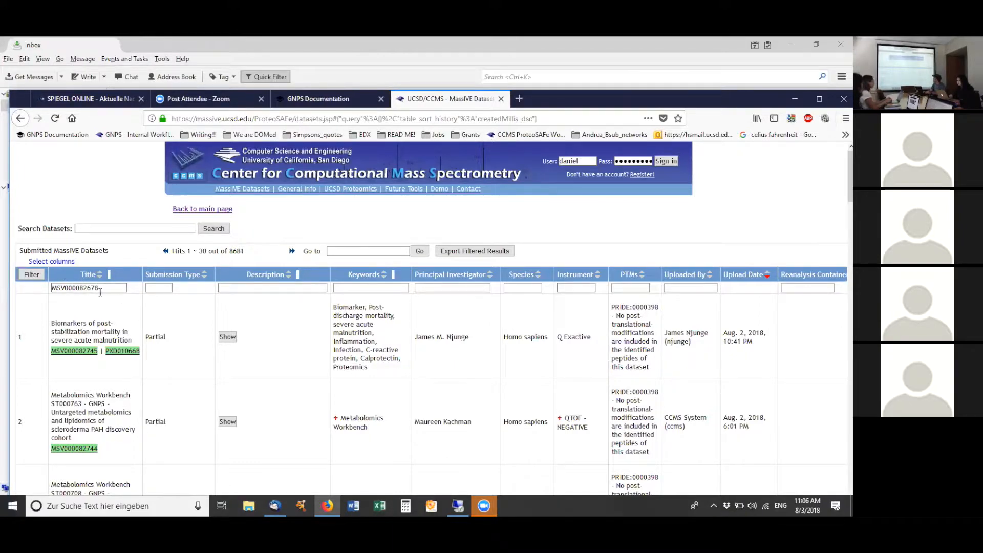
left_click(31, 275)
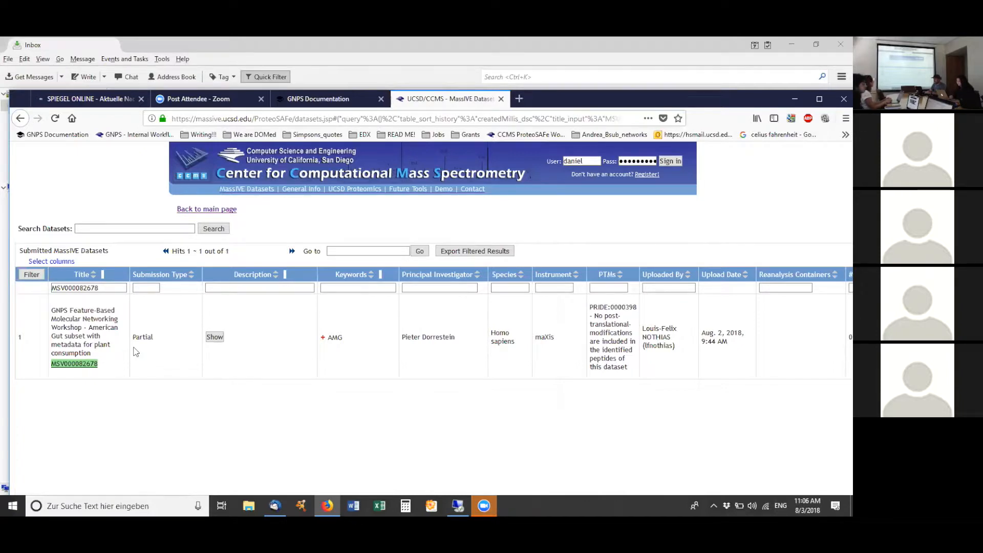
left_click(76, 364)
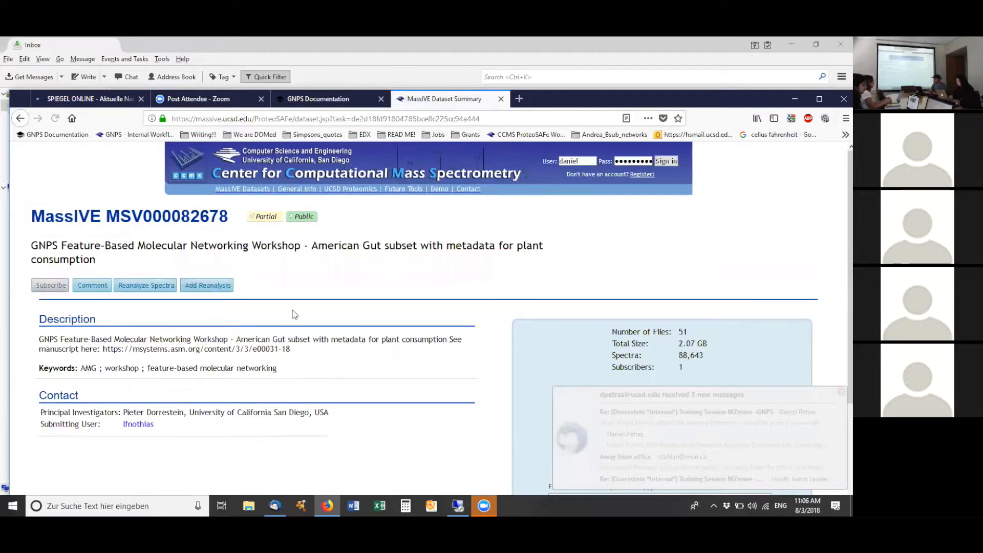
Copy the FTP download link of dataset MSV000082678 from its summary page
scroll(294, 312, "down", 3)
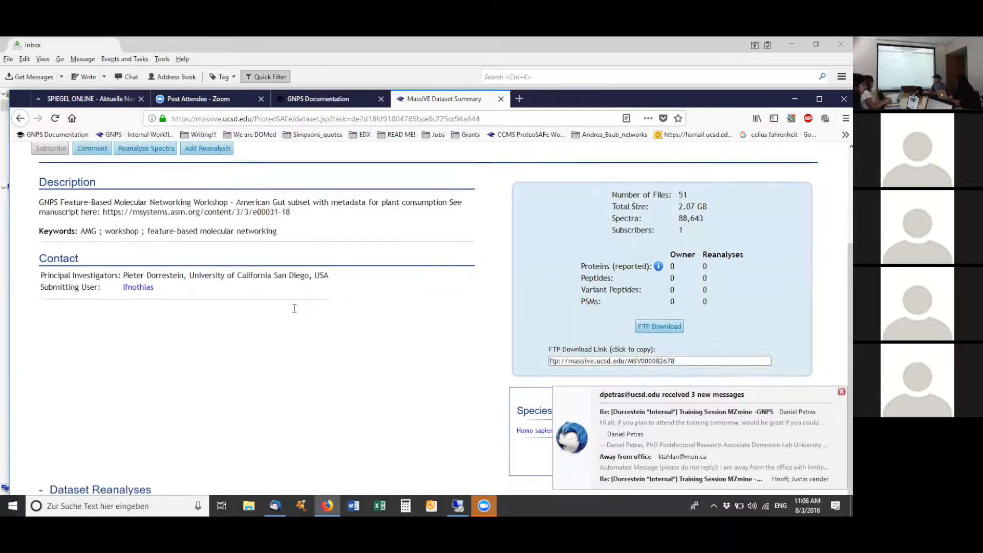
scroll(295, 310, "down", 1)
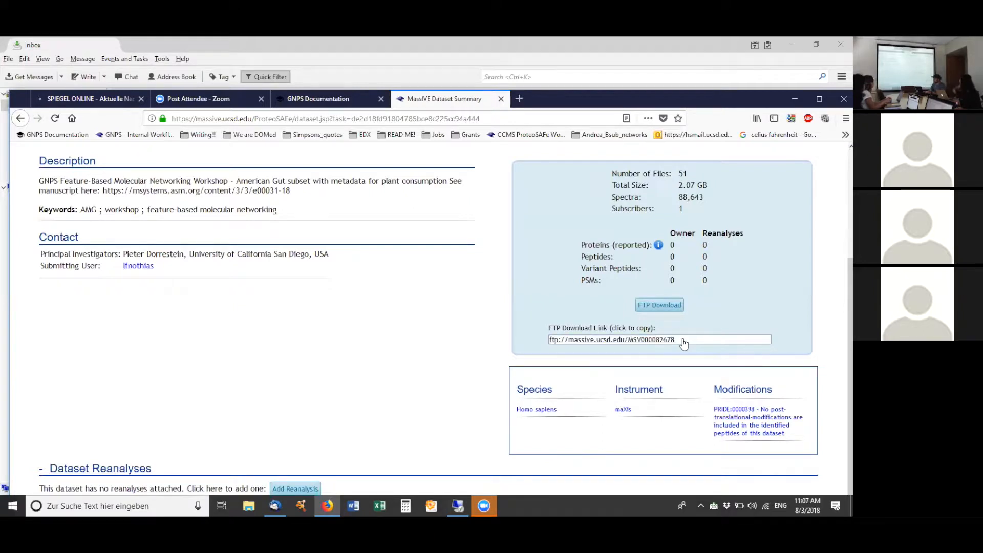
left_click(685, 344)
right_click(664, 341)
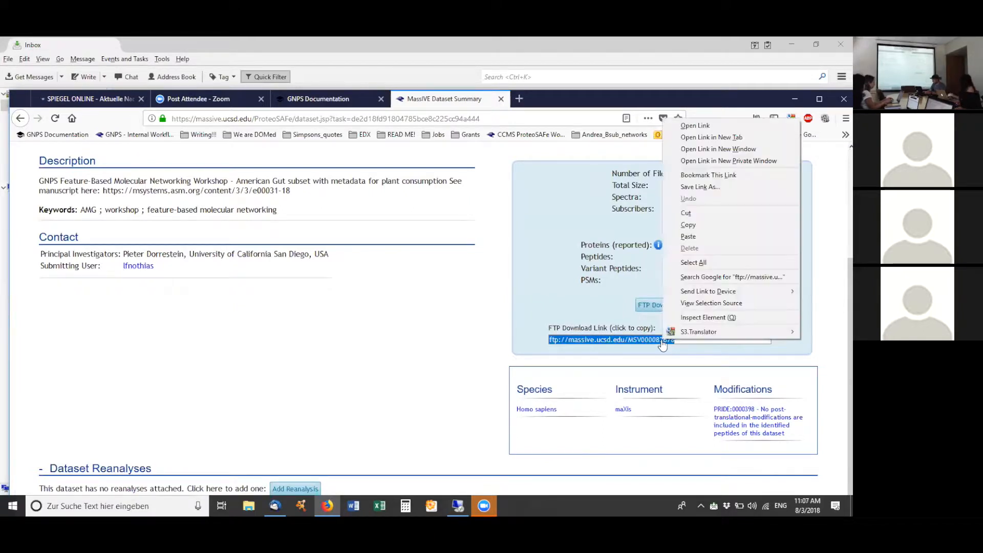
left_click(688, 225)
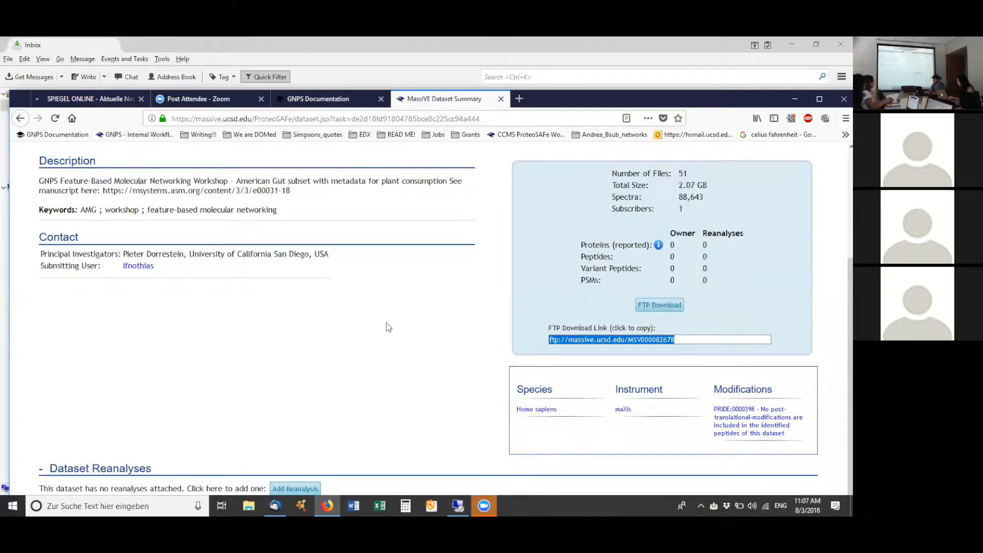
Switch to FileZilla in the remote desktop session, clear the old host and username, and quick-connect to ftp://massive.ucsd.edu/MSV000082678 in the current tab
left_click(458, 506)
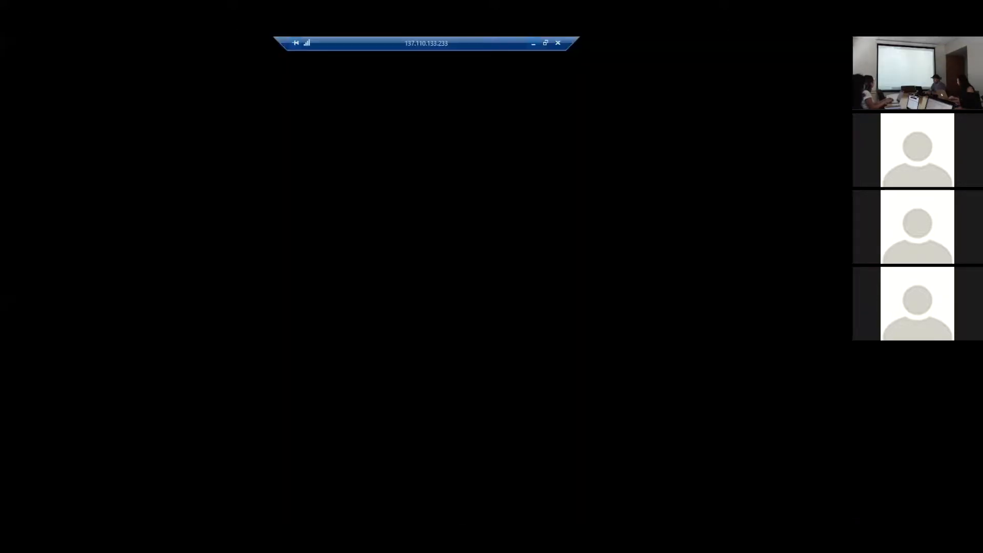
left_click(353, 506)
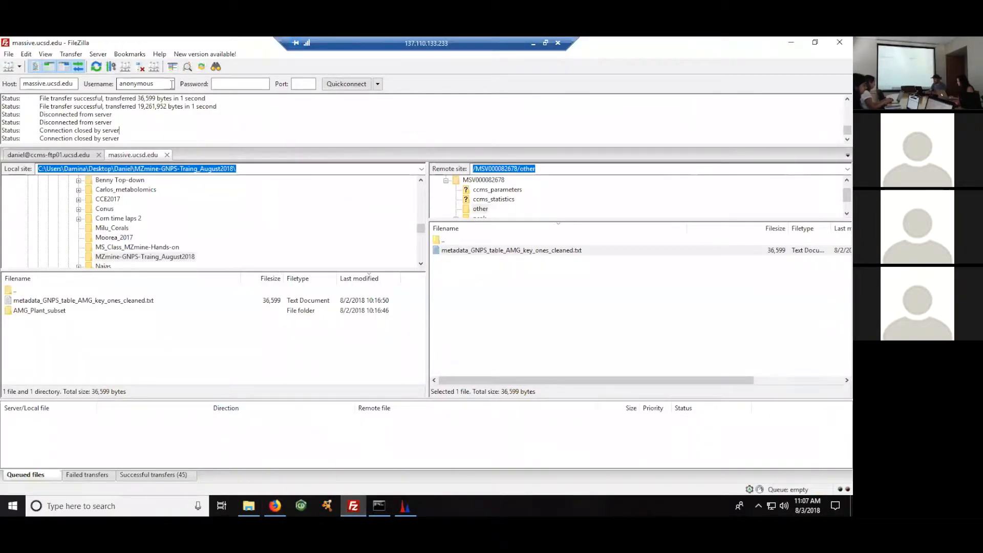
left_click_drag(75, 83, 6, 77)
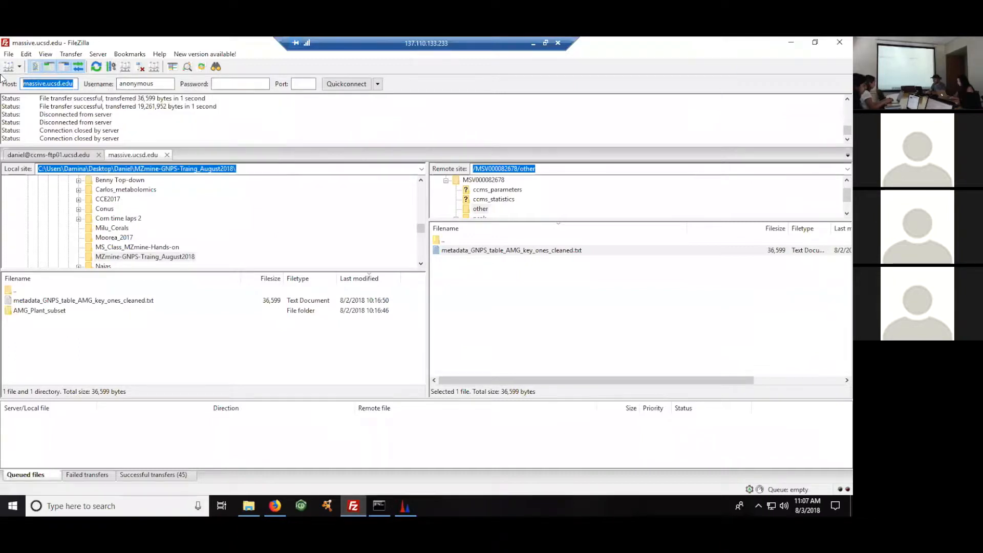
key("BackSpace")
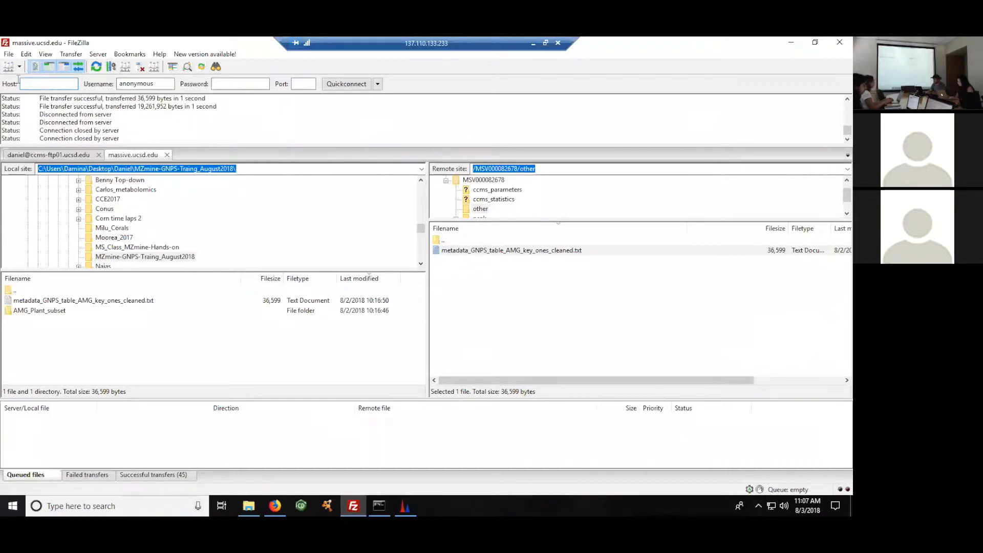
left_click_drag(162, 85, 108, 95)
key("BackSpace")
key("ctrl+v")
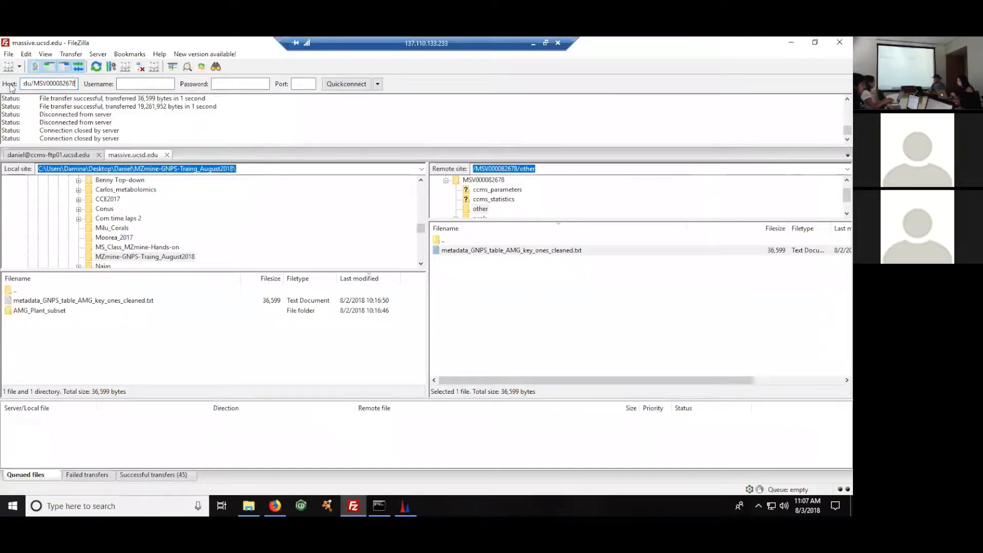
left_click(346, 84)
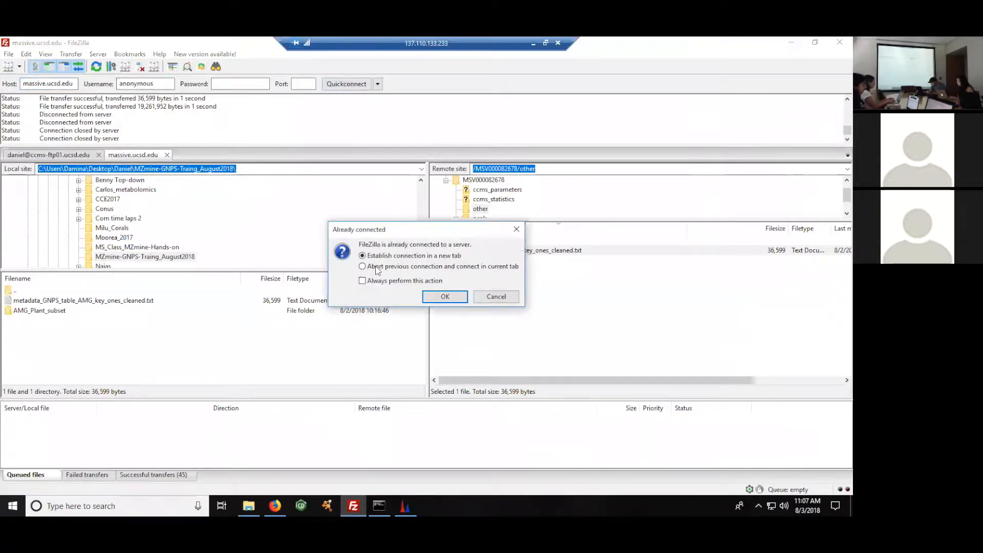
left_click(450, 297)
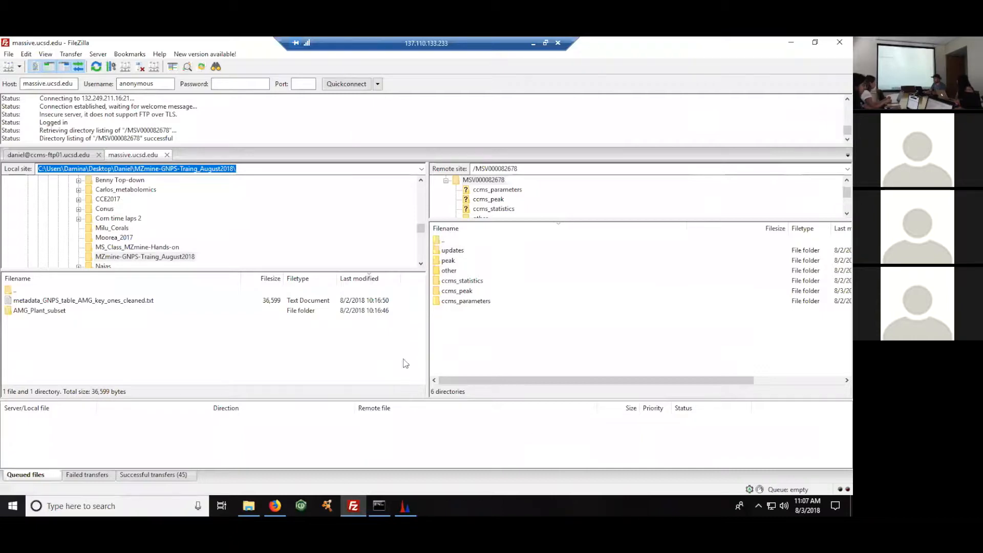
Return to the local Firefox window, open the dataset's FTP download index and browse into peak/AMG_Plant_subset
left_click(534, 41)
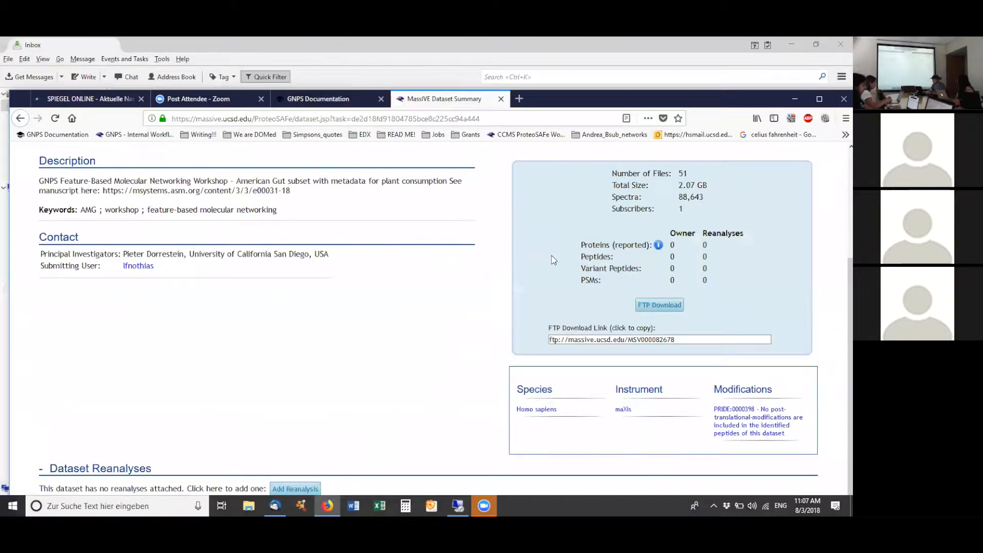
left_click(659, 305)
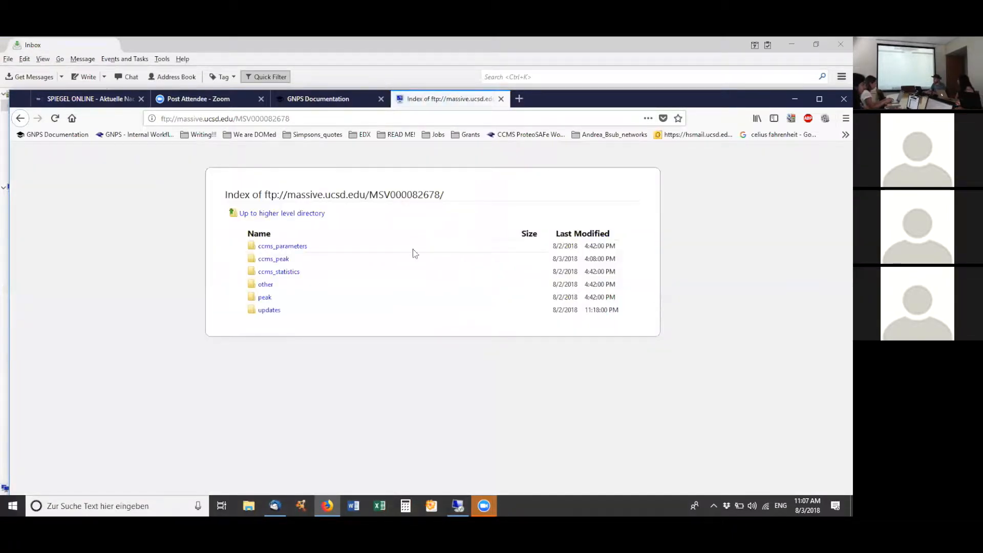
left_click(266, 298)
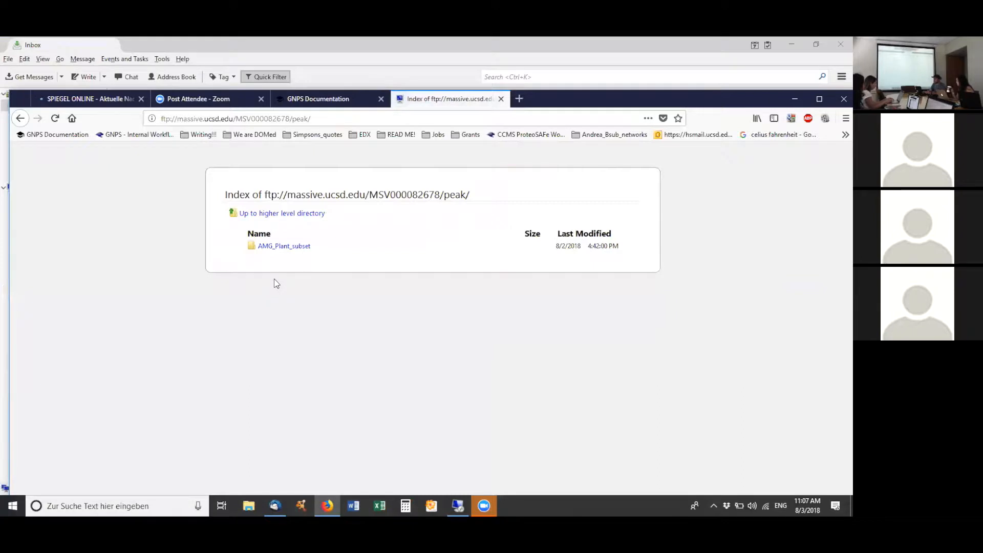
left_click(282, 246)
left_click(284, 248)
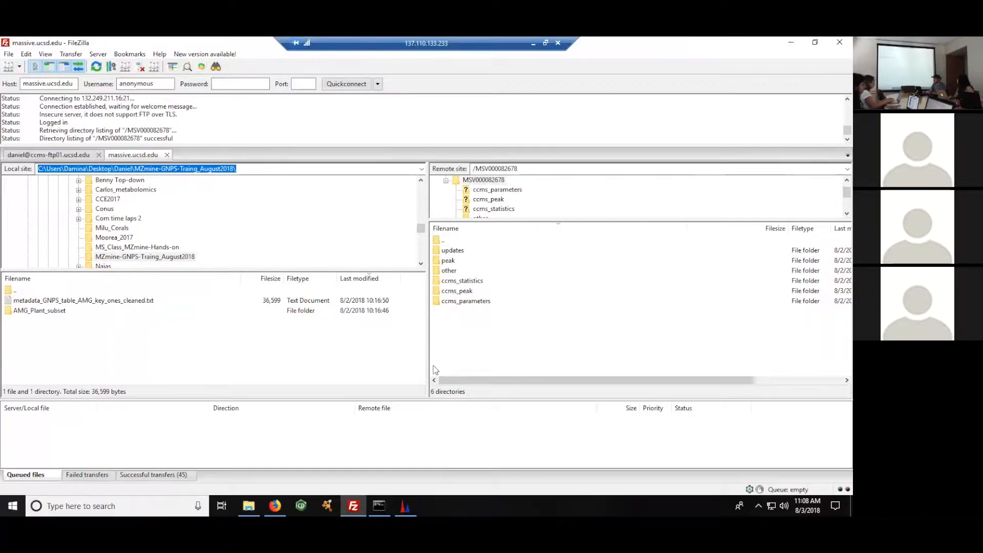
Browse the remote folder peak/AMG_Plant_subset/5_plants_or_less to examine its mzXML files, returning to AMG_Plant_subset
double_click(445, 260)
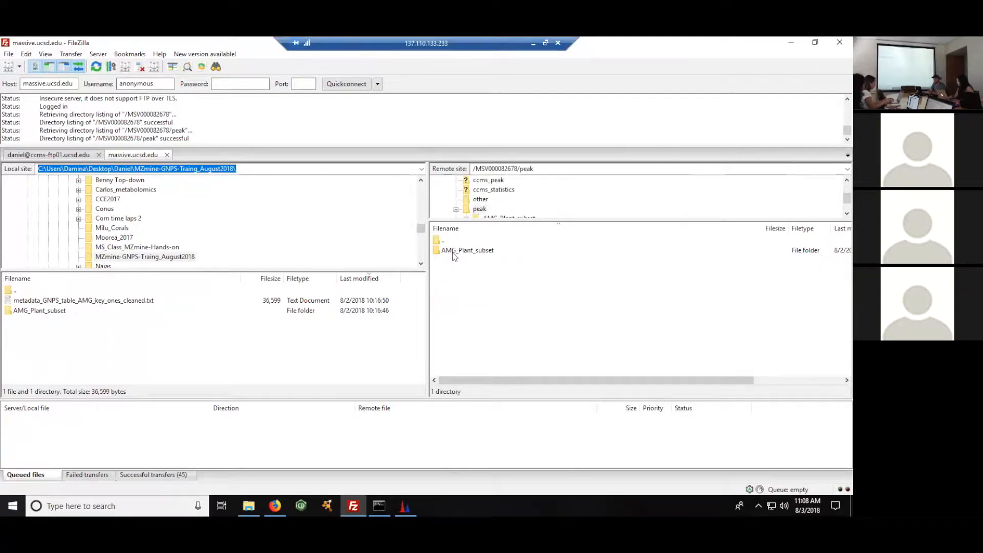
double_click(453, 251)
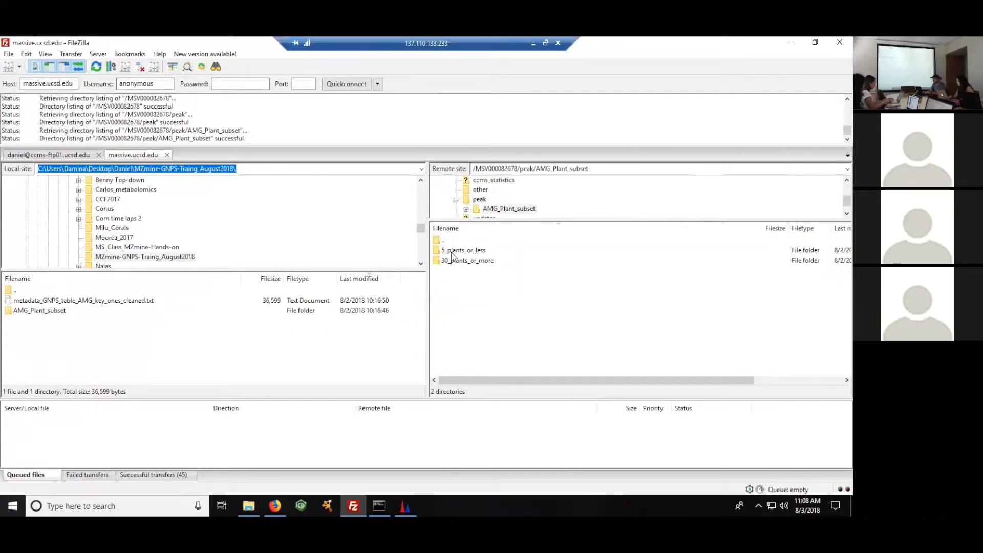
double_click(453, 251)
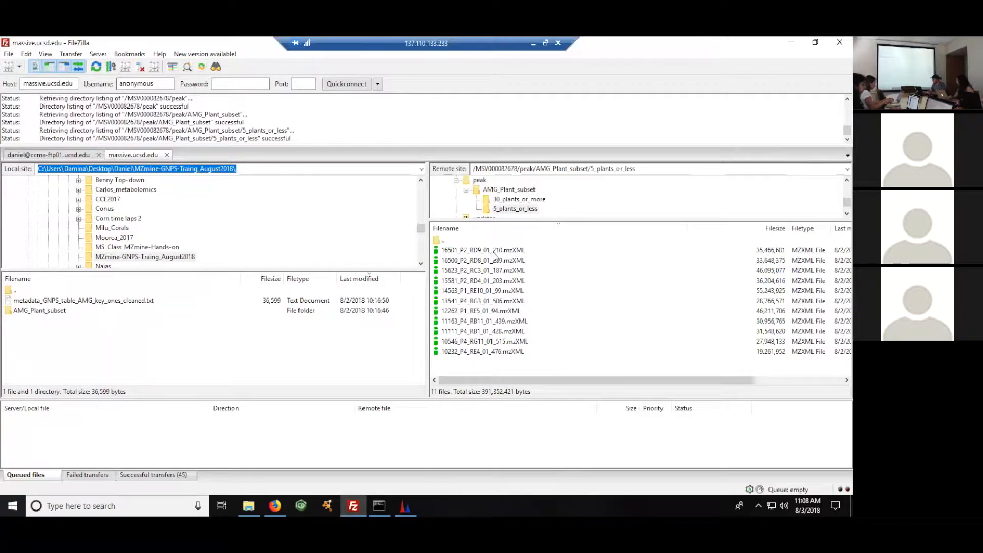
double_click(438, 241)
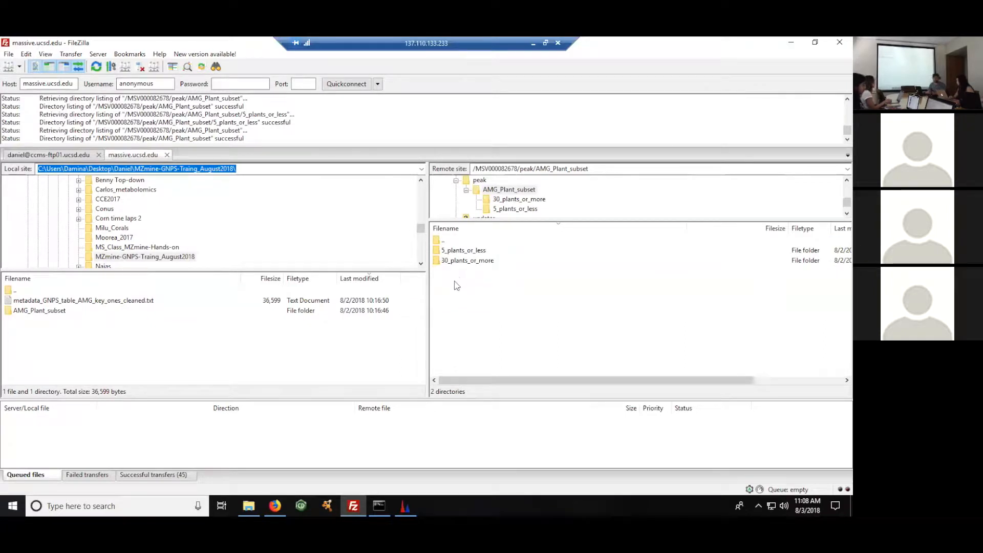
left_click(445, 231)
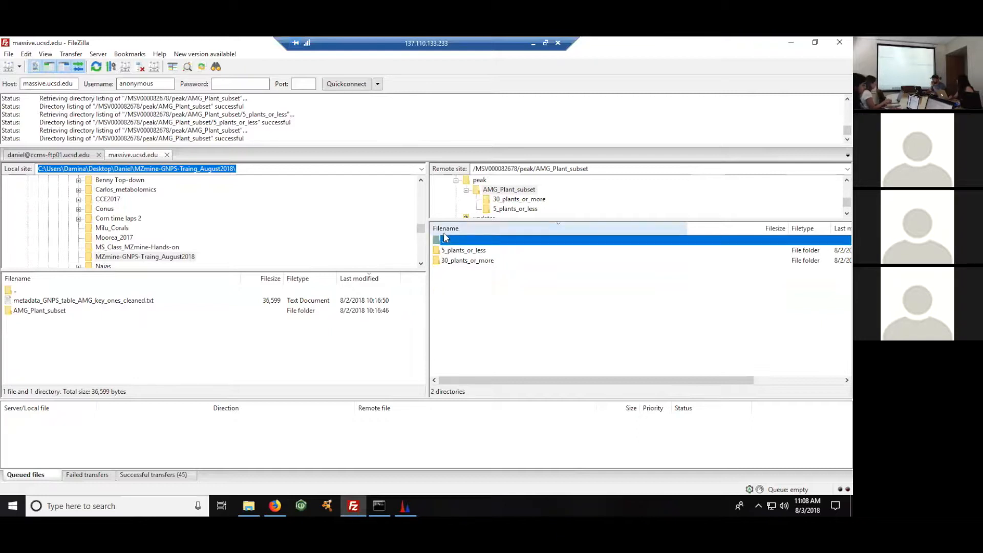
Return to the remote dataset root MSV000082678, examine the contents of its other folder, and go back to the root
left_click(444, 231)
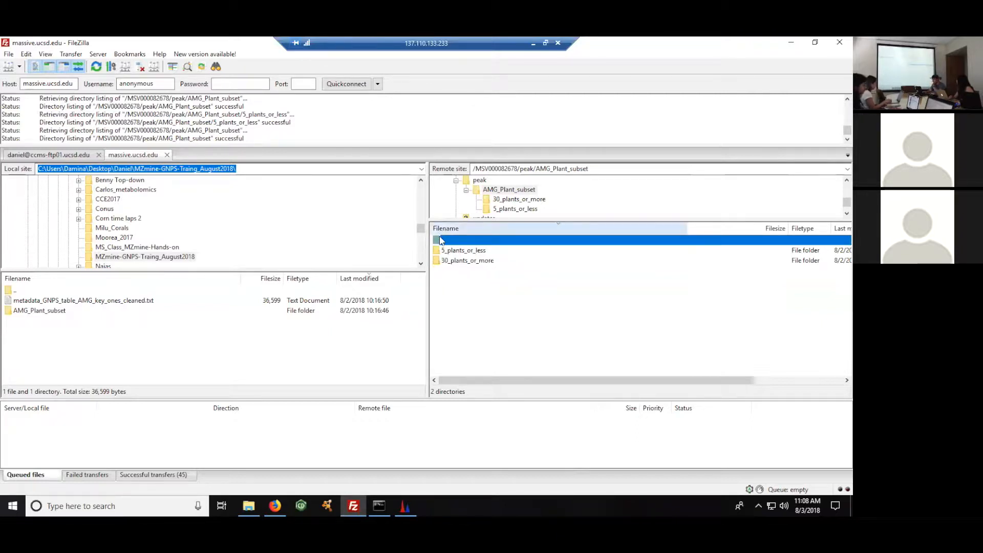
double_click(442, 241)
double_click(441, 240)
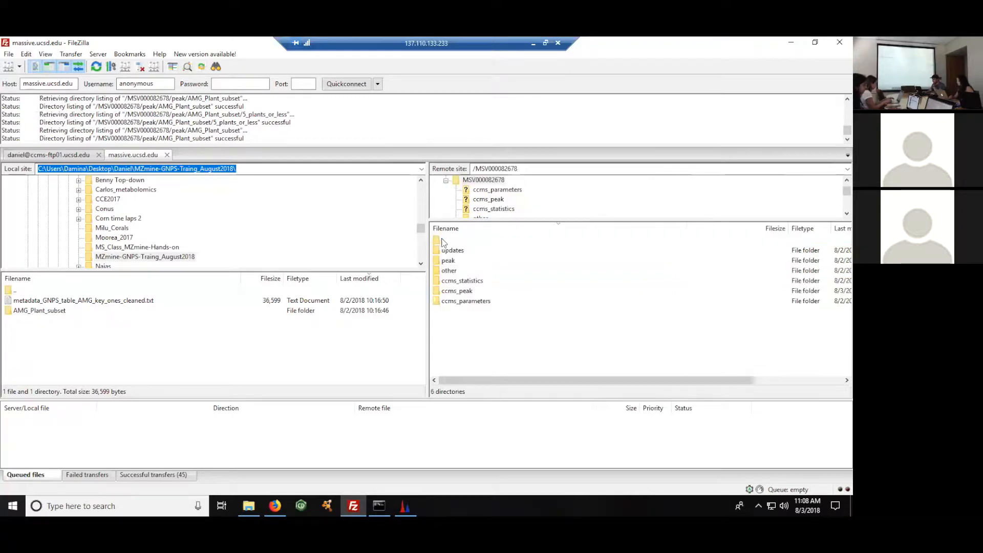
double_click(456, 272)
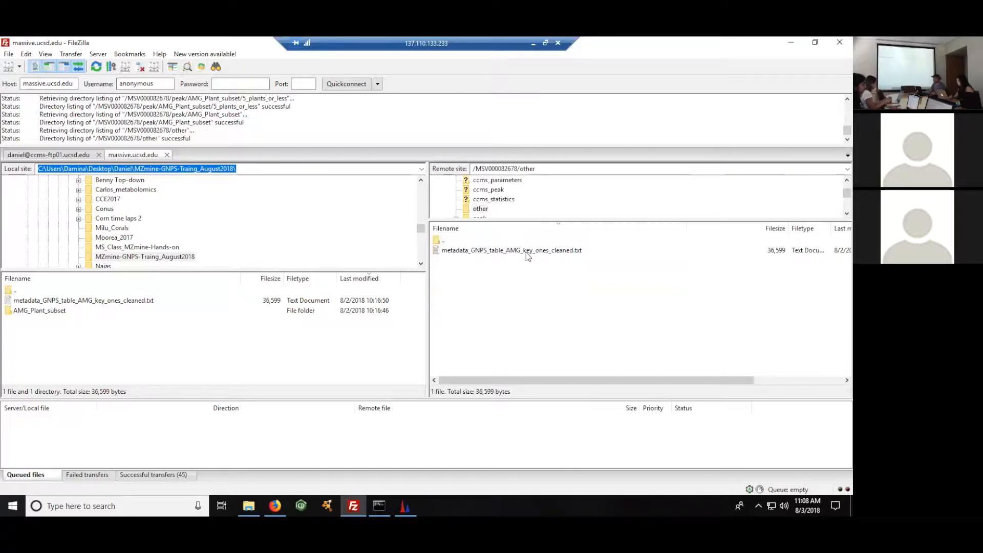
double_click(439, 238)
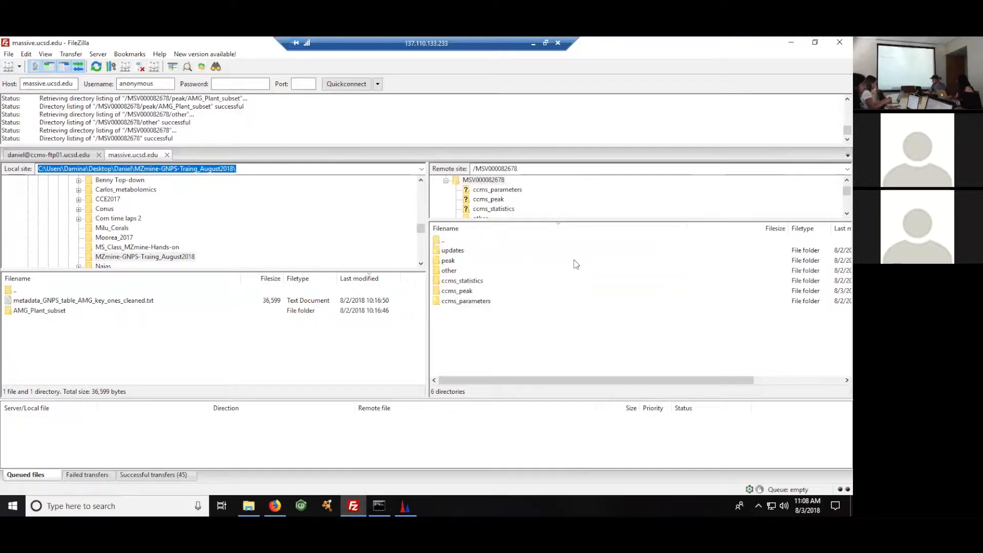
Browse the remote updates folder into the 2018-08-02 update's other subfolder and select qtof_batch_AG_training.xml
double_click(452, 251)
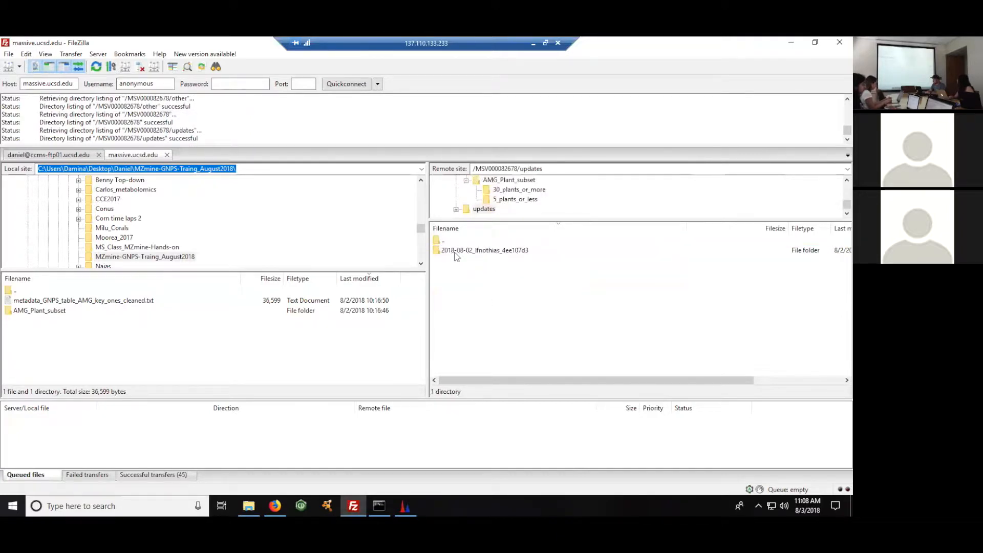
double_click(456, 251)
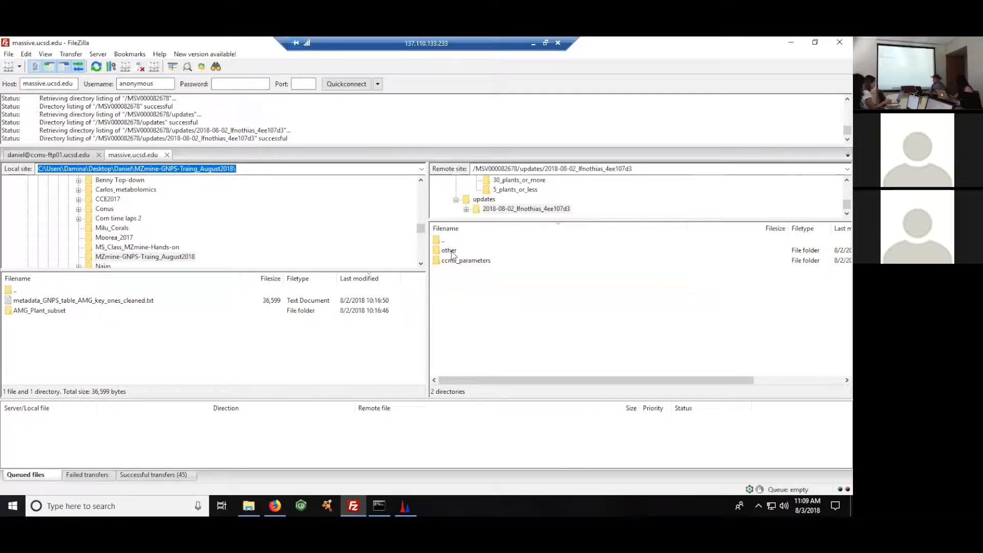
double_click(449, 251)
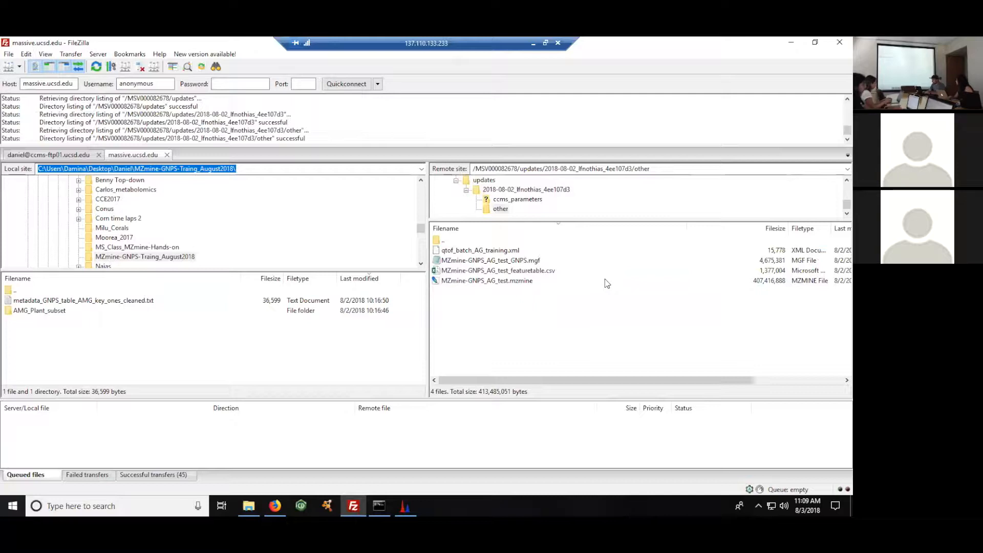
left_click(464, 251)
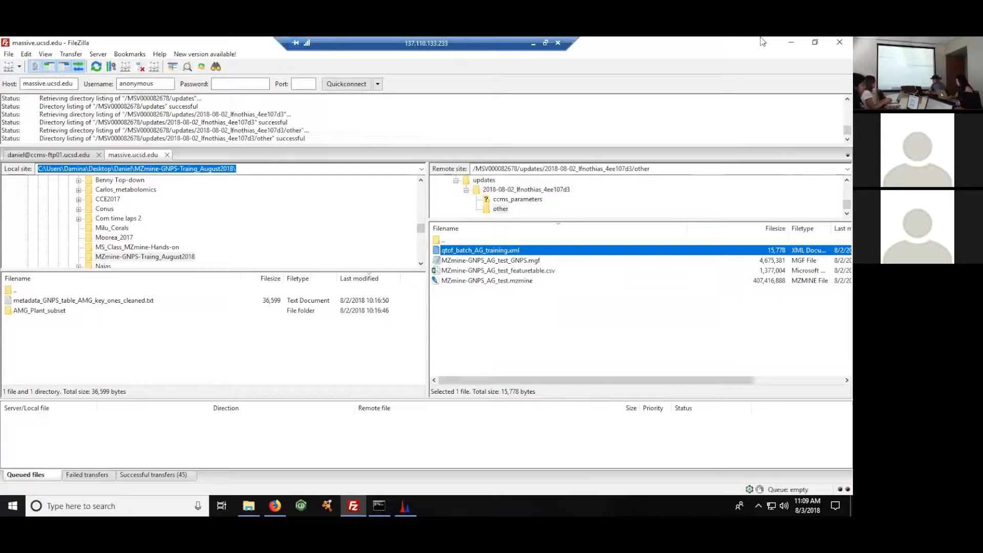
Minimize the open FileZilla, Firefox, MZmine, command-line and File Explorer windows to clear the remote desktop
left_click(792, 41)
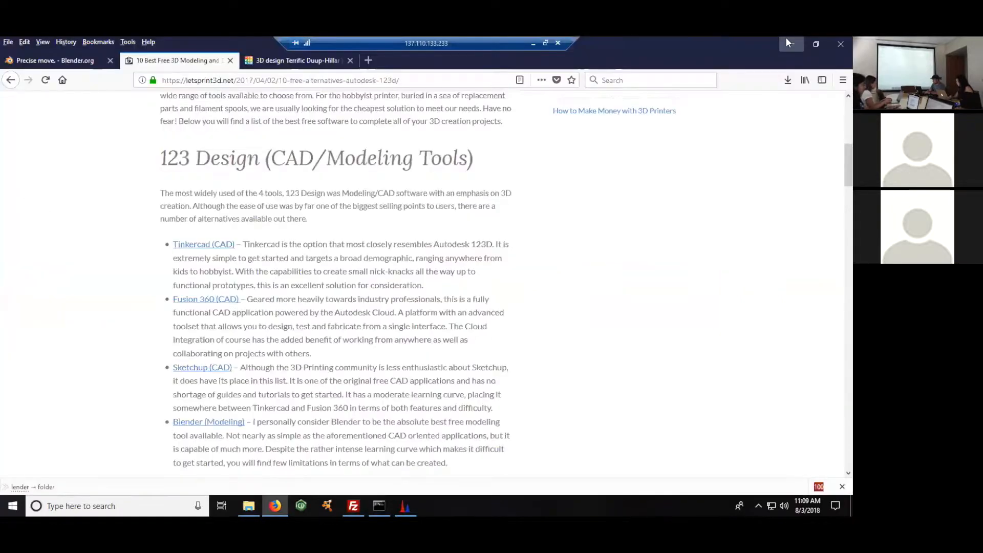
left_click(788, 39)
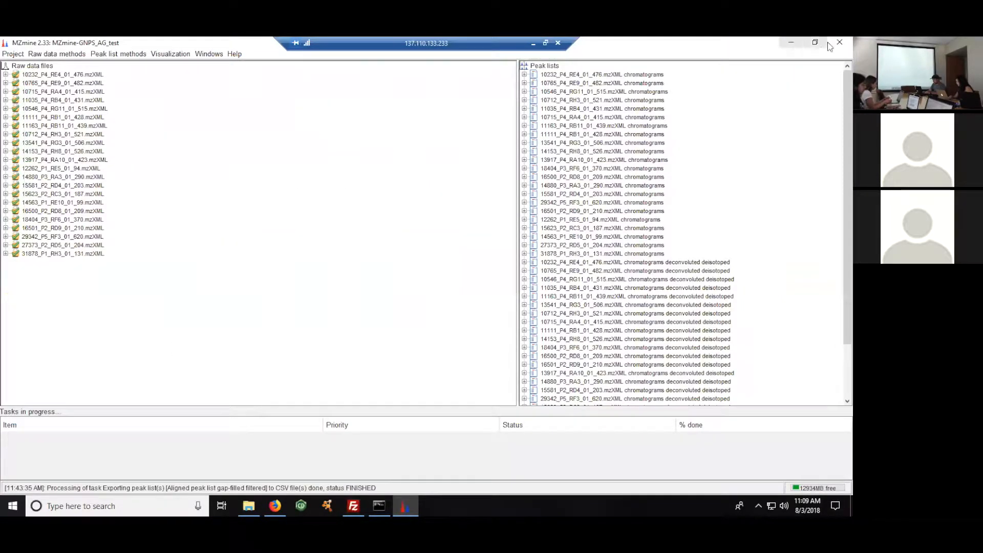
left_click(788, 40)
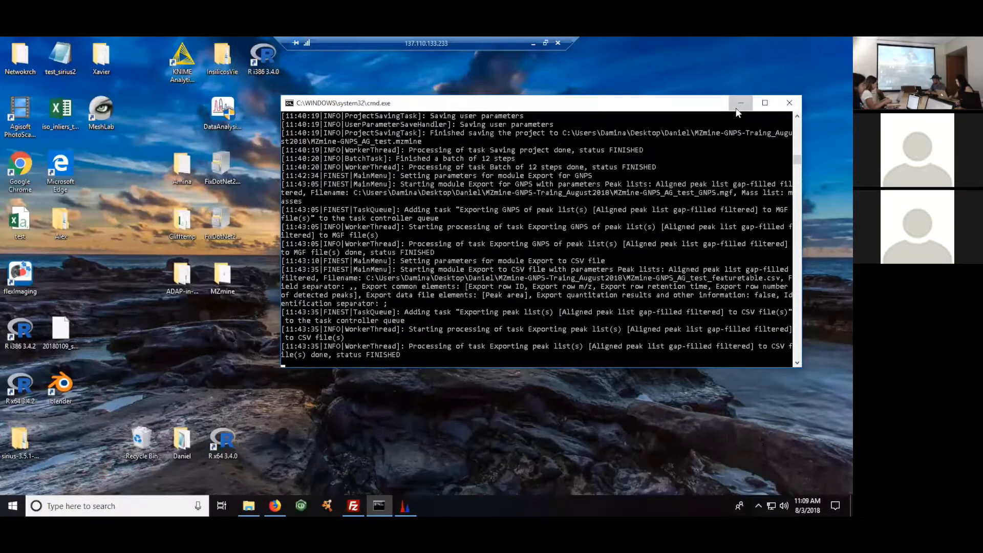
left_click(740, 104)
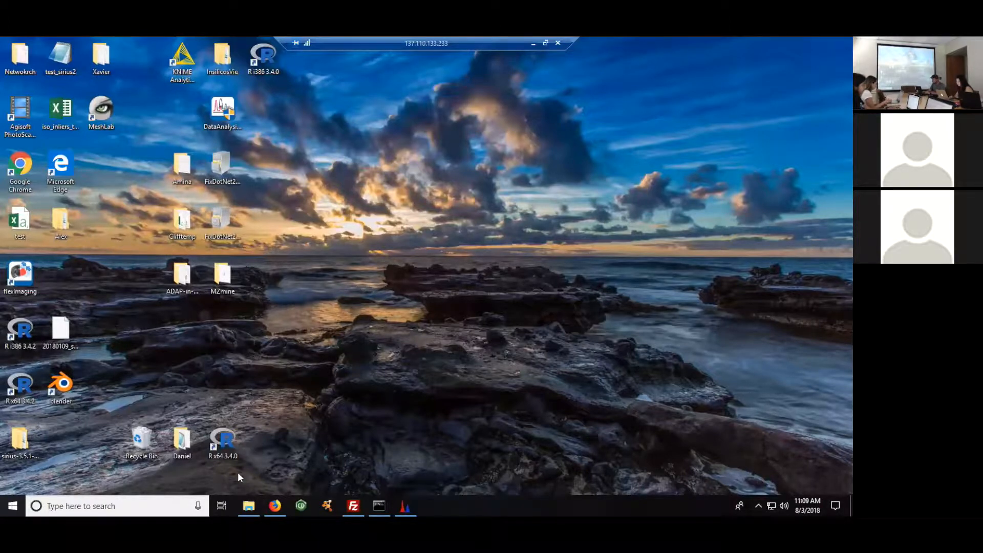
left_click(249, 506)
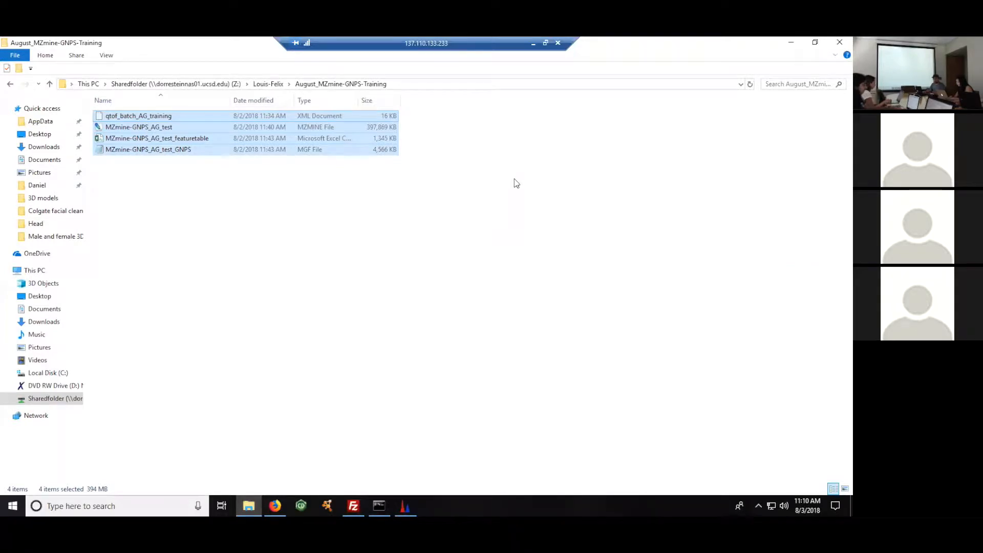
left_click(792, 42)
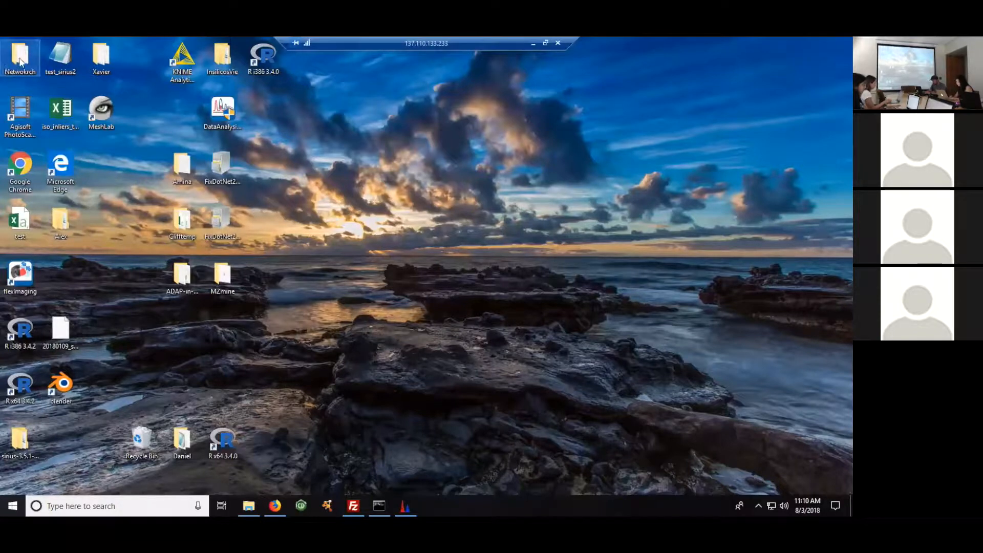
Browse in a new File Explorer window from the pinned personal folder to Software/MZmine-2.33/MZmine-2.33
key("super+e")
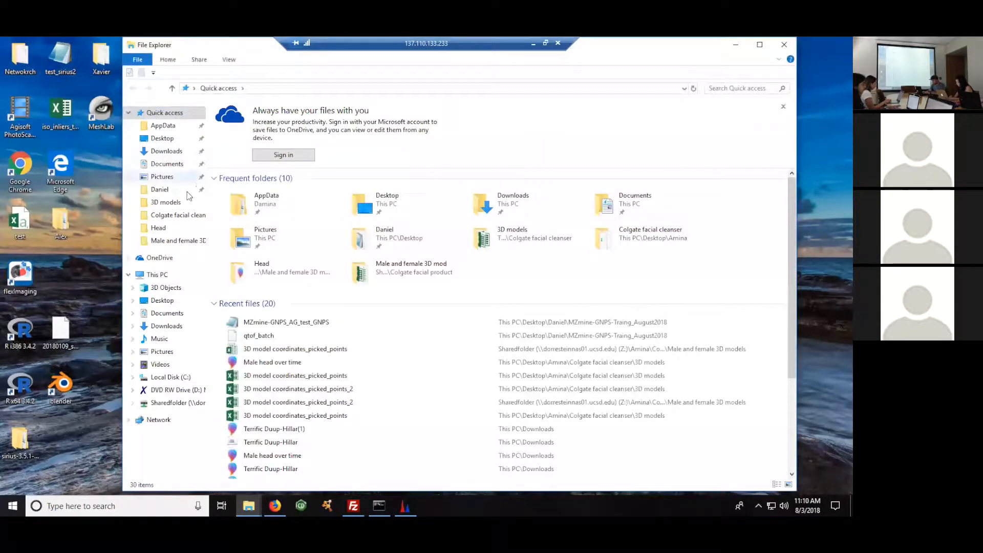
left_click(161, 191)
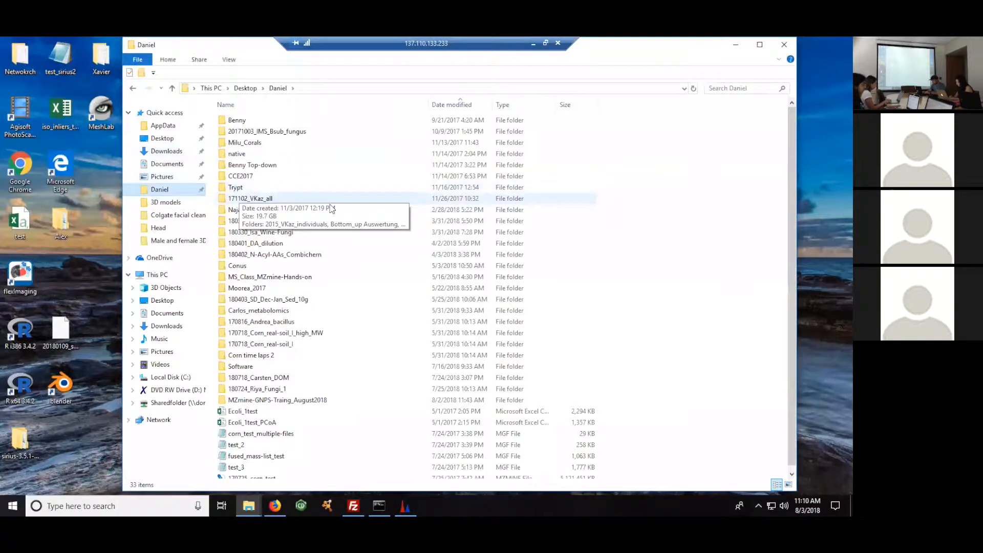
double_click(253, 367)
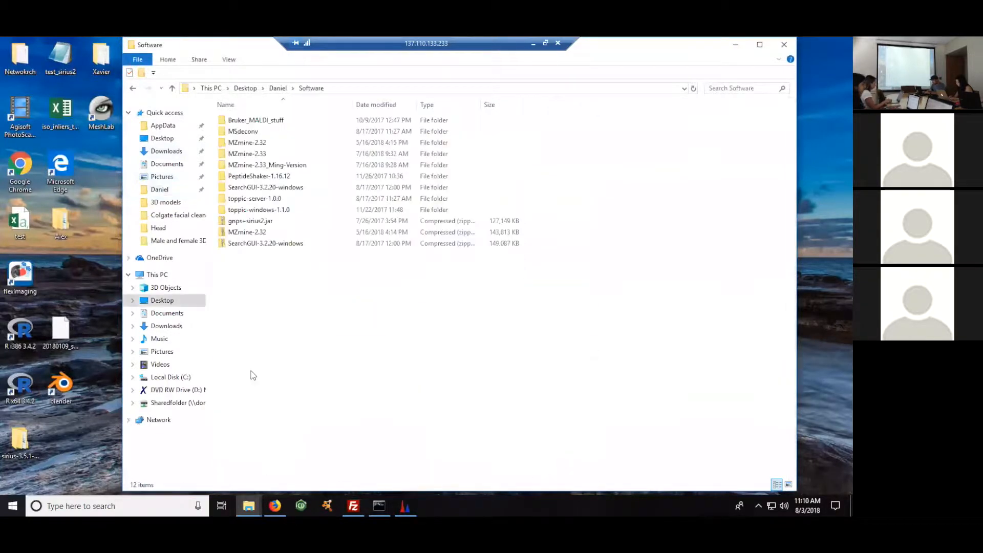
left_click(262, 156)
double_click(261, 155)
double_click(256, 118)
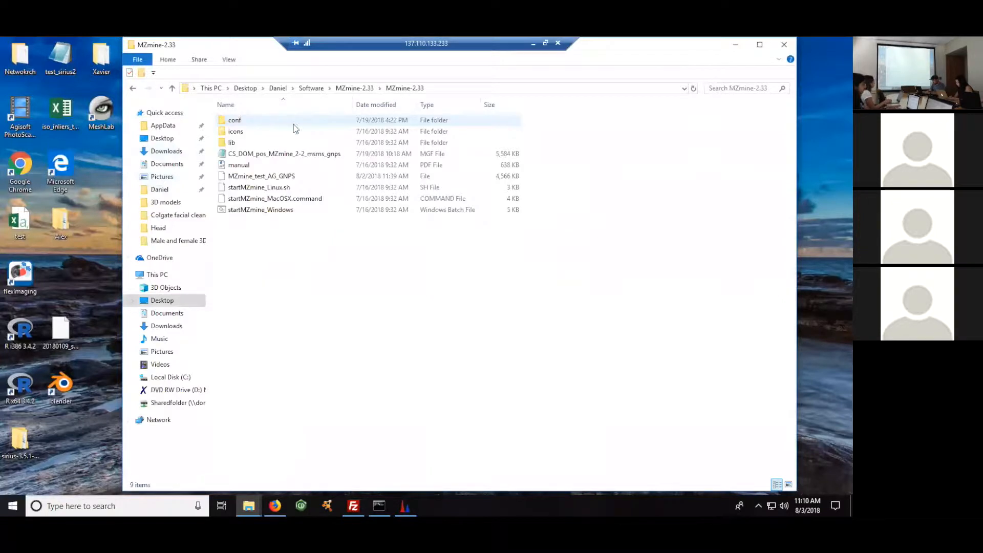
Launch MZmine with startMZmine_Windows, allow the unverified batch file to run, and enlarge the program window to nearly fill the desktop
double_click(259, 210)
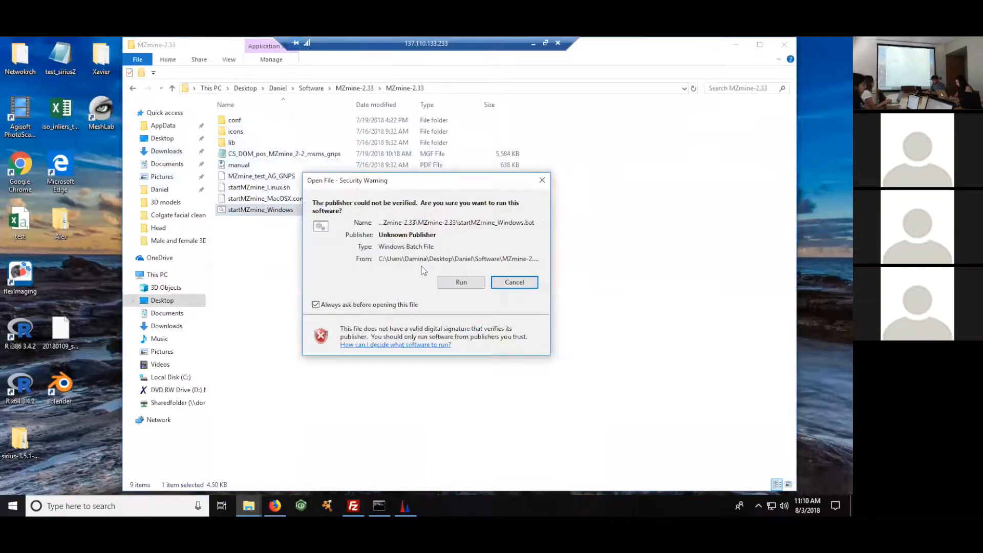
left_click(461, 283)
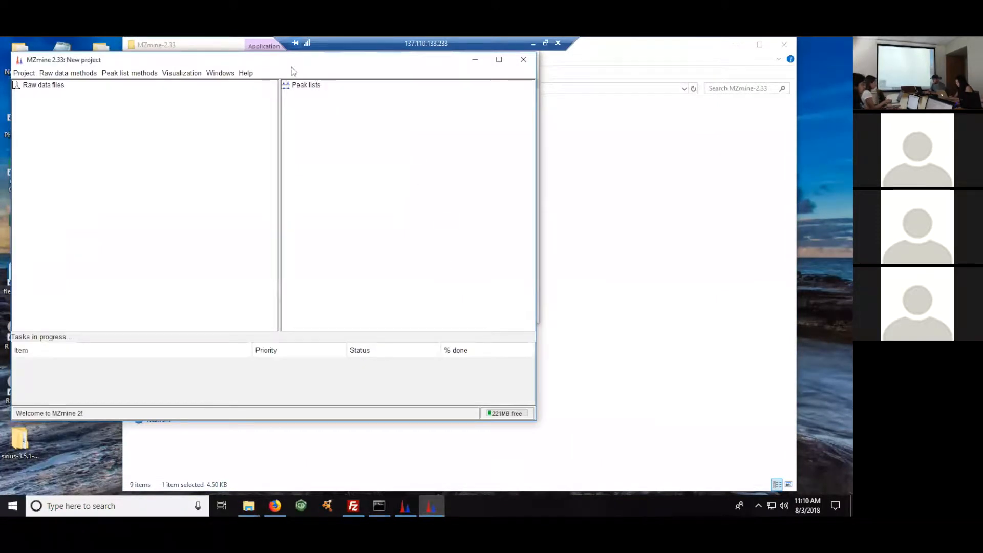
mouse_move(245, 57)
left_mouse_down()
mouse_move(289, 71)
mouse_move(257, 54)
mouse_move(259, 64)
left_mouse_up()
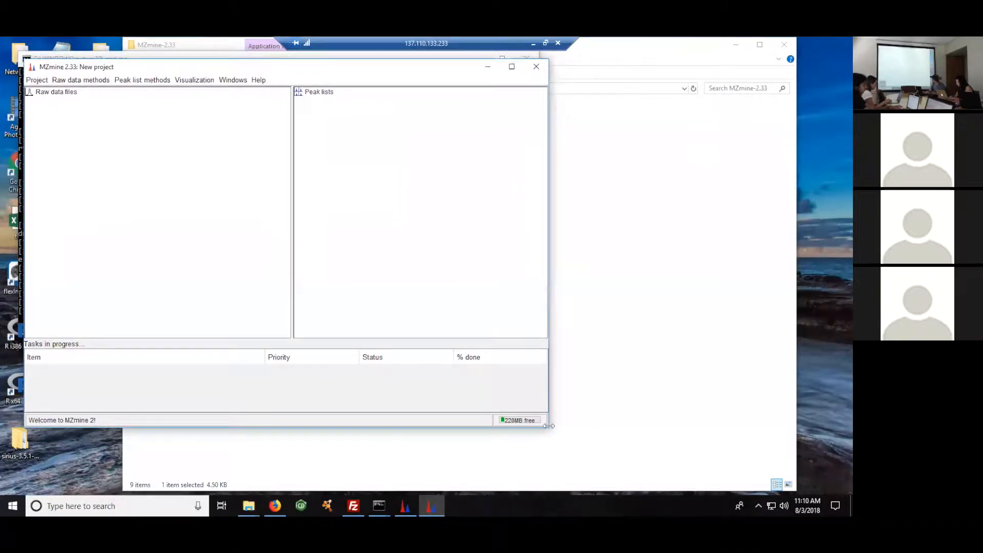
left_click_drag(555, 428, 818, 493)
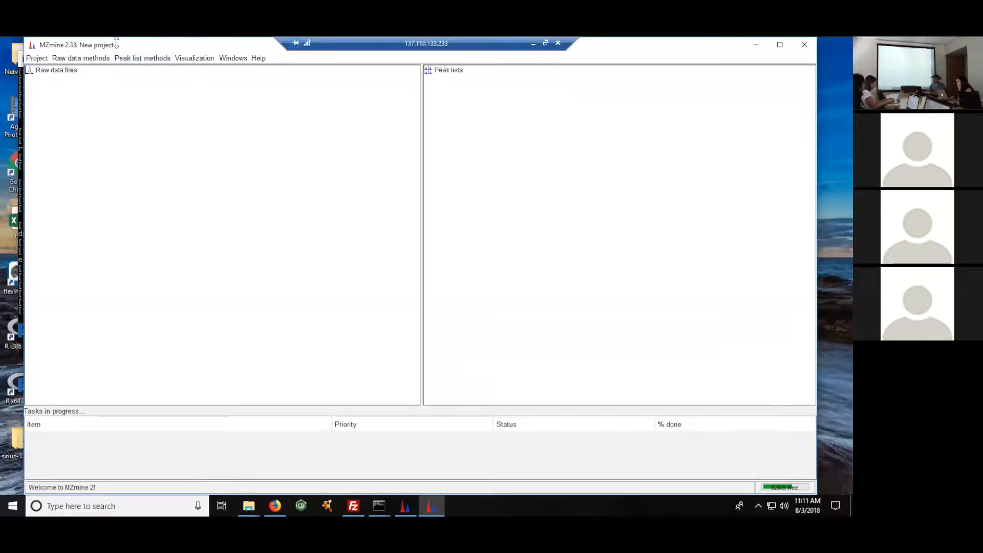
Open the batch mode queue for the new MZmine project
left_click(61, 59)
mouse_move(41, 60)
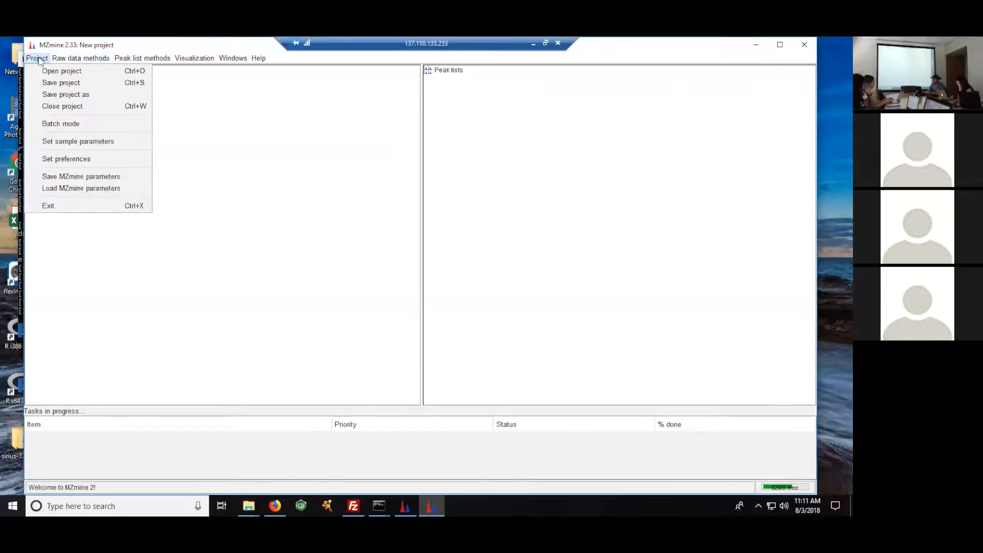
left_click(70, 125)
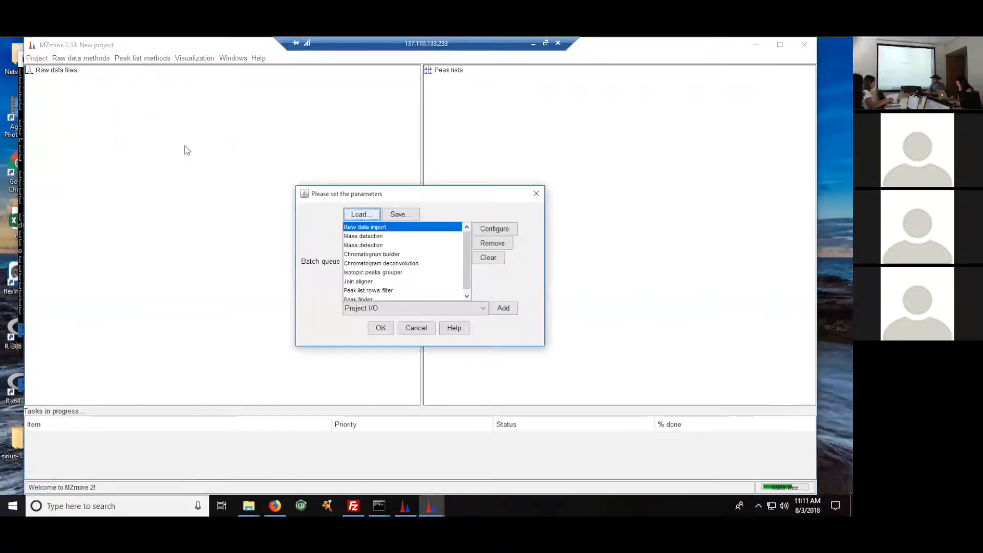
left_click(362, 216)
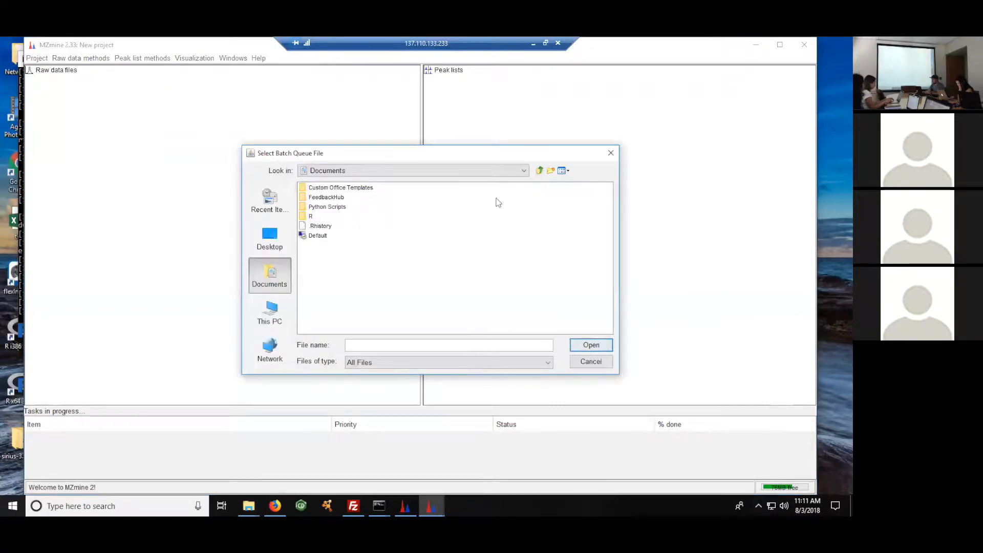
left_click(541, 171)
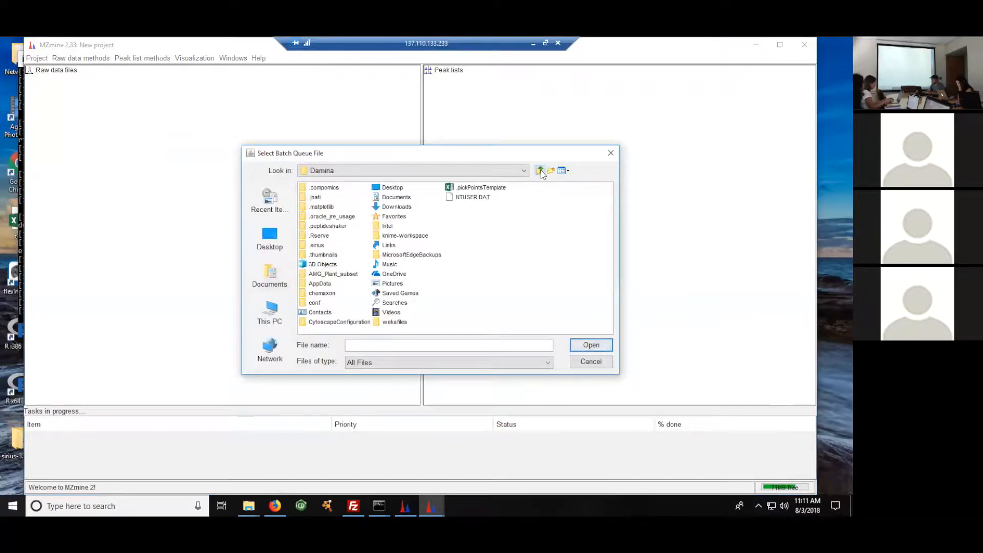
left_click(540, 171)
left_click(540, 170)
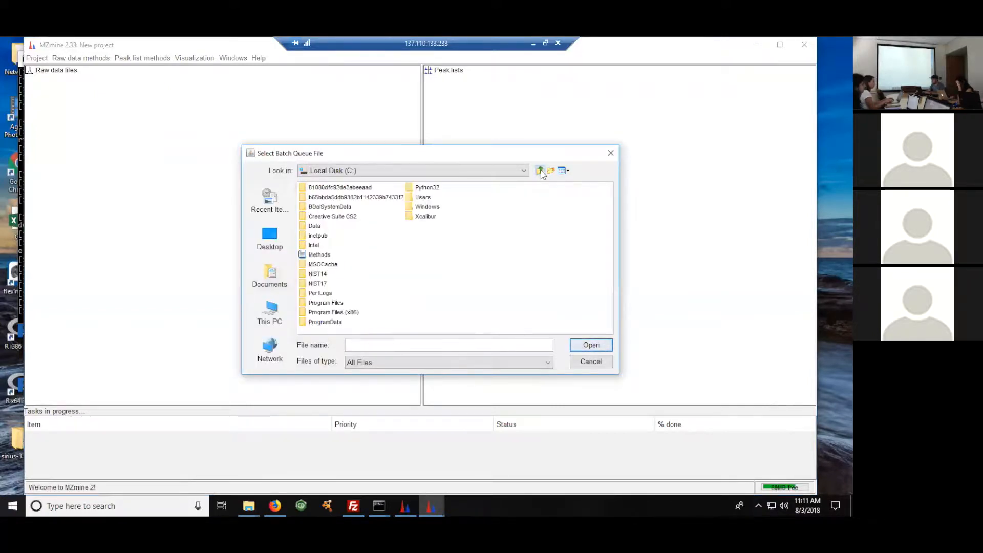
left_click(541, 171)
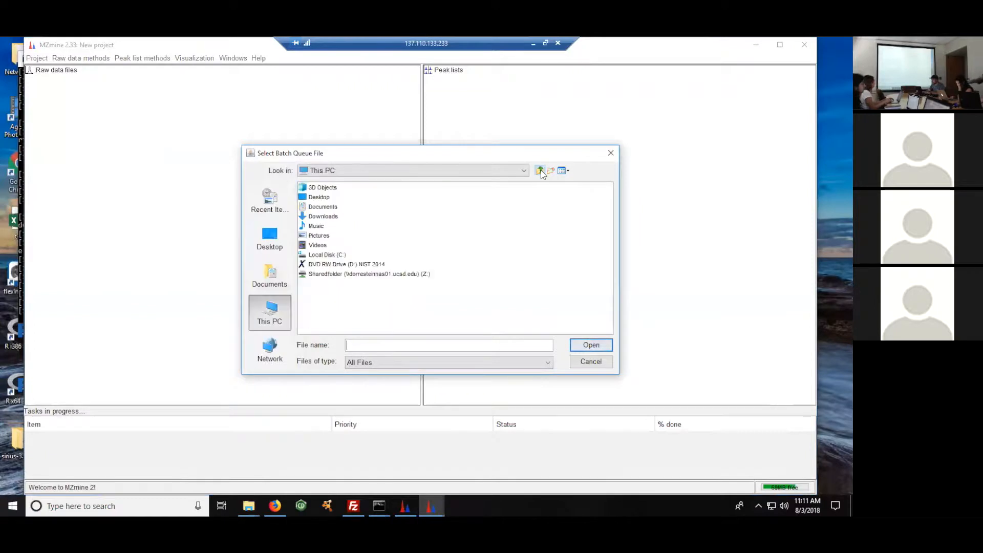
left_click(592, 362)
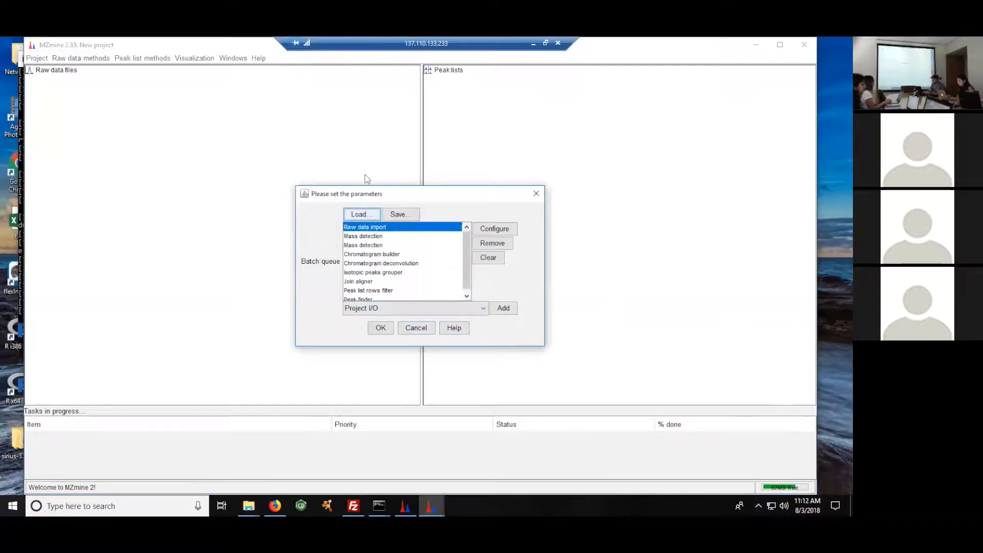
Inspect the configuration of the Raw data import step and the first Mass detection step in the batch queue without changing anything
left_click_drag(366, 189, 259, 99)
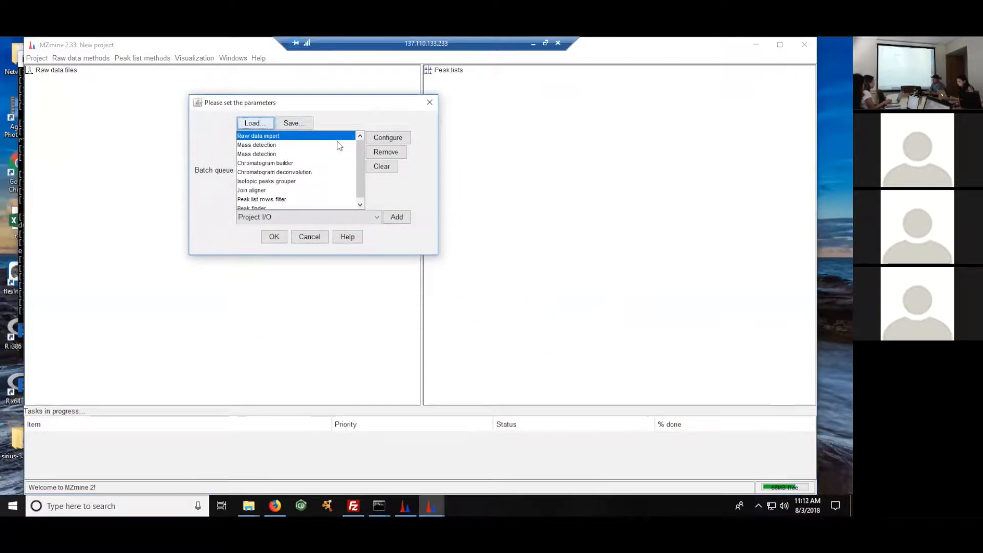
scroll(359, 147, "down", 1)
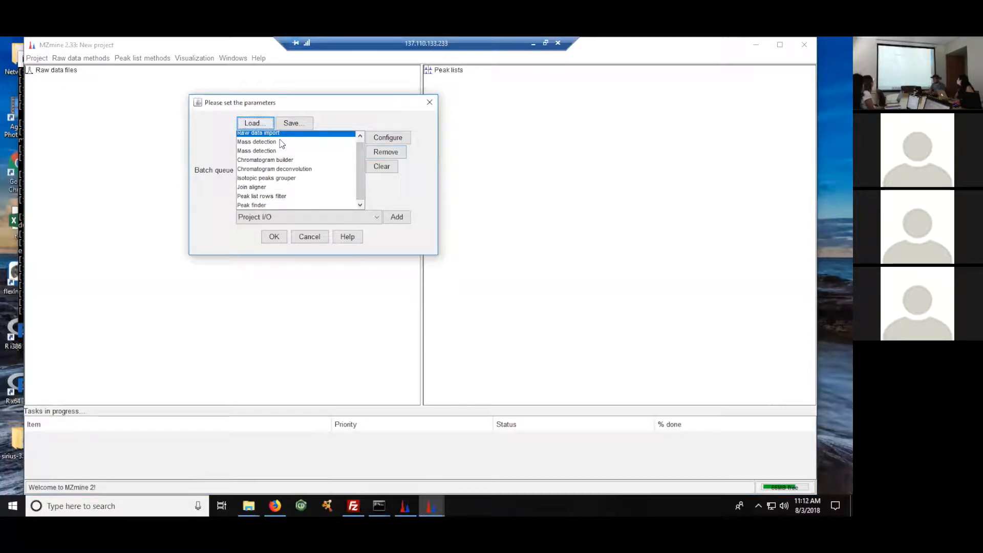
left_click(386, 138)
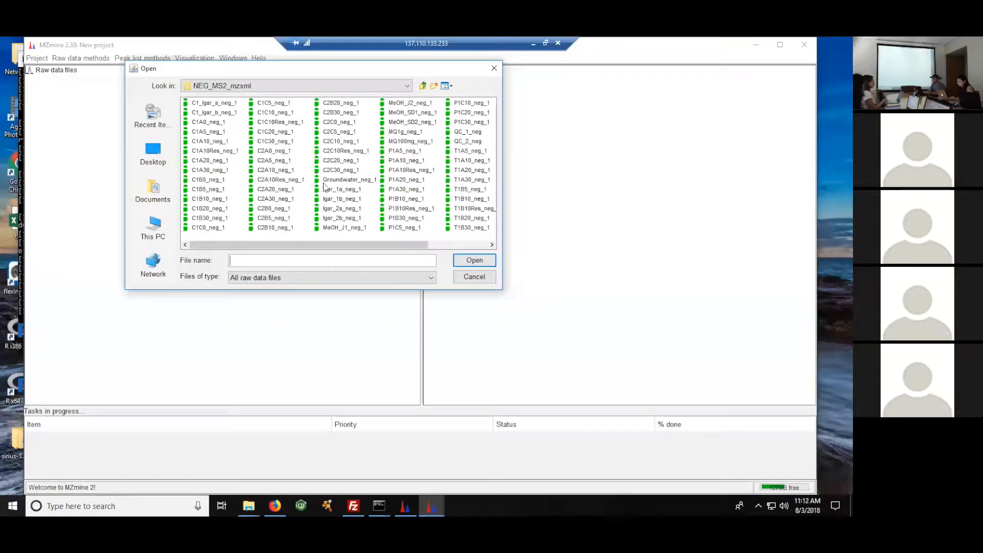
left_click(474, 276)
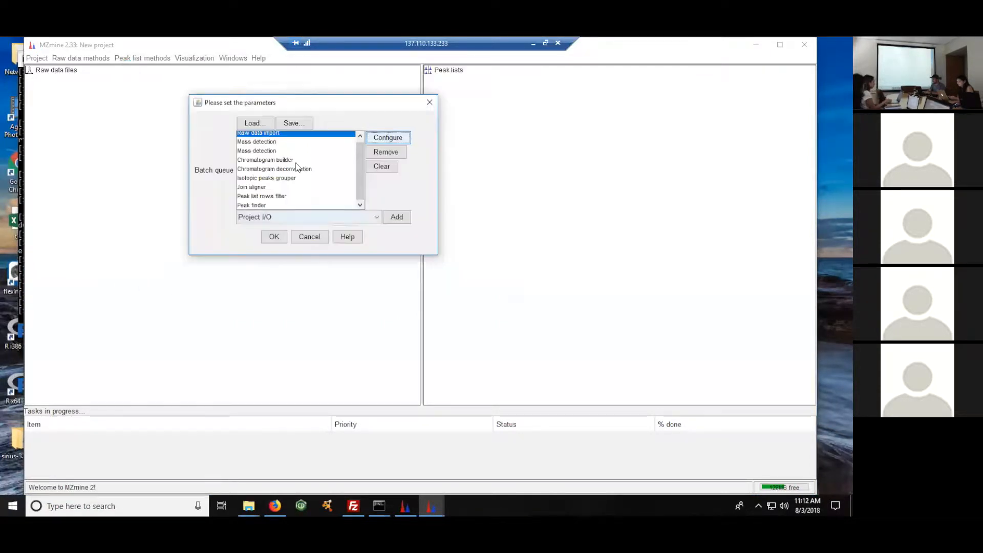
left_click(256, 143)
left_click(387, 137)
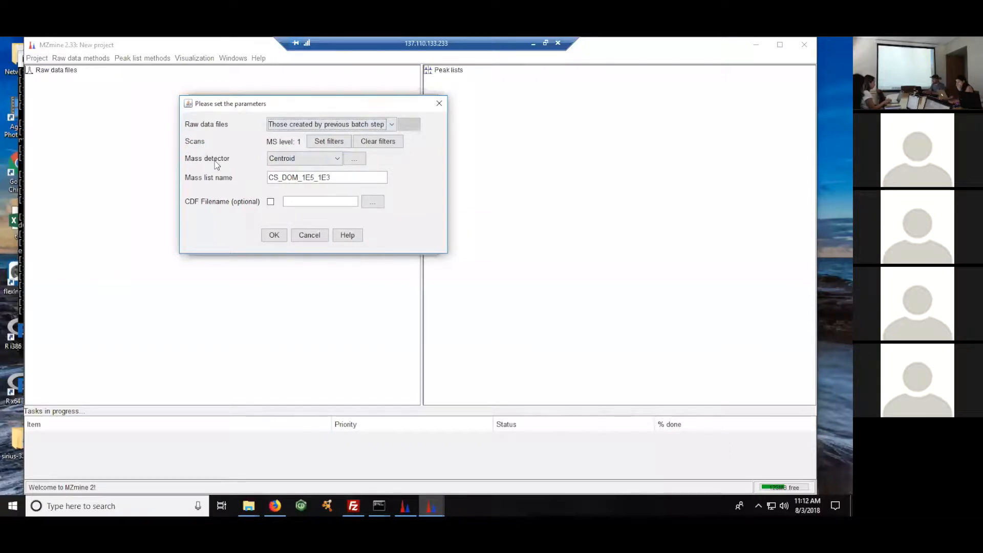
left_click(307, 235)
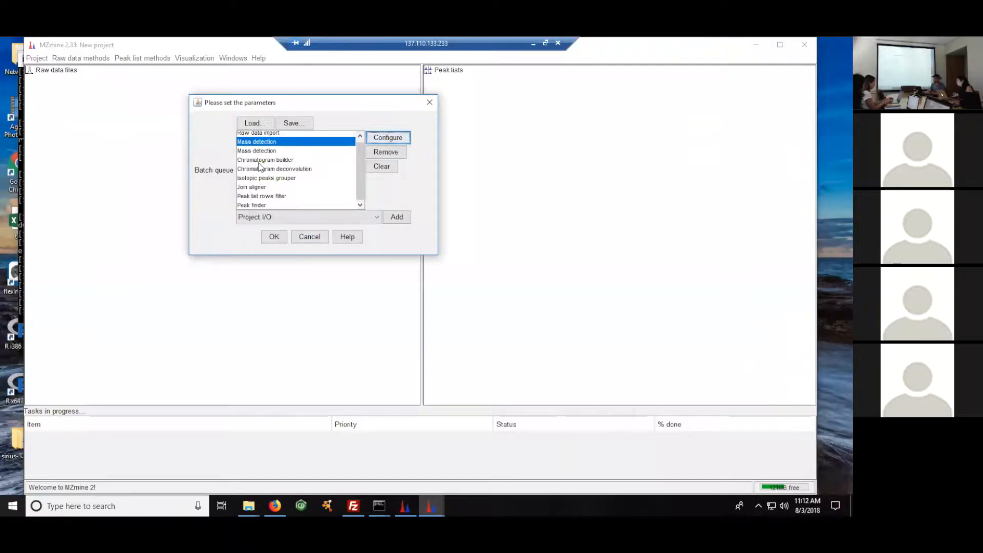
Dismiss the batch queue and import all mzXML files directly inside the AMG_Plant_subset folder as raw data
left_click(309, 238)
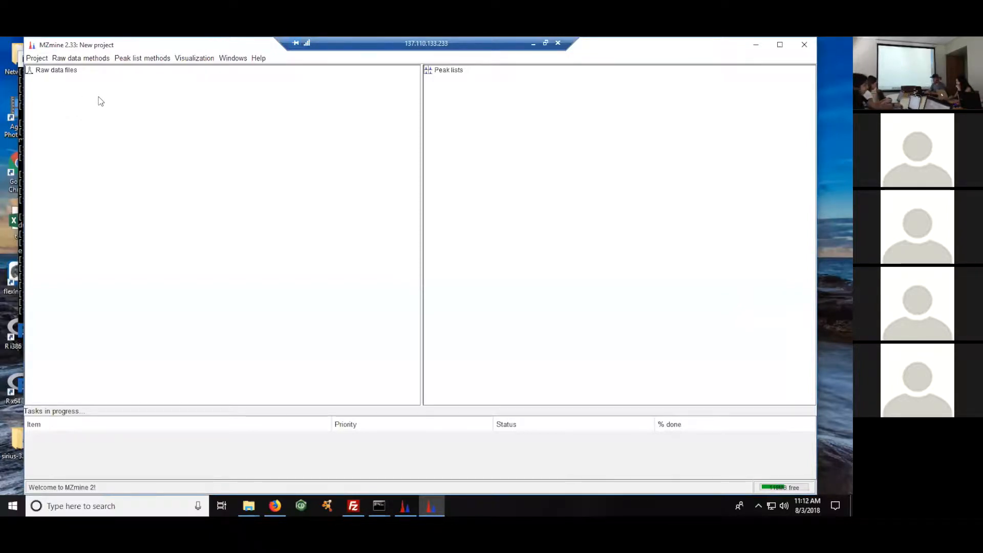
left_click(83, 59)
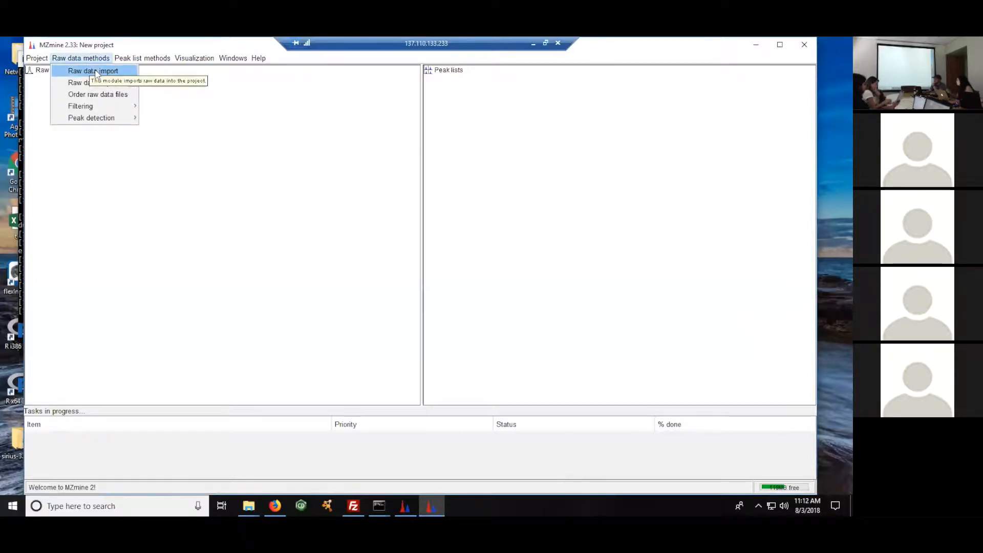
left_click(96, 72)
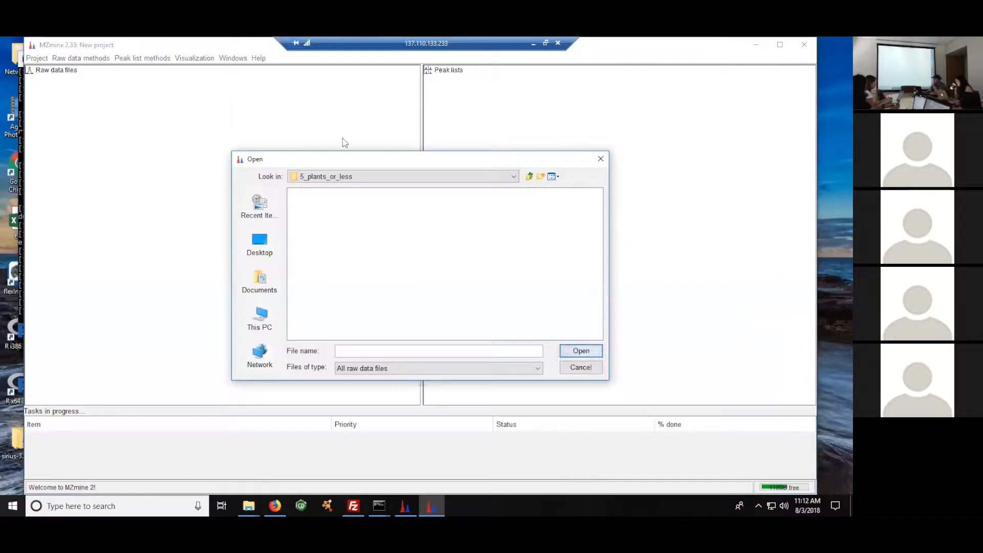
left_click(530, 177)
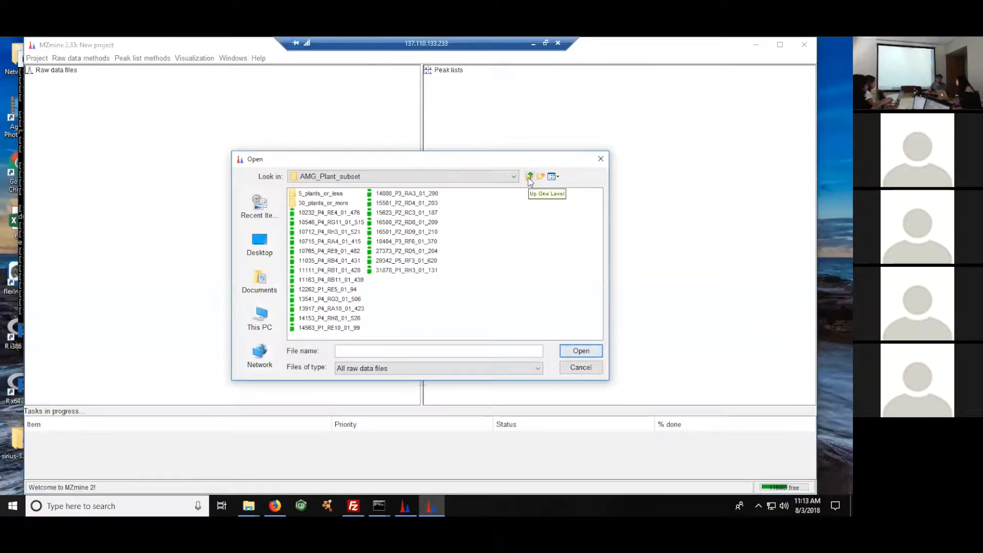
left_click(325, 215)
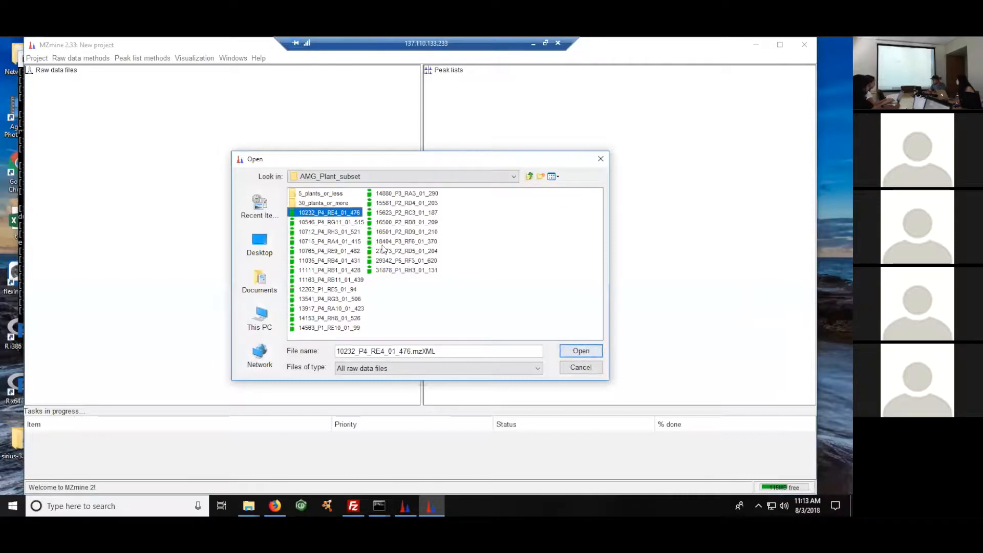
left_click(399, 271, "shift")
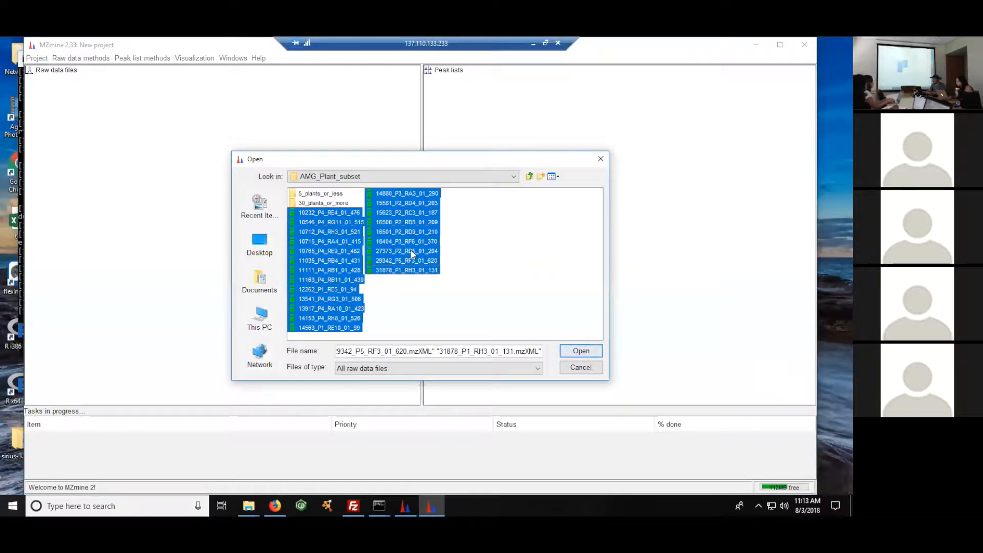
left_click(581, 351)
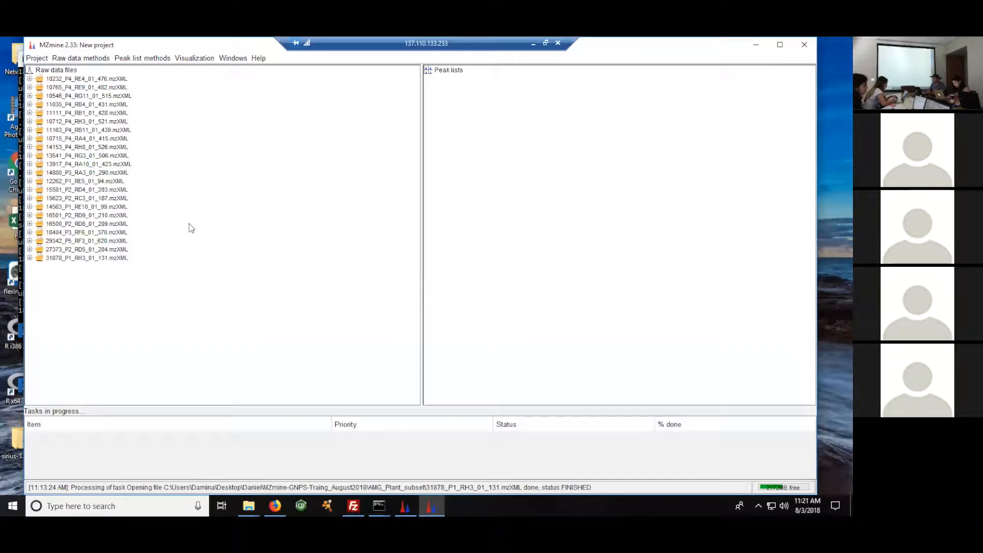
Switch to Firefox on the local computer and open the Feature Based Molecular Networking page under Experiment Data Analysis in the GNPS Documentation
left_click(275, 506)
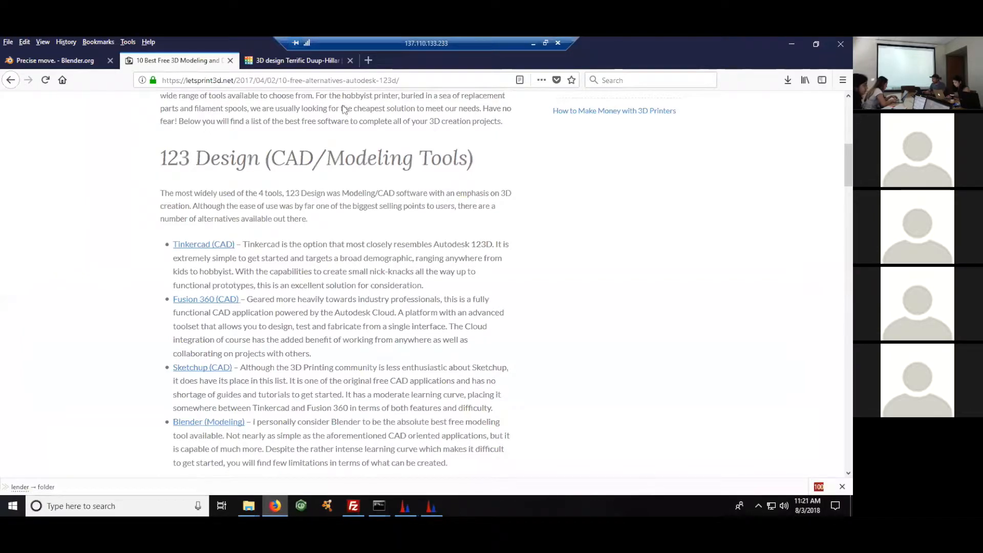
left_click(533, 43)
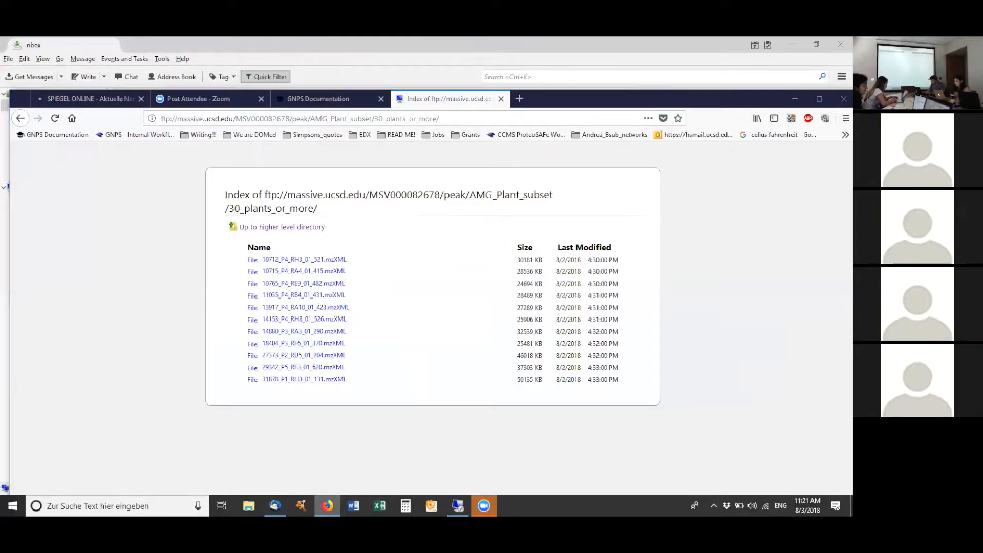
left_click(327, 506)
left_click(328, 506)
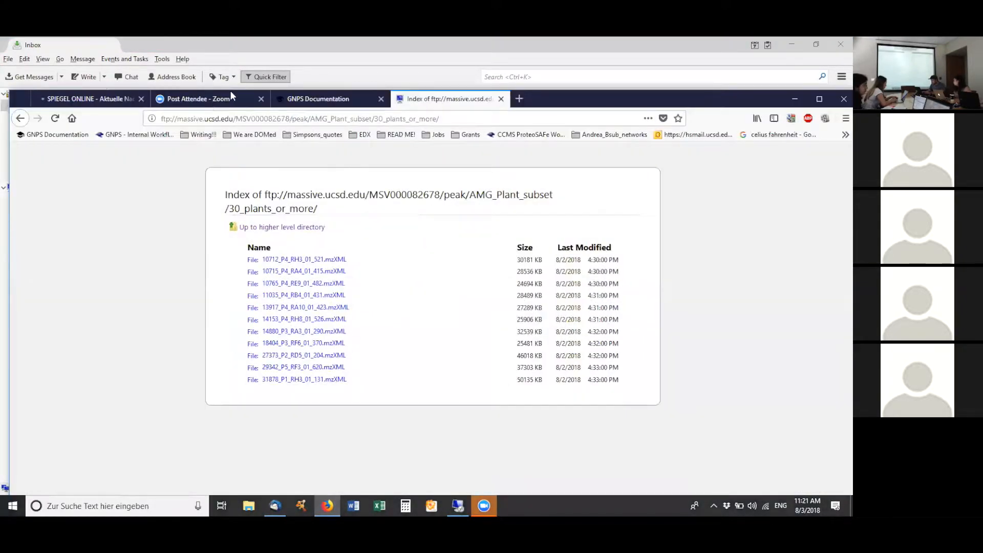
left_click(318, 99)
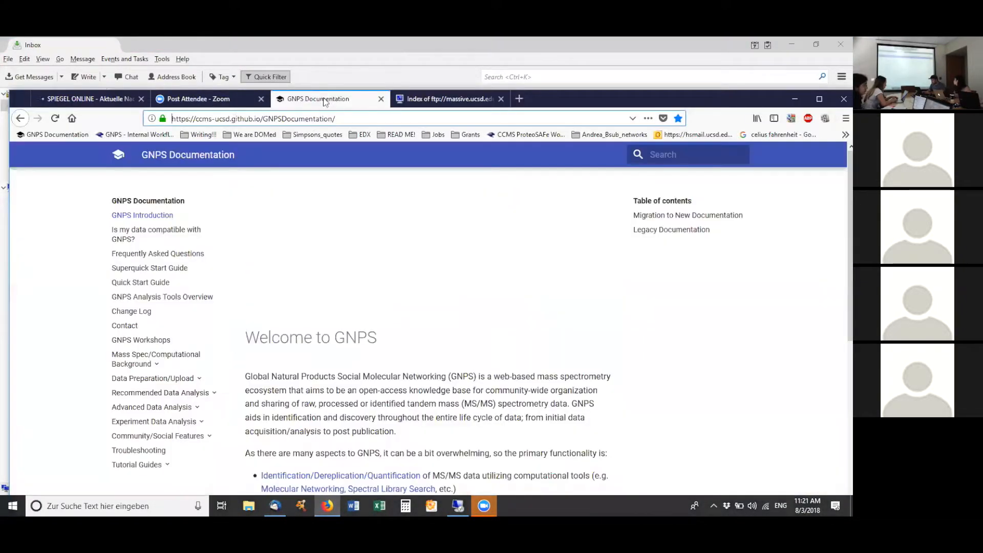
left_click(195, 423)
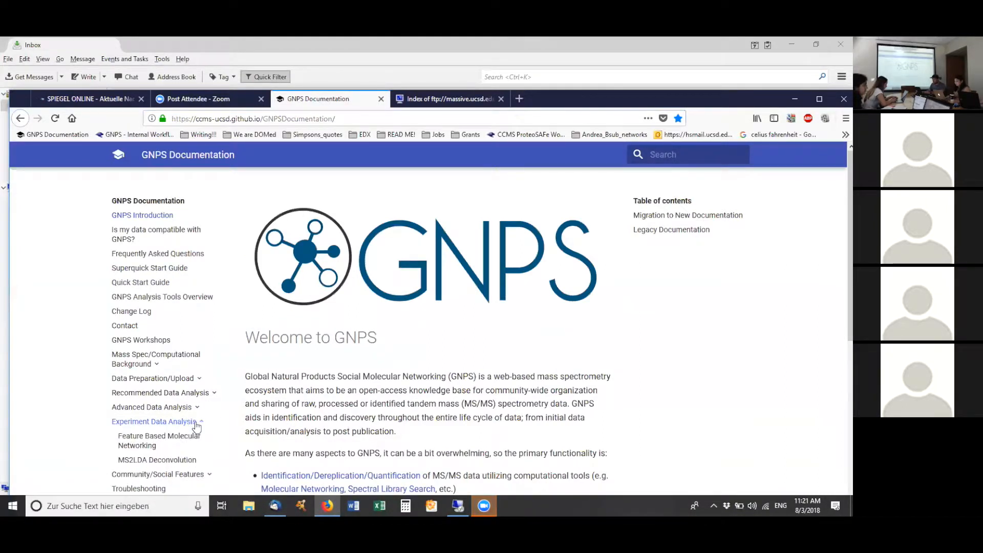
left_click(149, 447)
Review the MZmine2 feature detection section, including the batch file table, the workflow diagram and the example batch queue
scroll(351, 362, "down", 5)
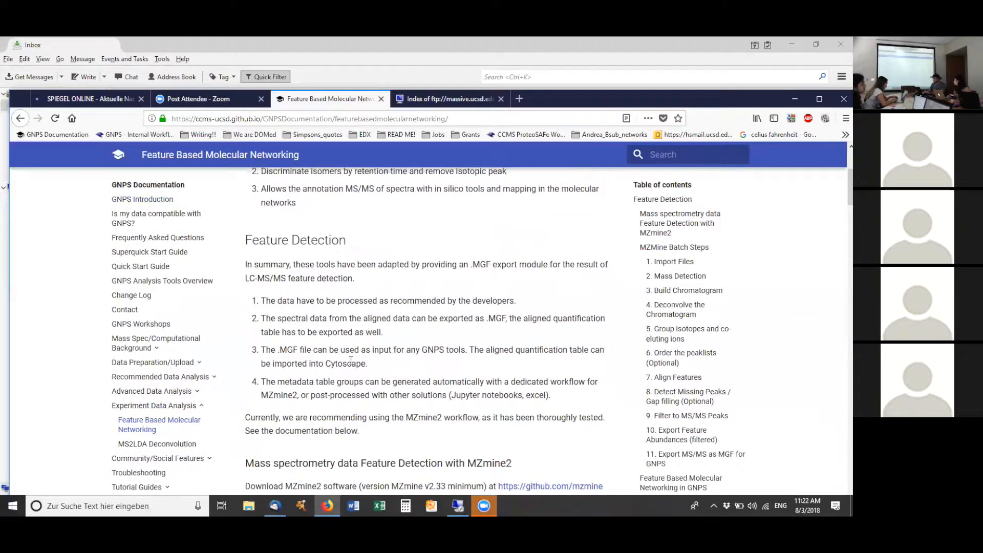
scroll(351, 362, "up", 5)
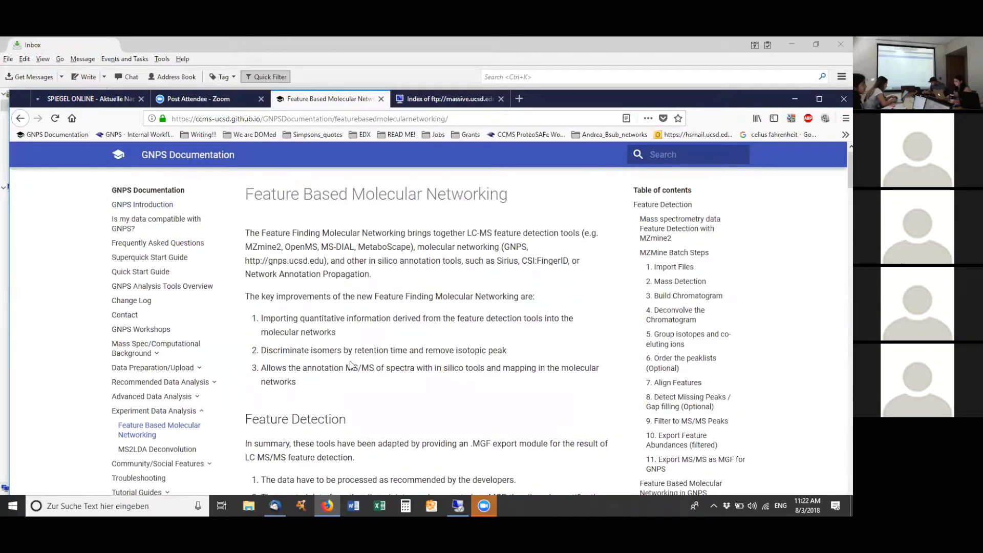
scroll(351, 365, "down", 8)
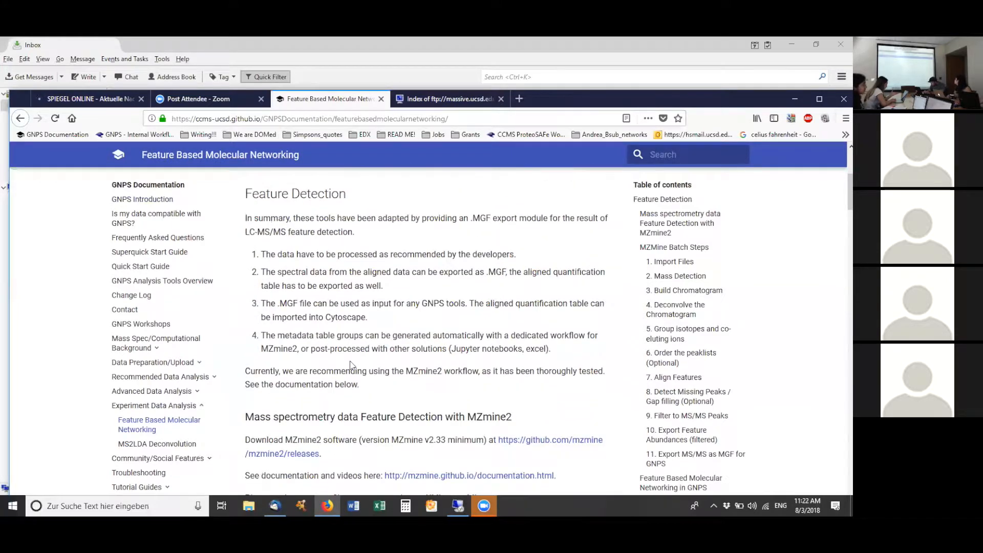
scroll(351, 364, "down", 4)
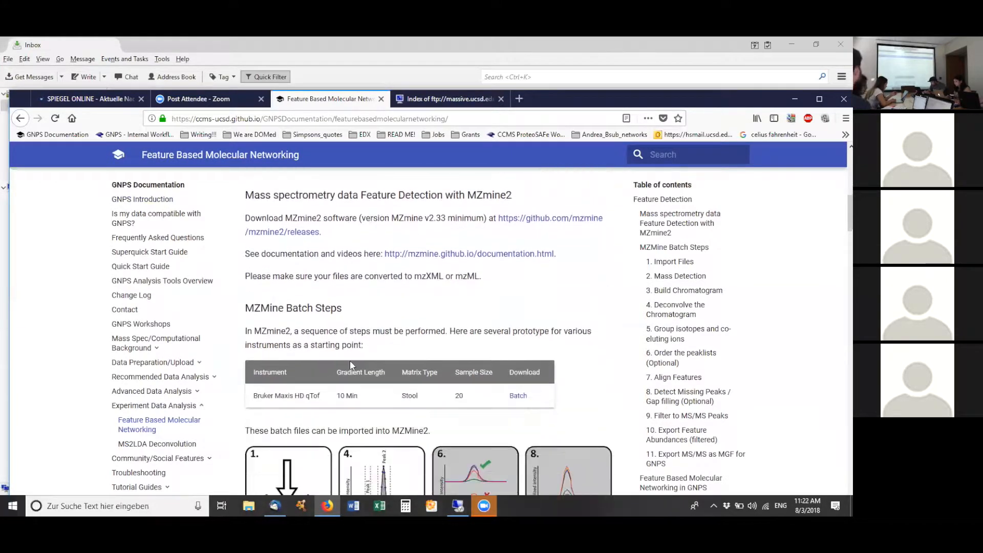
scroll(351, 364, "down", 4)
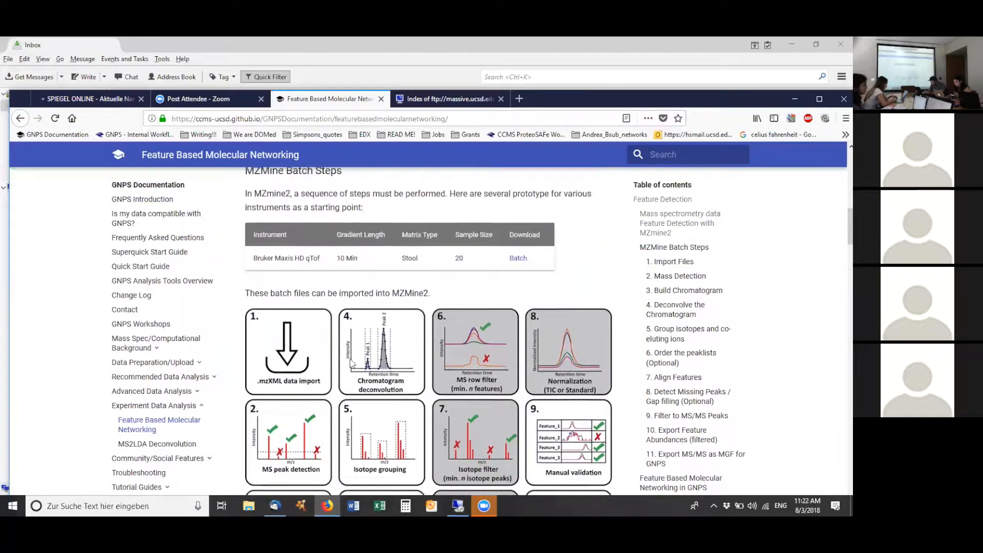
scroll(351, 364, "down", 1)
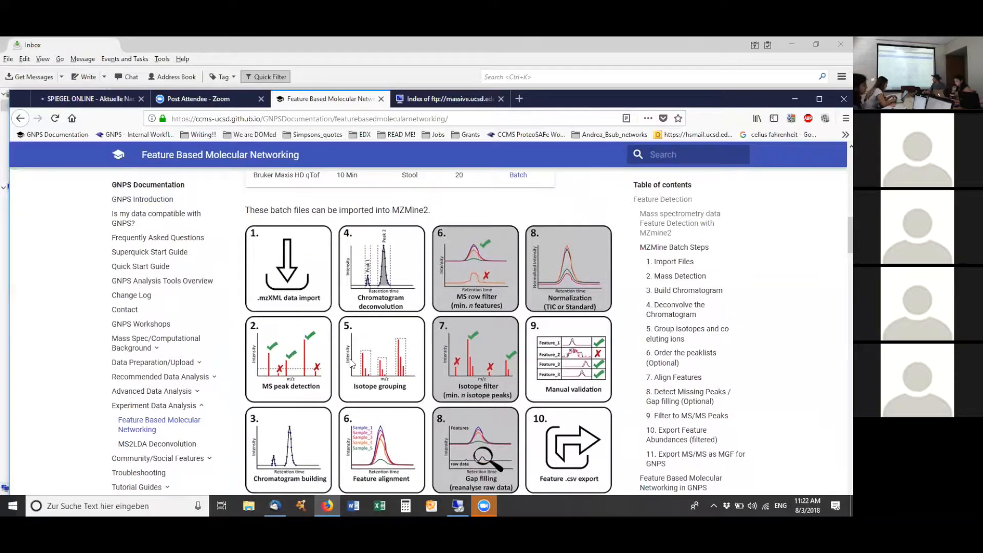
scroll(351, 363, "down", 1)
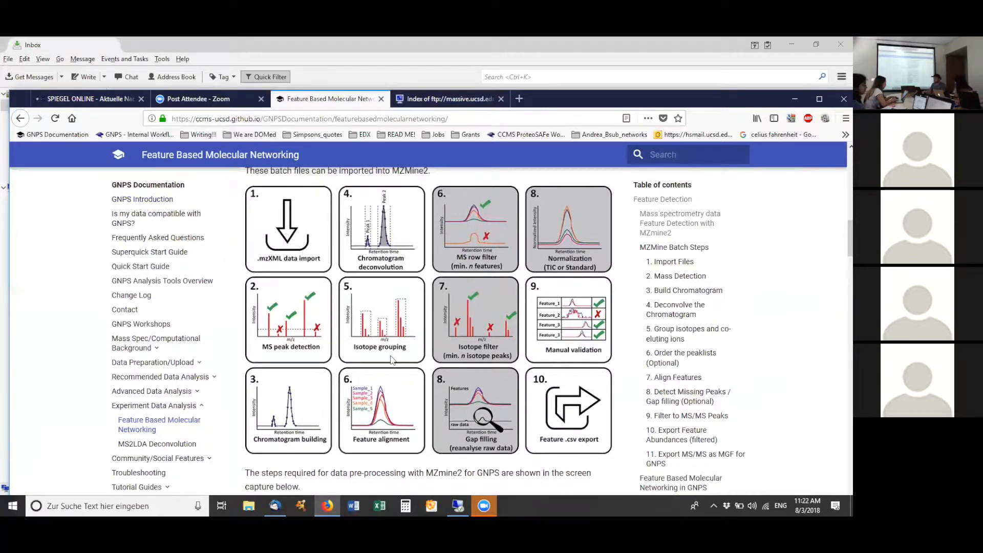
scroll(392, 360, "down", 3)
scroll(393, 360, "down", 3)
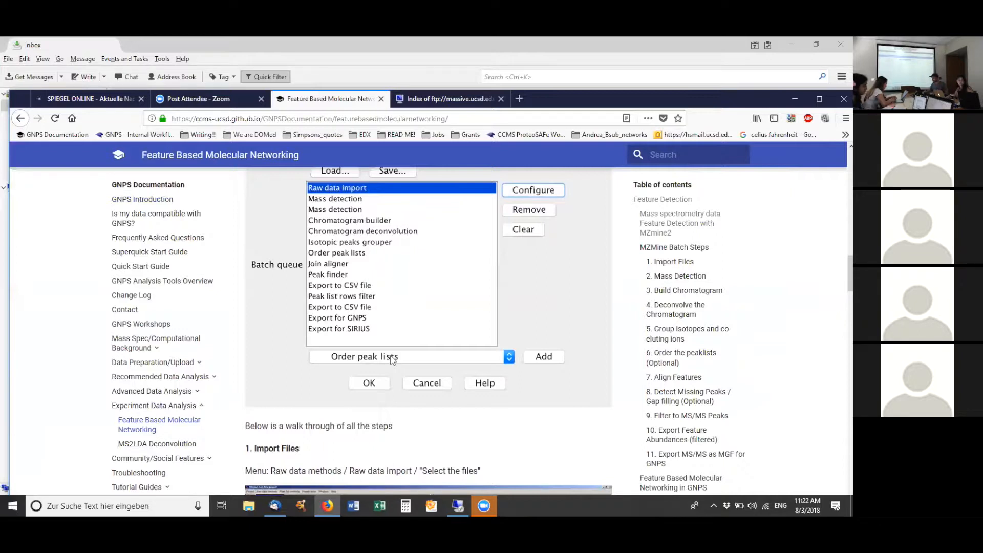
scroll(392, 359, "up", 2)
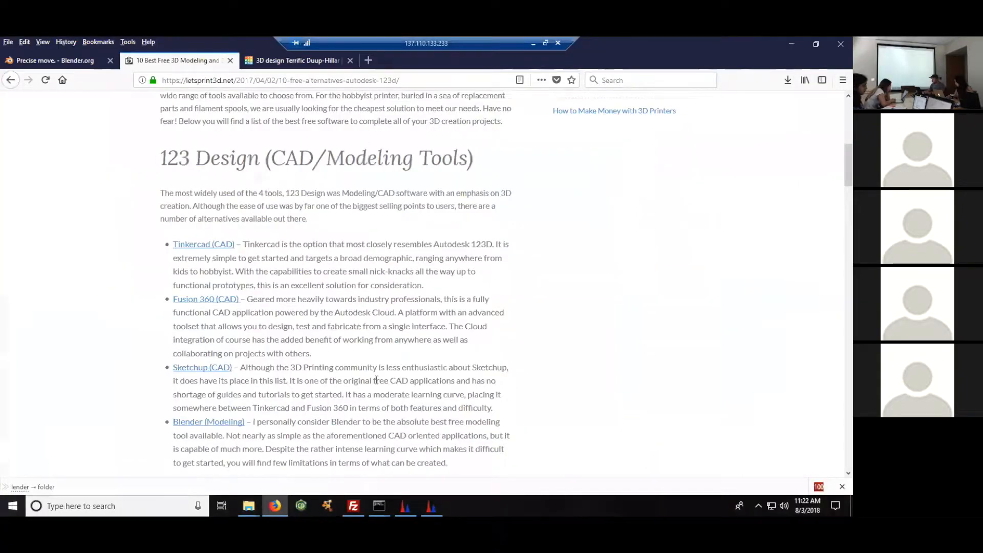
Switch back to MZmine on the remote desktop and open the Mass detection parameters for the raw data files
left_click(432, 506)
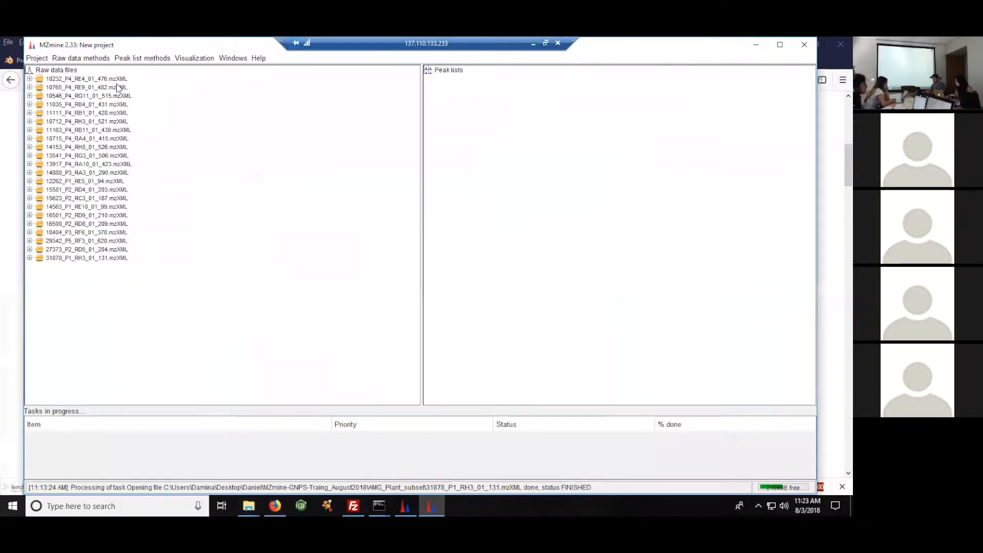
left_click(92, 59)
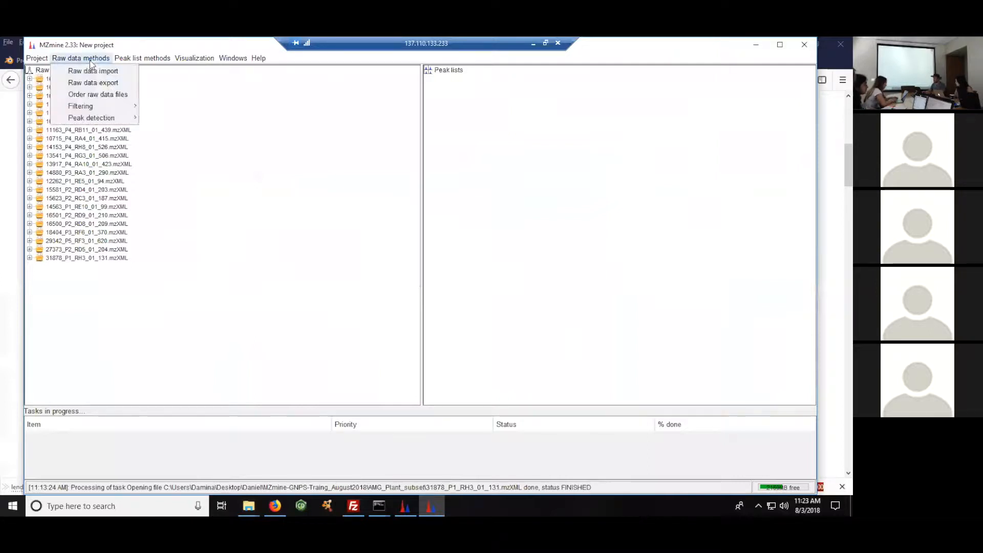
mouse_move(107, 118)
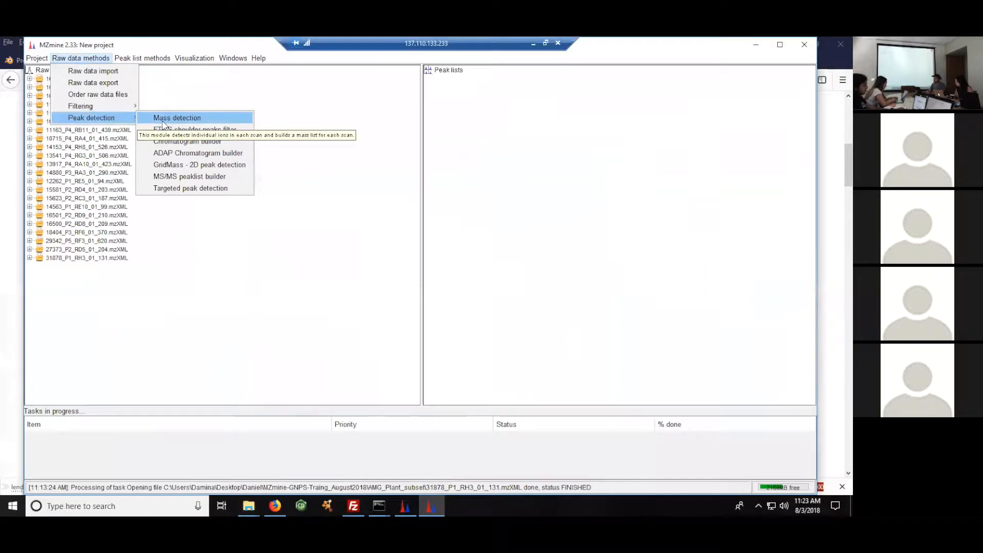
left_click(163, 119)
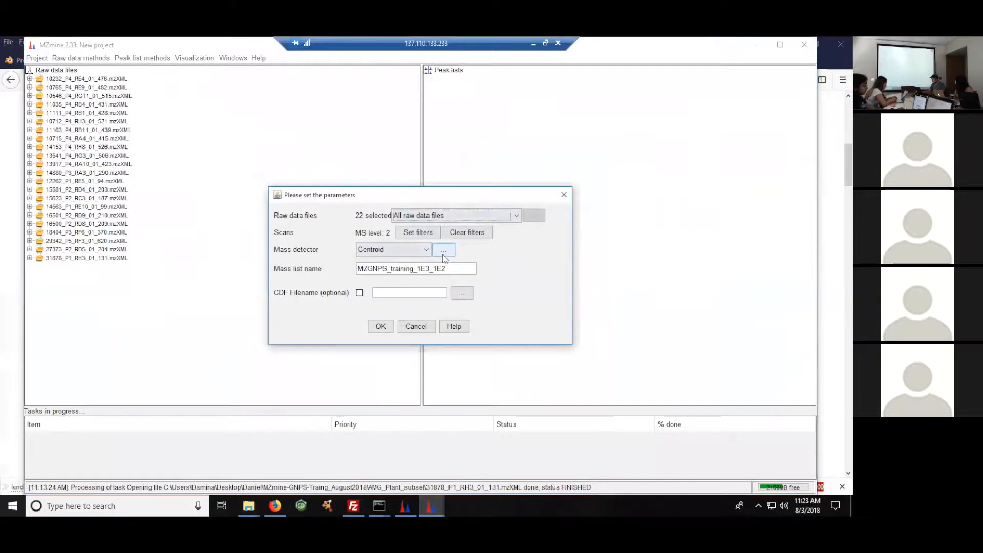
Clear the existing mass list name in the Mass detection parameters
left_click(442, 268)
key("BackSpace")
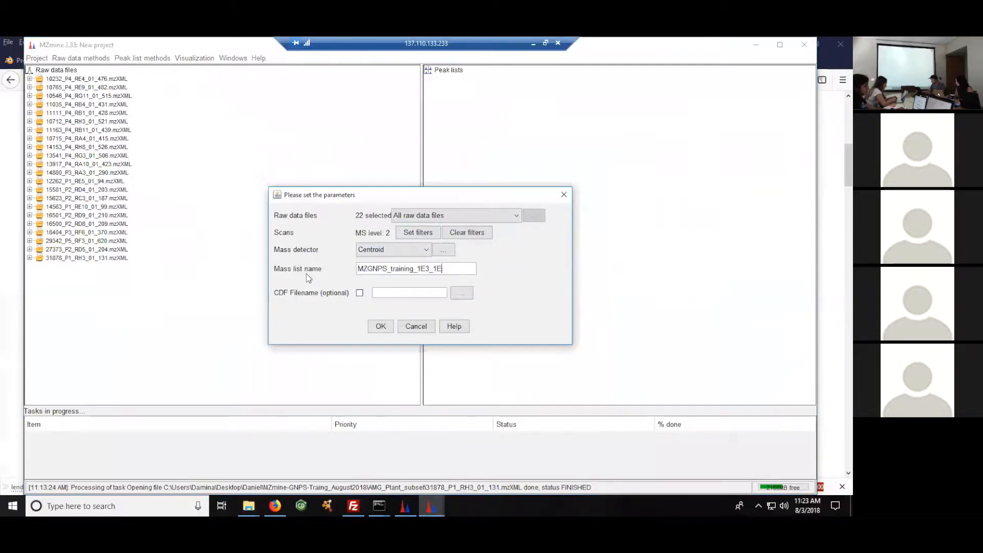
key("BackSpace")
key("BackSpace")
key("BackSpace")
key("BackSpace")
key("BackSpace")
key("BackSpace")
key("BackSpace")
key("BackSpace")
key("BackSpace")
key("BackSpace")
key("BackSpace")
key("BackSpace")
key("BackSpace")
key("BackSpace")
key("BackSpace")
key("BackSpace")
key("BackSpace")
key("BackSpace")
key("BackSpace")
key("BackSpace")
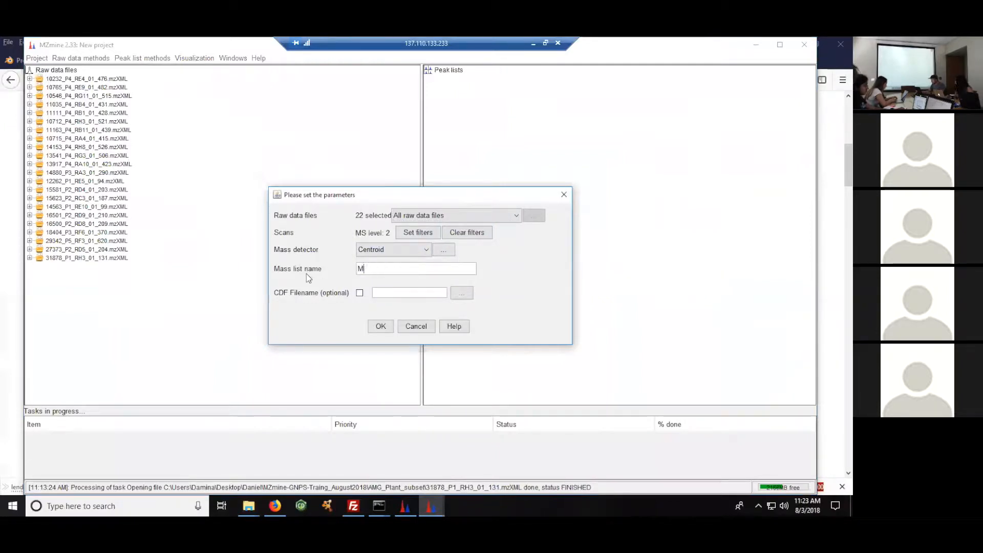
Clear the old scan filters, restrict the scans to MS level 1, and select Centroid as the mass detector
left_click(467, 235)
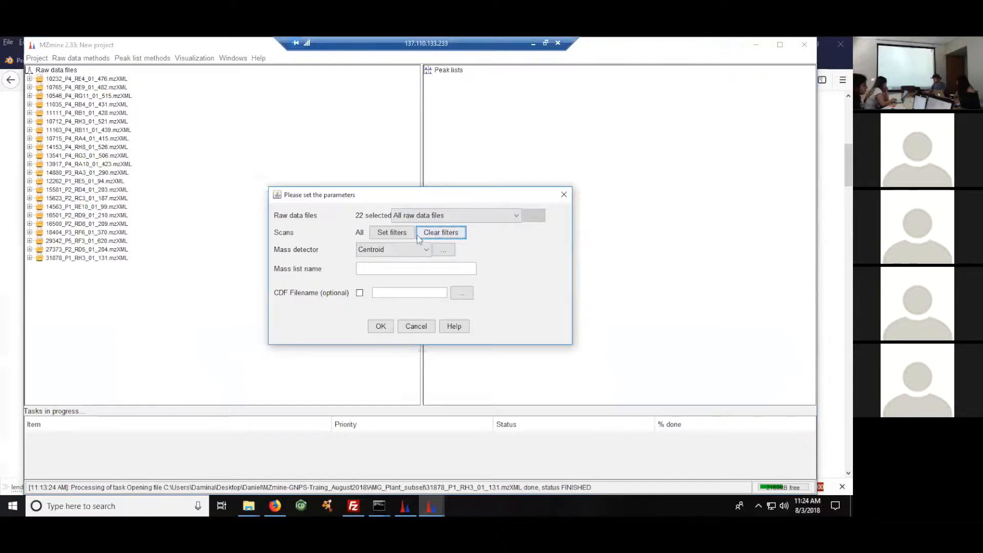
left_click(385, 232)
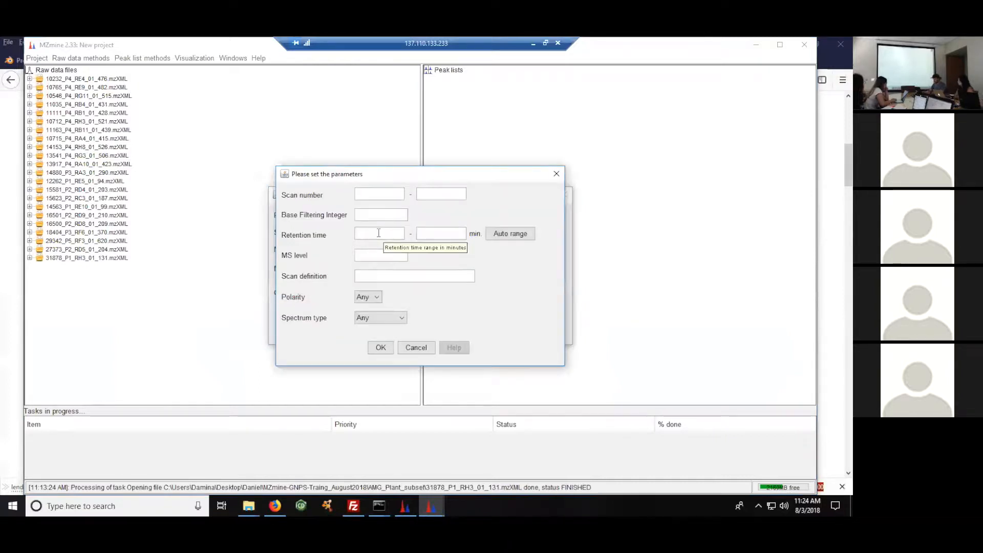
left_click(368, 255)
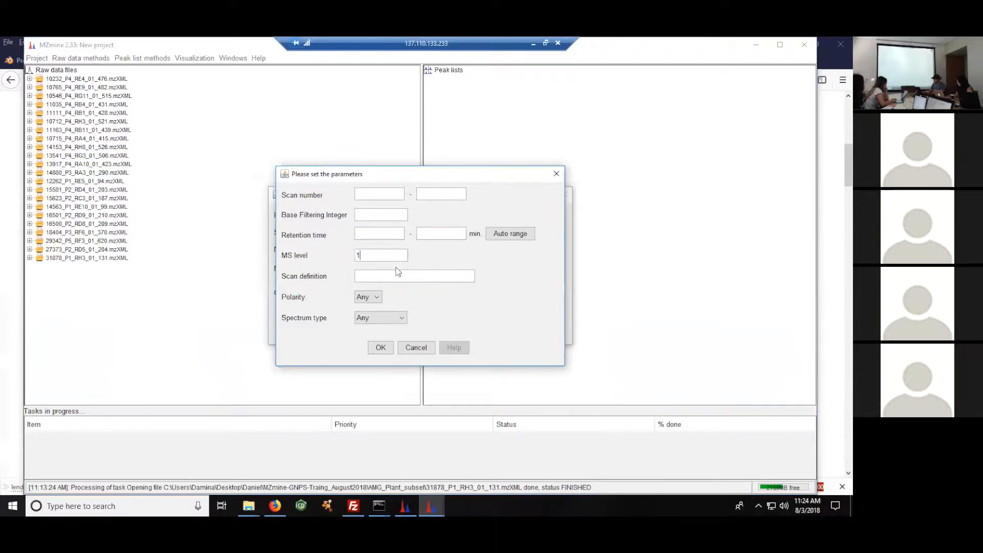
left_click(383, 350)
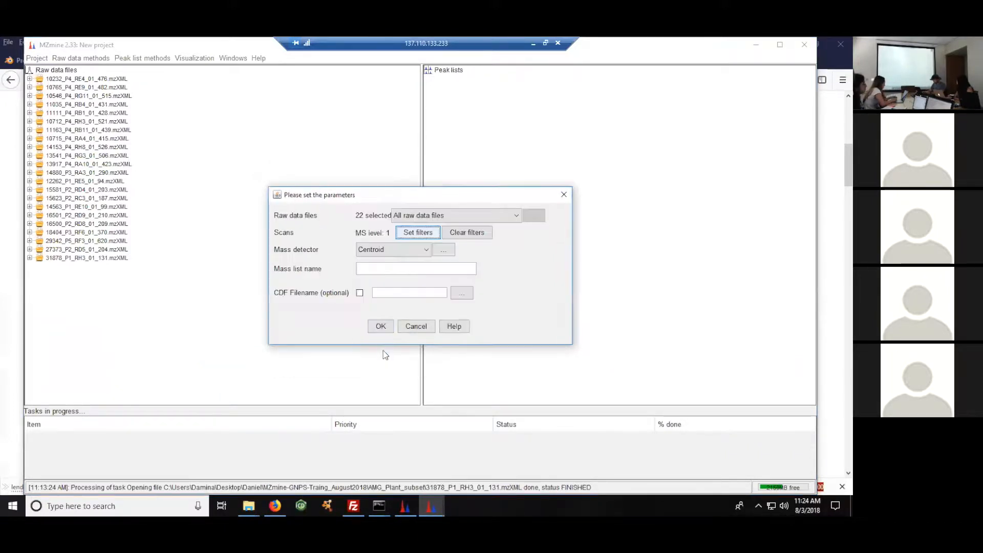
left_click(418, 232)
left_click(367, 253)
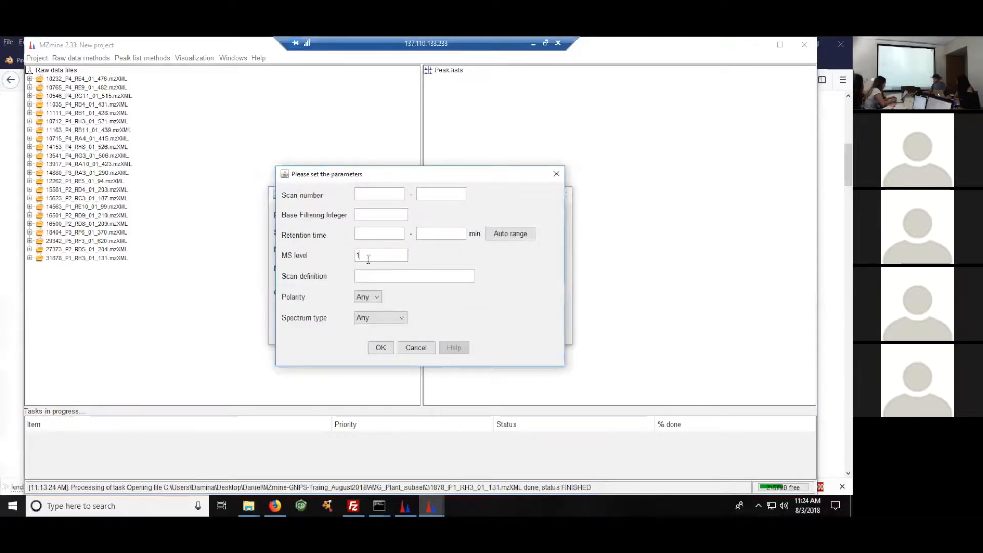
left_click(381, 347)
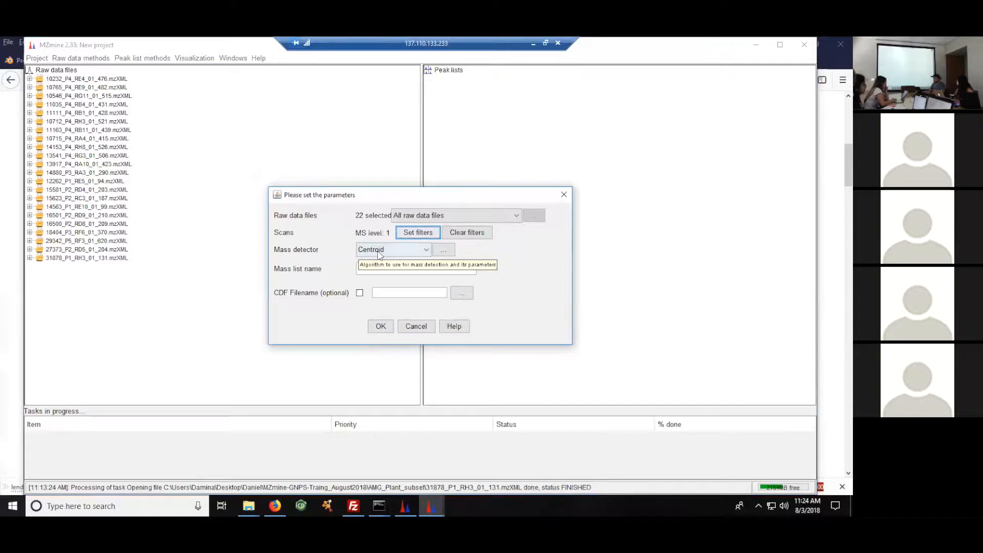
left_click(431, 251)
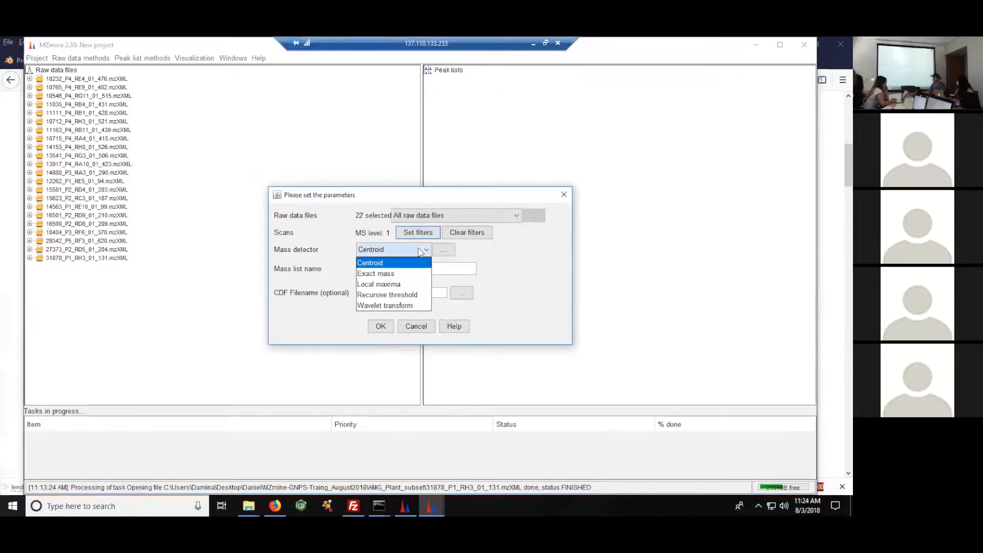
left_click(386, 264)
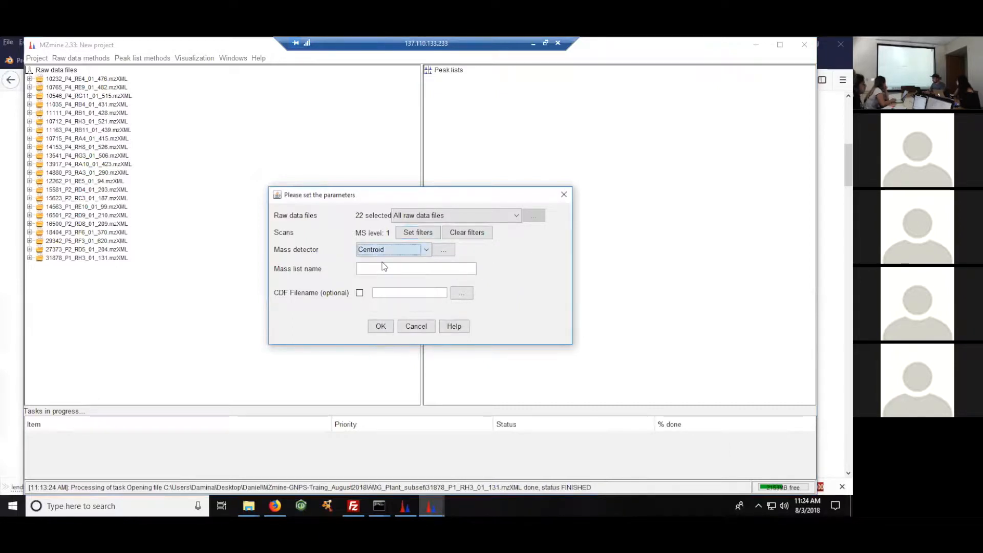
Open the Centroid detector settings, enable the preview, and select 14153_P4_RH8_01_526.mzXML as the preview data file
left_click(443, 250)
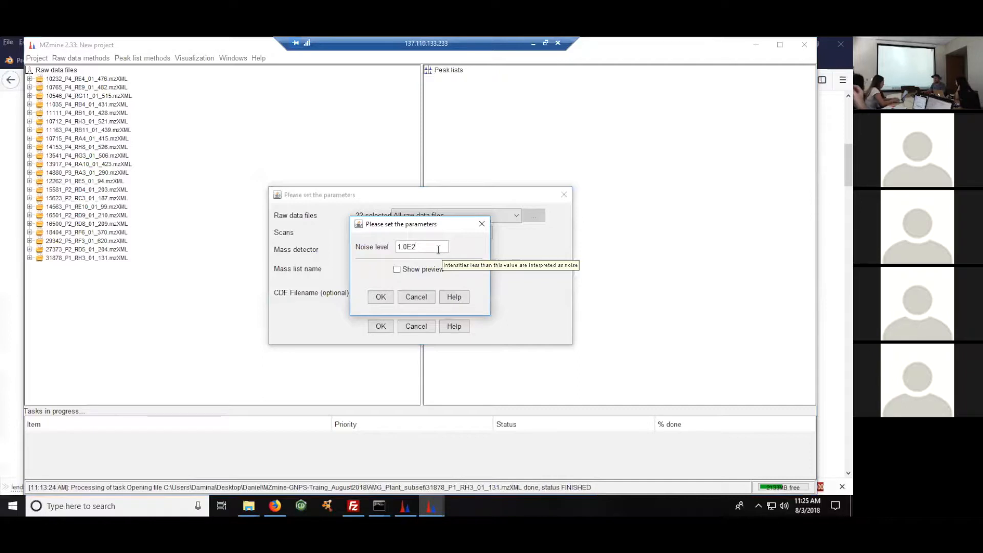
left_click_drag(431, 229, 362, 177)
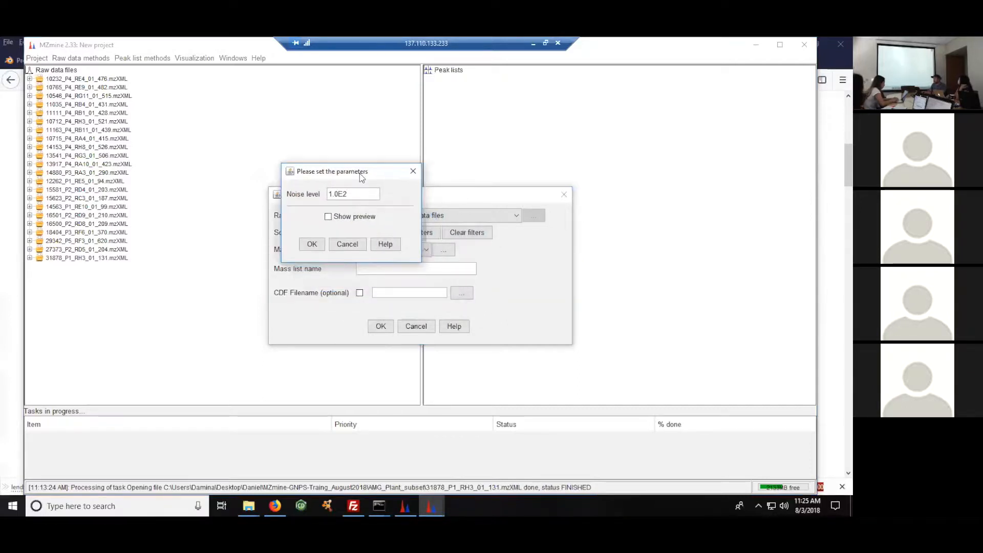
left_click(329, 217)
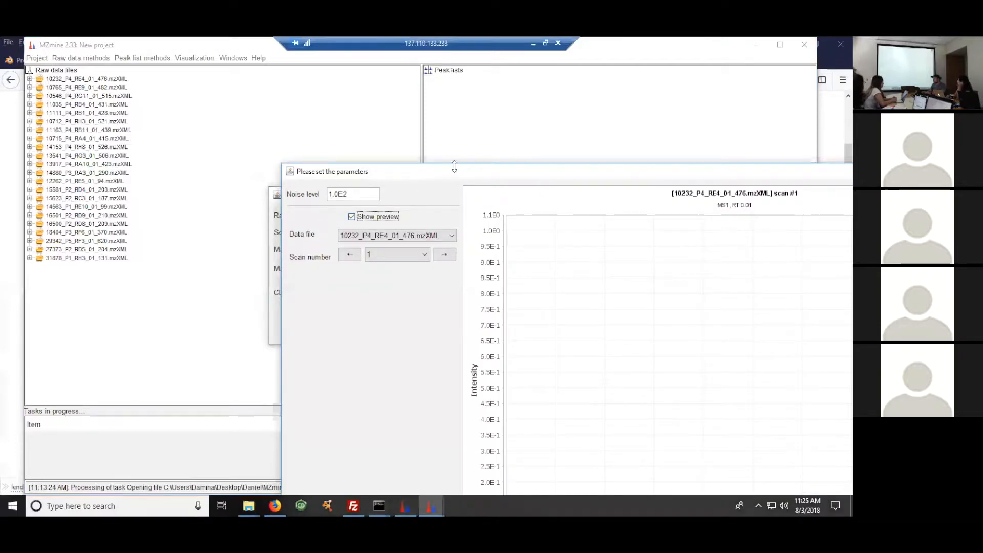
left_click_drag(421, 167, 230, 66)
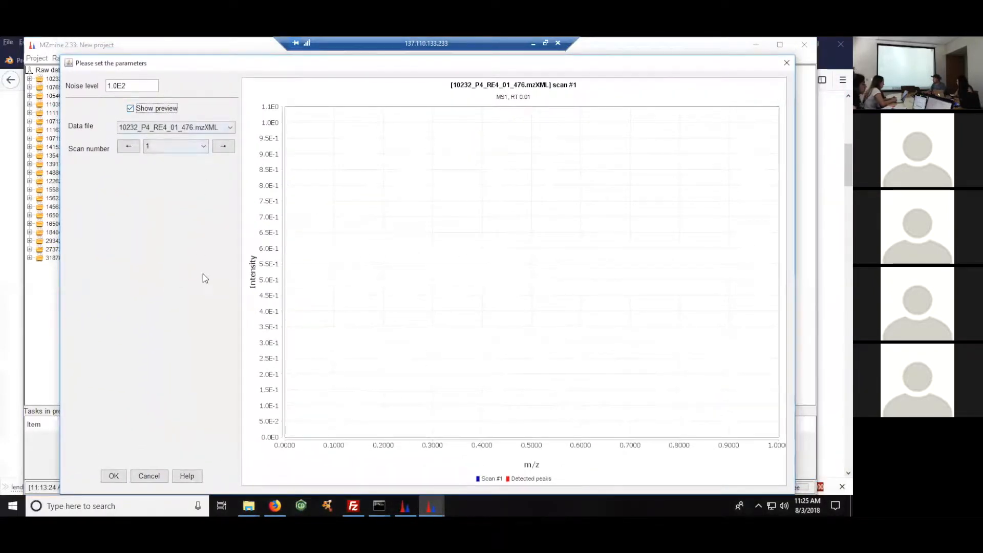
left_click(204, 146)
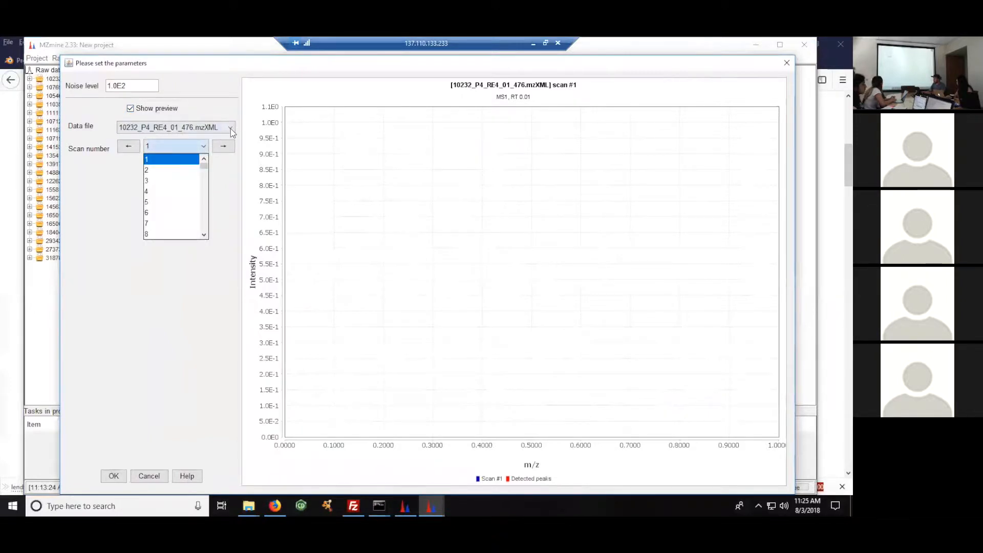
left_click(231, 128)
scroll(160, 172, "down", 2)
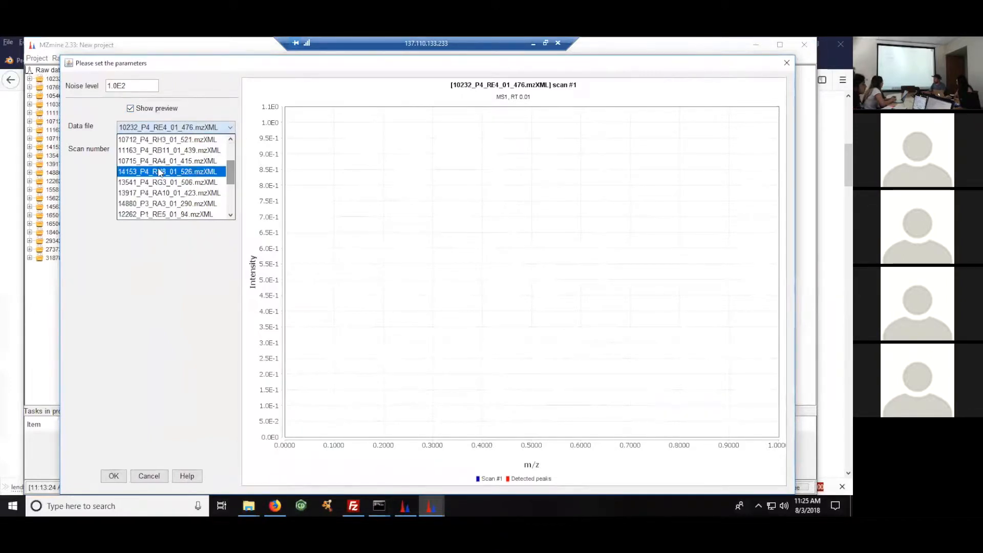
left_click(160, 172)
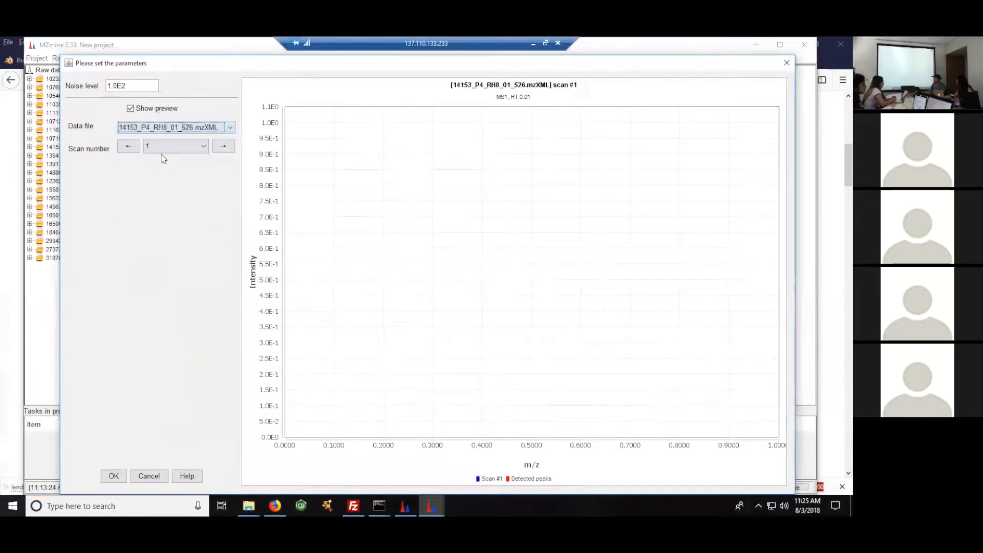
Preview scan 1695 of the selected file, and advance scan by scan to MS1 scan 1700
left_click(203, 149)
left_click_drag(203, 167, 204, 188)
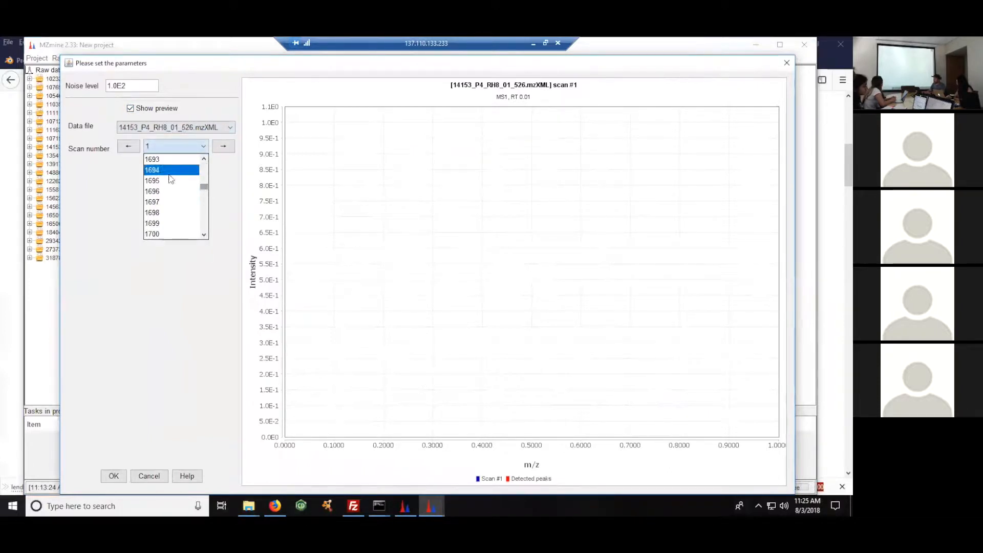
left_click(171, 181)
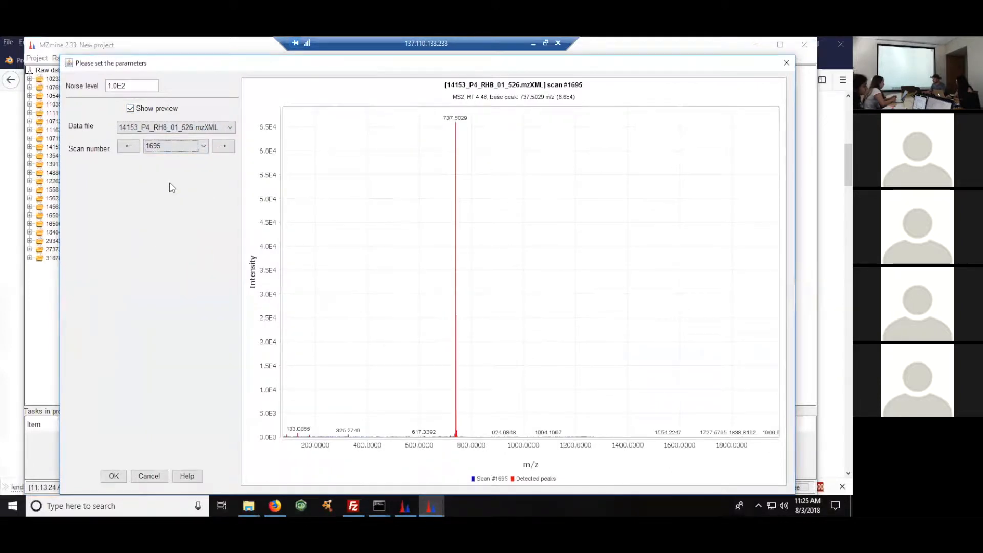
left_click(224, 147)
left_click(224, 148)
left_click(224, 148)
left_click(224, 150)
left_click(224, 151)
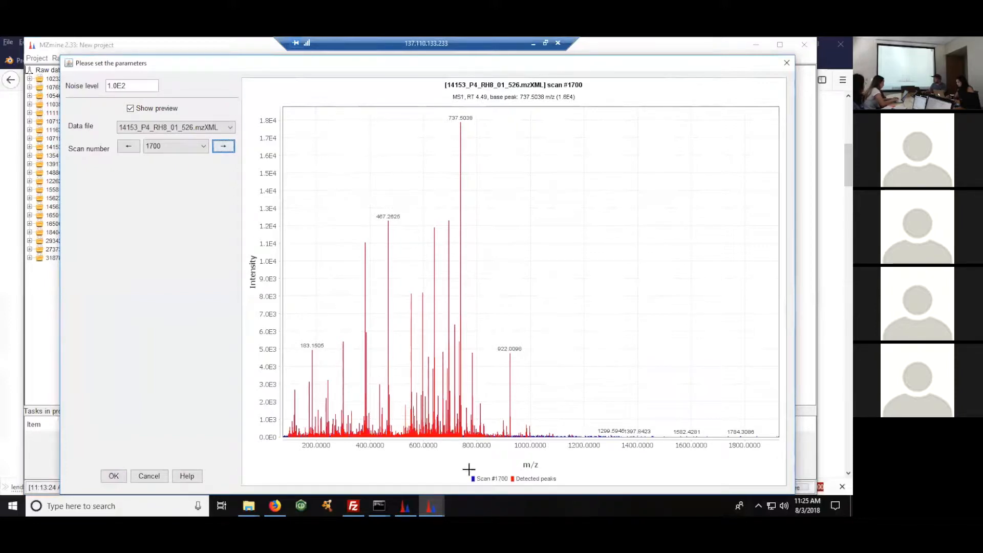
Try a noise level of 1.0E5 on the previewed scan, and restore it to 1.0E2
left_click(133, 85)
key("BackSpace")
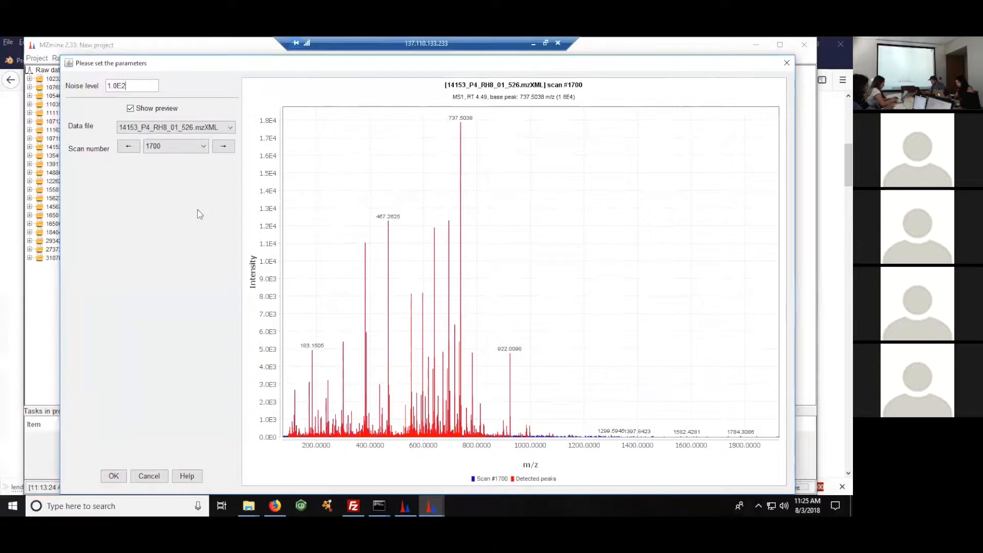
type("5")
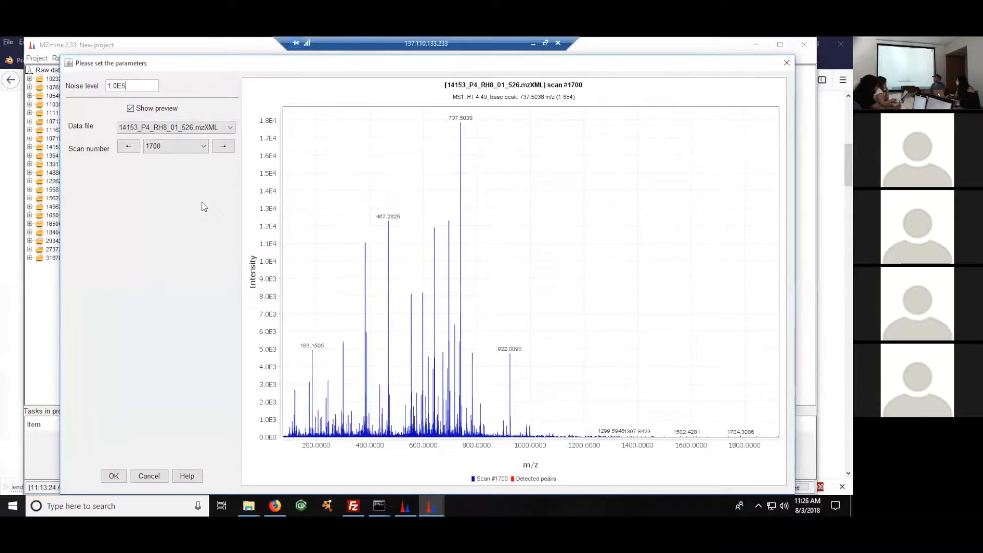
key("BackSpace")
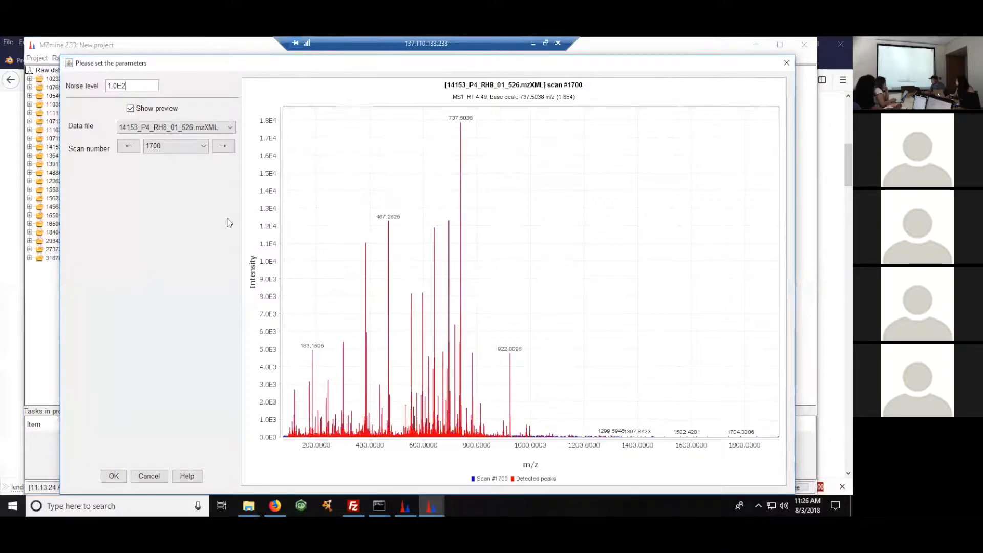
Set the Centroid noise level to 1.0E3, checking it against the low-intensity signals in the scan preview, and accept the detector settings
left_click_drag(291, 399, 529, 460)
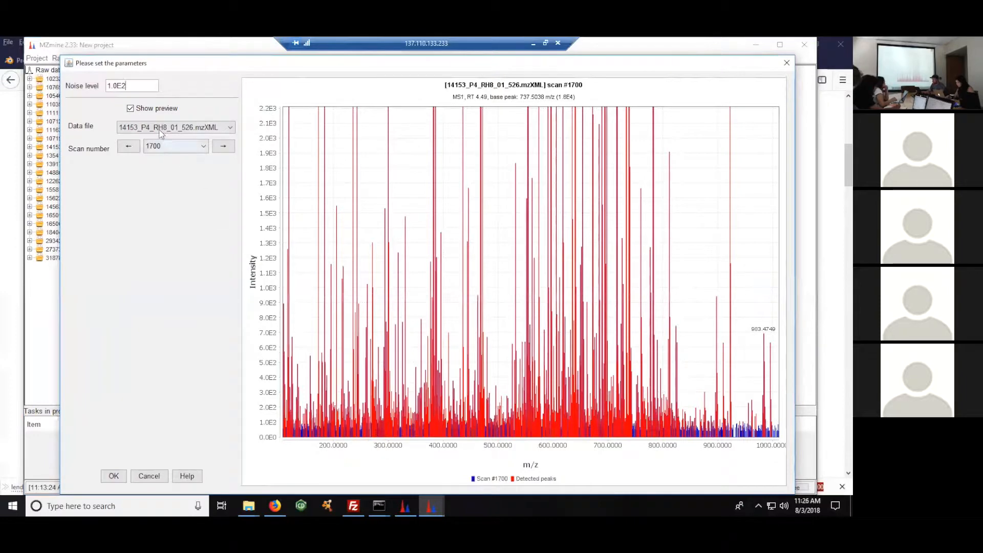
key("BackSpace")
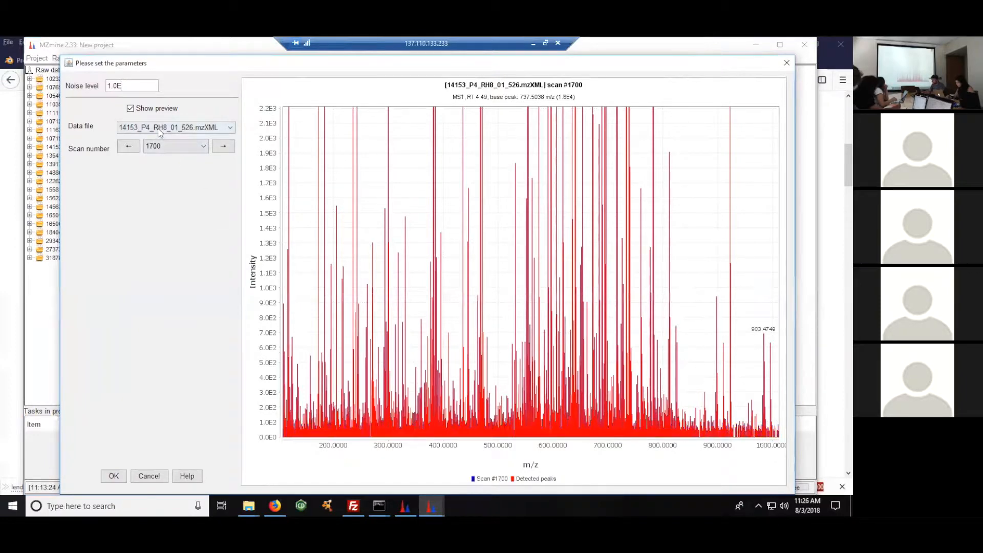
type("3")
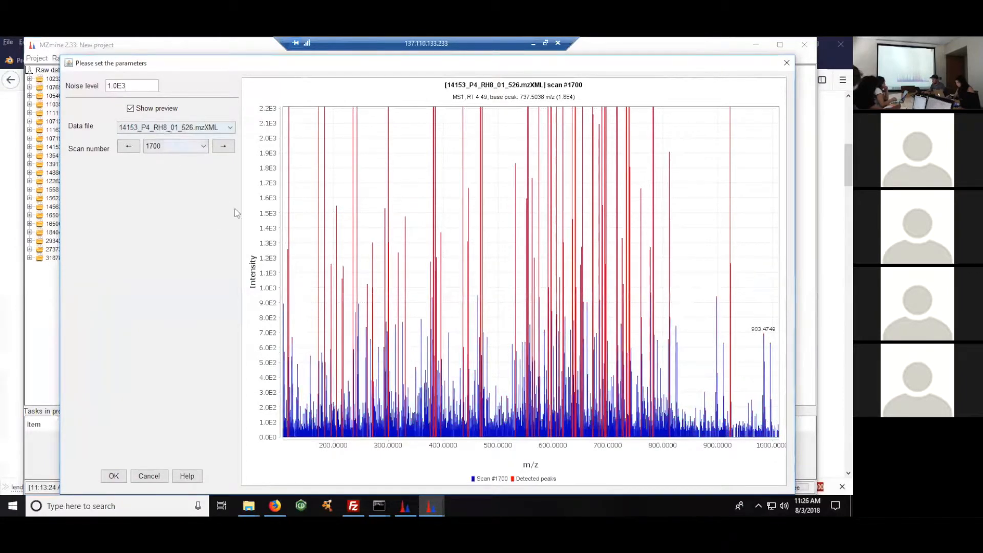
right_click(432, 302)
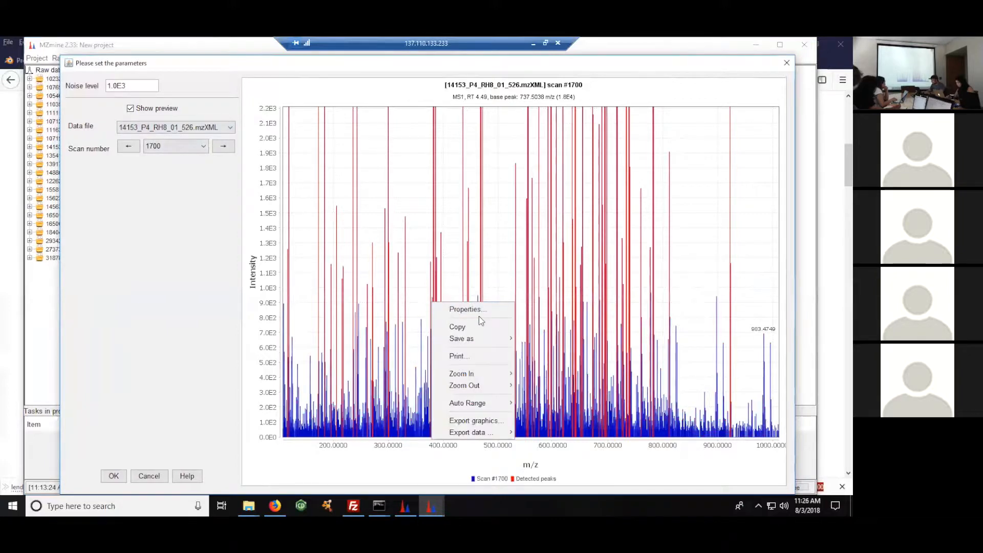
left_click(523, 386)
left_click_drag(523, 387, 461, 378)
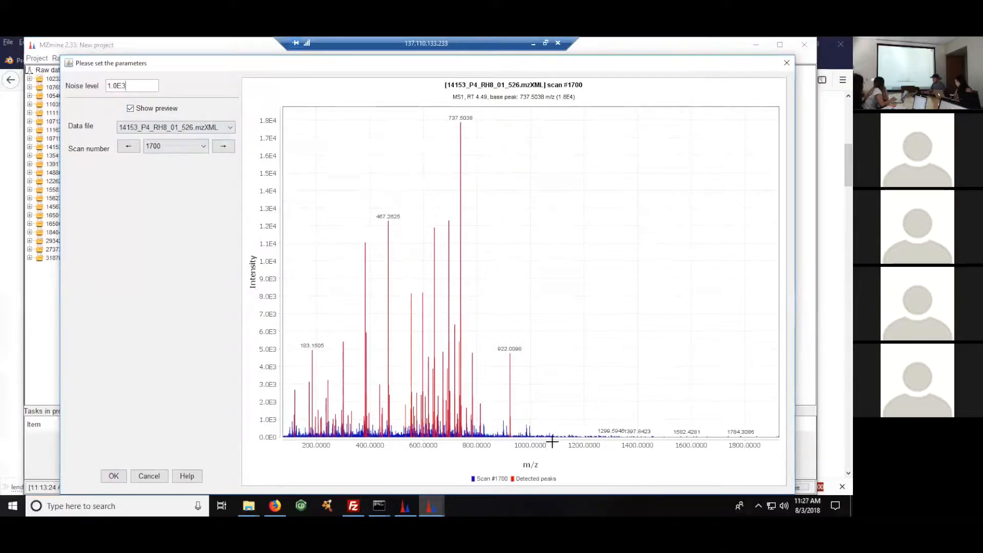
left_click_drag(733, 62, 719, 48)
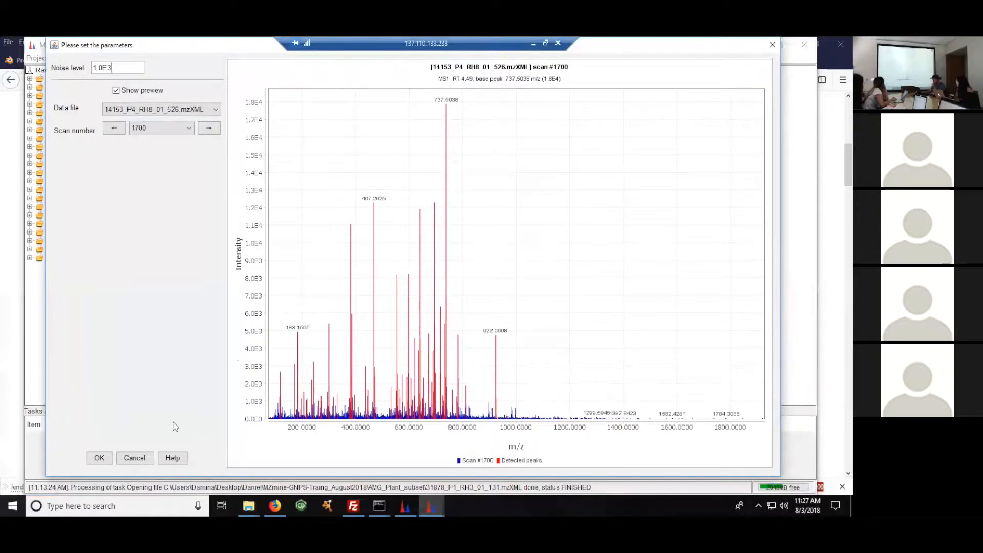
left_click(97, 458)
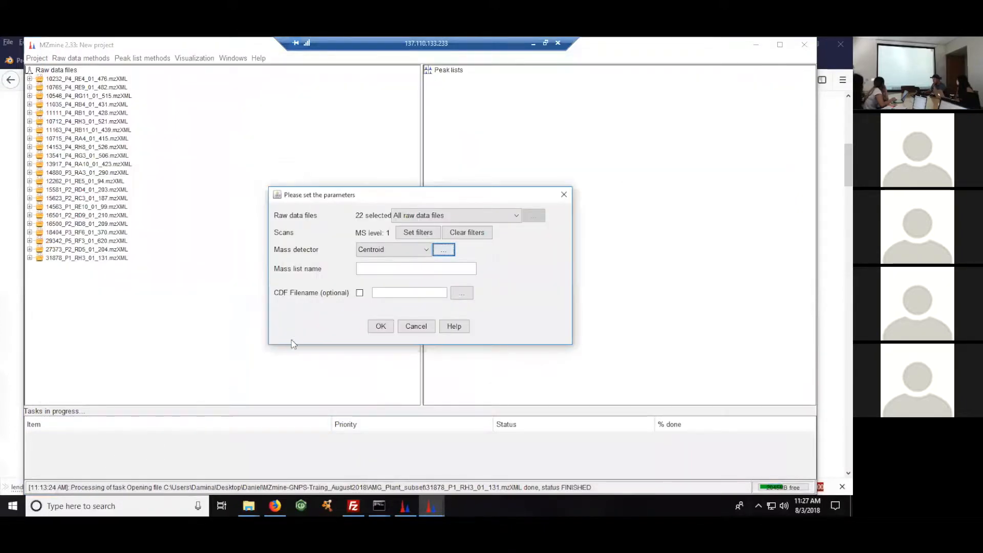
Name the mass list Test_1E3_1E2 and run the MS1 mass detection on all raw data files
left_click(393, 270)
type("Test_")
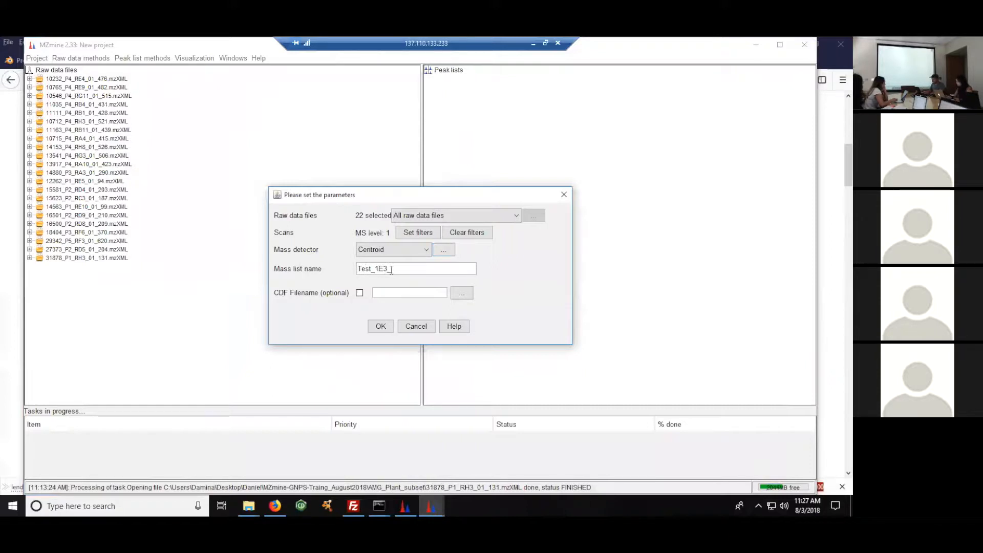
type("1E2")
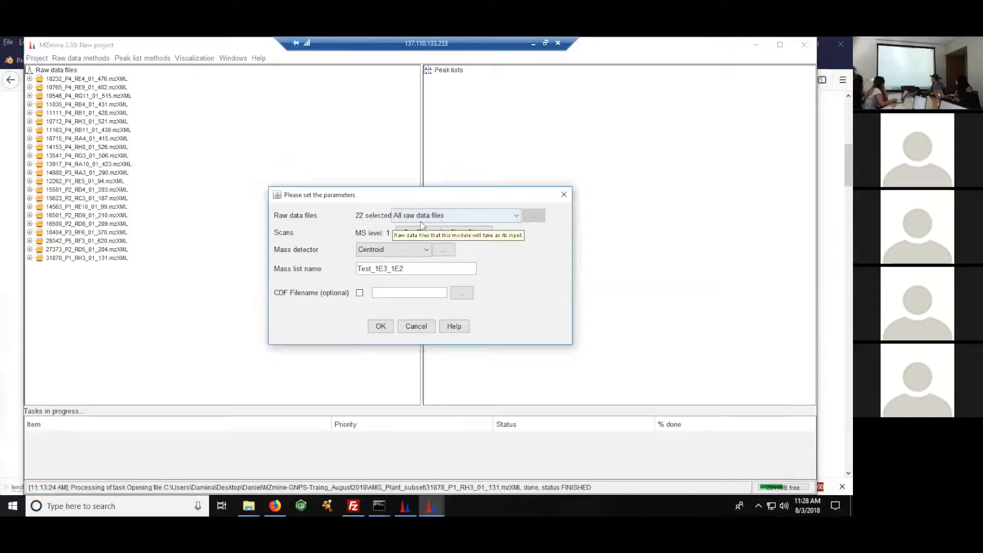
left_click(381, 326)
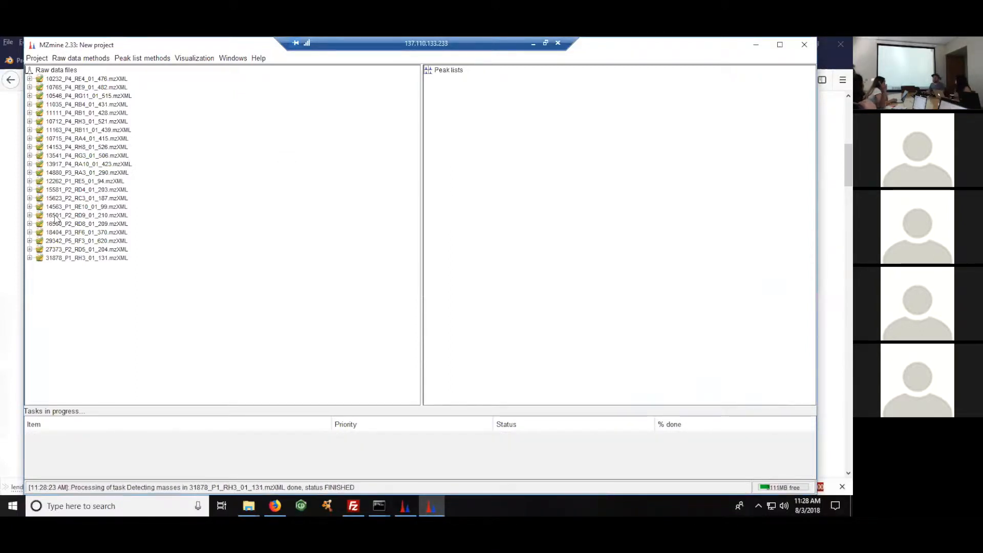
Reopen the Mass detection parameters and check the noise level stored for the Centroid detector
left_click(79, 59)
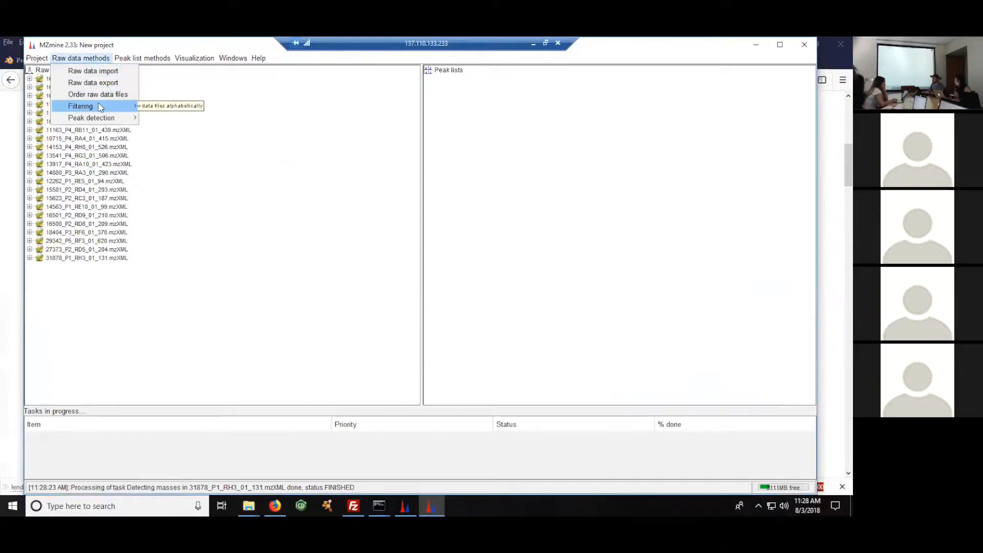
mouse_move(109, 118)
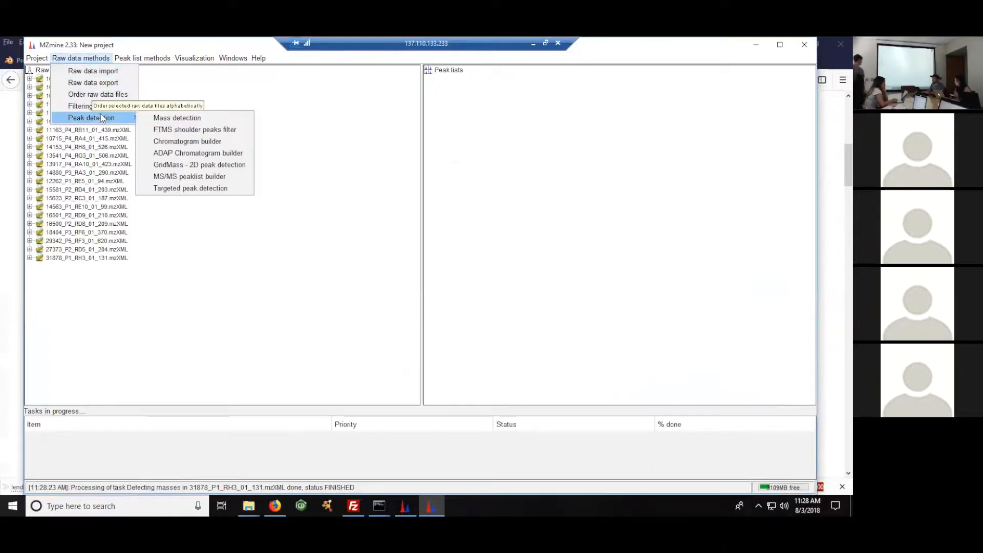
left_click(169, 121)
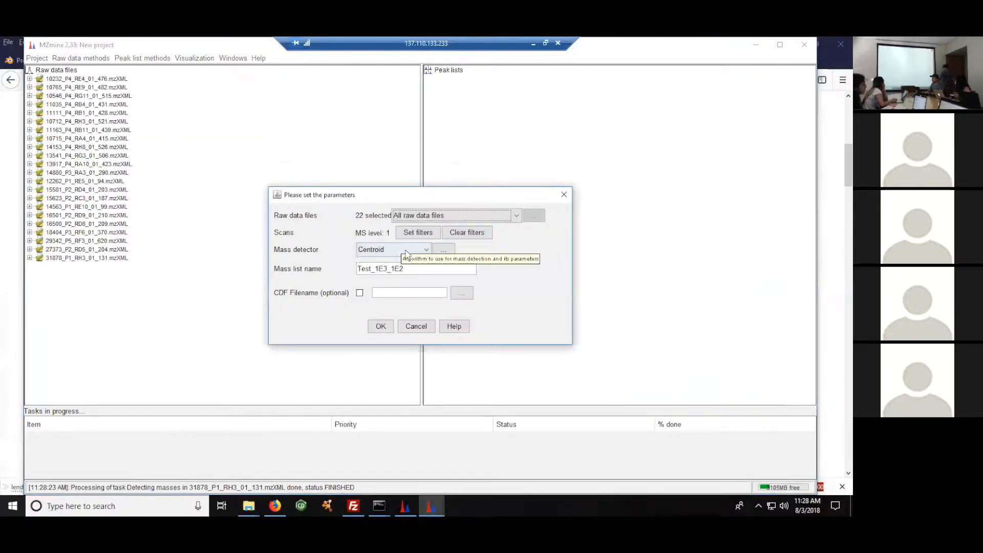
left_click(442, 251)
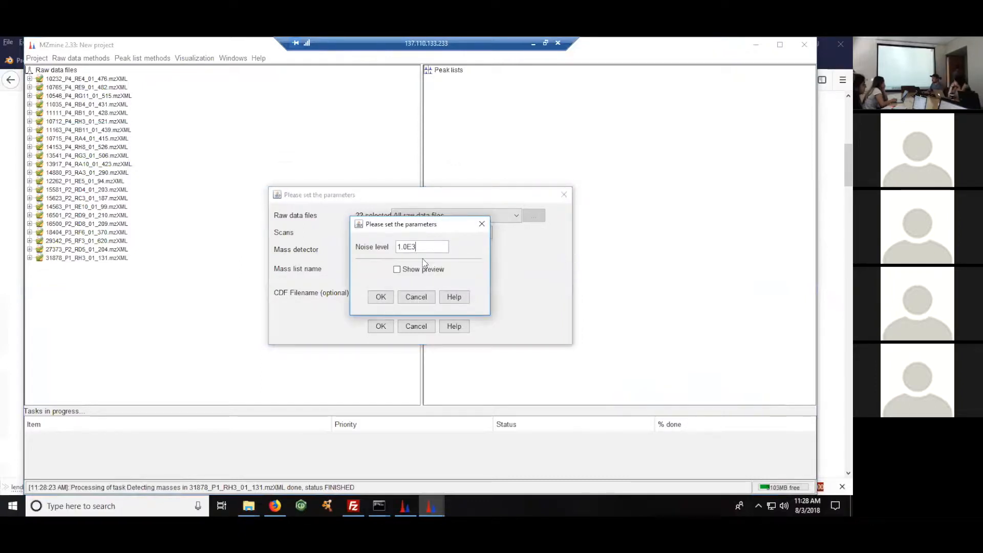
left_click(422, 300)
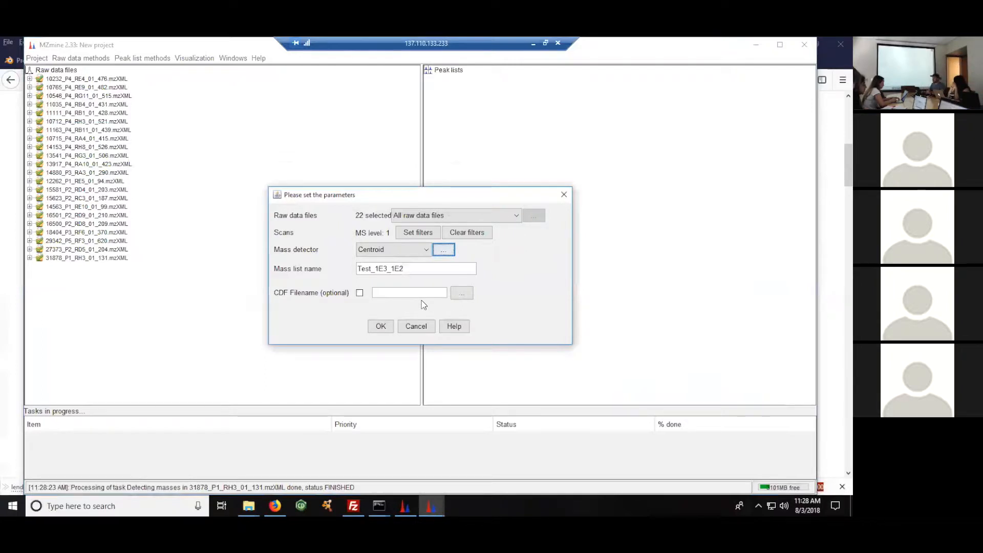
Clear the scan filters in the Mass detection parameters and restrict the scans to MS level 2
left_click(467, 232)
key("Escape")
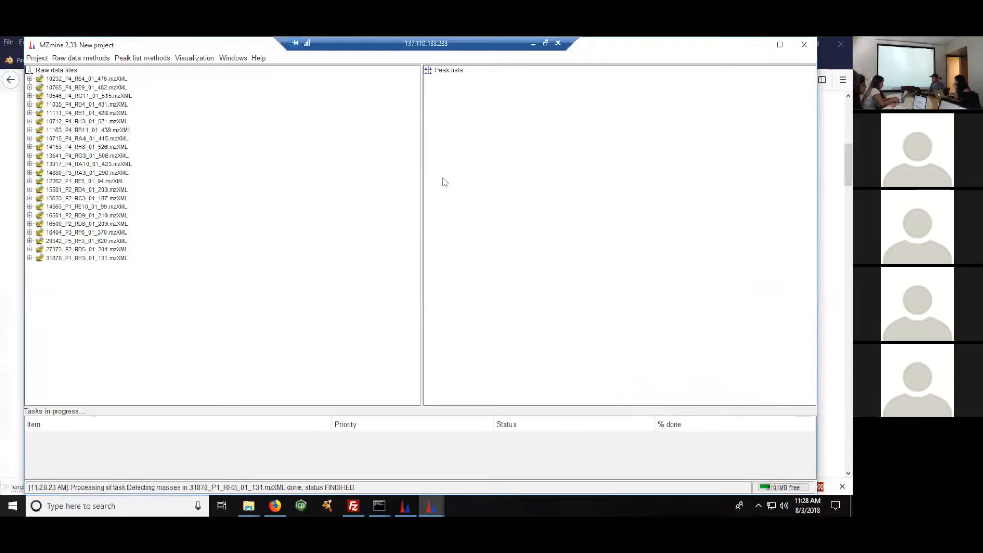
mouse_move(432, 497)
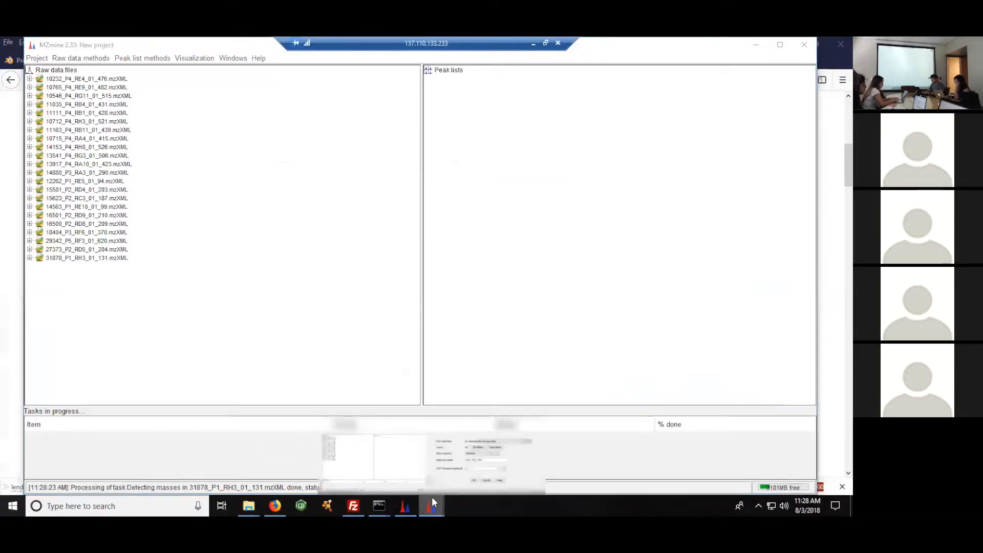
left_click(465, 470)
left_click(395, 230)
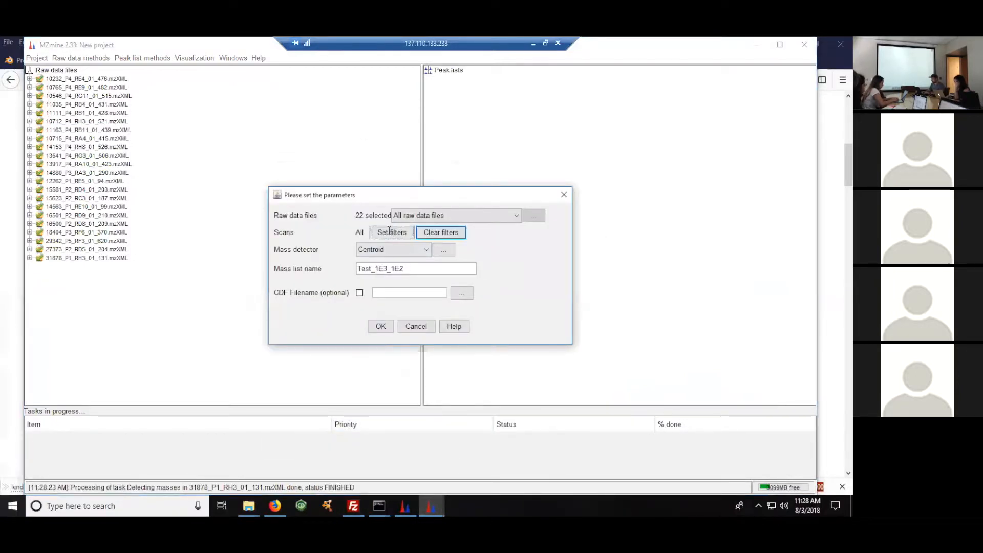
left_click(363, 255)
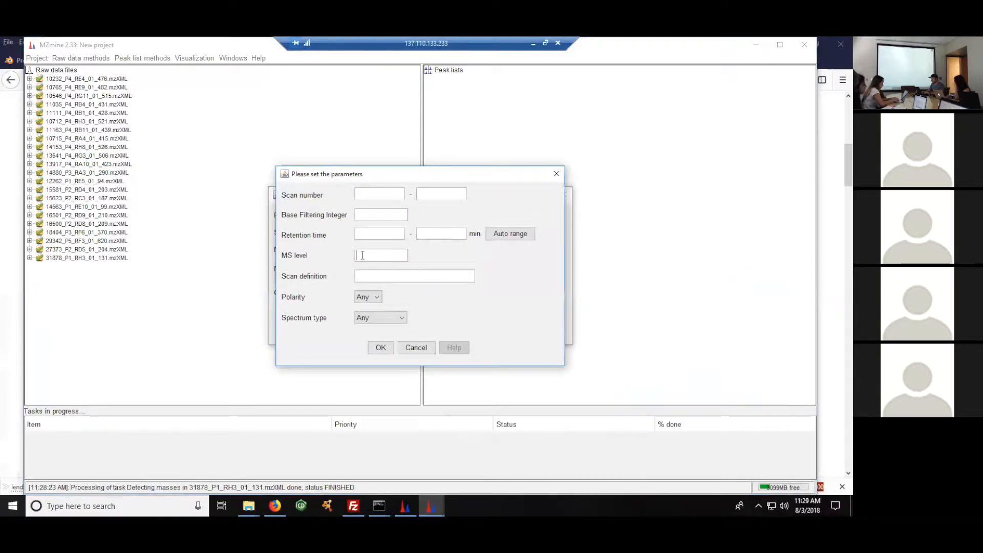
type("2")
left_click(380, 347)
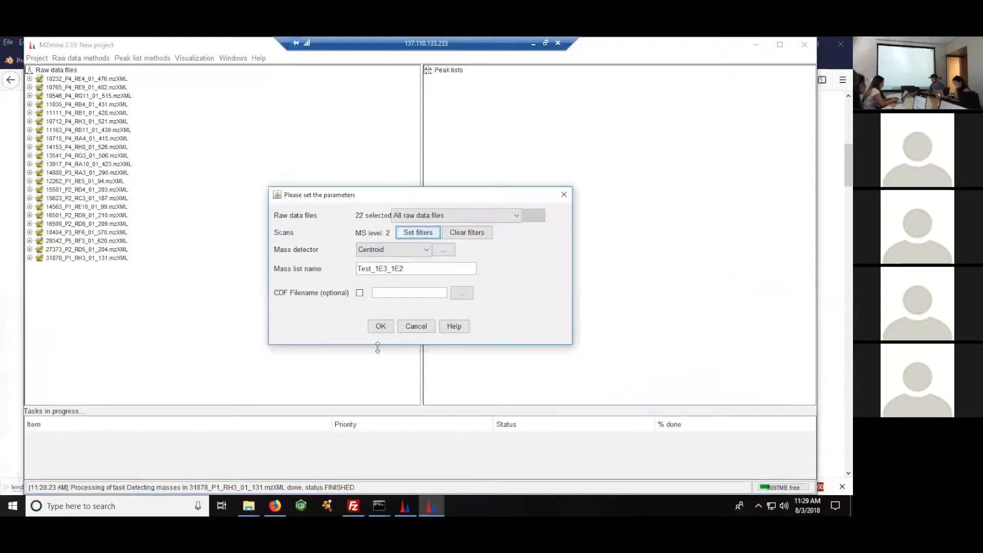
Set the Centroid detector's noise level to 1.0E2 for the MS2 scans and turn on the scan preview
left_click(443, 250)
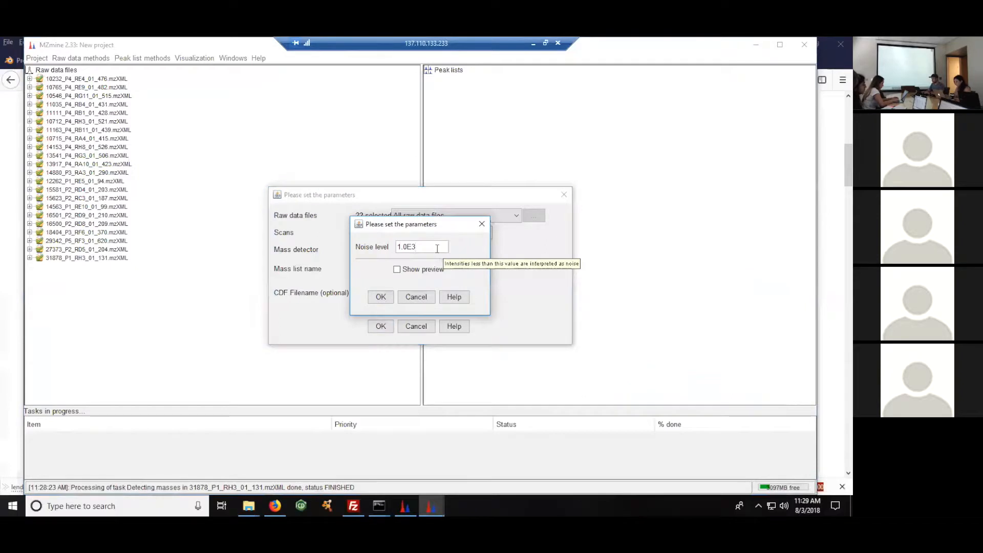
key("BackSpace")
type("2")
left_click(397, 270)
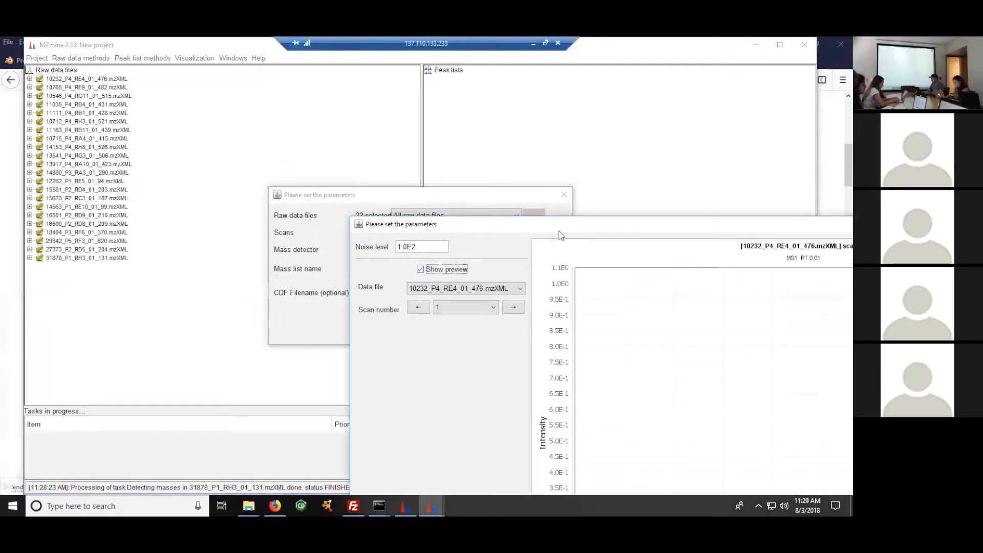
left_click_drag(527, 222, 223, 67)
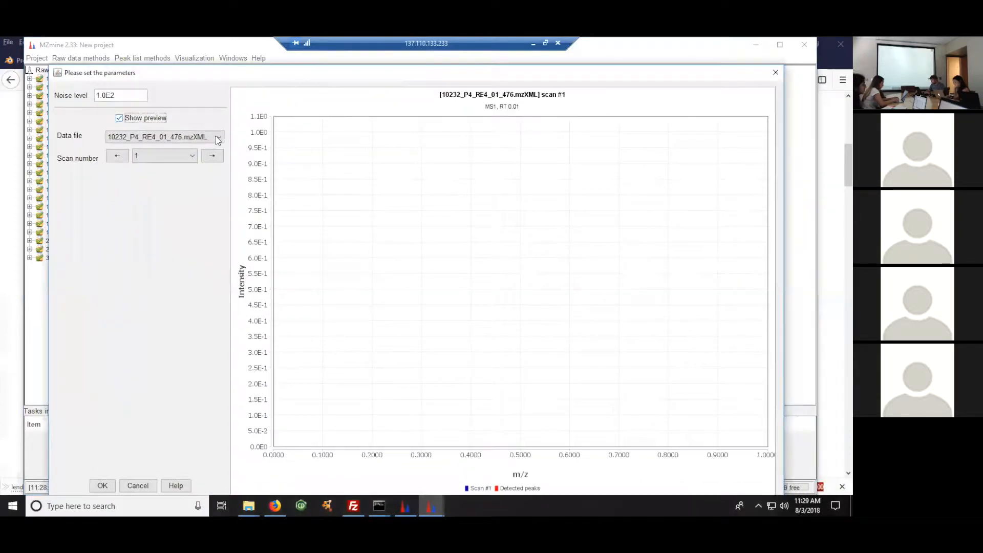
Preview MS2 scan 3084 of 10232_P4_RE4_01_476.mzXML to judge the noise threshold against its signals
left_click(193, 159)
left_click_drag(191, 175, 193, 213)
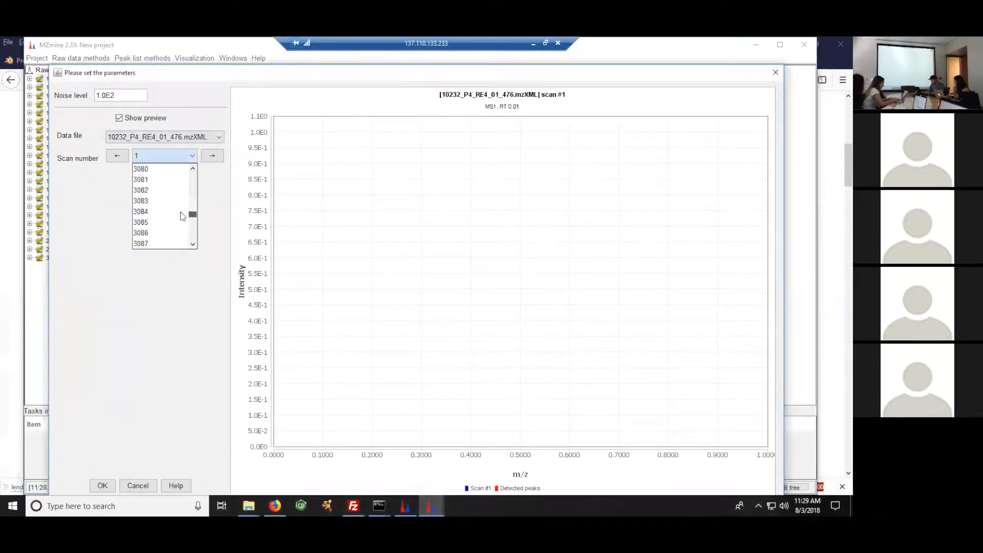
left_click(166, 203)
left_click(218, 157)
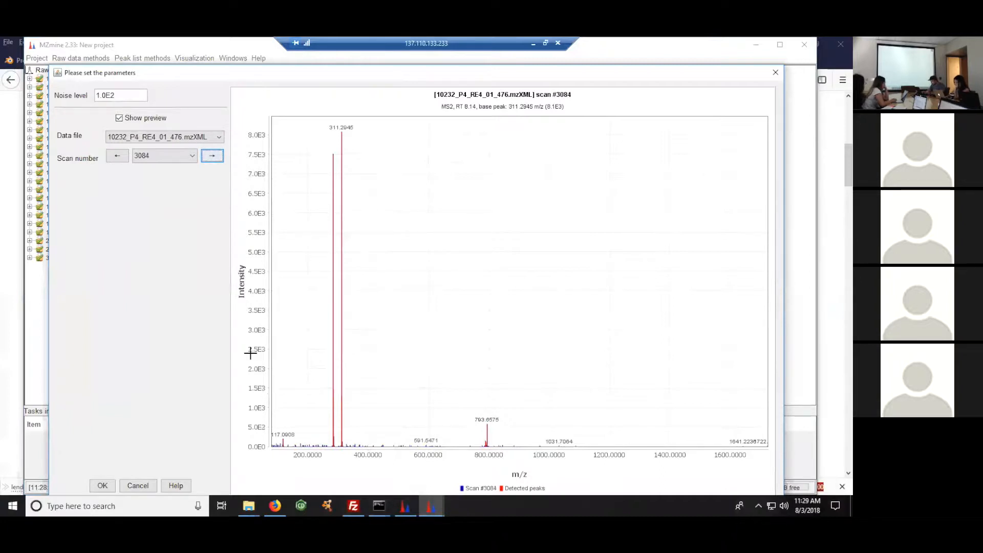
Keep 1.0E2 as the Centroid noise level and accept the detector settings
left_click(119, 95)
type("2")
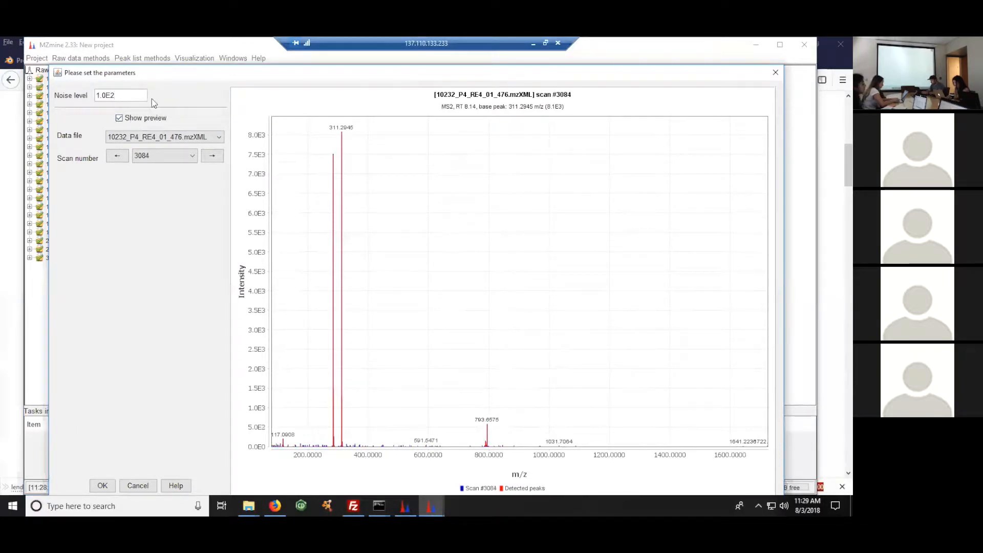
key("BackSpace")
type("3")
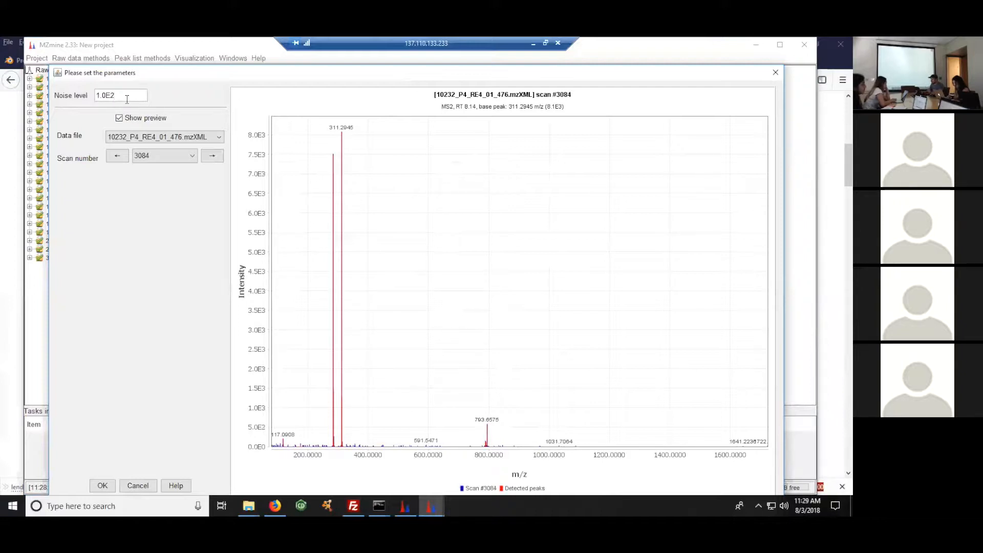
left_click_drag(159, 75, 159, 59)
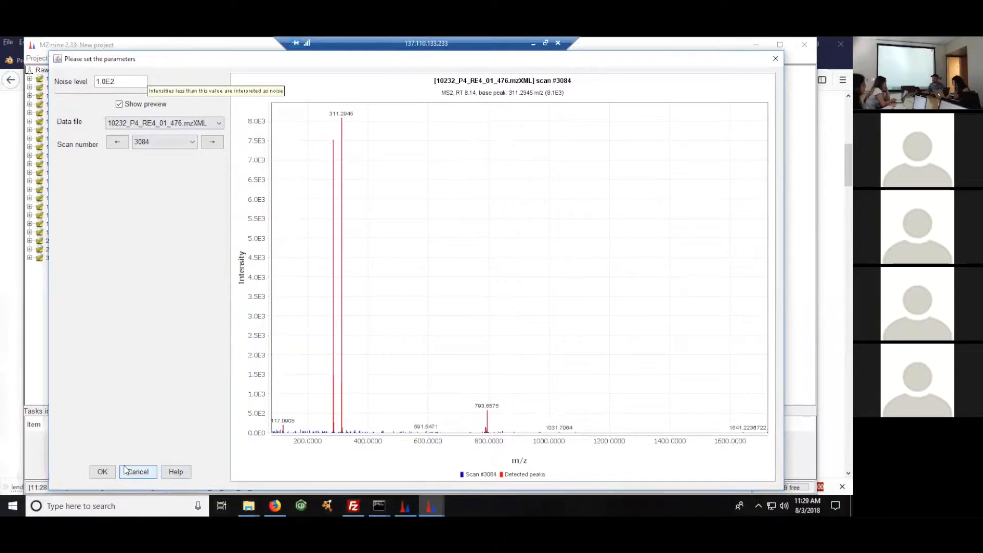
left_click(102, 472)
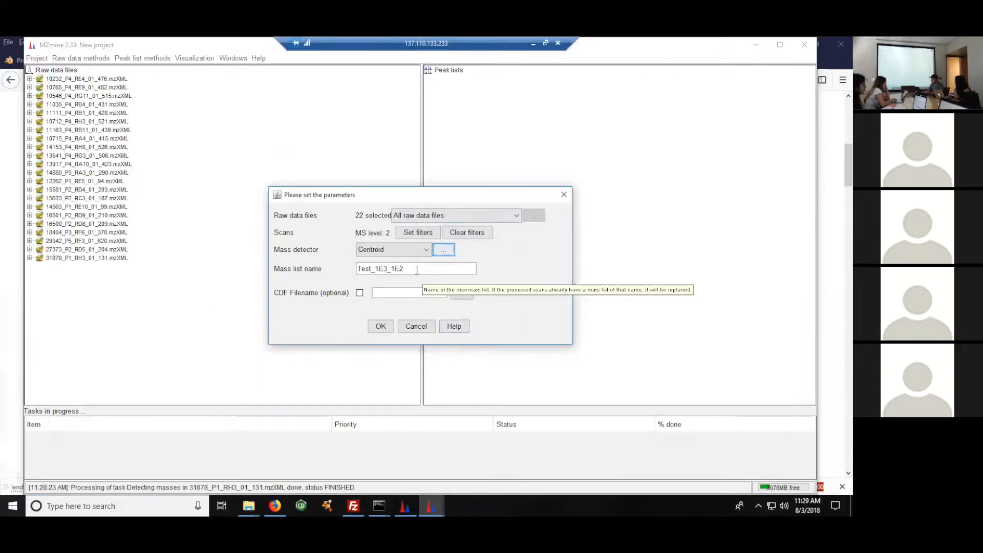
Keep the mass list name Test_1E3_1E2 and run the MS2 mass detection on all raw data files
left_click_drag(423, 270, 323, 264)
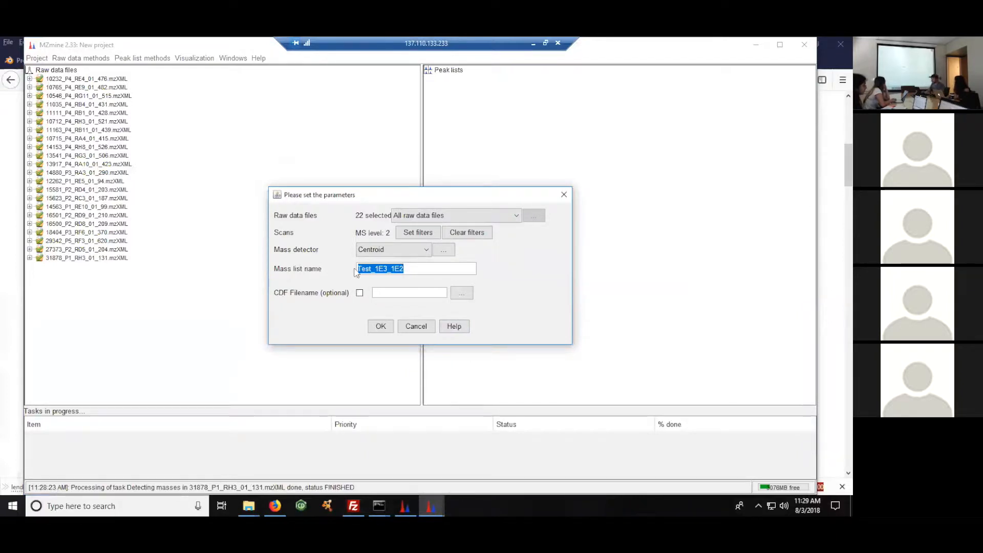
left_click(420, 275)
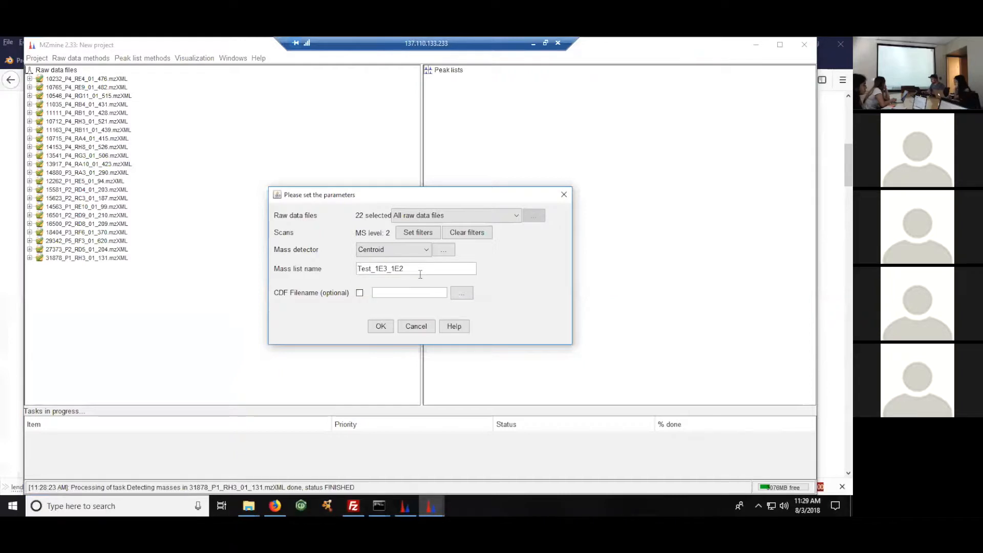
left_click(388, 326)
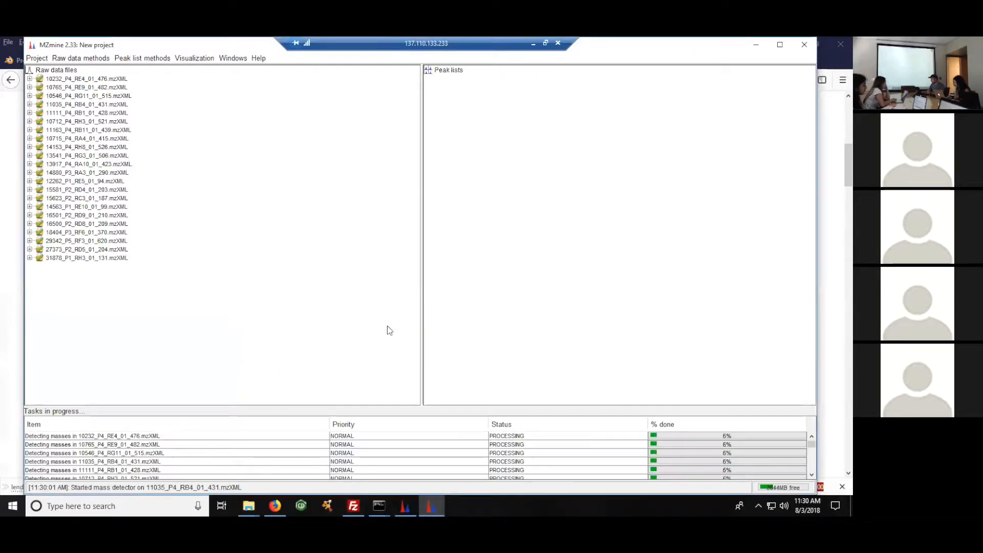
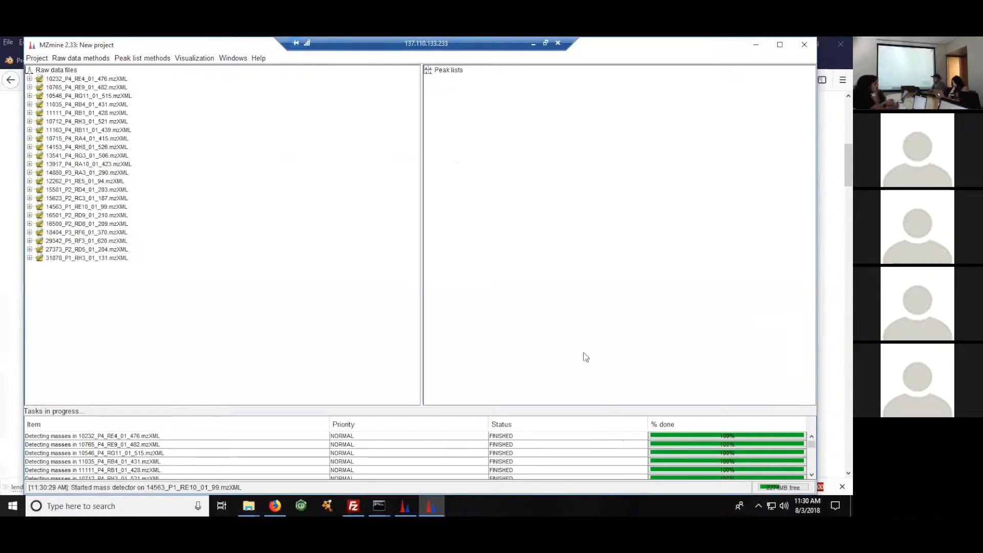
Switch to the Feature Based Molecular Networking documentation in Firefox and review the overview of the MZmine batch steps
left_click(533, 42)
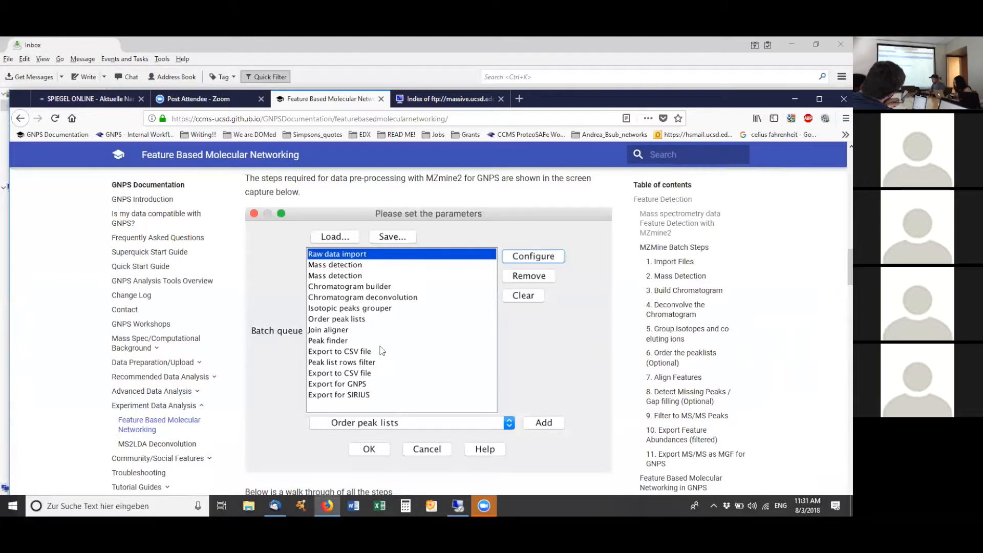
scroll(381, 351, "up", 4)
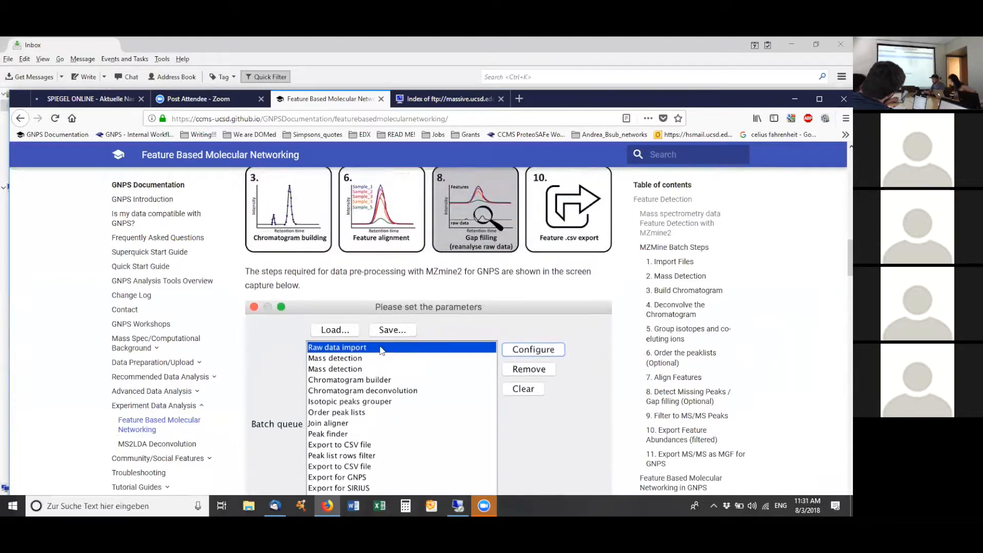
scroll(382, 351, "up", 6)
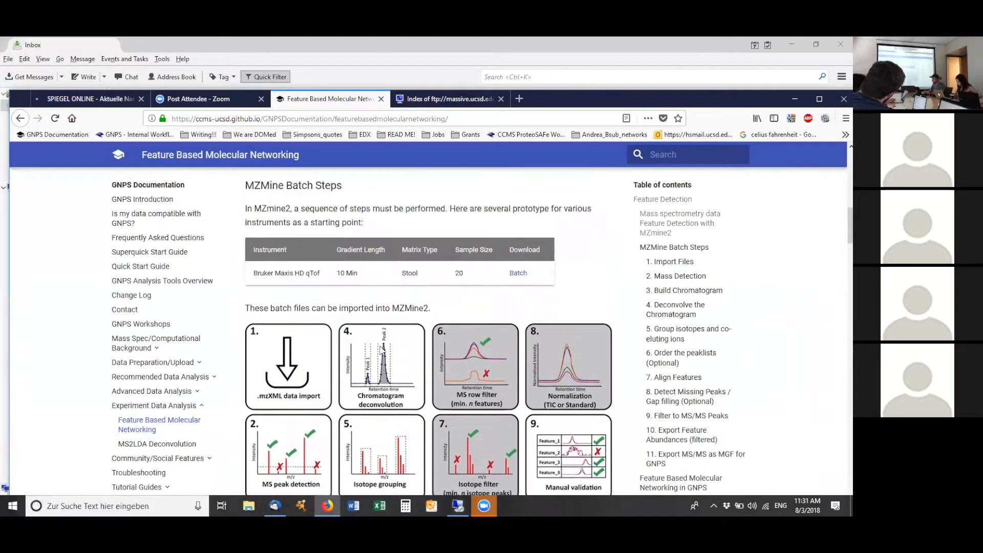
scroll(382, 351, "up", 3)
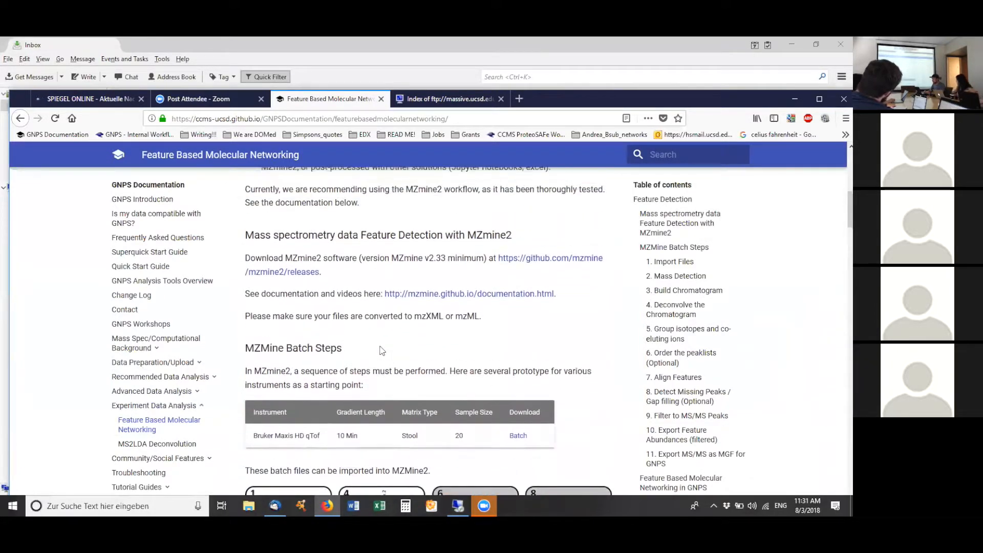
scroll(382, 351, "up", 2)
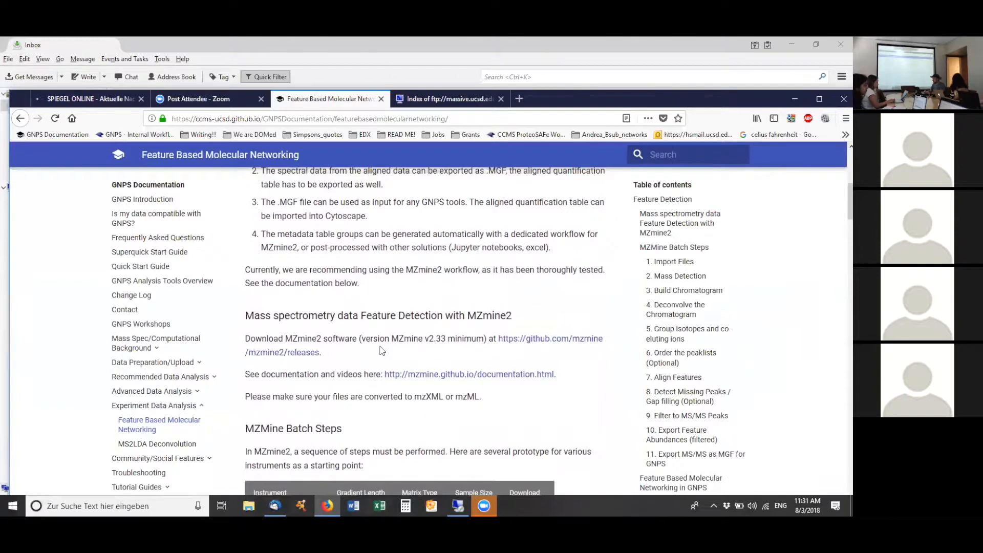
scroll(381, 351, "down", 15)
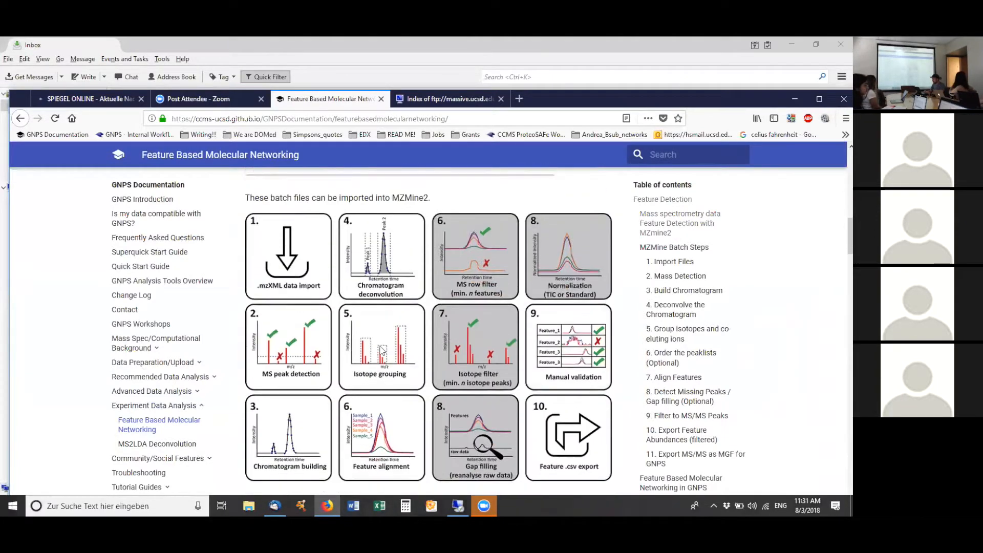
scroll(382, 351, "down", 12)
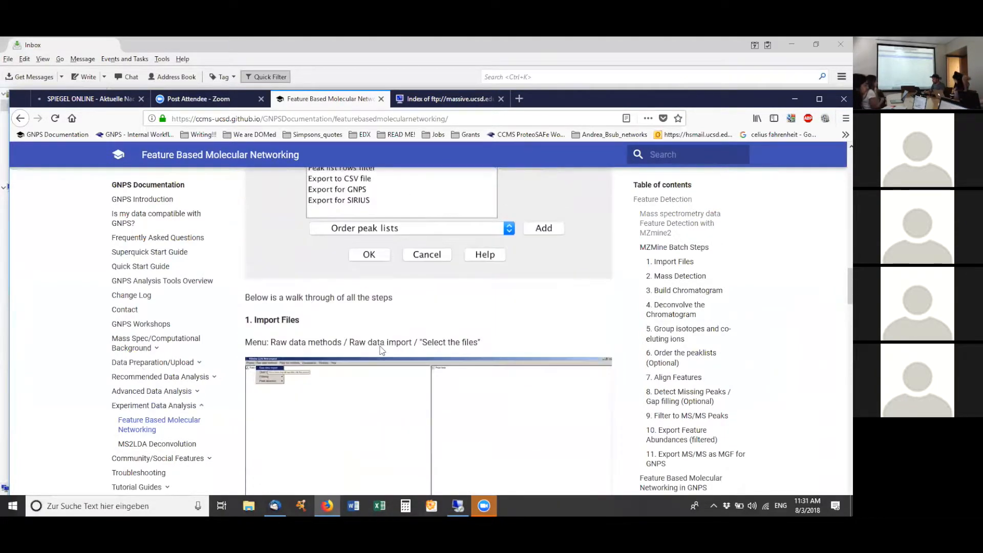
Read the documentation's Mass Detection section, highlighting the example MS2 thresholds, and continue to the chromatogram building and deconvolution sections
scroll(381, 350, "down", 8)
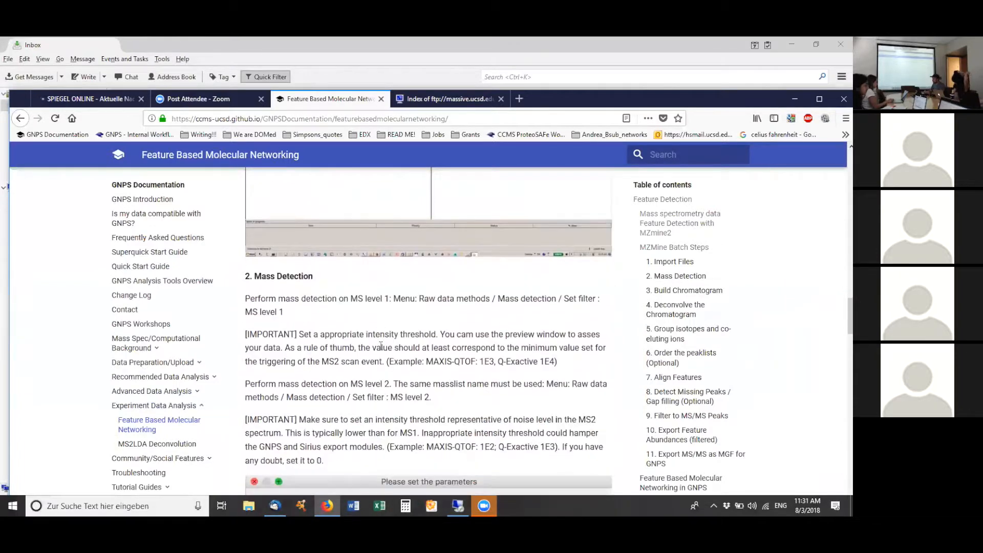
scroll(381, 346, "down", 2)
scroll(381, 351, "down", 1)
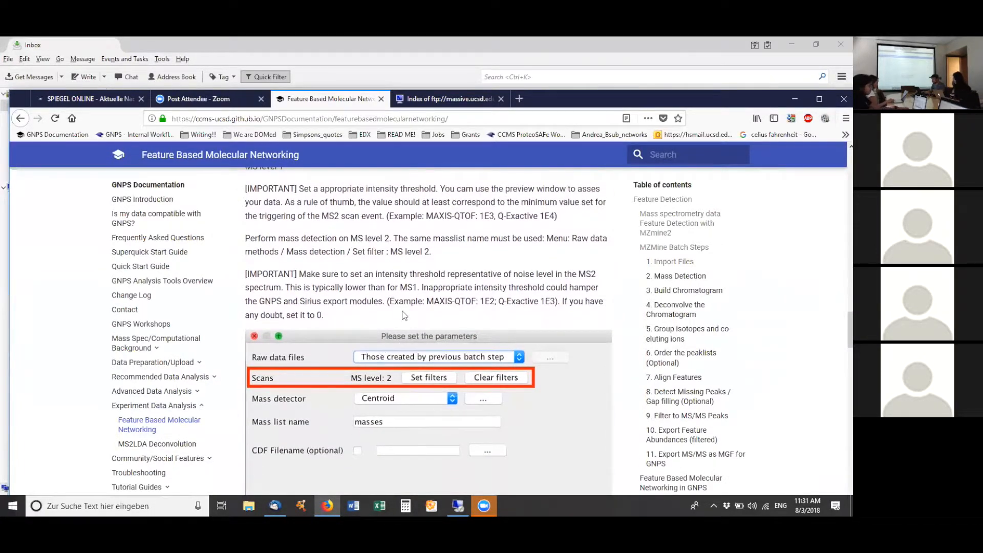
left_click_drag(389, 301, 556, 307)
scroll(556, 308, "down", 2)
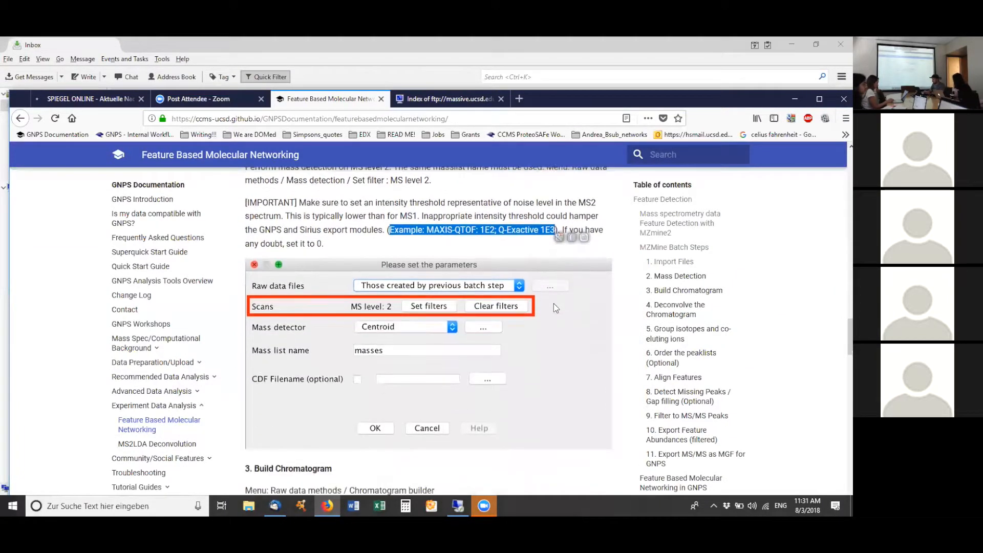
scroll(556, 307, "down", 5)
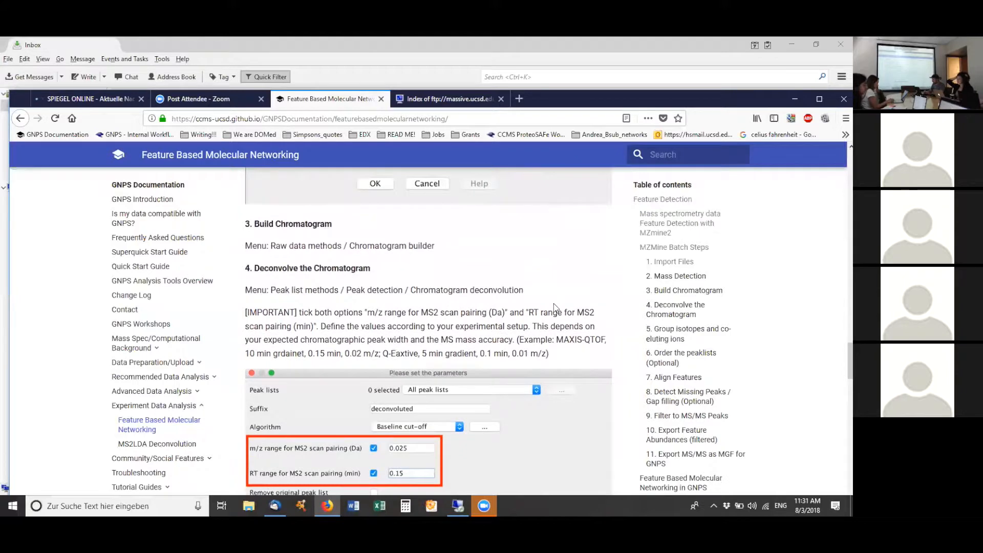
scroll(555, 307, "down", 1)
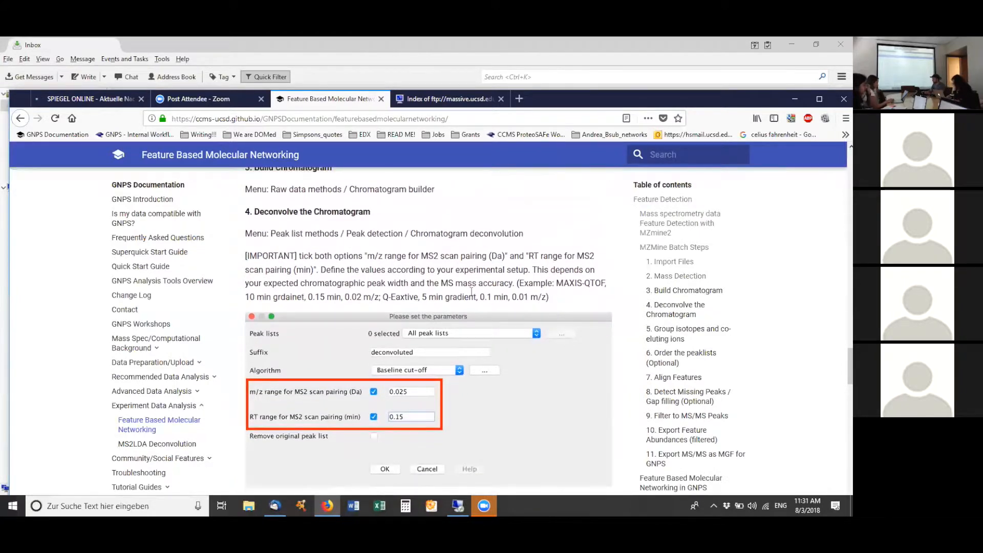
Return to MZmine, open the Chromatogram builder parameters and select all raw data files as input
left_click(458, 506)
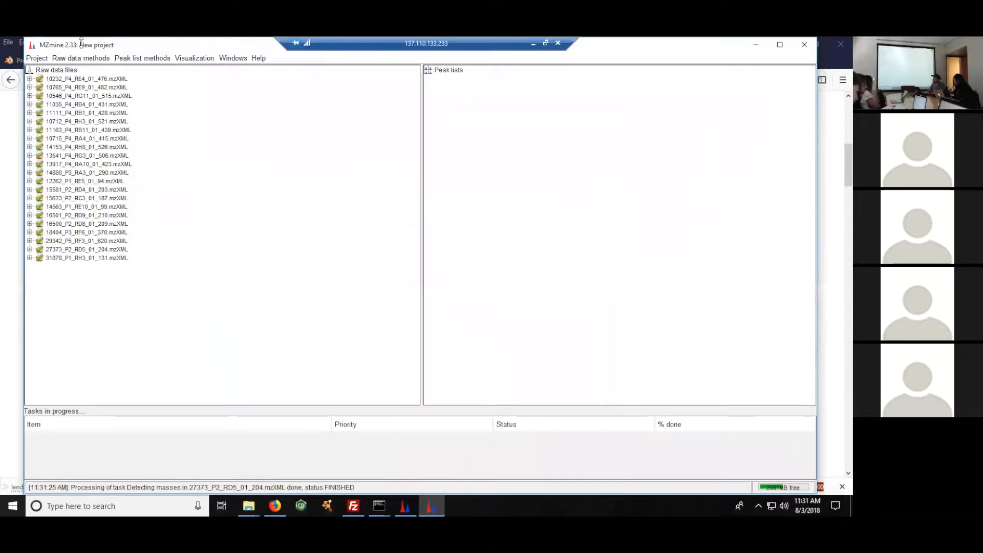
left_click(75, 60)
mouse_move(114, 117)
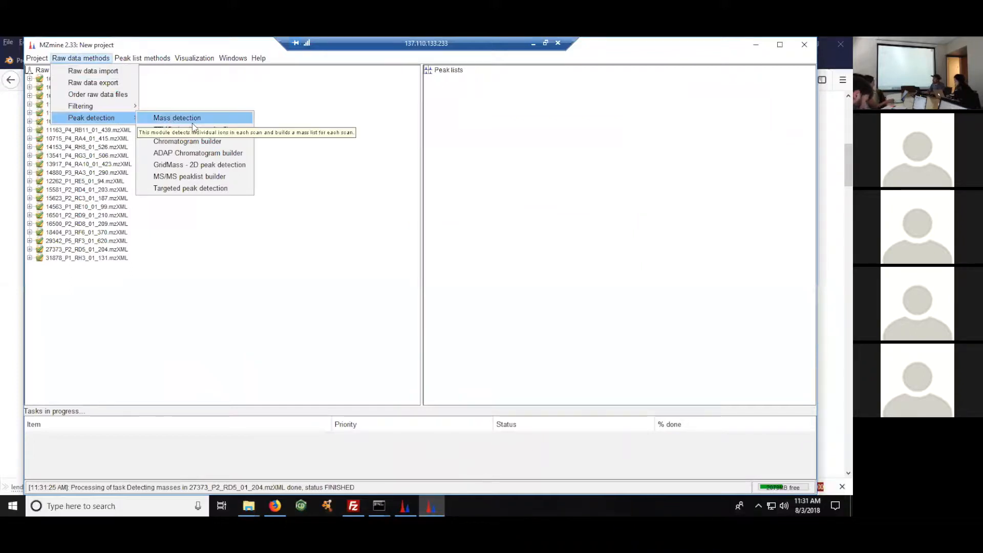
left_click(219, 143)
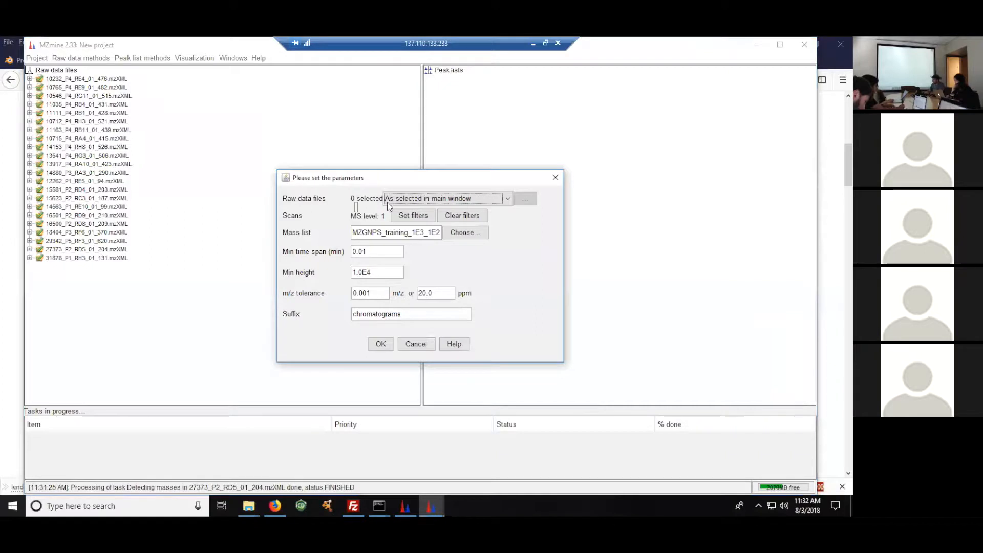
left_click(496, 199)
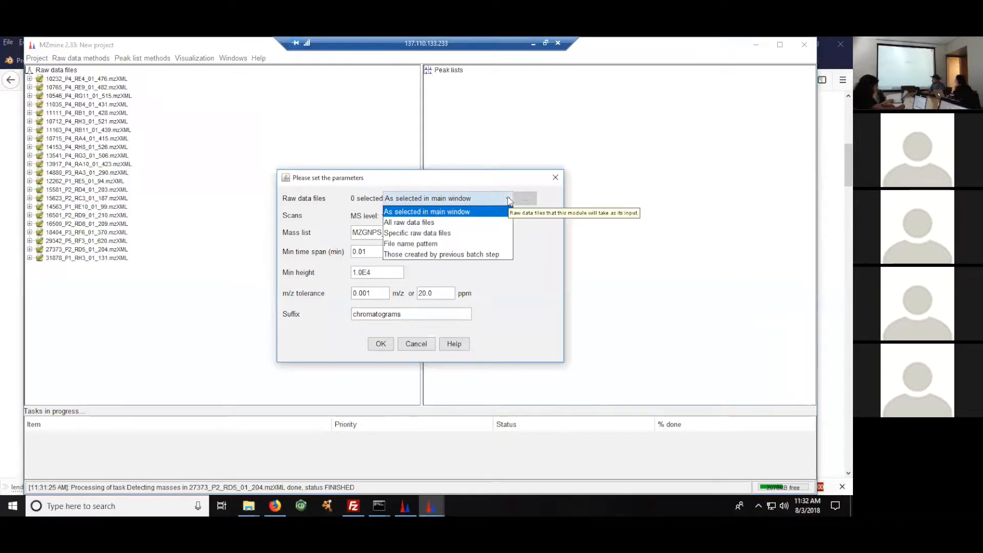
left_click(417, 223)
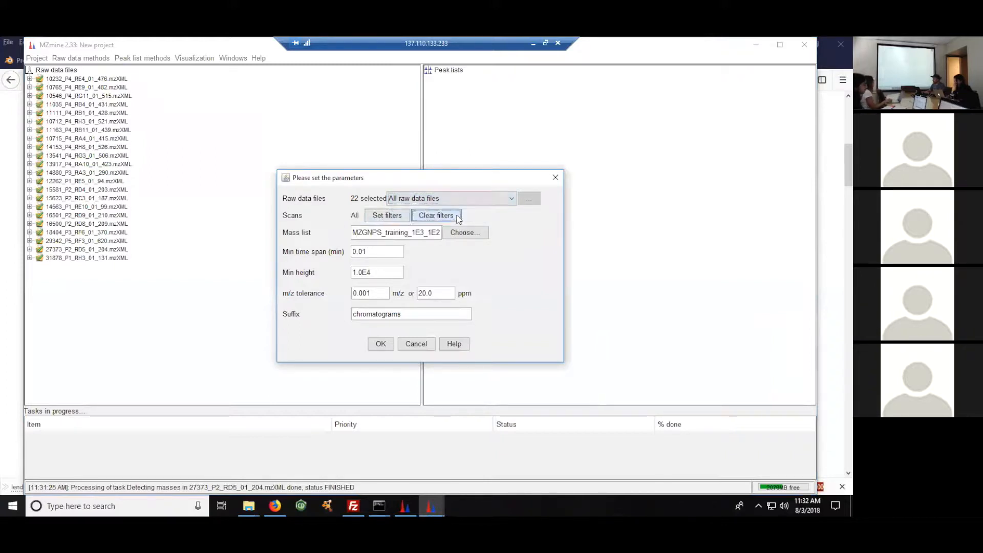
Clear the Chromatogram builder's scan filters and restrict the scans to MS level 1
left_click(399, 217)
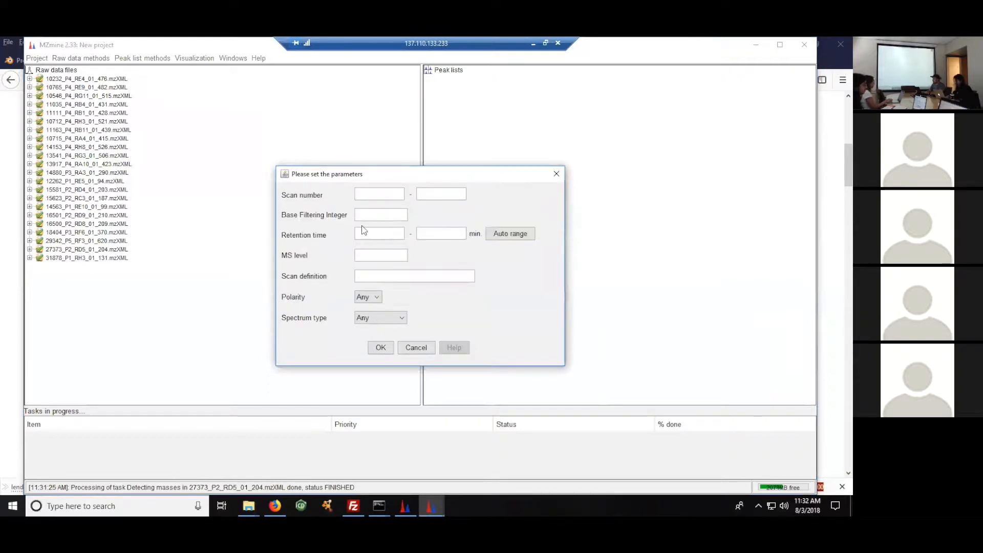
left_click(360, 256)
left_click(381, 348)
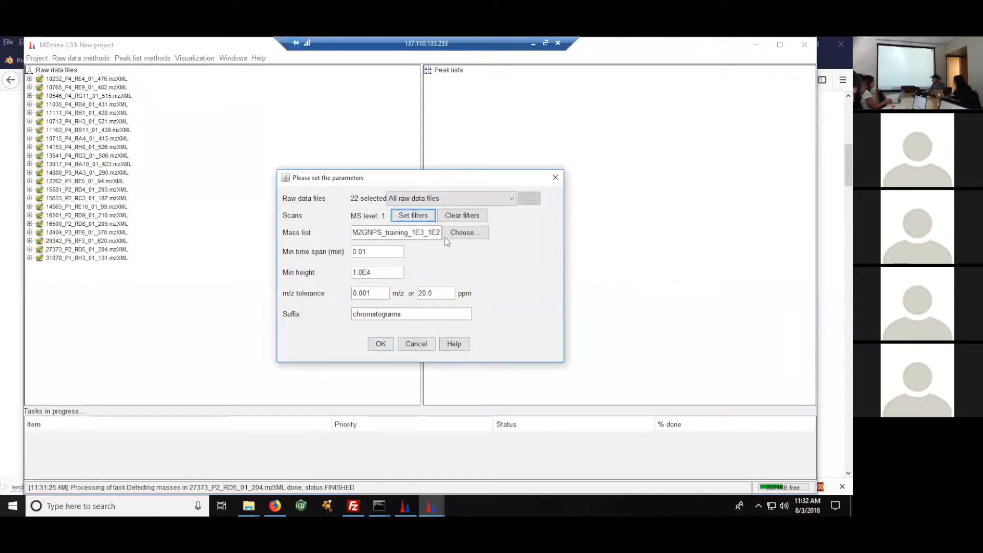
Choose the Test_1E3_1E2 mass list for the chromatogram builder and set the minimum height to 3.0E3
left_click(461, 234)
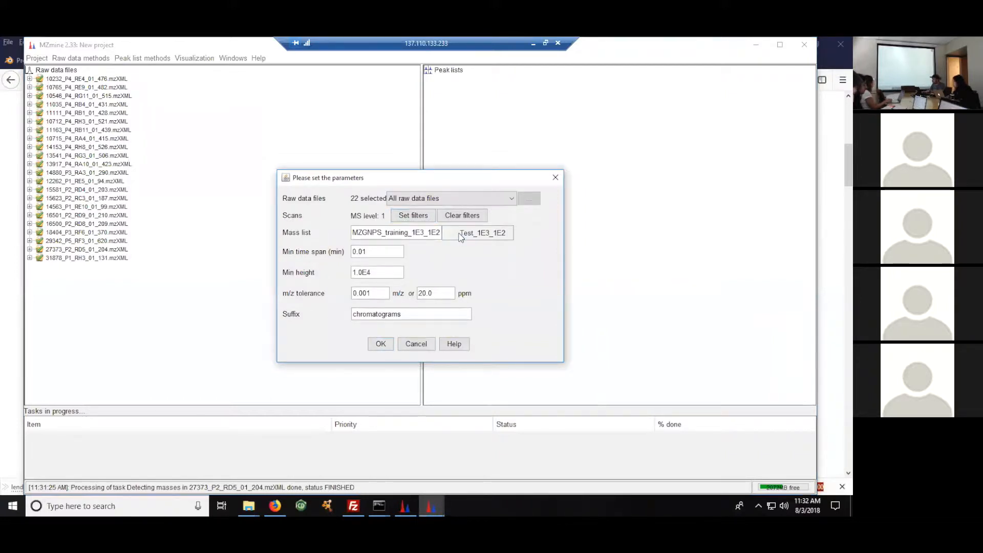
left_click(485, 238)
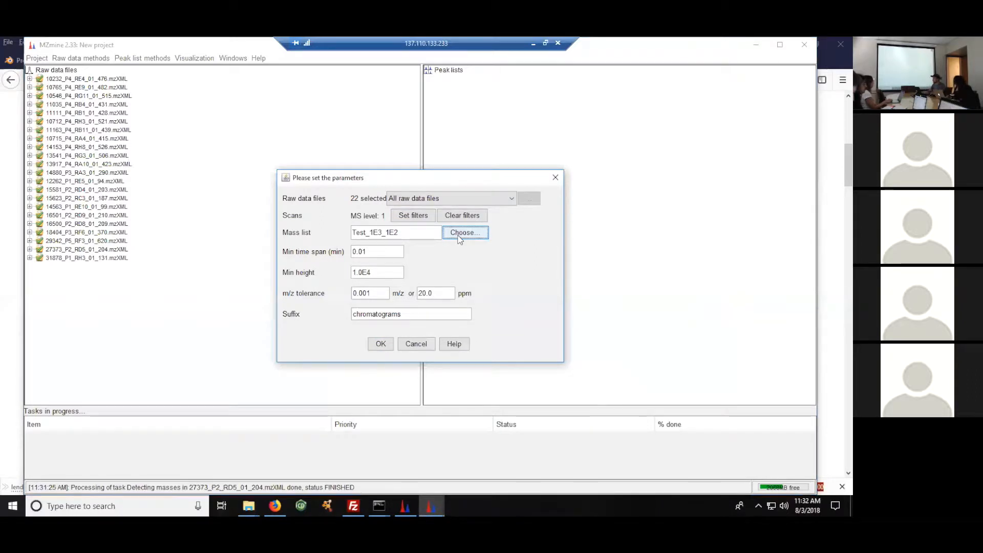
left_click(382, 252)
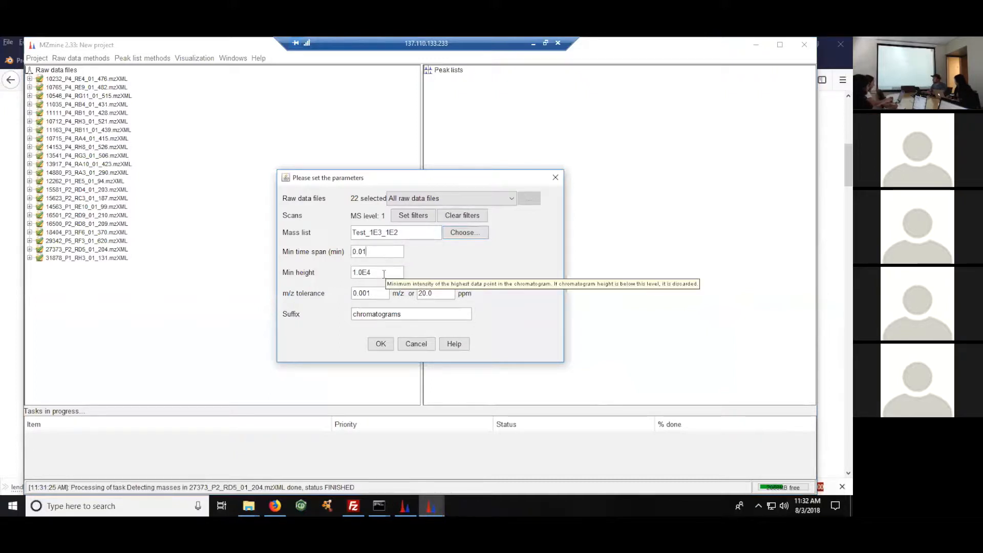
left_click(384, 274)
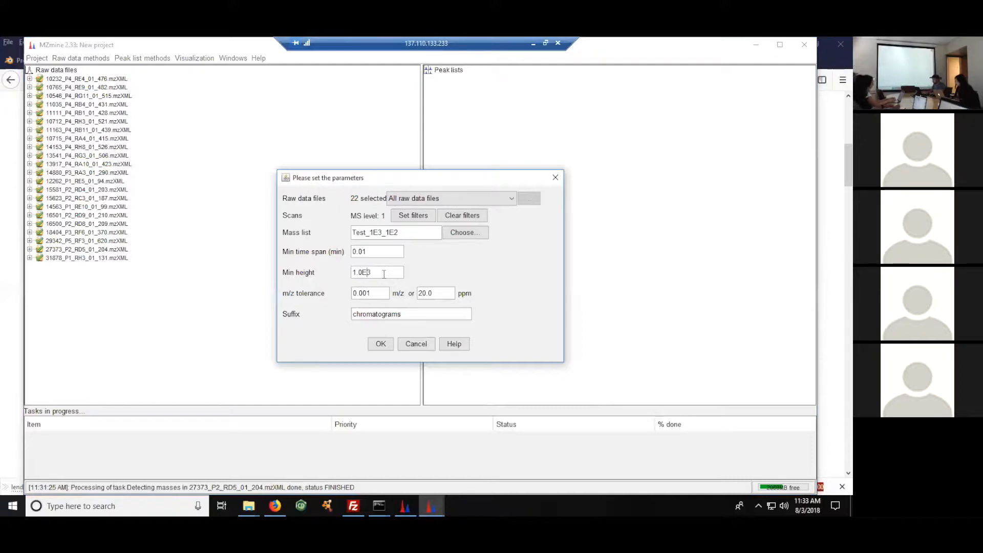
key("BackSpace")
type("3")
Set the absolute m/z tolerance to 0.000, keep 20.0 ppm, and run the chromatogram builder
left_click(377, 294)
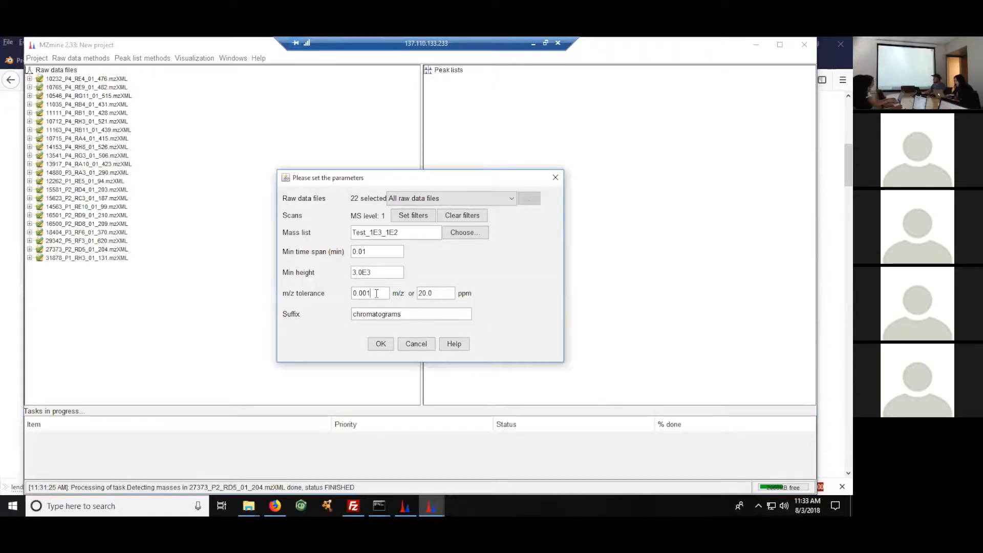
key("BackSpace")
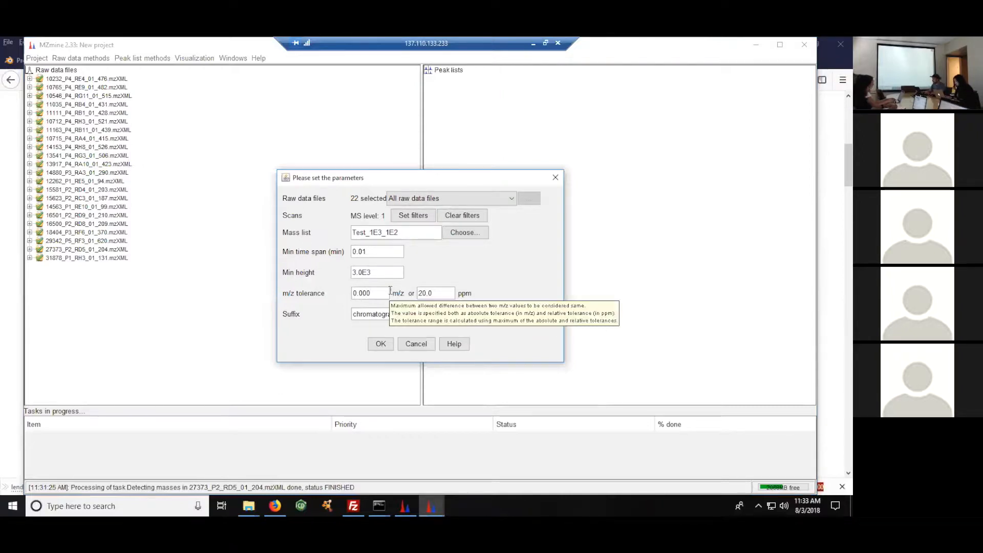
left_click(440, 290)
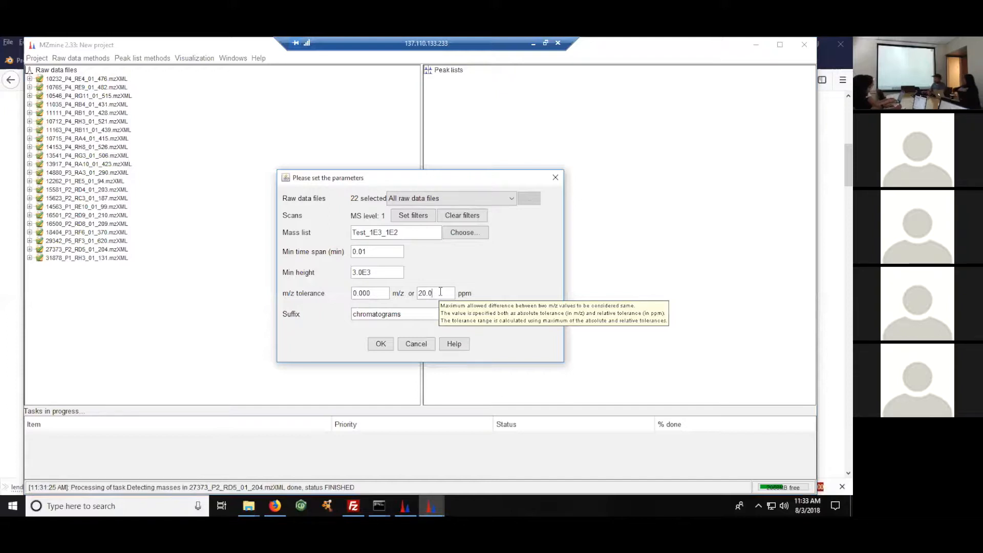
left_click_drag(443, 183, 405, 150)
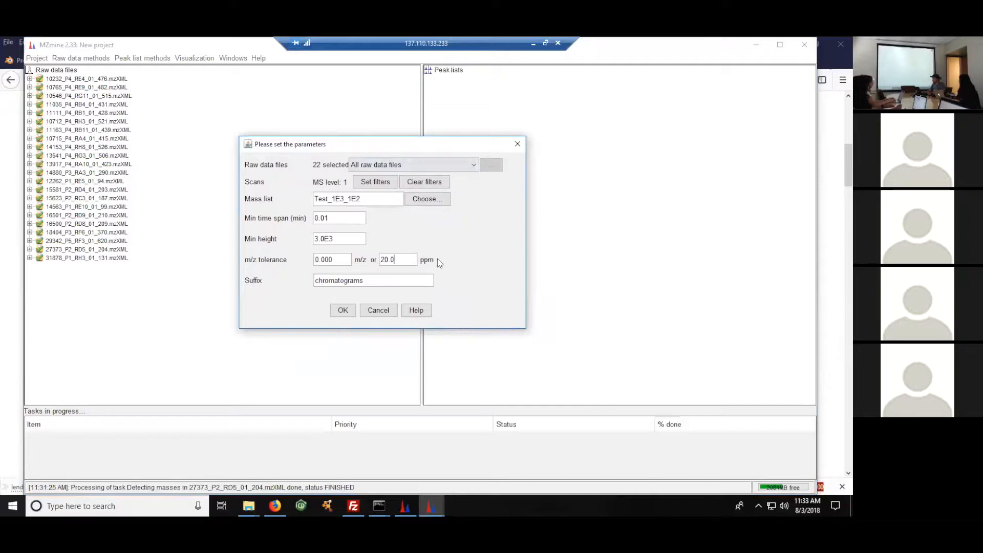
left_click(350, 316)
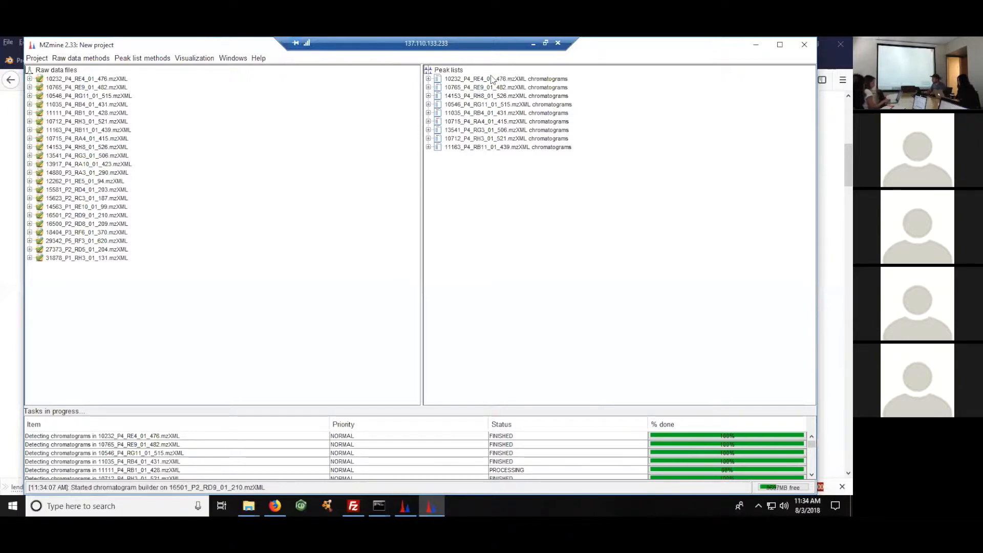
Open the 10232_P4_RE4_01_476.mzXML chromatograms peak list and examine the peak shapes of features 177, 180 and 185
double_click(482, 79)
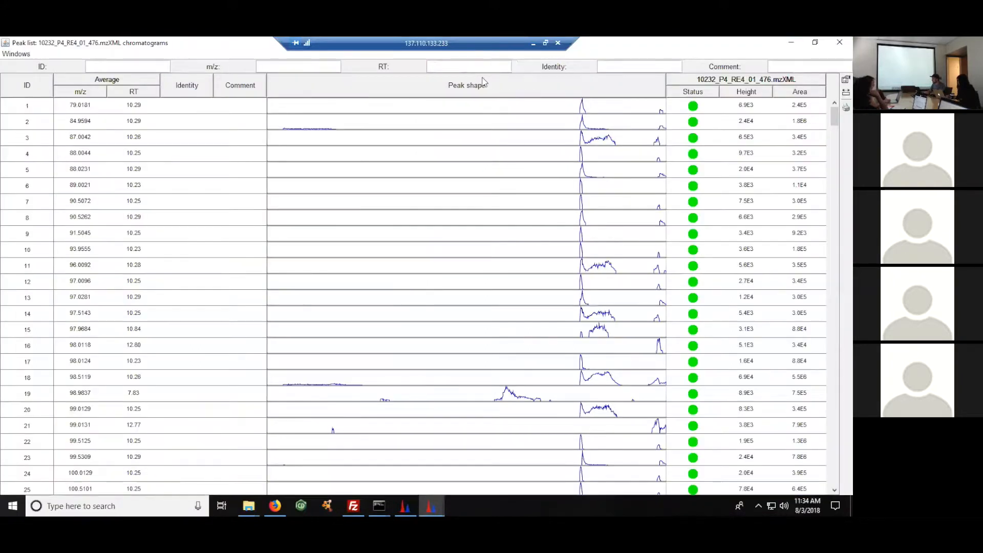
mouse_move(292, 114)
left_click_drag(836, 119, 838, 251)
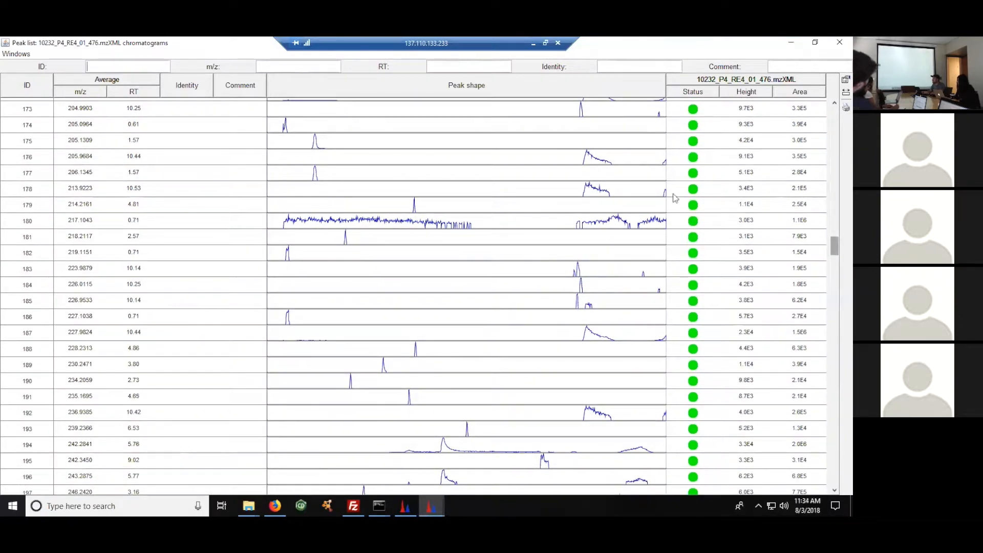
left_click(296, 175)
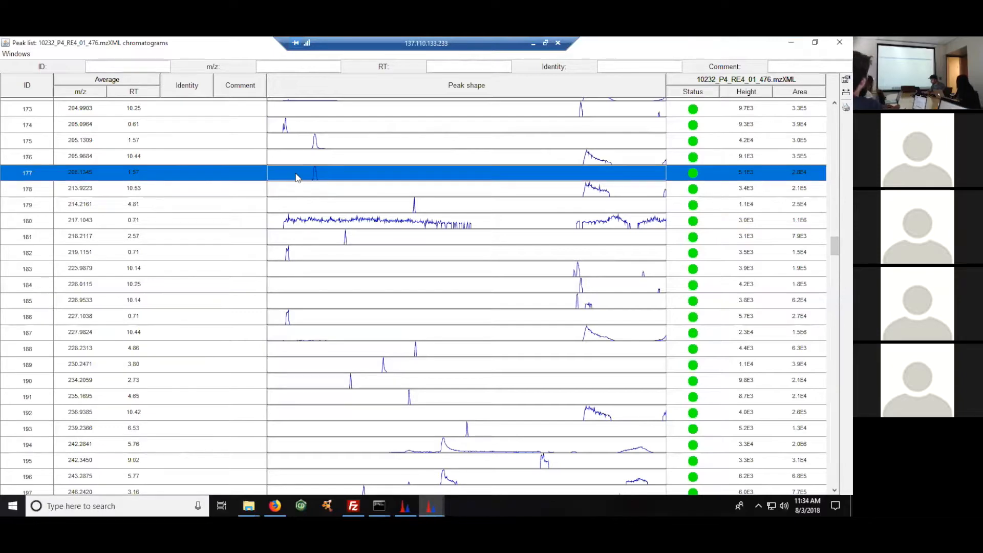
mouse_move(316, 181)
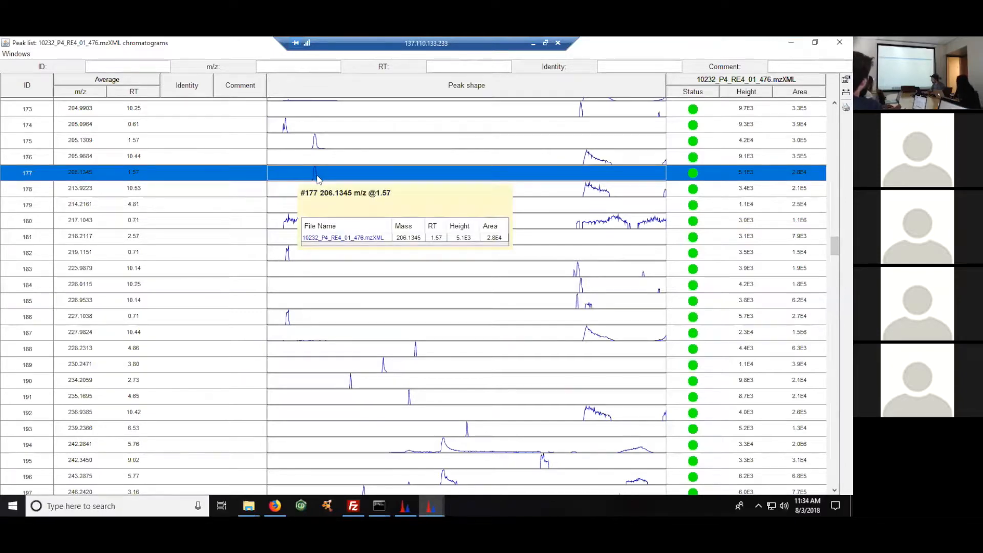
left_click(394, 224)
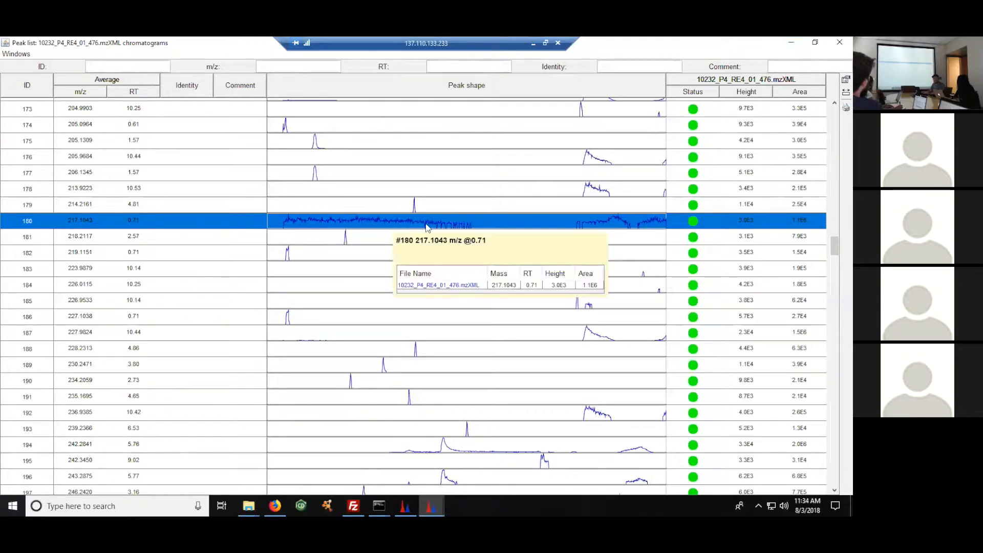
mouse_move(477, 260)
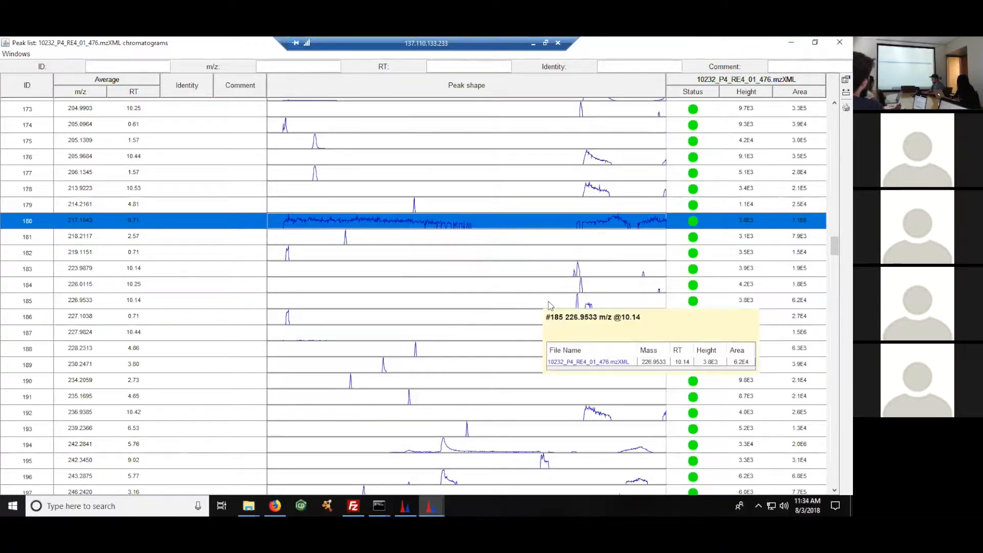
mouse_move(567, 324)
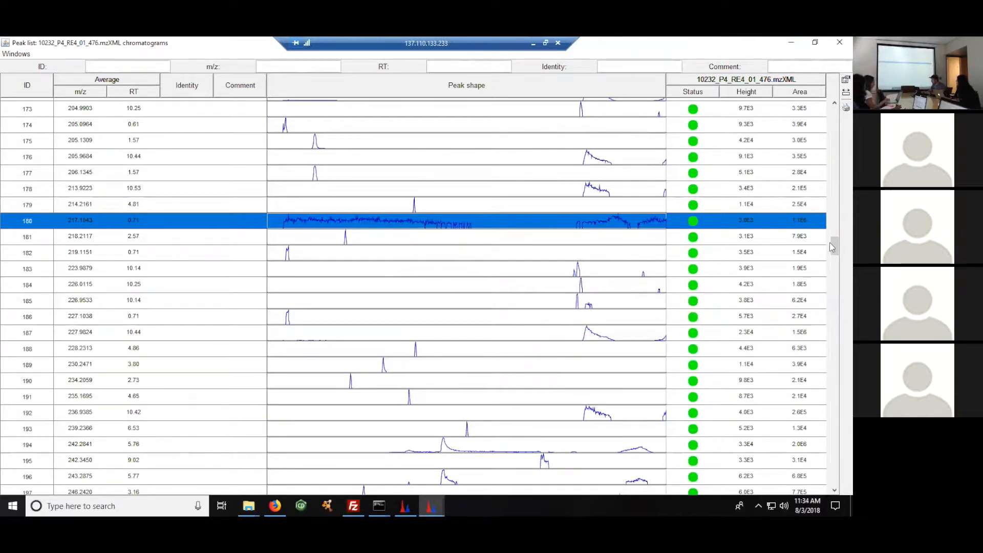
Examine the peak shape of feature 202 further down the list and close the peak list
left_click_drag(833, 243, 832, 270)
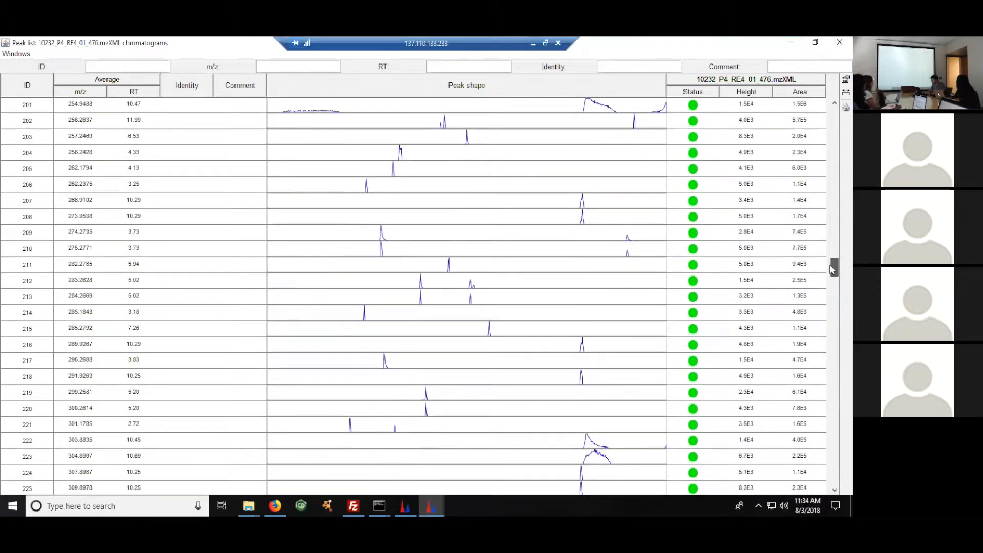
left_click(464, 121)
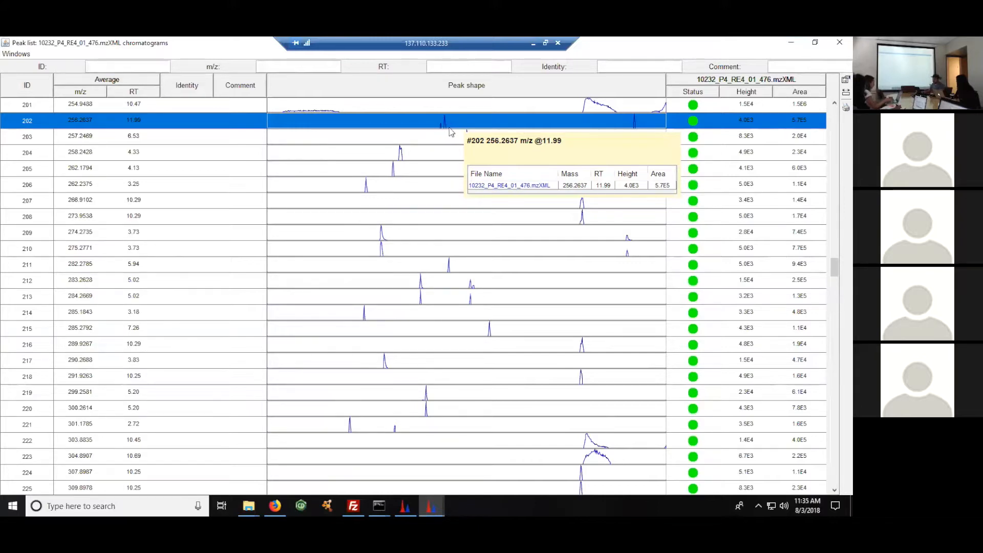
left_click(838, 42)
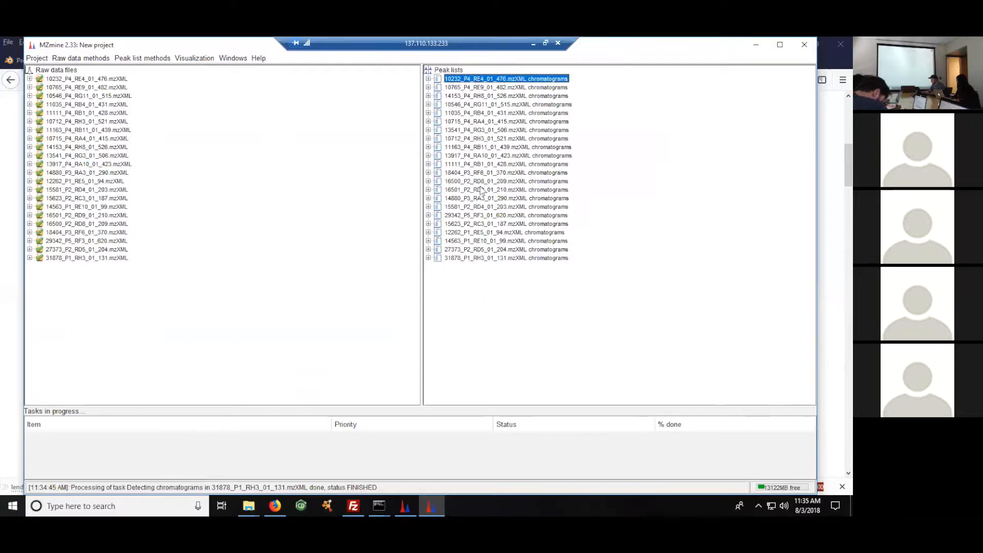
Start chromatogram deconvolution on all peak lists with the Baseline cut-off algorithm
left_click(135, 60)
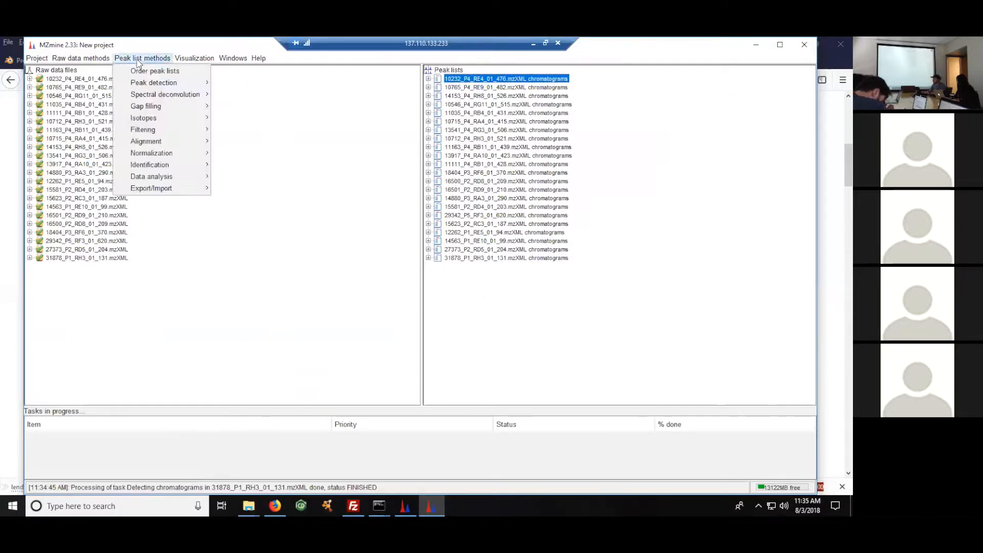
mouse_move(188, 84)
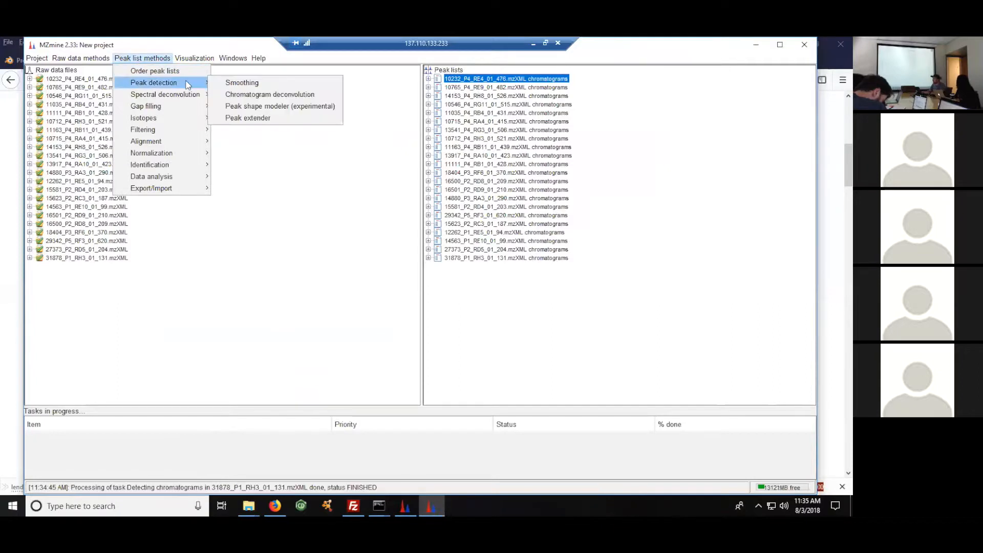
left_click(265, 97)
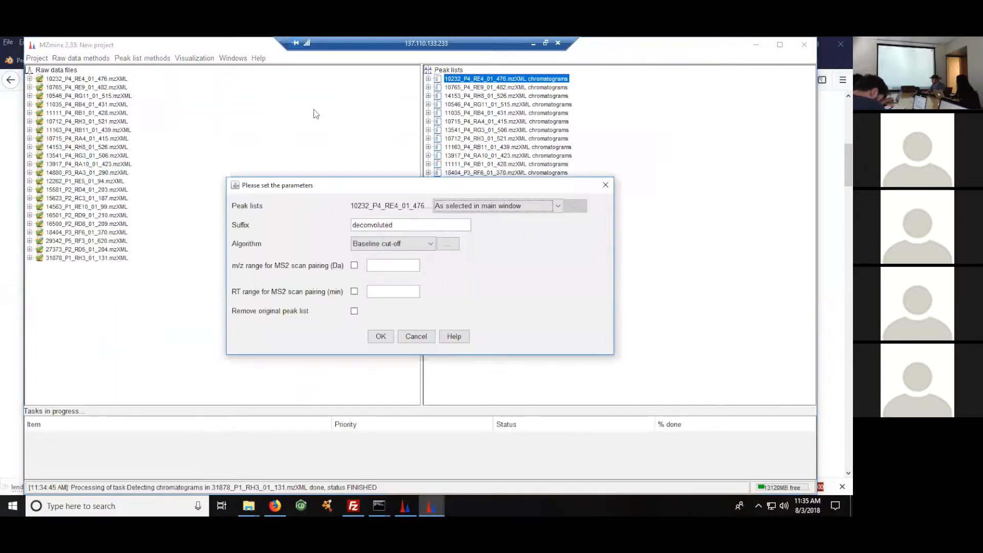
left_click_drag(466, 185, 443, 123)
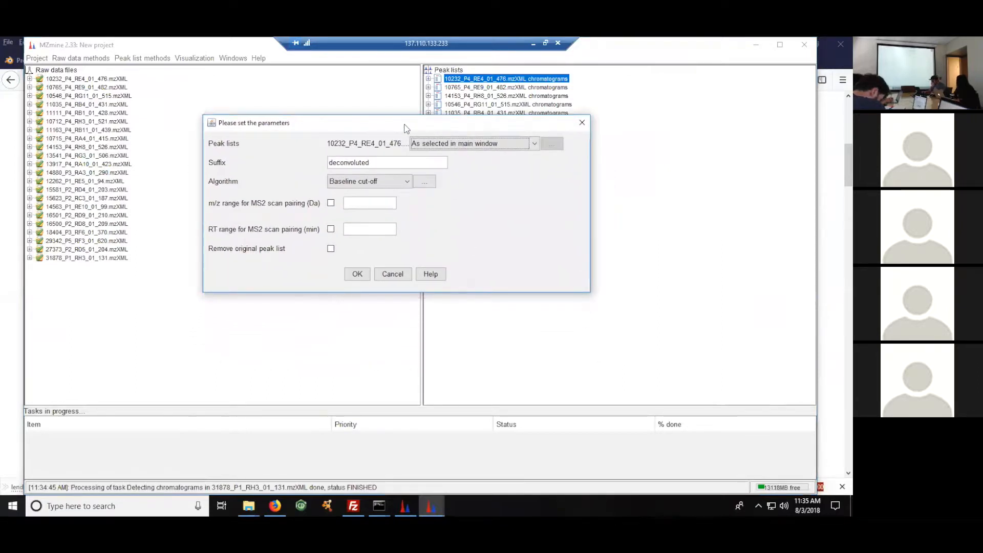
left_click(536, 144)
left_click(451, 163)
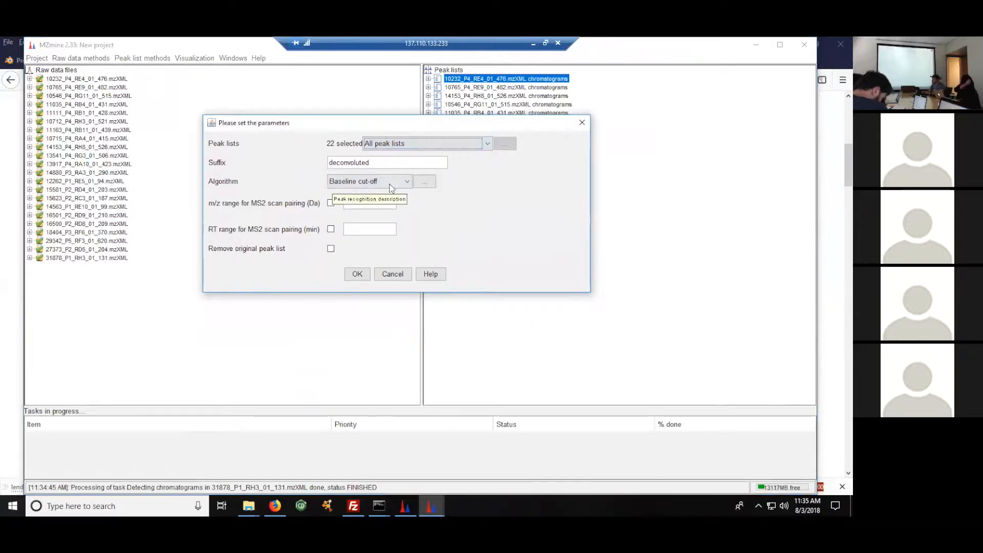
left_click(407, 182)
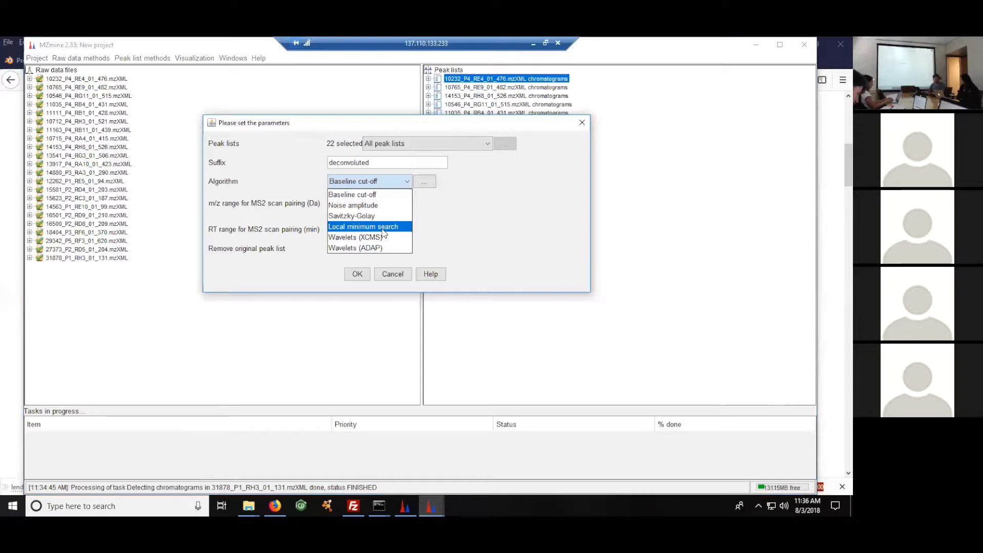
left_click(366, 195)
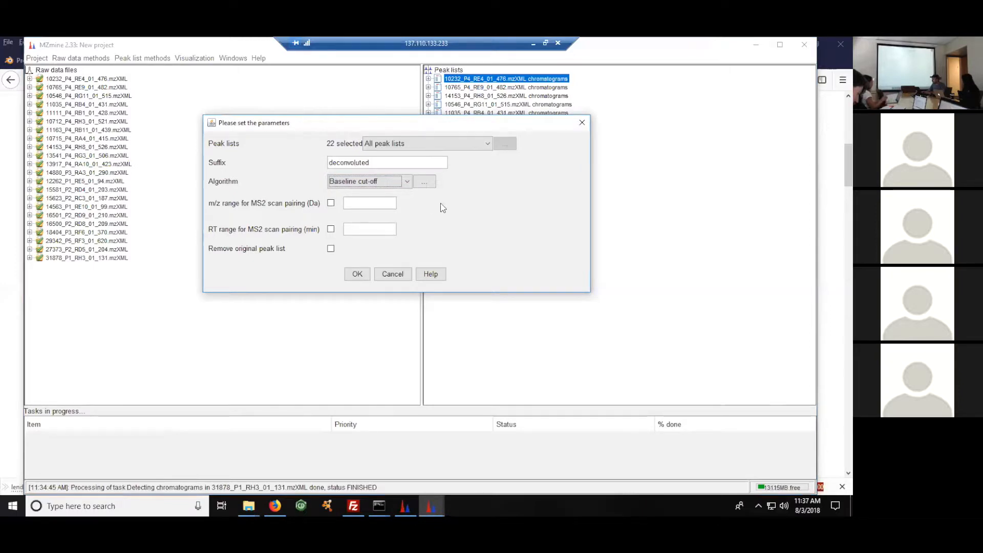
Set the algorithm's minimum peak height to 3E3, peak duration range to 0.01–3 min and baseline level to 1E3, and show the preview
left_click(424, 182)
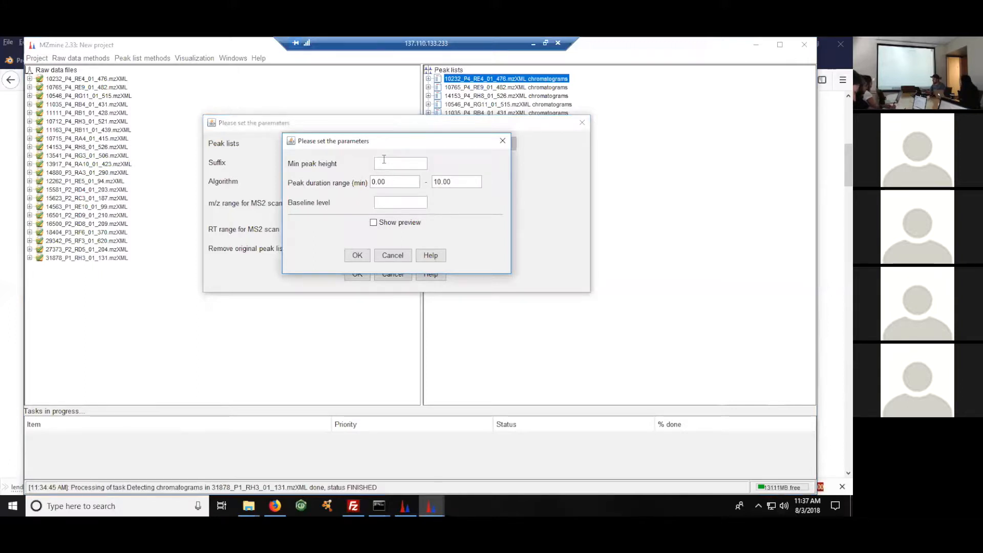
type("3E3")
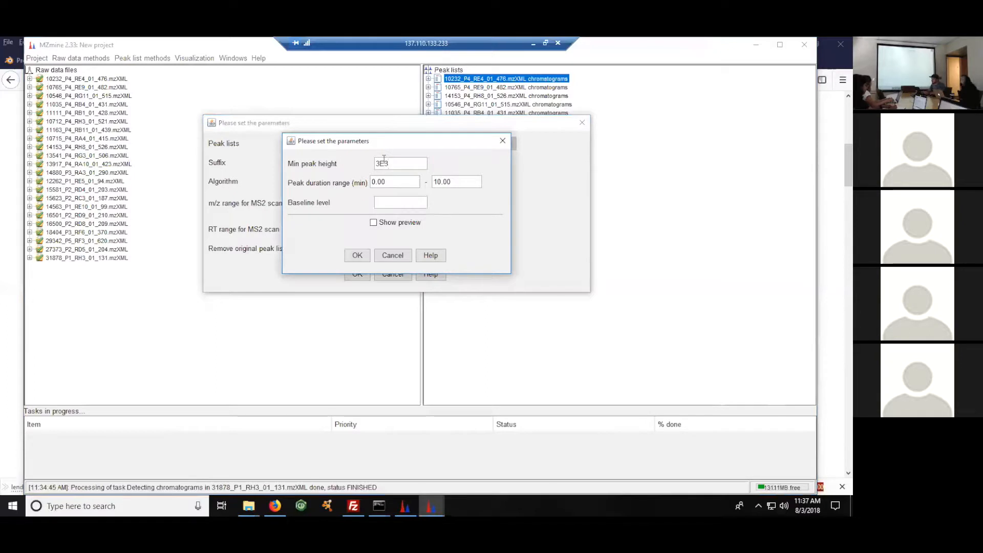
left_click(393, 182)
key("BackSpace")
type("1")
double_click(452, 182)
type("3")
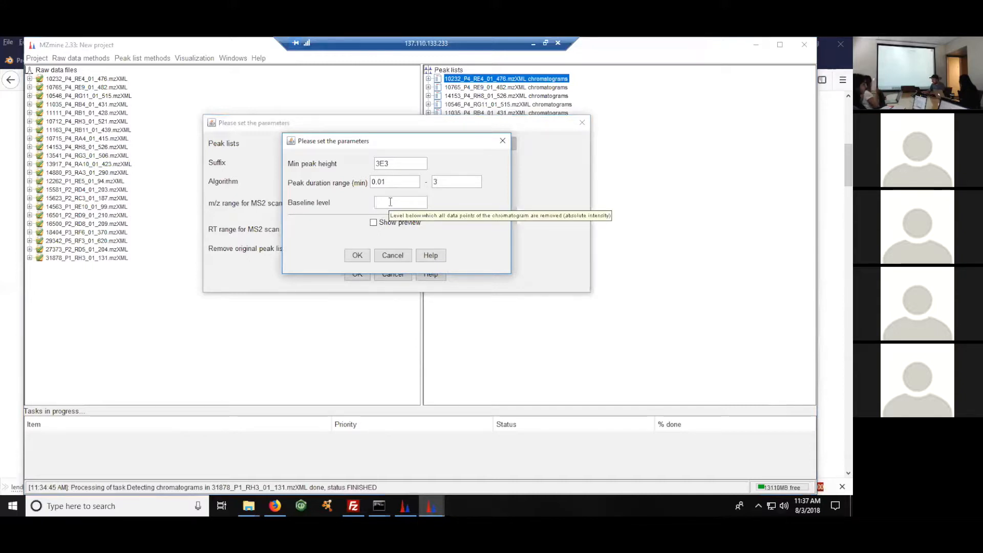
type("E3")
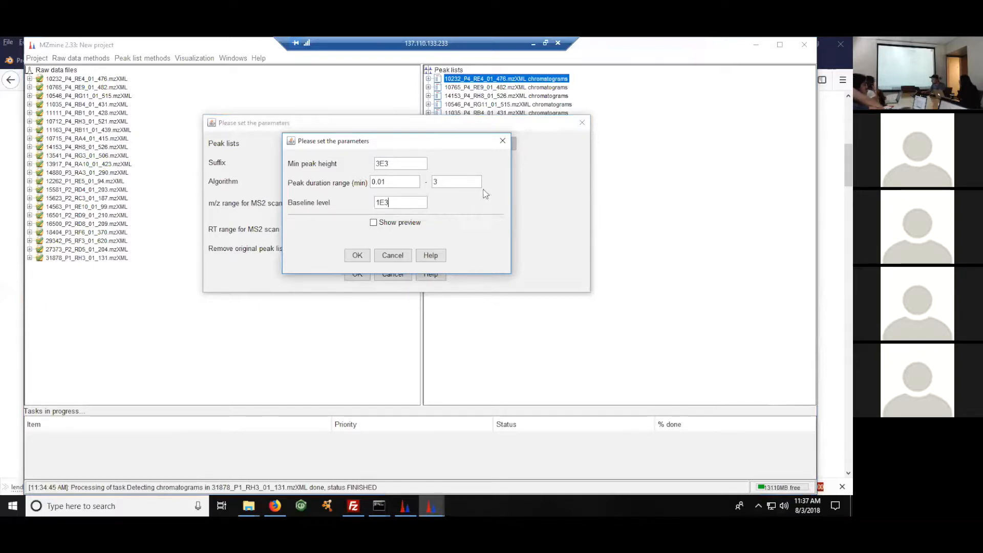
left_click_drag(468, 147, 413, 135)
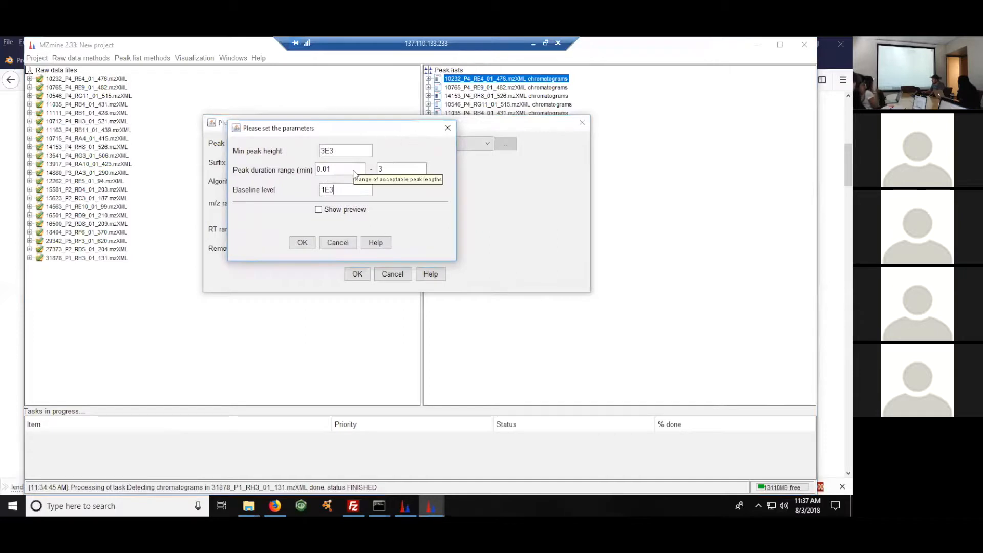
left_click(318, 210)
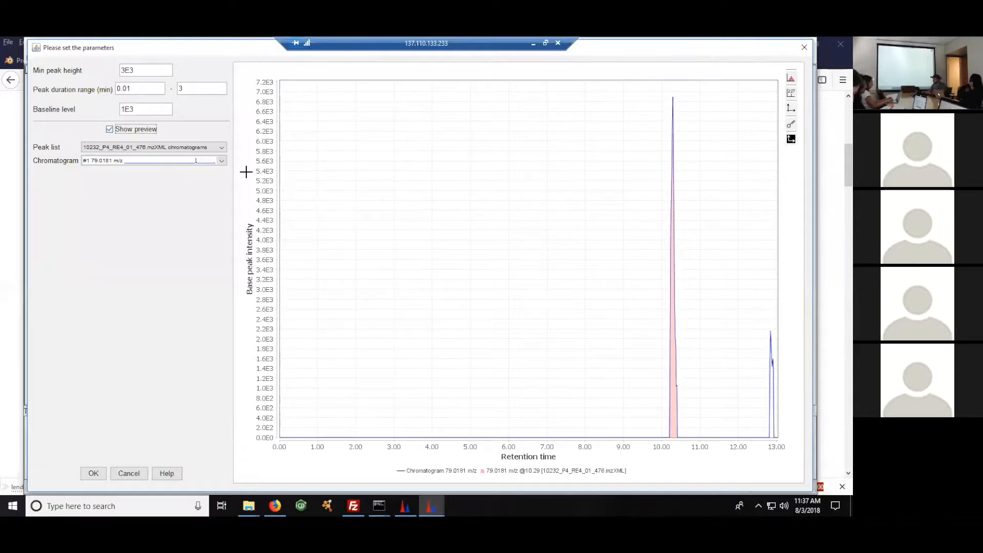
Preview the baseline cut-off peak detection on chromatogram #40 at 111.0202 m/z and examine its two detected peaks
left_click(222, 162)
scroll(202, 207, "down", 12)
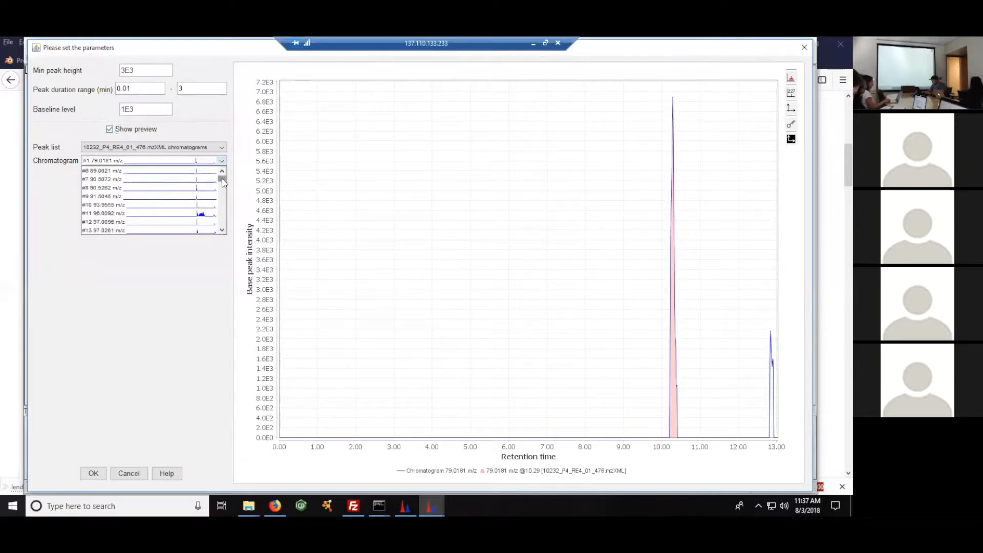
left_click(204, 205)
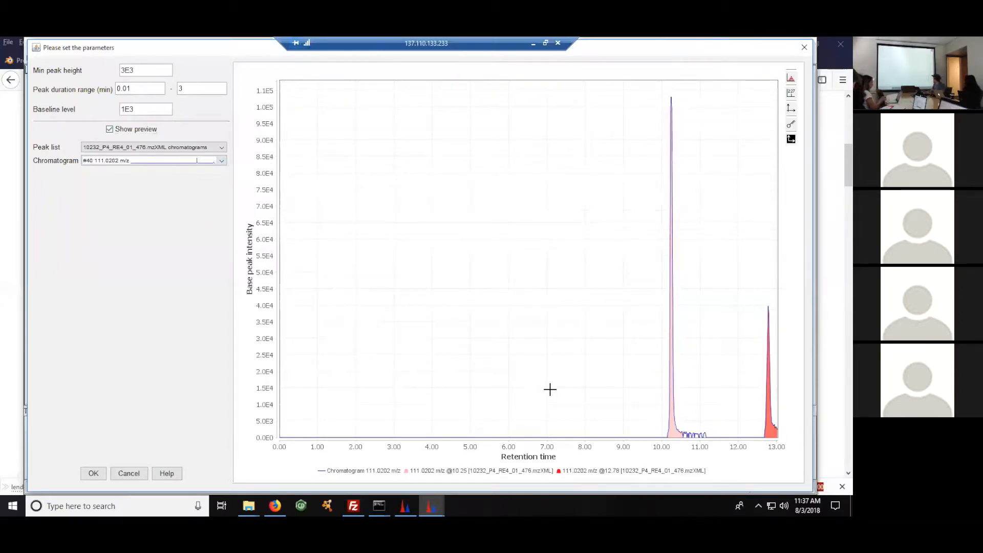
mouse_move(670, 347)
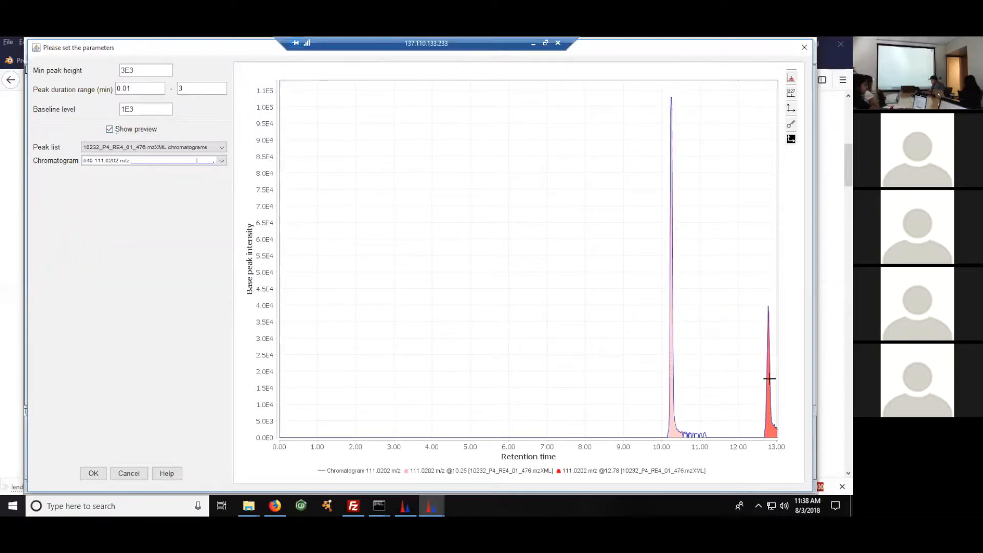
mouse_move(769, 378)
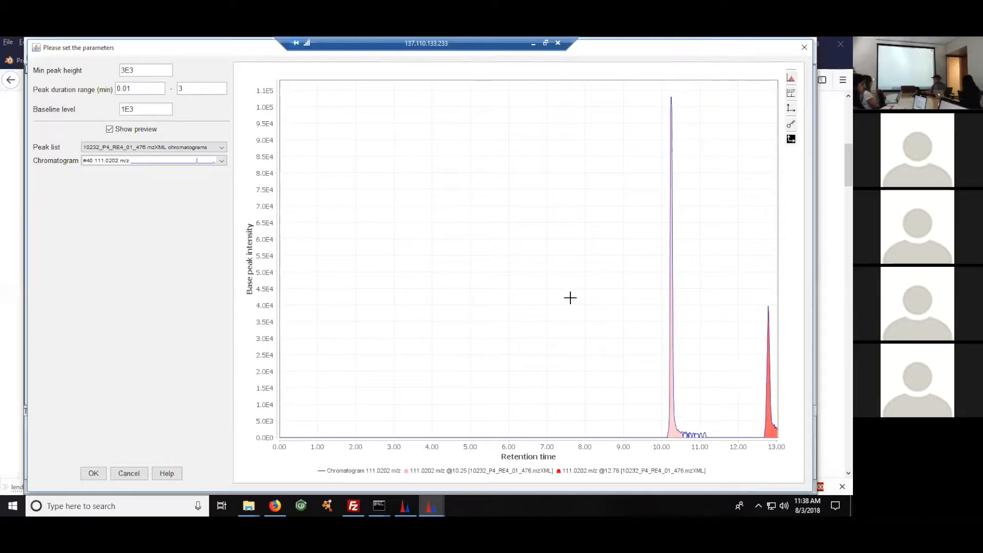
Preview the peak detection on chromatogram #68 at 125.0853 m/z
left_click(222, 160)
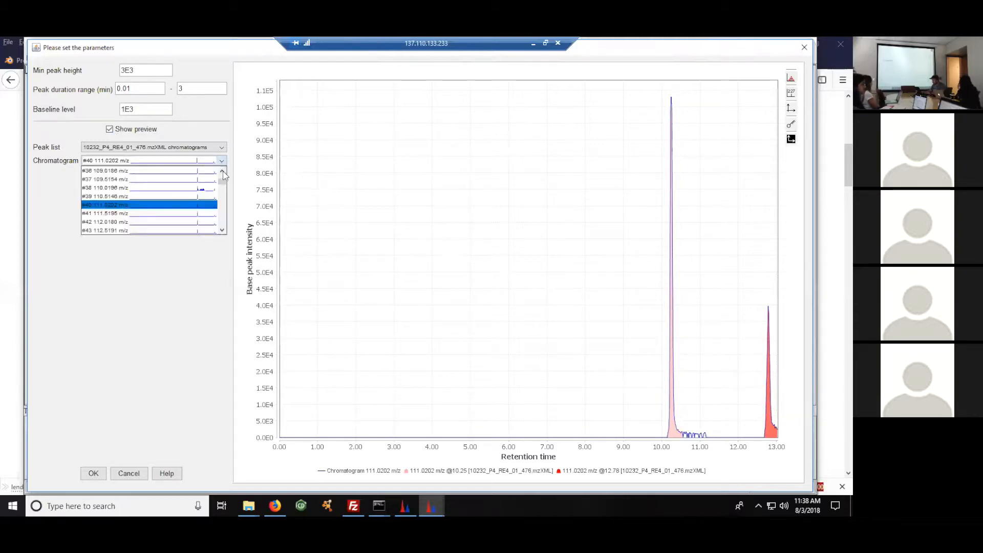
left_click_drag(221, 181, 221, 184)
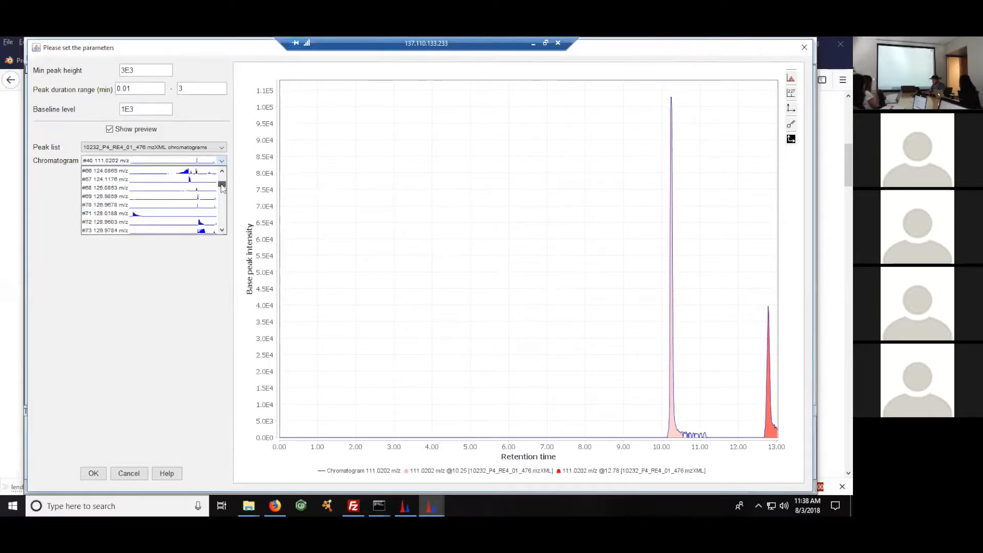
left_click(193, 188)
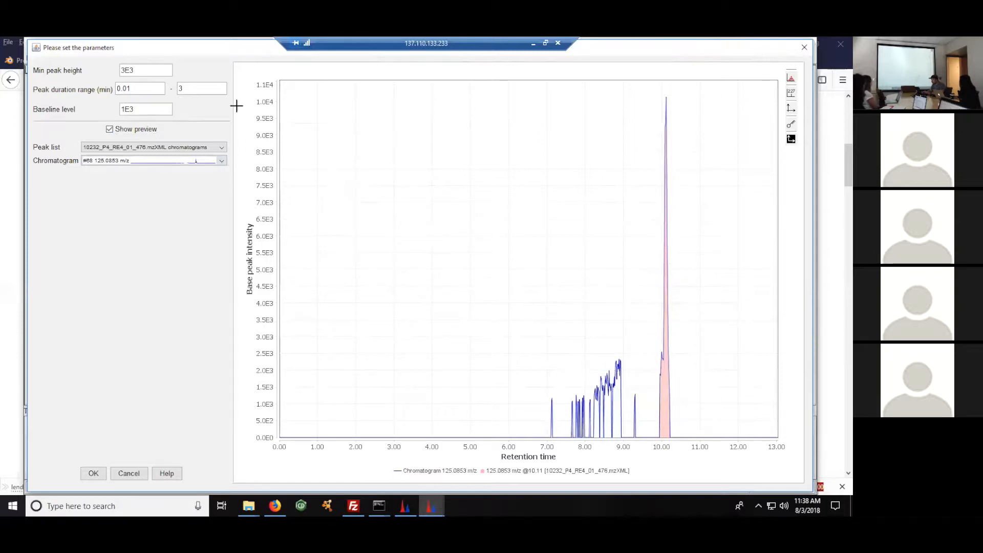
Set the minimum peak height to 2E3, check the preview and accept the baseline cut-off parameters
left_click(122, 70)
key("BackSpace")
type("2")
mouse_move(615, 391)
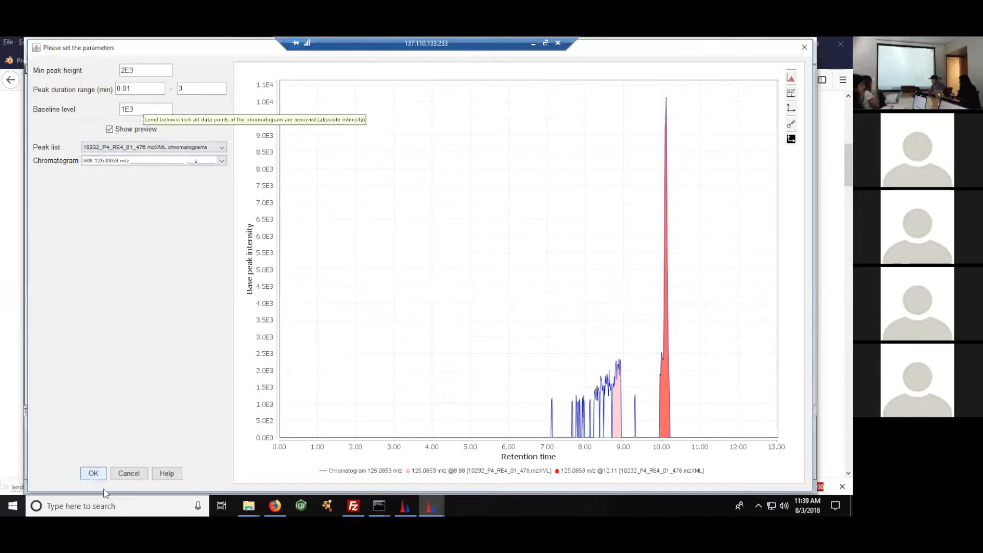
left_click(93, 473)
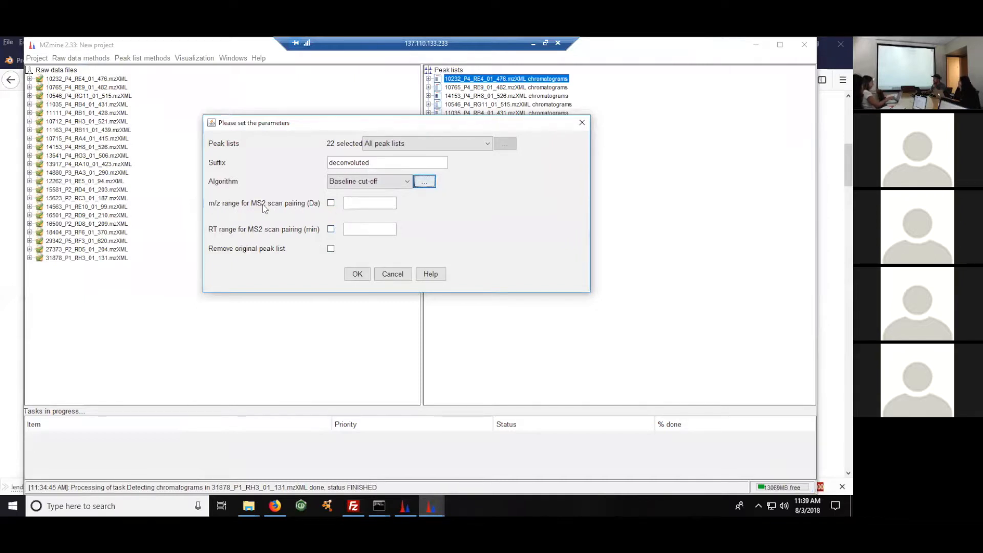
Enable MS2 scan pairing with an m/z range of 0.02 Da and an RT range of 0.1 min, and run the deconvolution on all peak lists
left_click(331, 203)
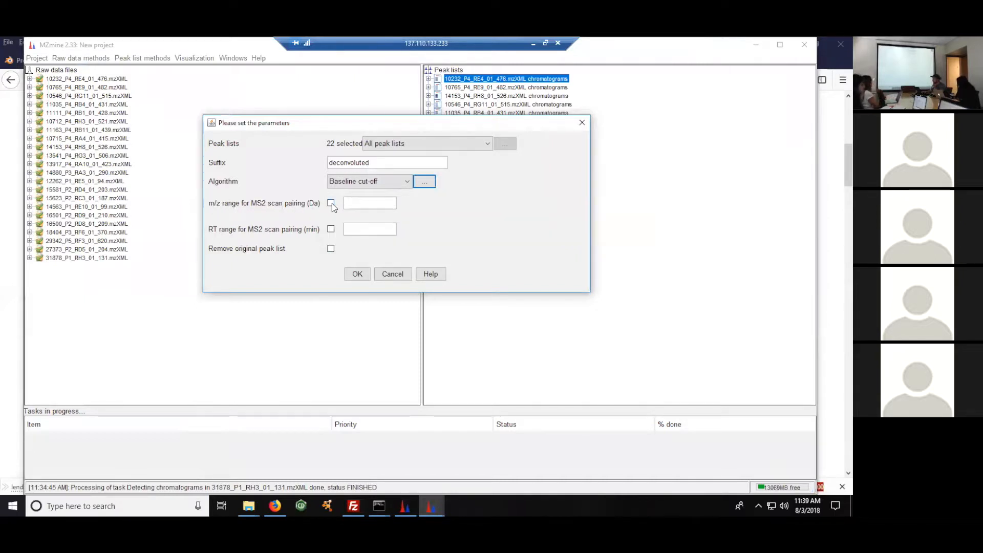
left_click(330, 229)
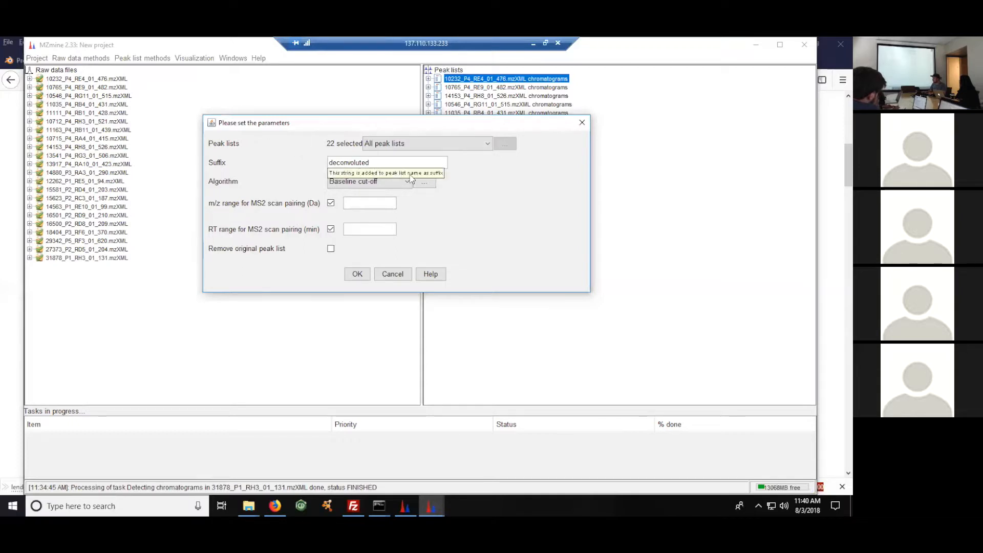
left_click(370, 203)
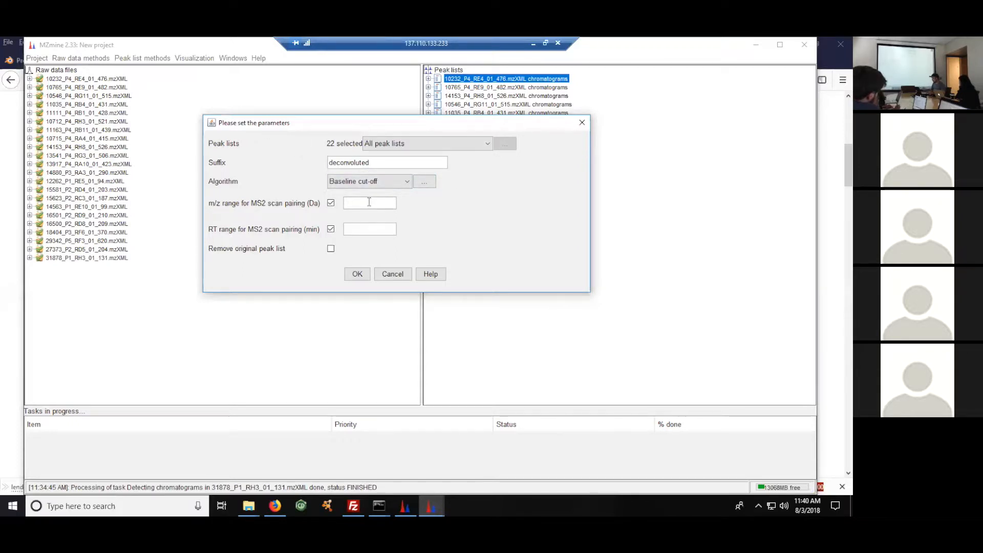
type("0.02")
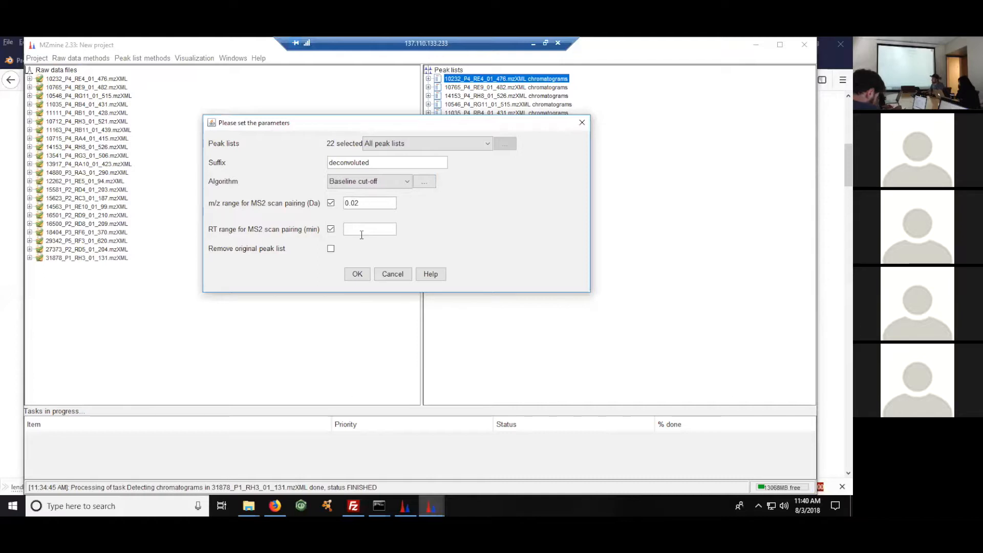
type("0.1")
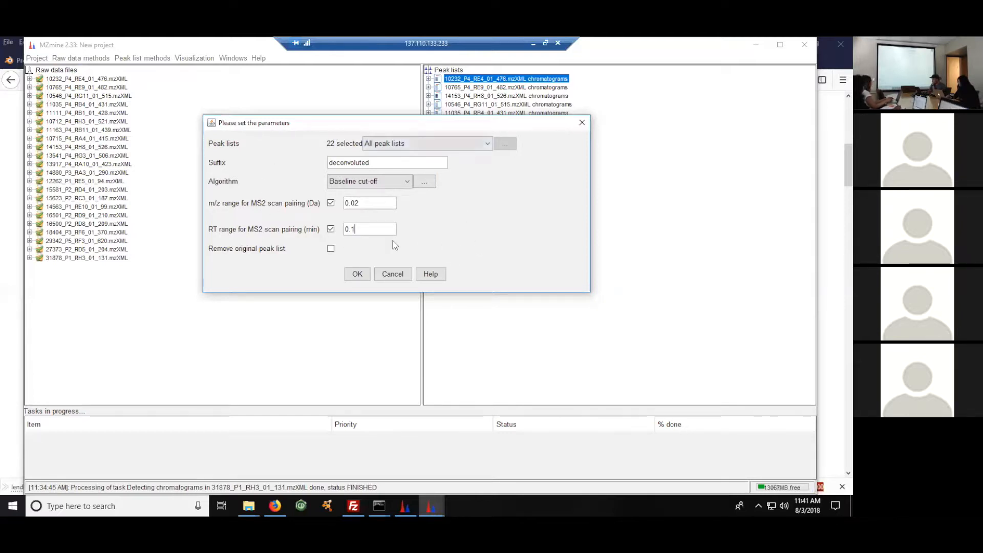
left_click(366, 275)
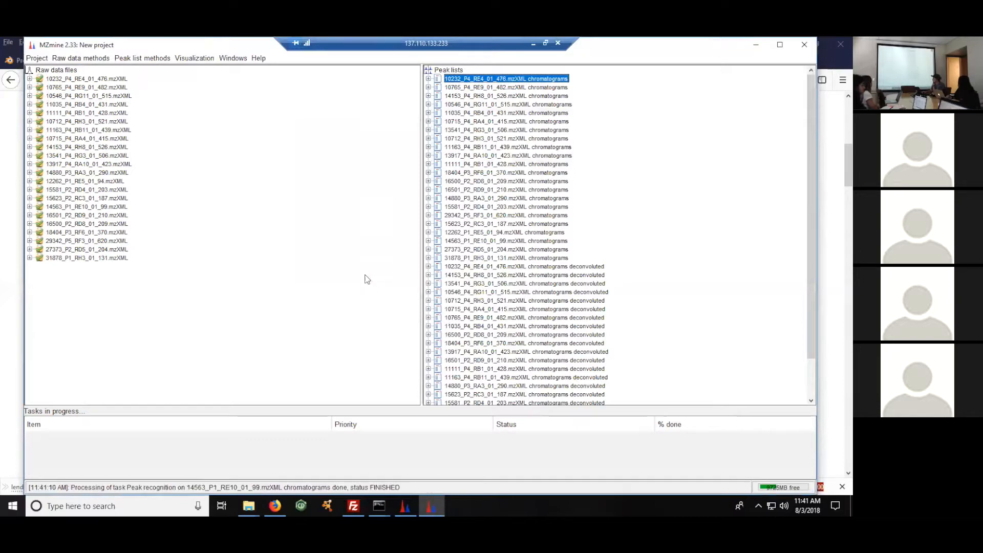
Look through the deconvoluted peak list of 14153_P4_RH8_01_526.mzXML and close it
left_click(543, 258)
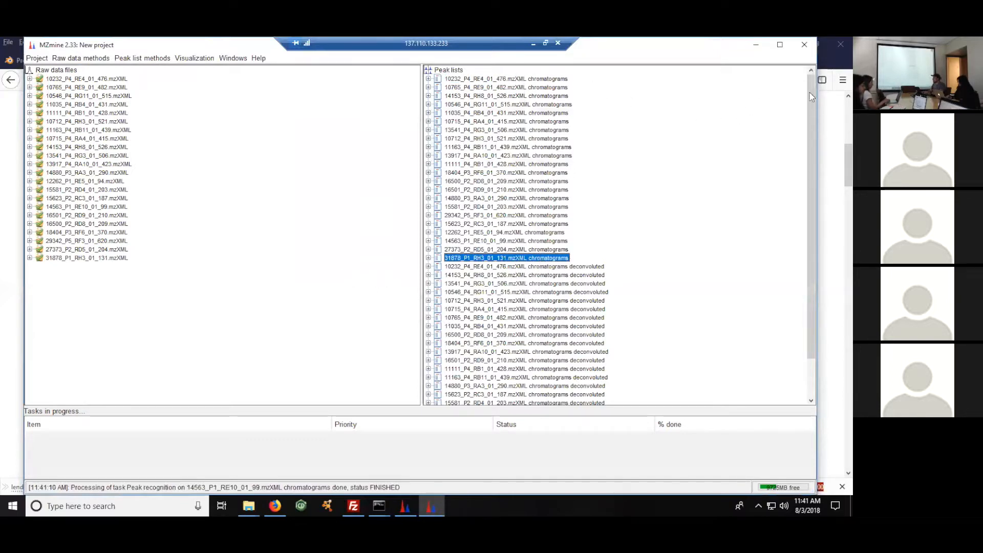
left_click_drag(811, 96, 810, 132)
double_click(566, 230)
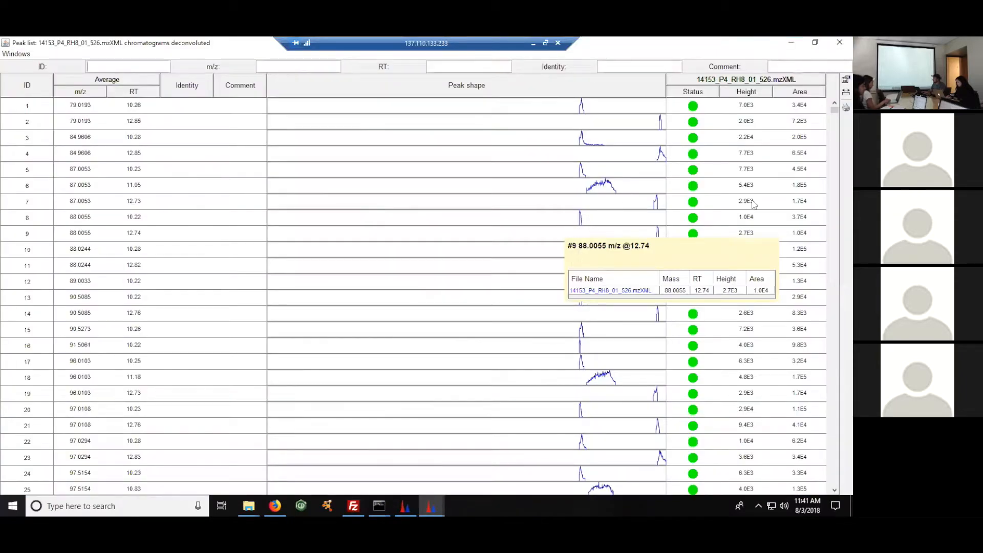
left_click_drag(835, 110, 836, 265)
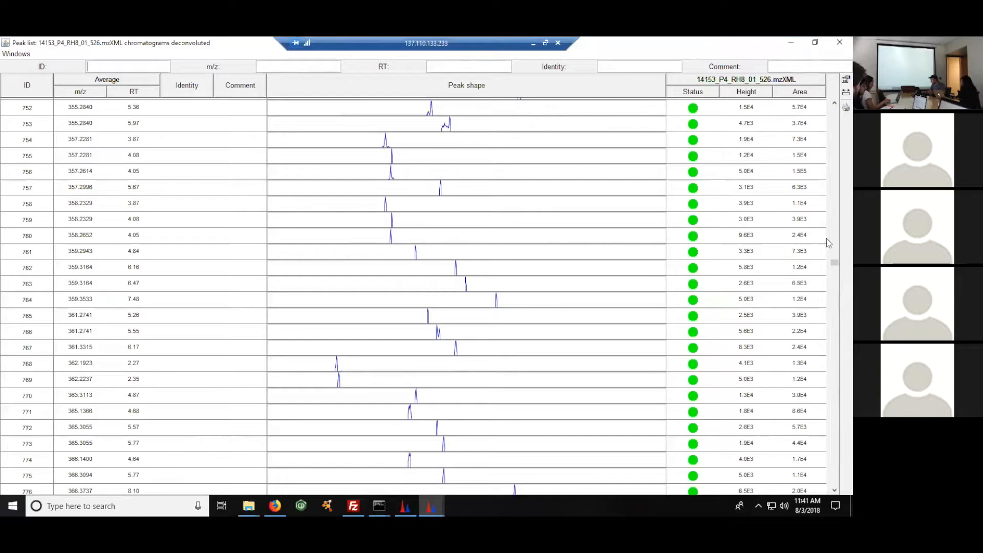
left_click_drag(835, 263, 836, 272)
left_click(839, 42)
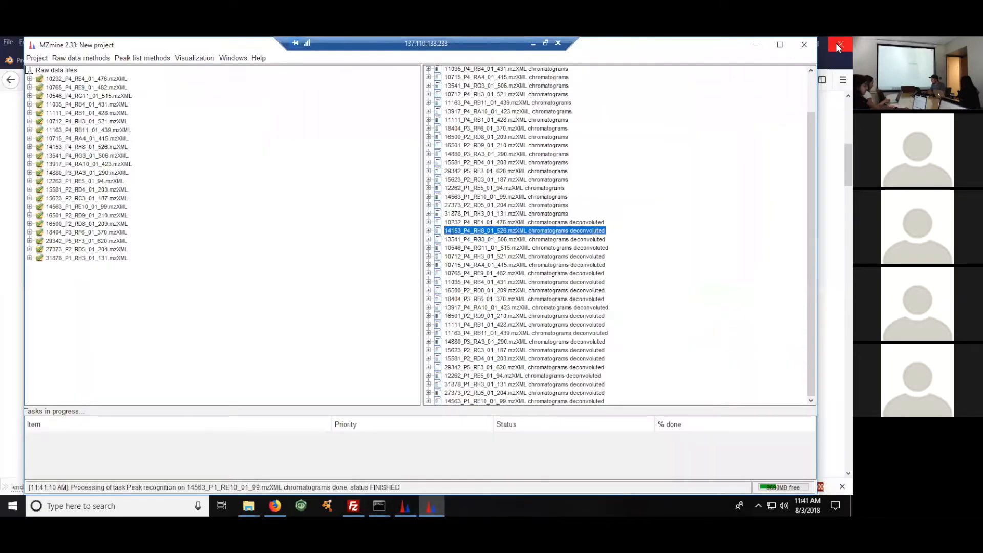
Open the deconvoluted peak list of 10232_P4_RE4_01_476.mzXML and sort it by ascending retention time
left_click(594, 223)
double_click(594, 223)
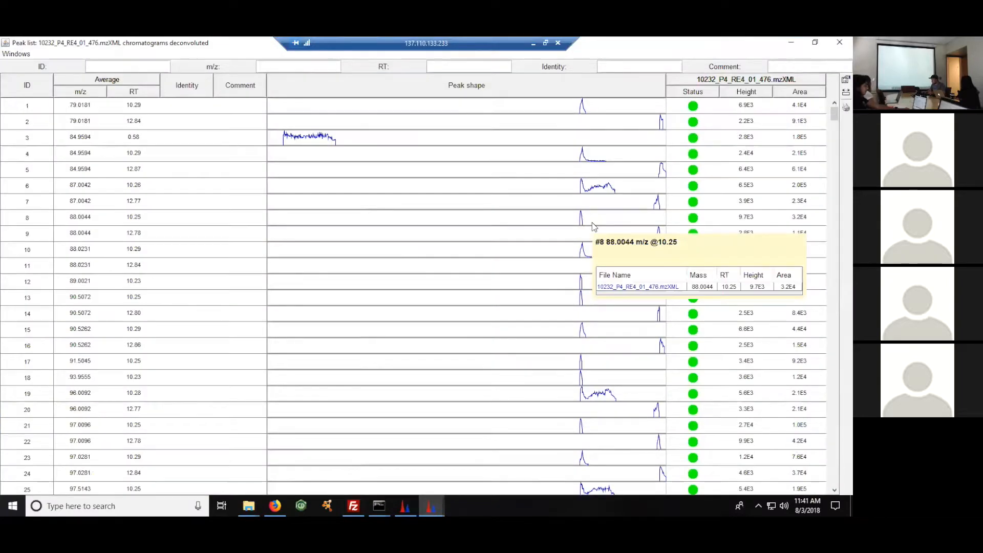
left_click(98, 94)
left_click(138, 93)
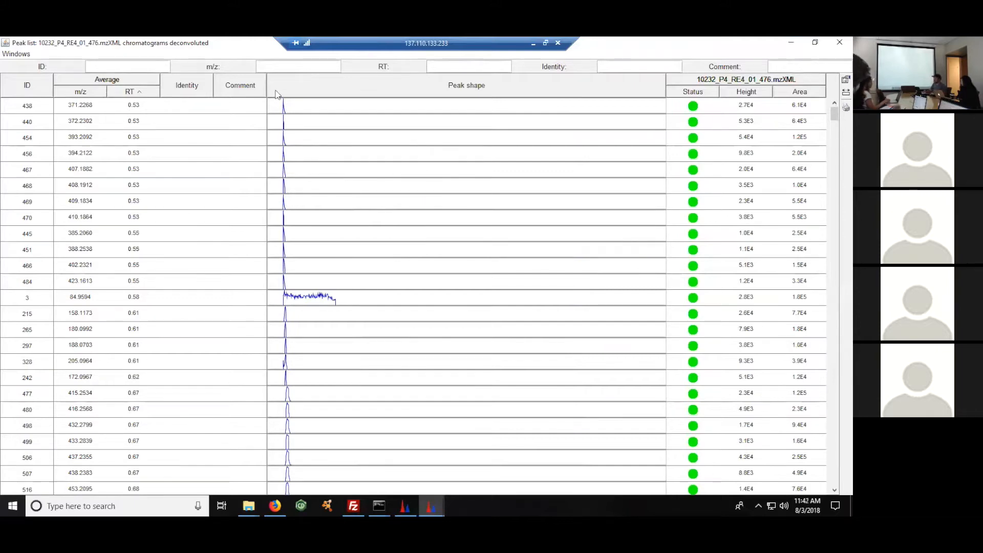
Examine the early-eluting peaks, comparing the isotope rows 530 and 531 for m/z and retention time, and close the peak list
mouse_move(348, 220)
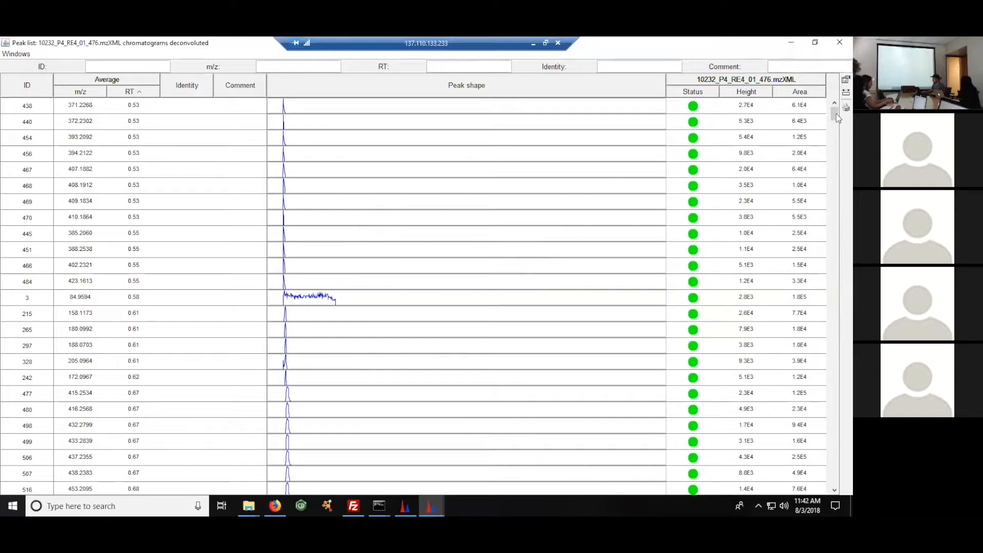
left_click_drag(835, 114, 835, 147)
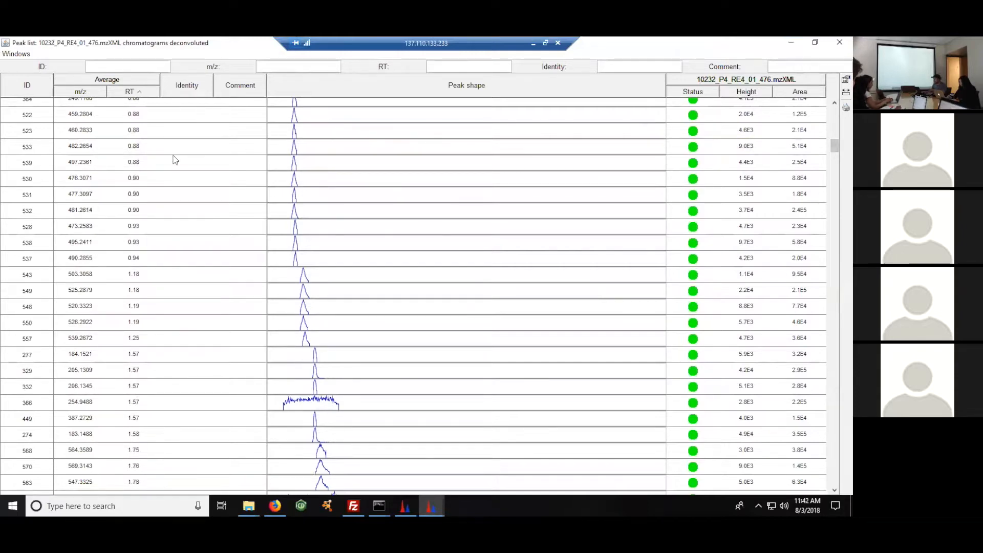
left_click(78, 184)
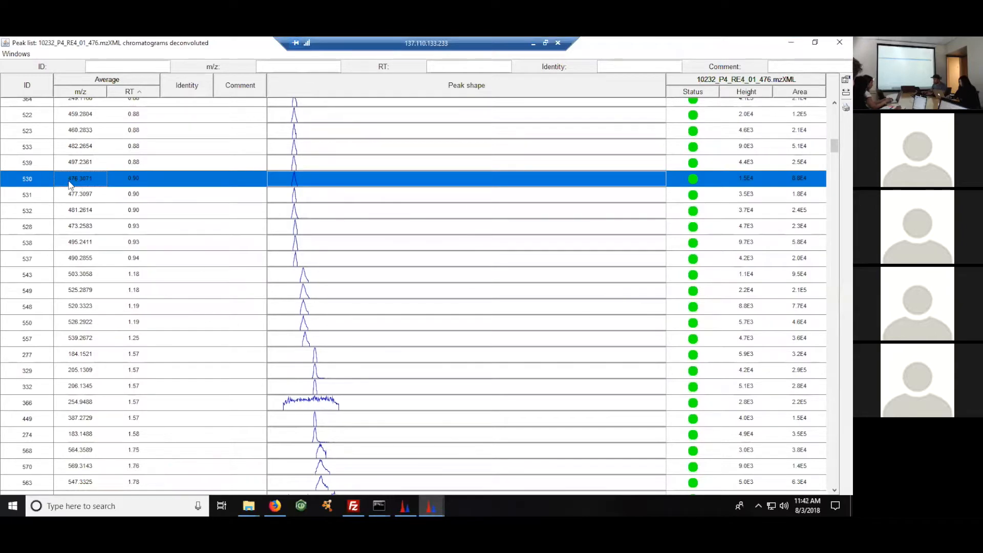
left_click(89, 197)
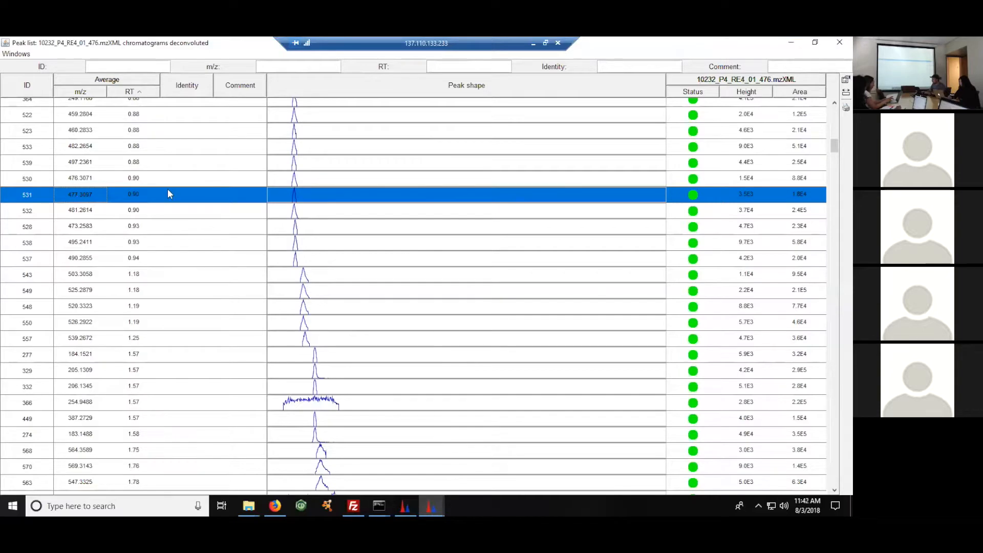
left_click(839, 41)
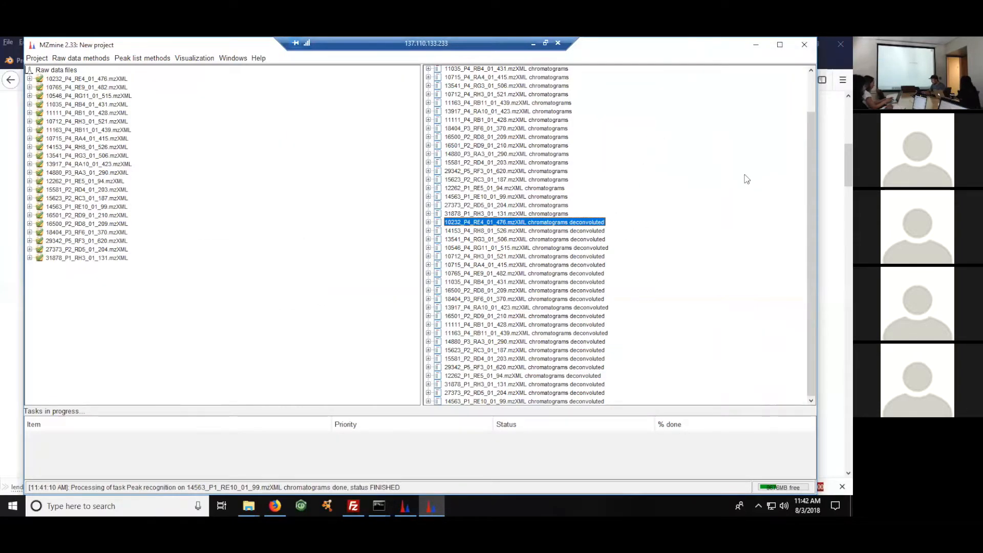
Select all the deconvoluted peak lists and open the Isotopic peaks grouper for them
left_click(578, 401, "shift")
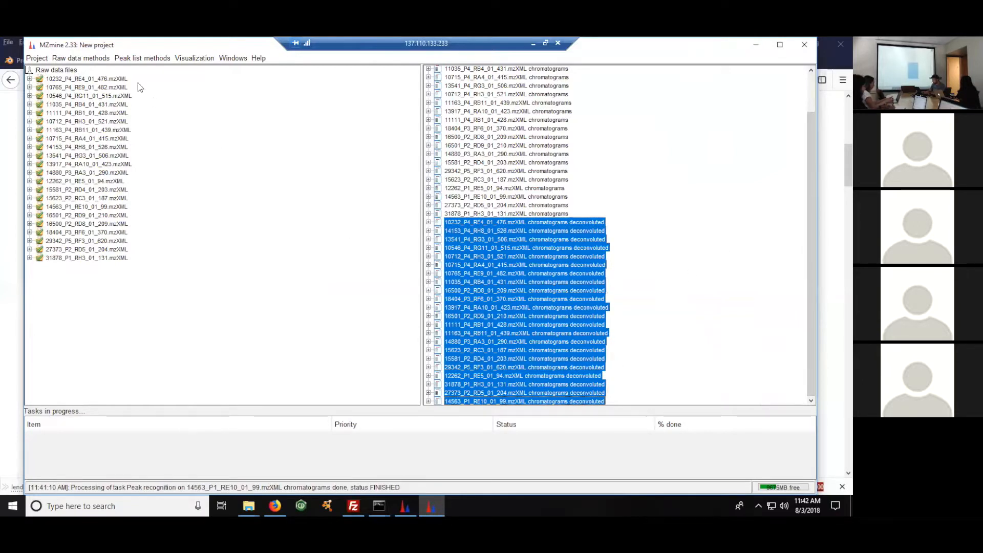
left_click(125, 60)
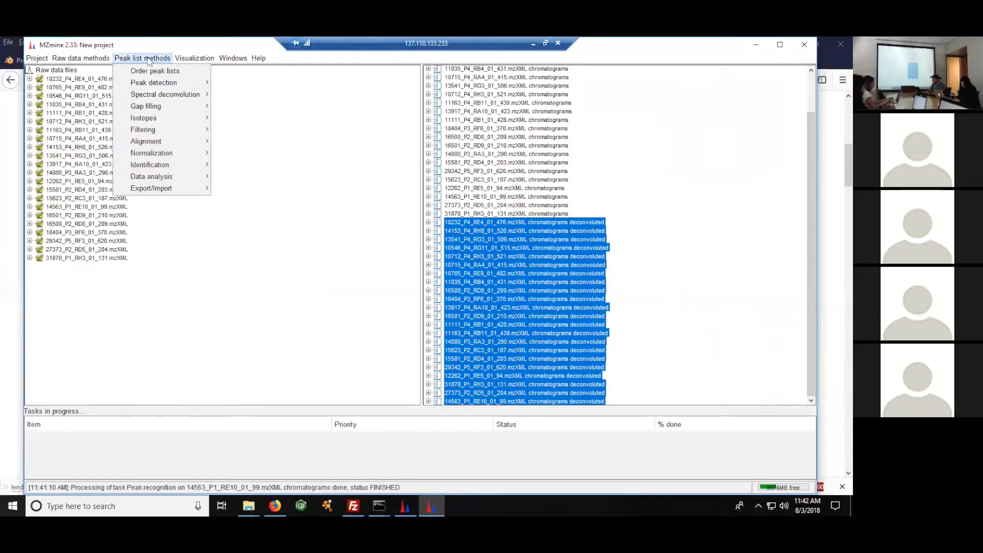
mouse_move(179, 118)
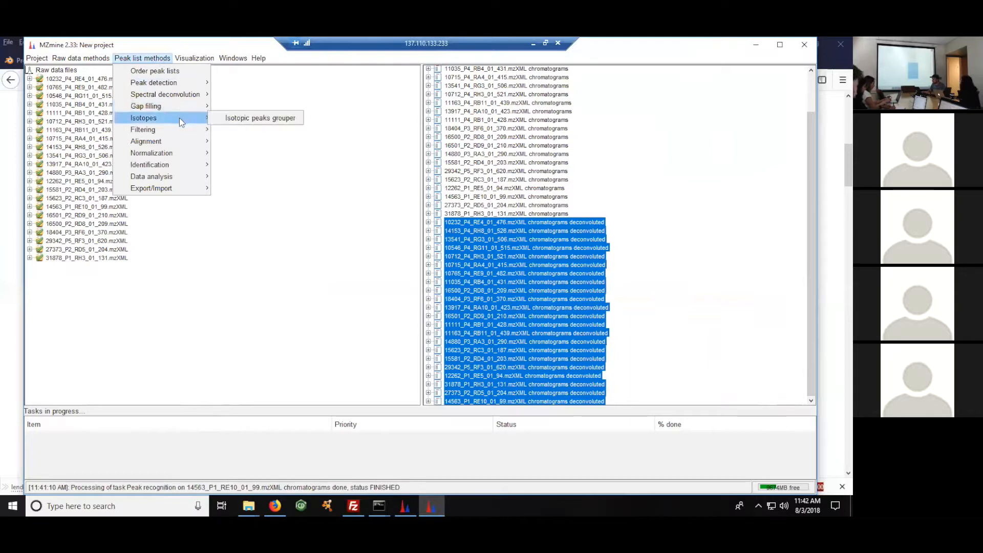
left_click(238, 119)
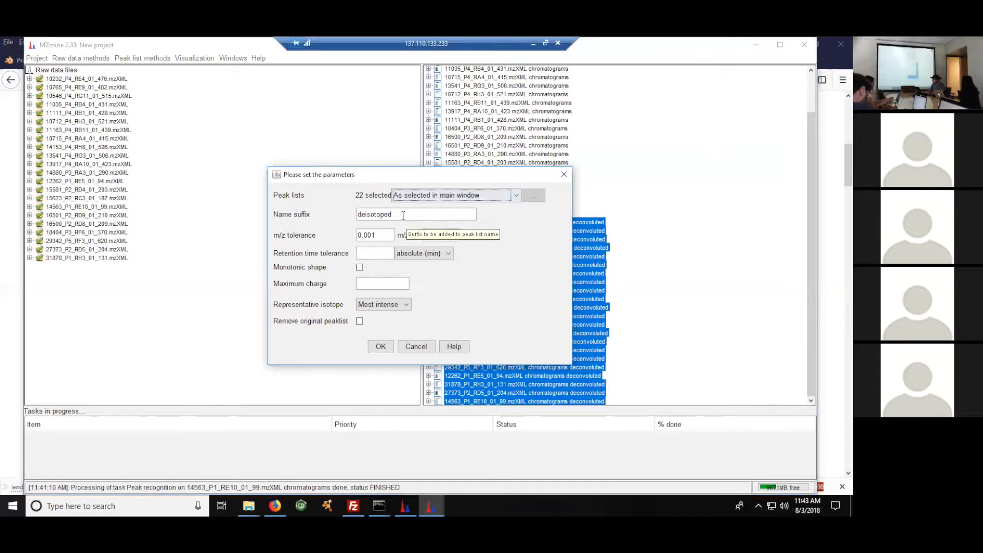
Run the isotope grouping with m/z tolerance 0.00 or 20 ppm, retention time tolerance 0.1 min and maximum charge 3, and view the deisotoped lists
left_click(386, 235)
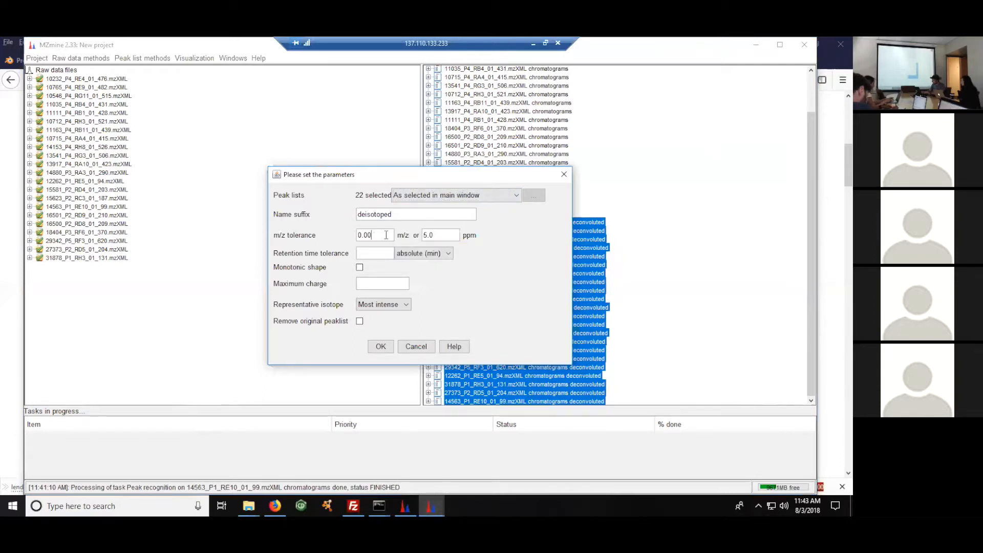
double_click(433, 235)
type("20")
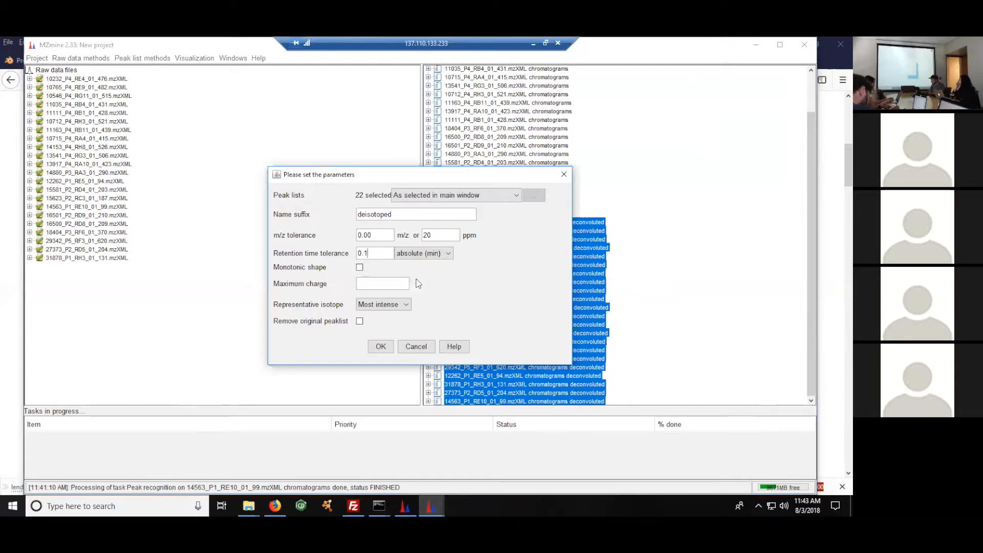
left_click(379, 285)
type("3")
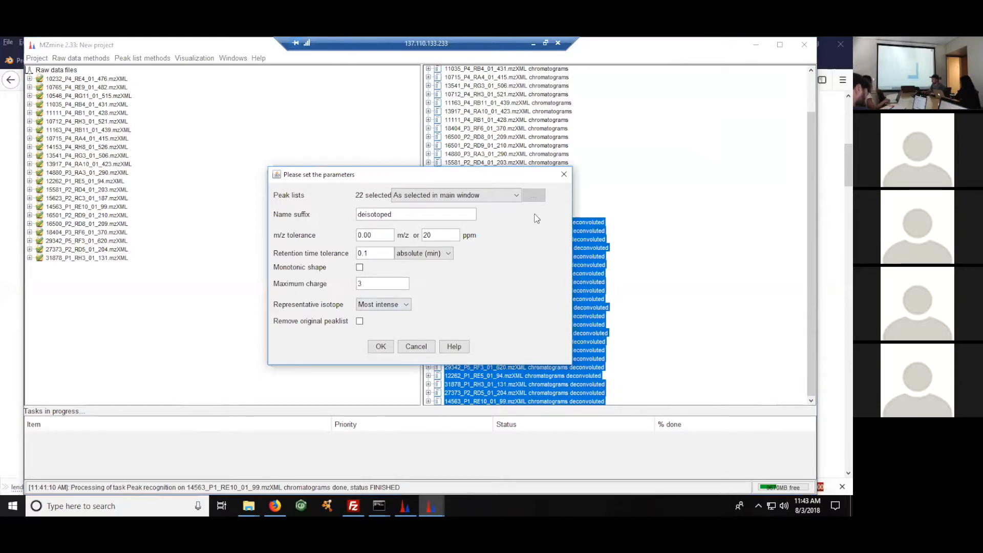
left_click(381, 346)
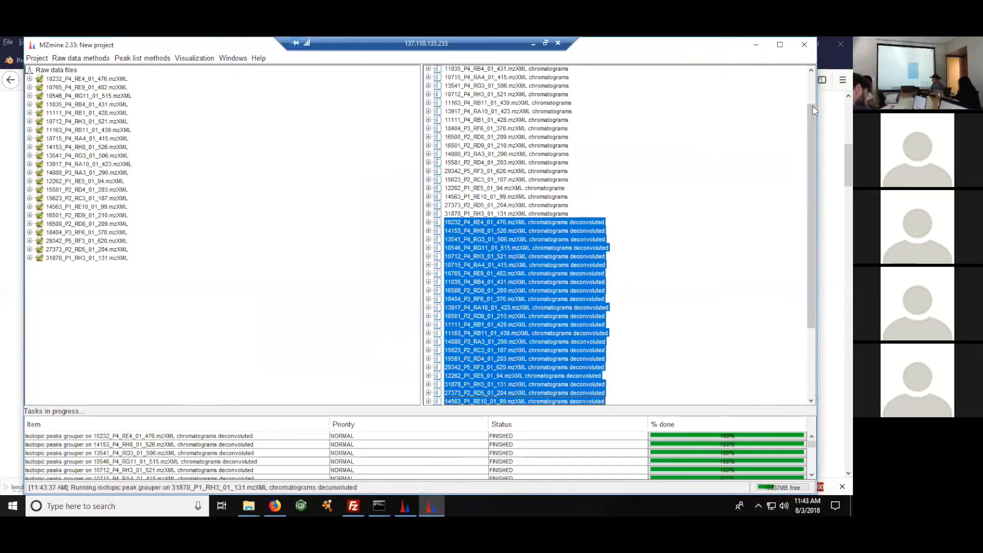
left_click_drag(813, 106, 800, 158)
scroll(797, 220, "down", 3)
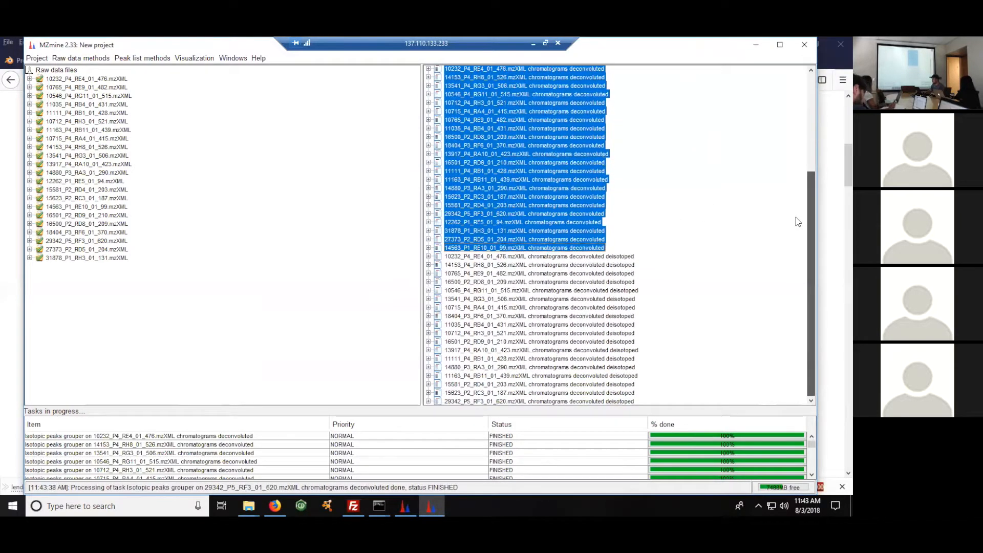
Show the peak list info of the deconvoluted 10232_P4_RE4_01_476.mzXML list, check its number of rows, and close it
scroll(799, 222, "down", 3)
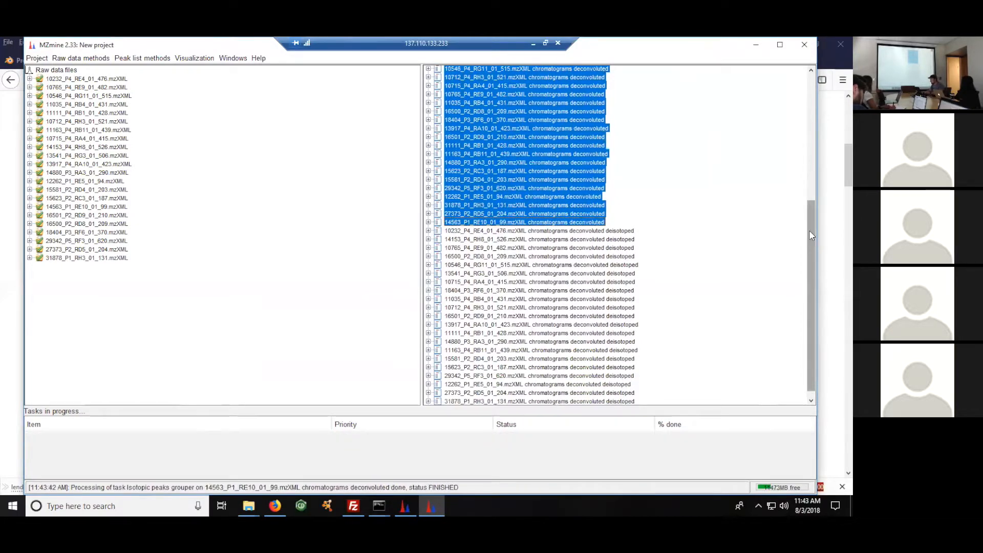
left_click_drag(812, 236, 812, 263)
left_click(627, 224)
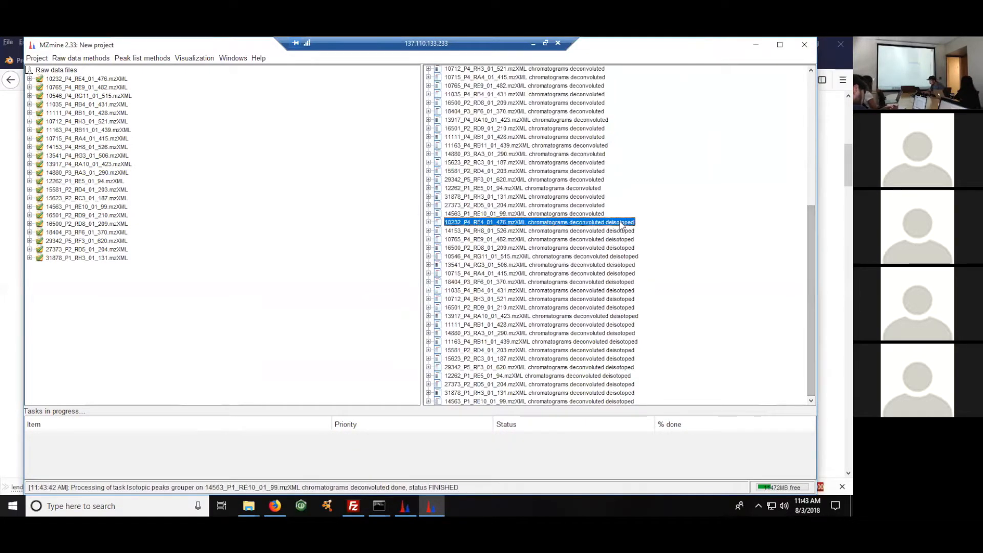
left_click_drag(812, 223, 811, 160)
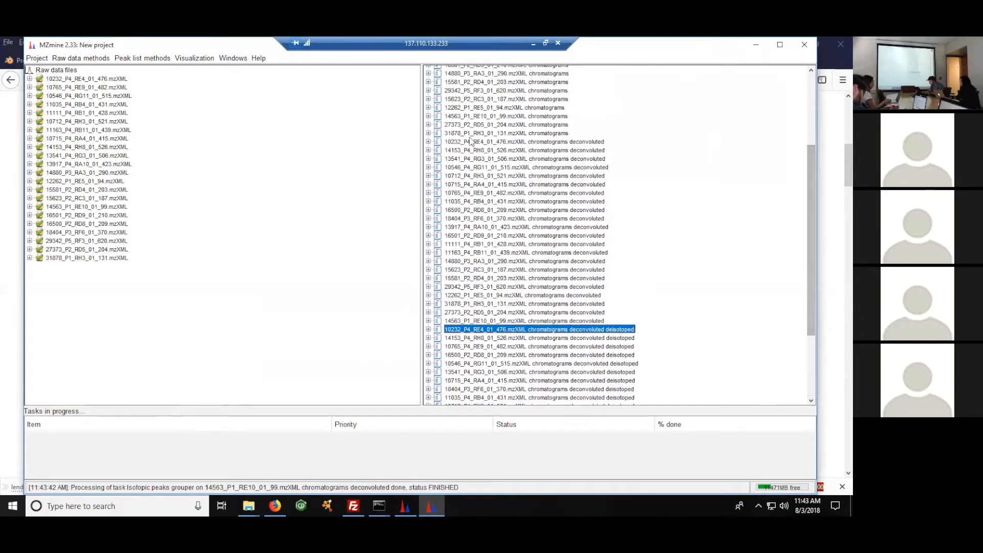
left_click(454, 142)
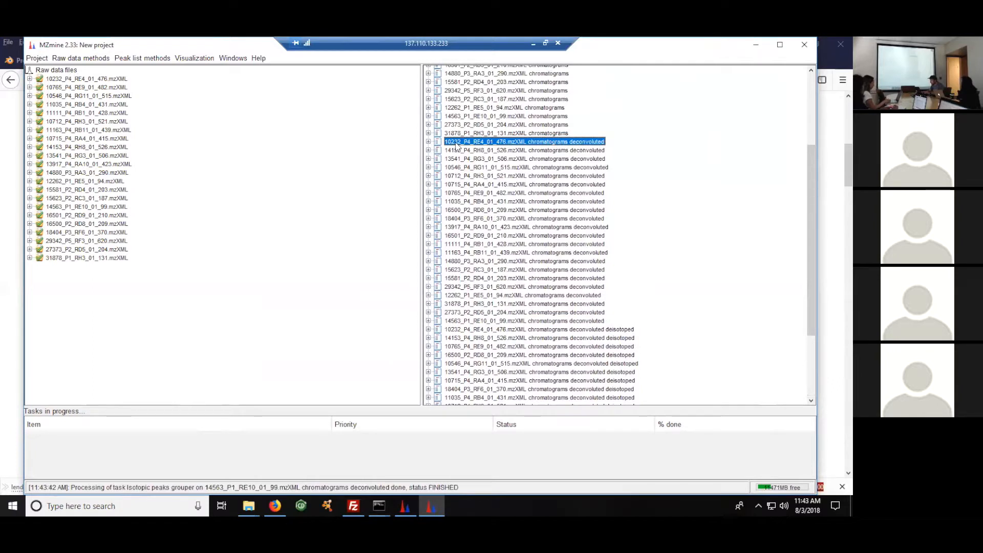
right_click(457, 145)
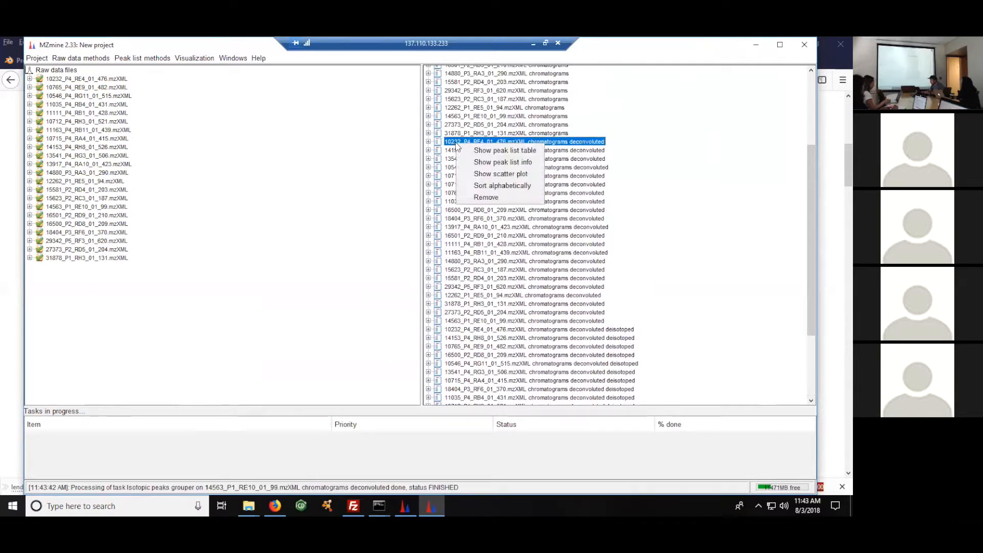
left_click(509, 165)
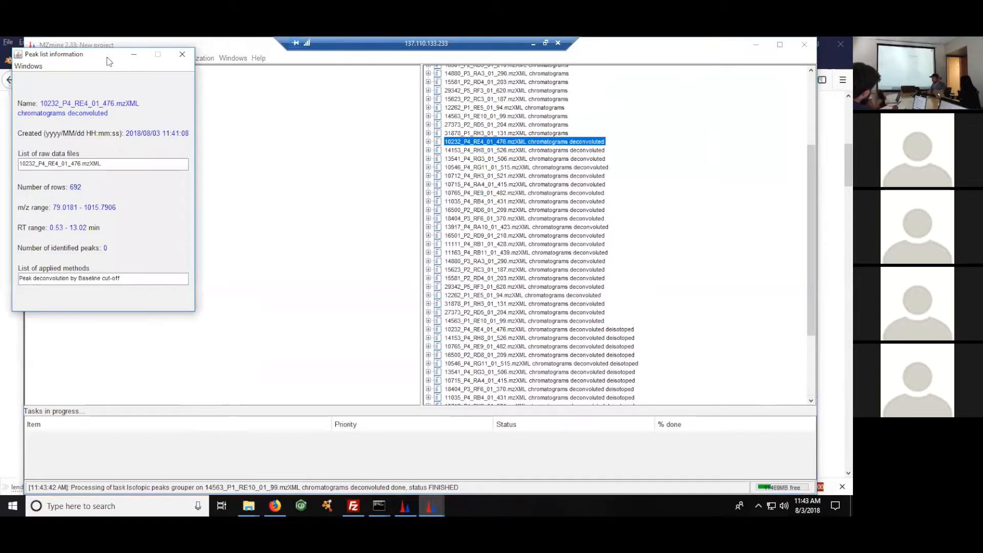
left_click_drag(109, 62, 120, 62)
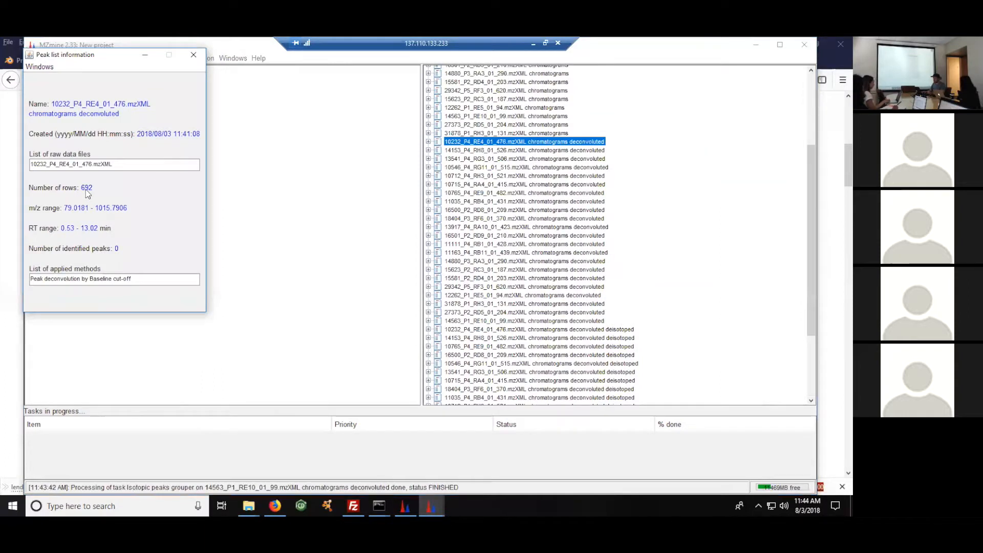
left_click(193, 55)
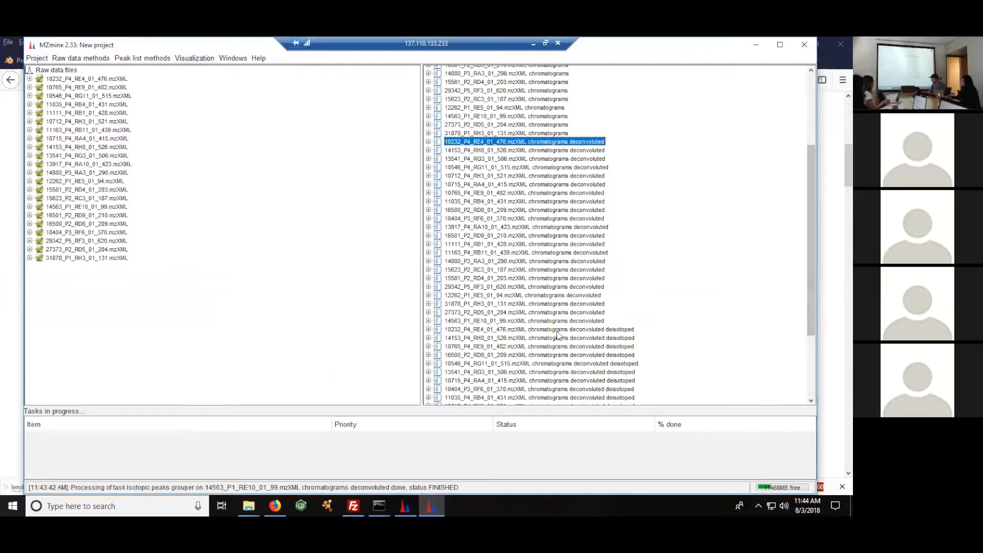
Check the number of rows in the info of the deisotoped 10232_P4_RE4_01_476.mzXML peak list and close it
left_click(536, 330)
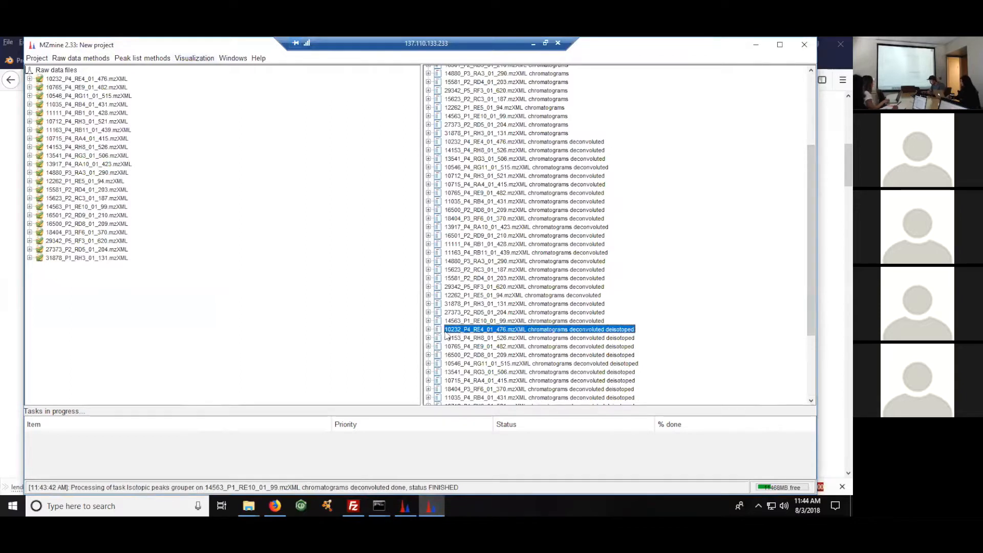
right_click(462, 331)
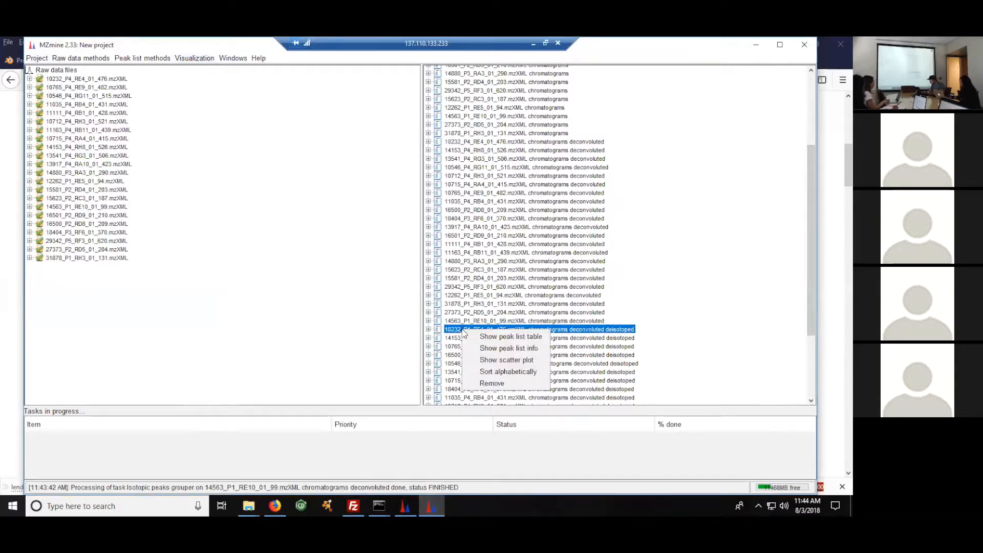
left_click(512, 348)
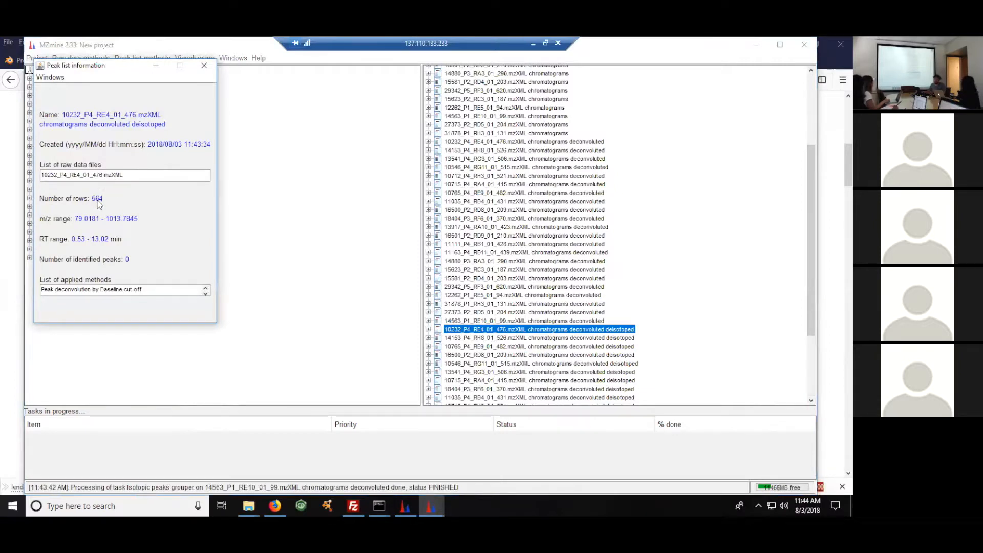
left_click(203, 65)
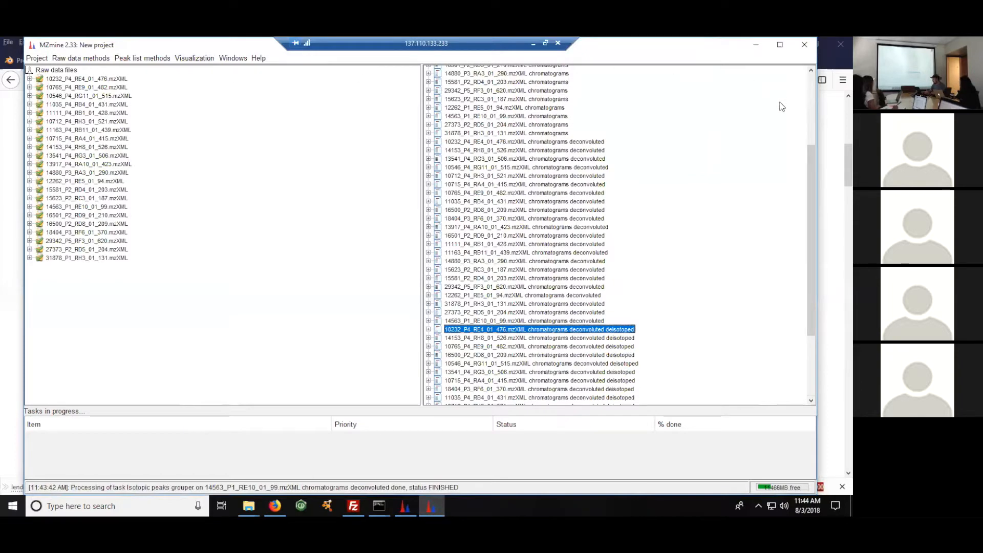
Select all the deisotoped peak lists and open the Join aligner for them
left_click_drag(812, 149, 825, 266)
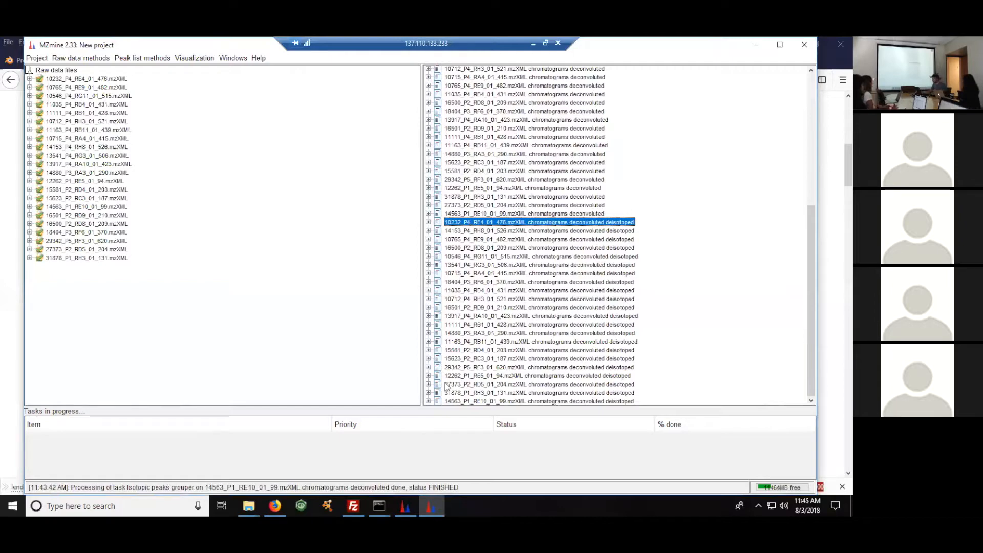
left_click(568, 401, "shift")
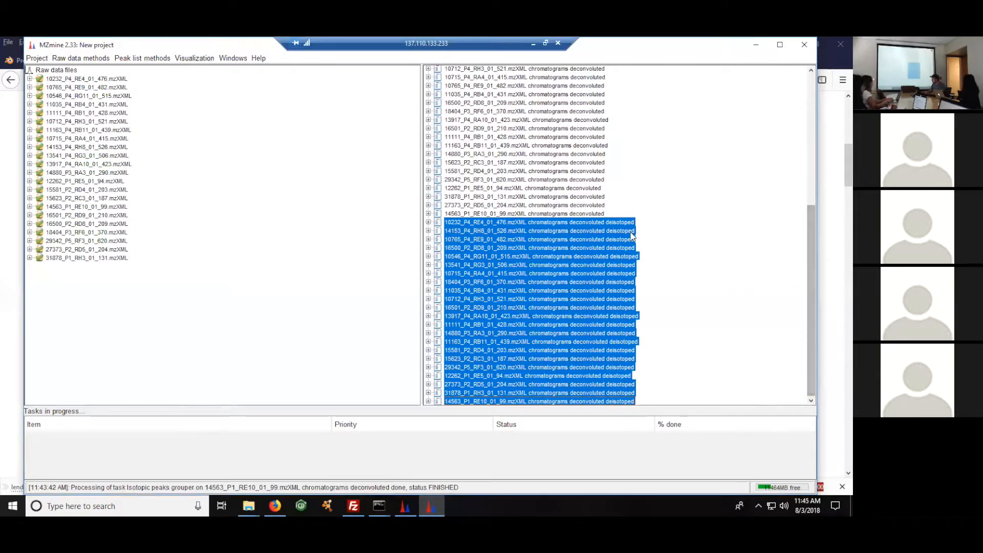
left_click(137, 60)
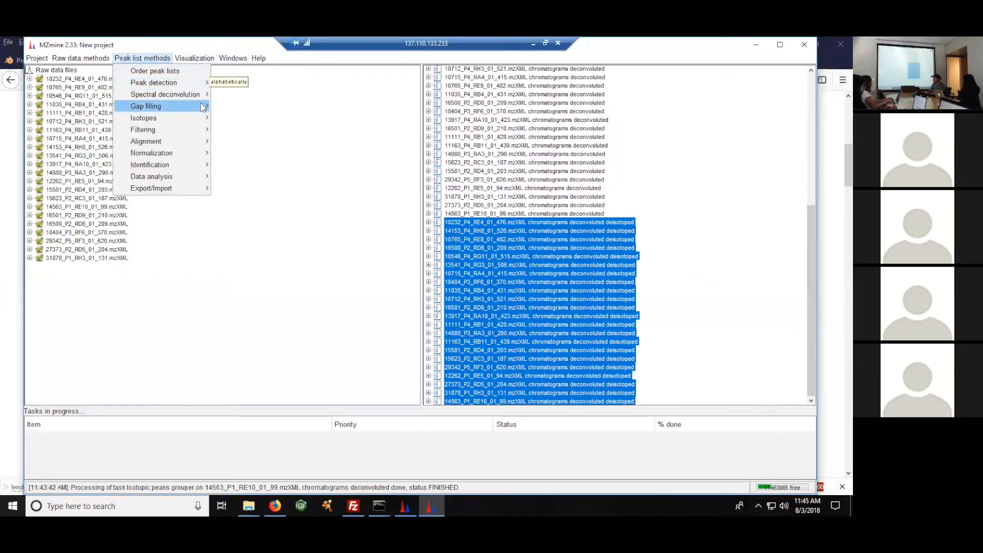
mouse_move(183, 154)
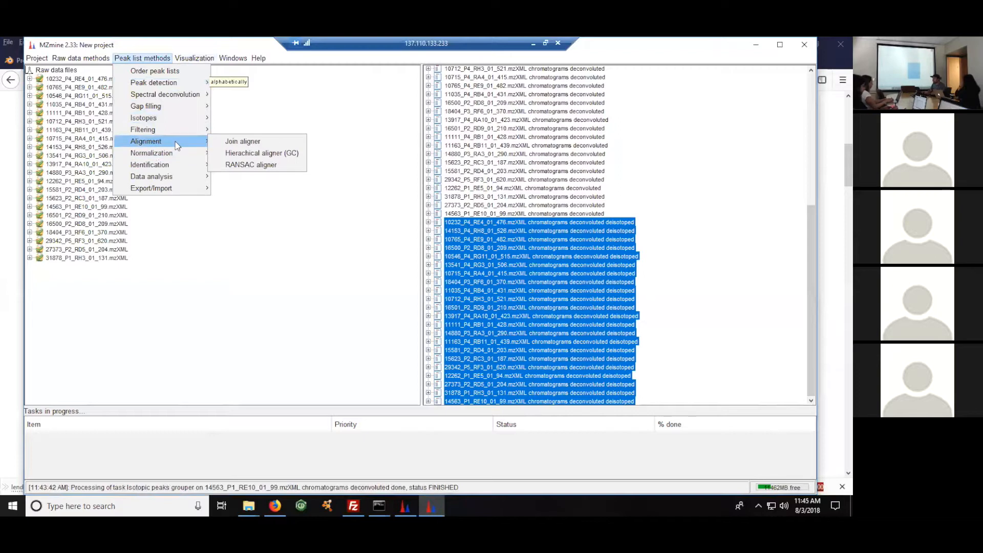
left_click(232, 142)
Set the alignment m/z tolerance to 0.00 or 20 ppm and the weight for m/z to 75
left_click(389, 228)
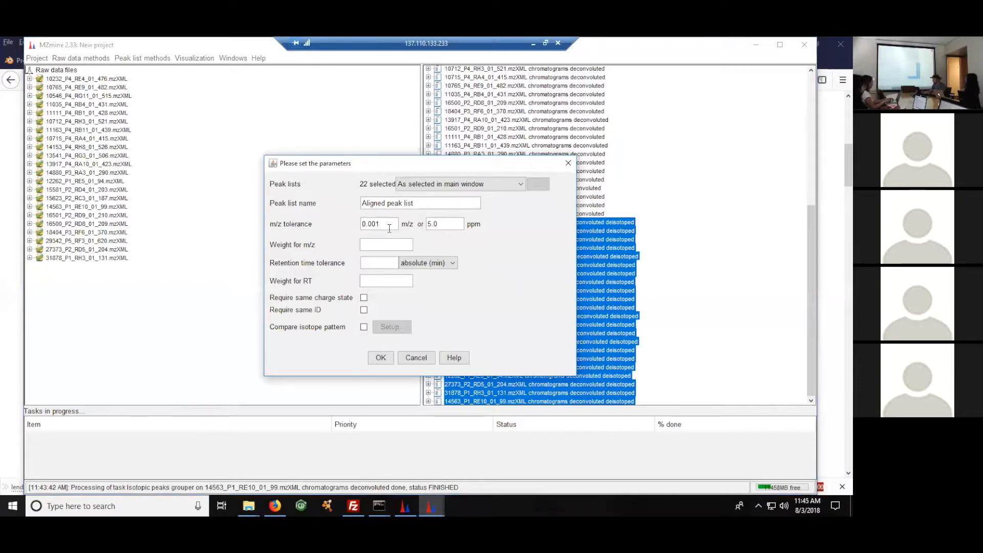
double_click(452, 223)
type("2")
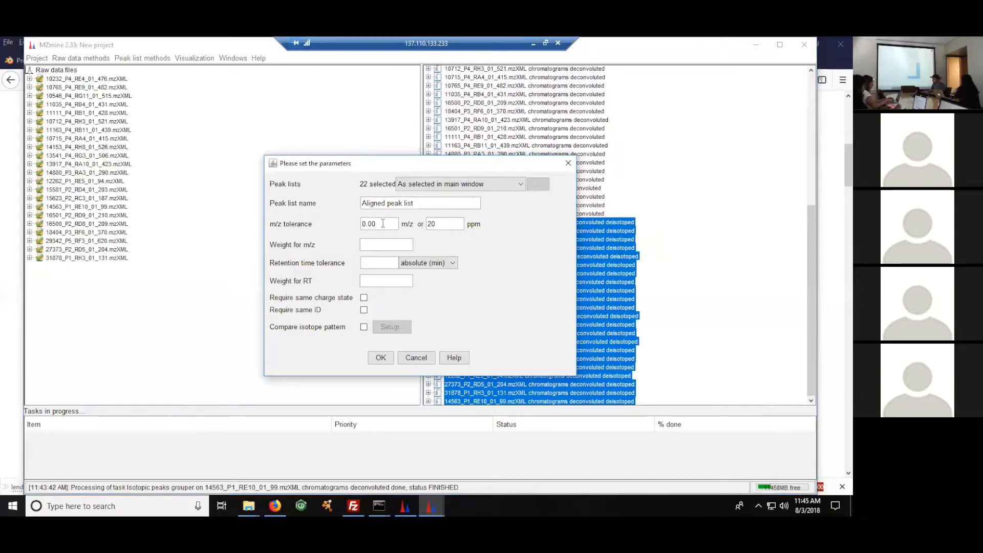
type("0")
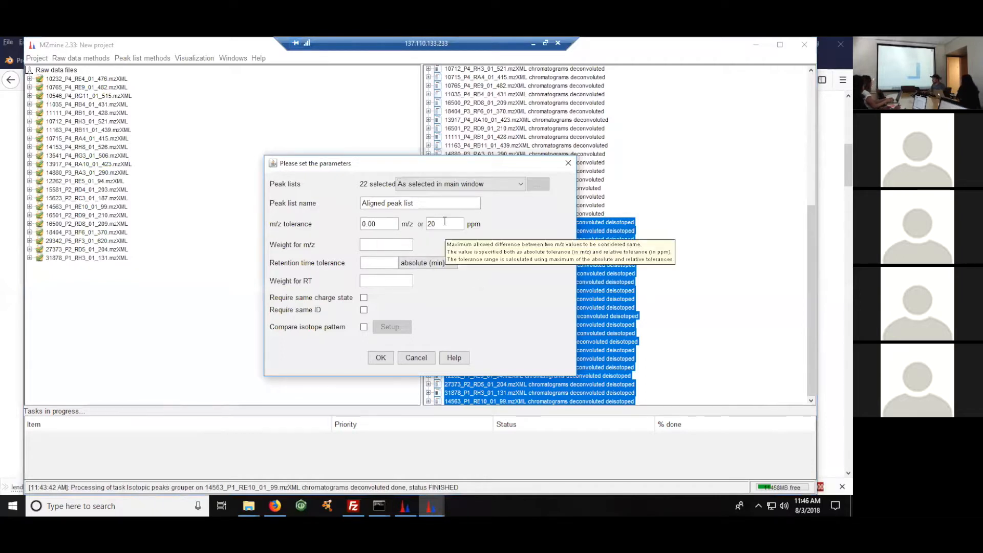
left_click(390, 247)
type("75")
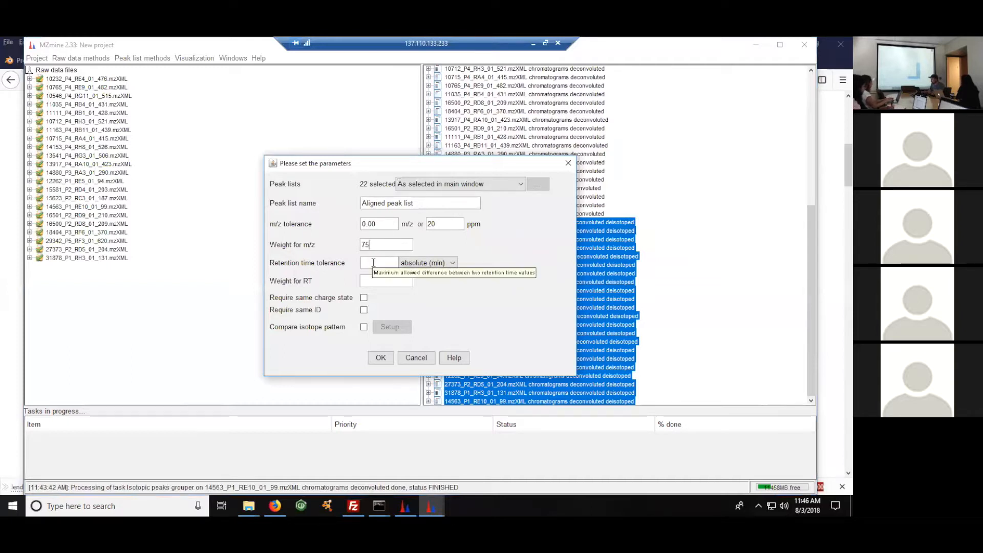
Set the retention time tolerance to 0.2 min absolute and the weight for RT to 25, and run the alignment
left_click(373, 263)
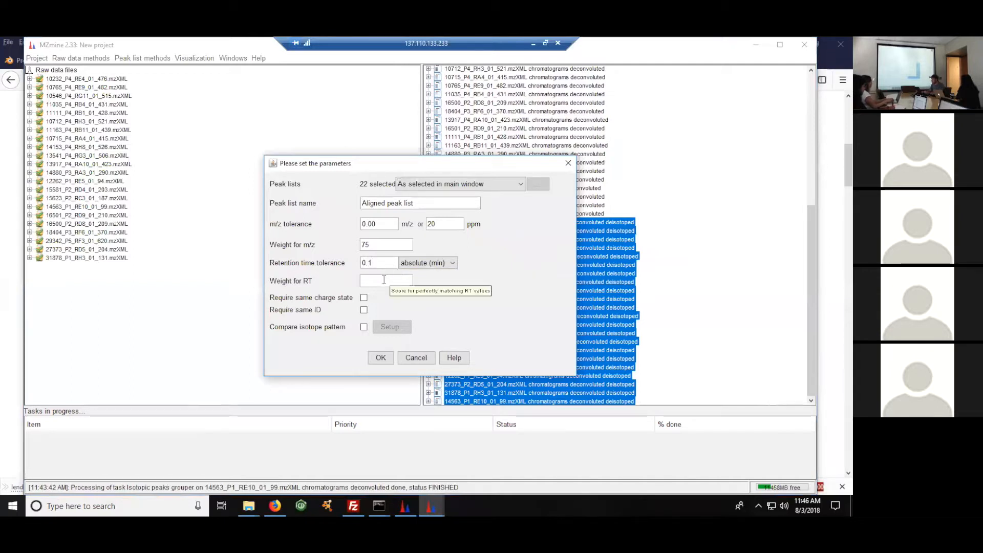
left_click(379, 282)
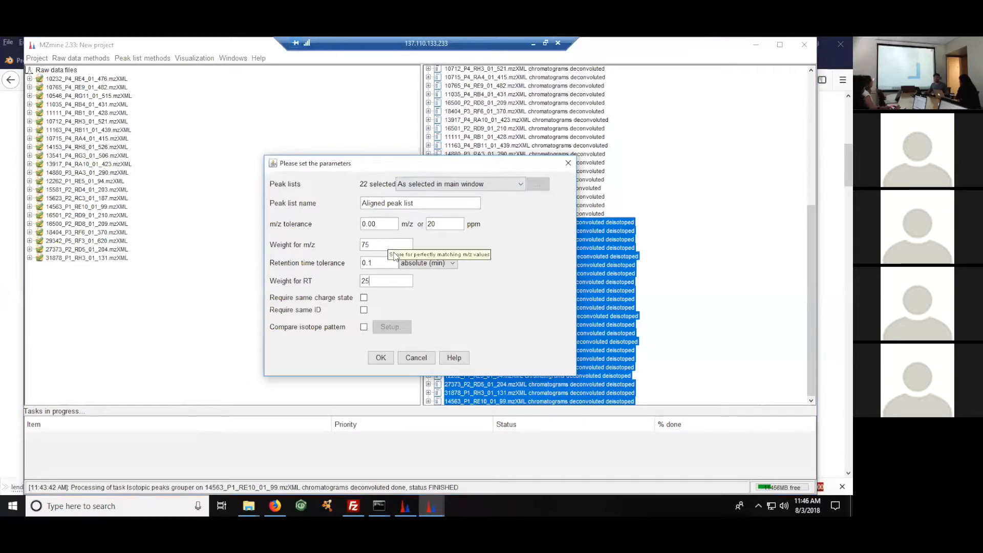
left_click(387, 265)
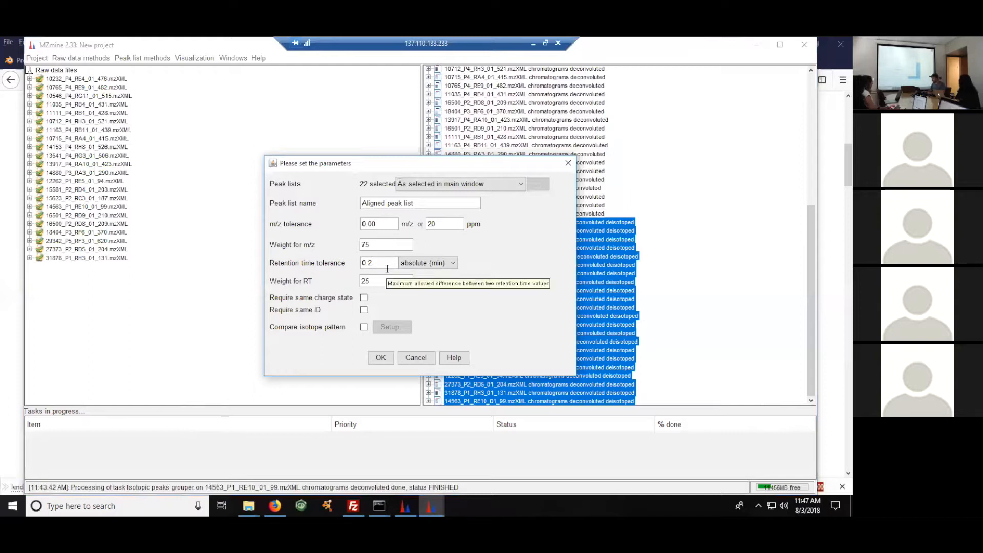
left_click(388, 362)
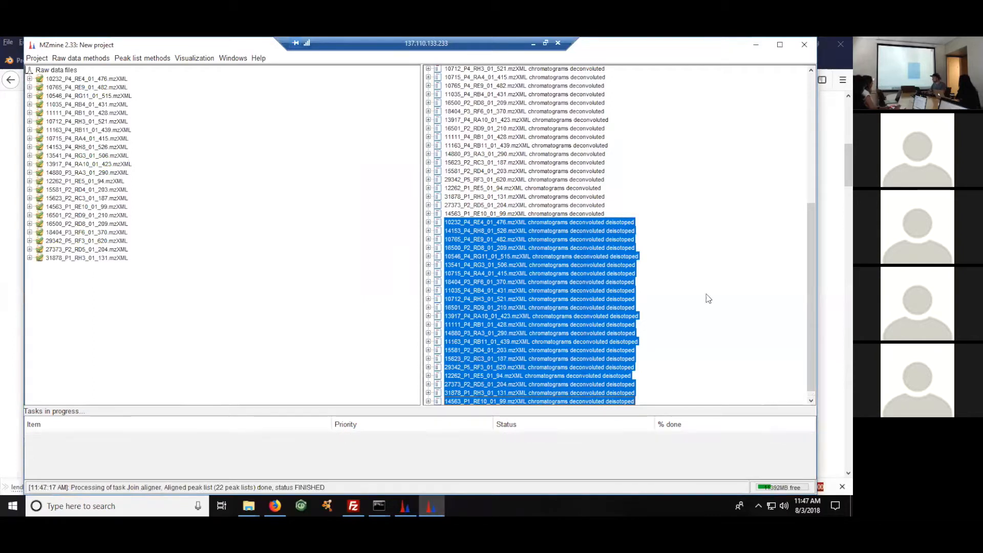
Open the Aligned peak list table to view the peak shapes across the samples
left_click_drag(812, 234, 808, 307)
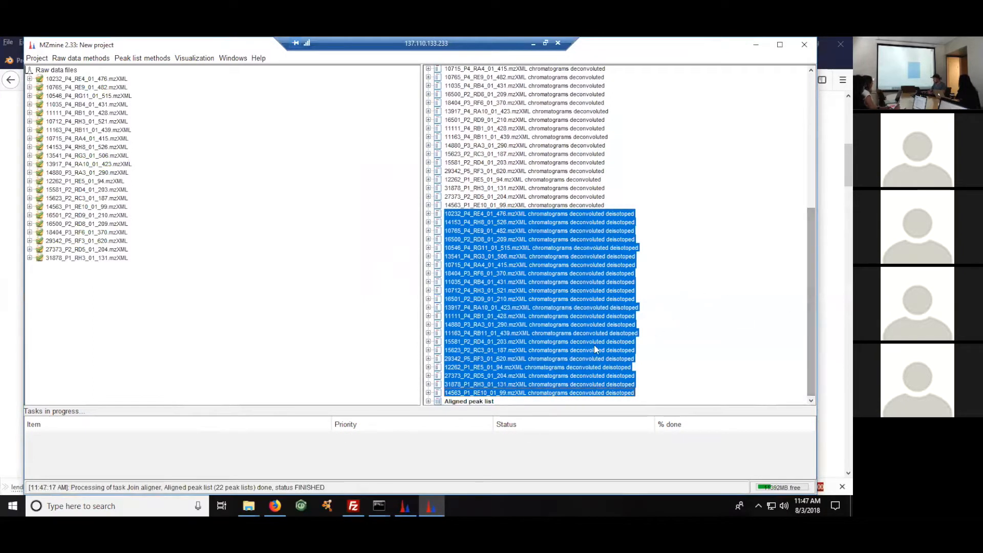
double_click(465, 402)
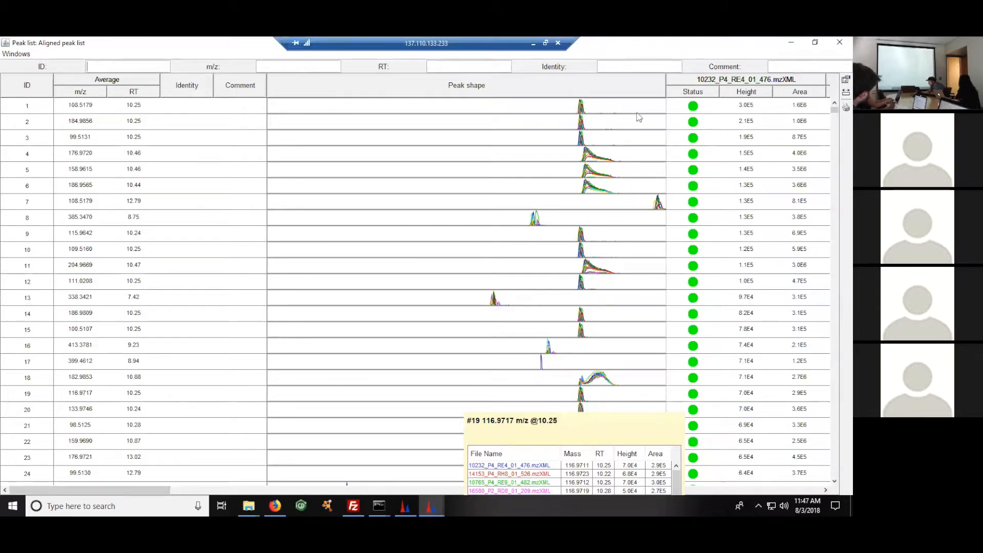
left_click_drag(836, 111, 835, 109)
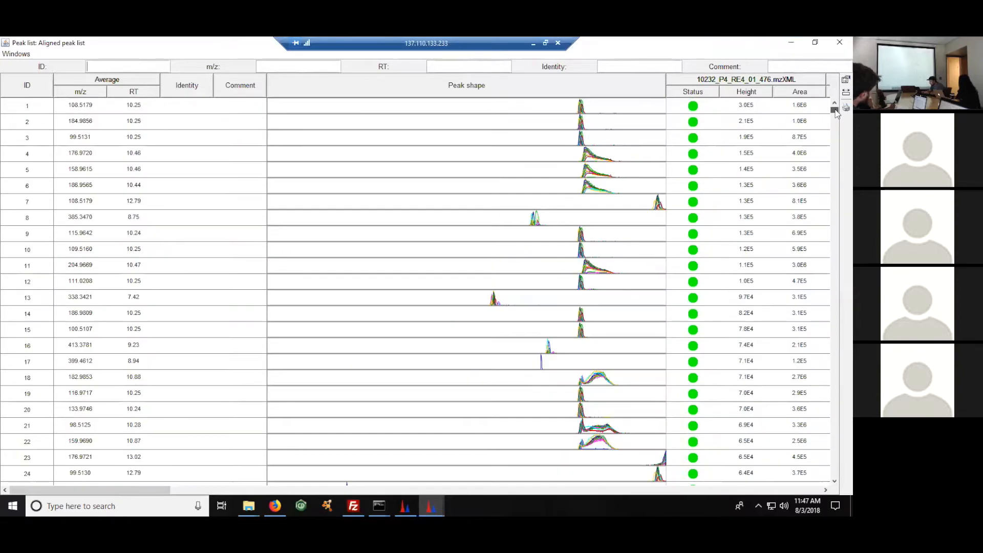
Show the quick base peak XIC for row 8 of the aligned peak list, inspect the chromatogram, and close it
left_click(483, 218)
right_click(483, 219)
mouse_move(502, 222)
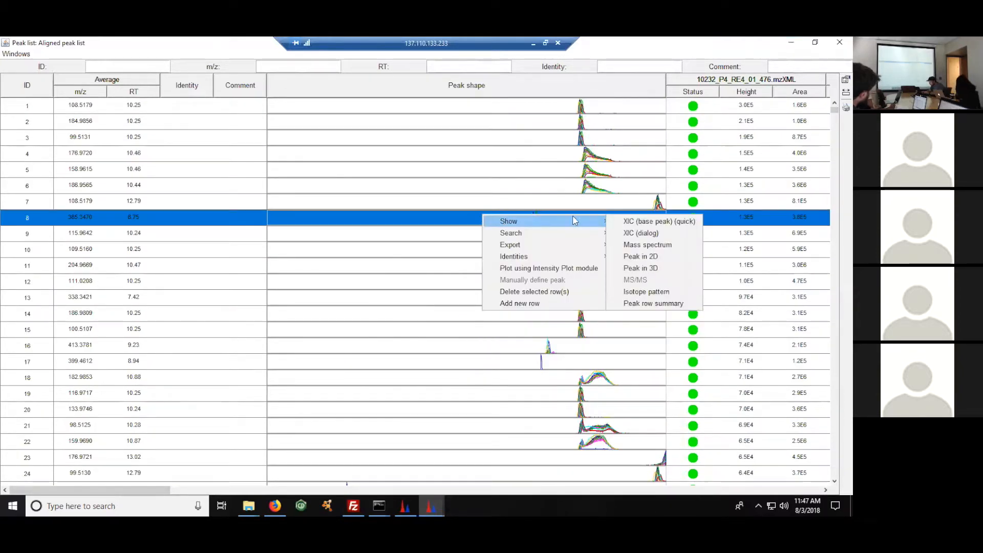
left_click(682, 224)
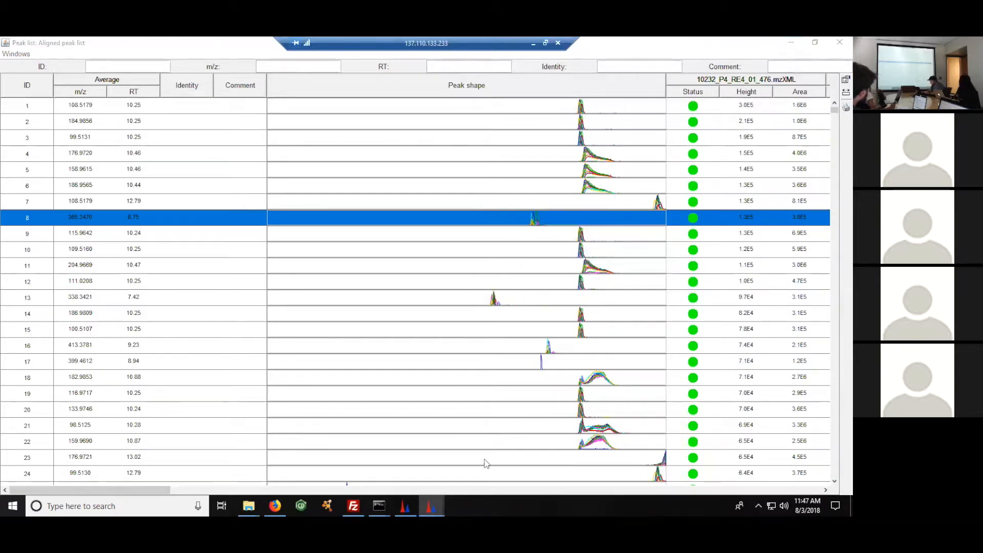
mouse_move(432, 506)
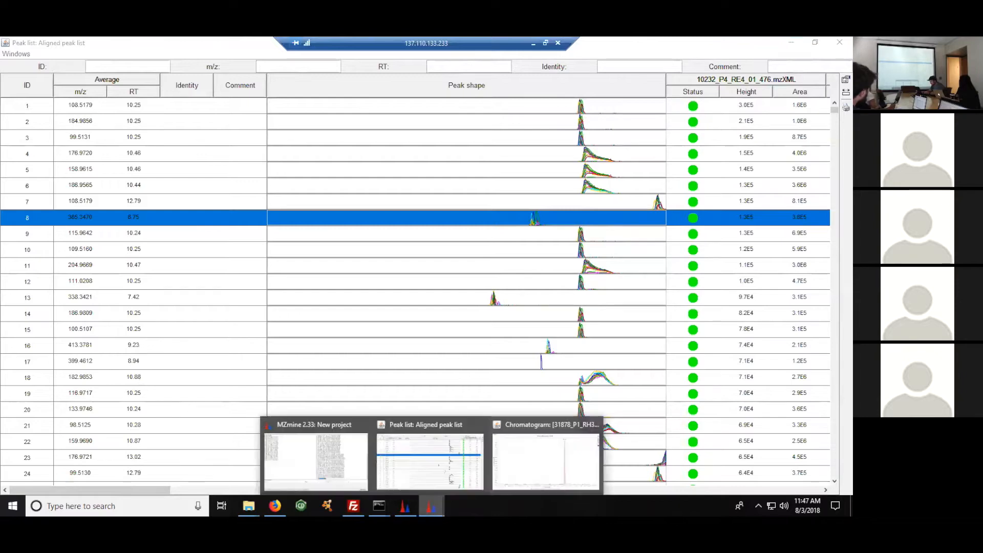
left_click(514, 456)
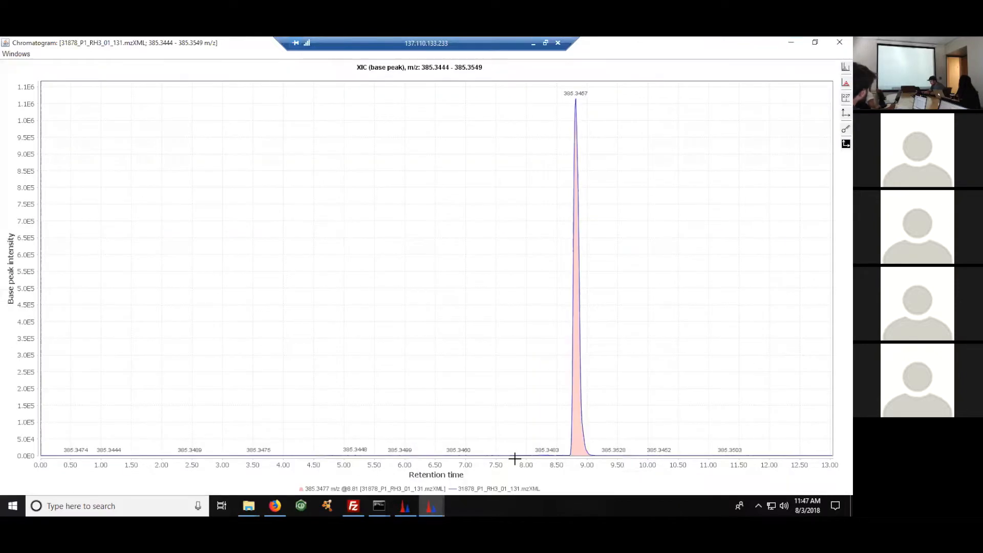
left_click(839, 42)
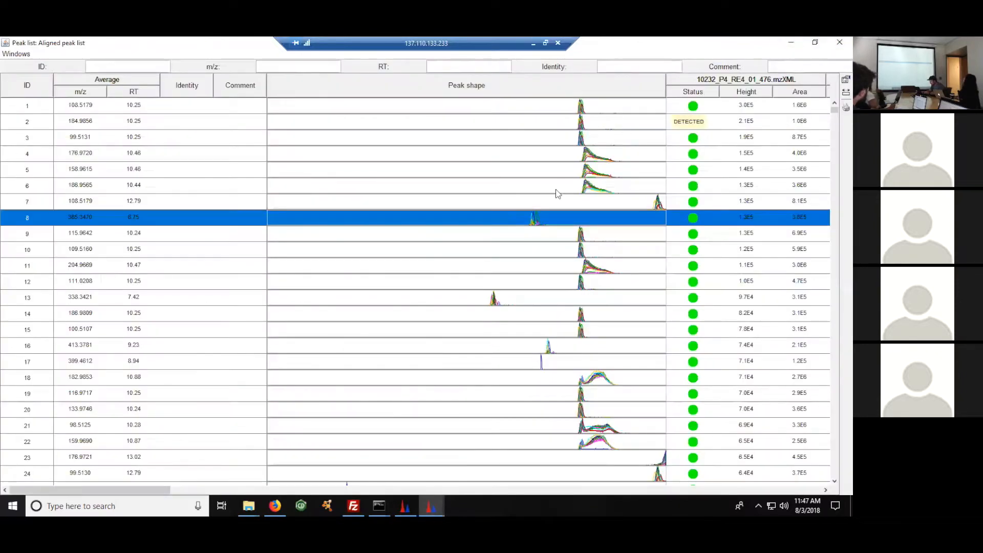
Plot the base peak chromatogram of the selected raw data files from row 8's XIC dialog, using the automatic m/z range
right_click(533, 222)
mouse_move(582, 226)
left_click(709, 240)
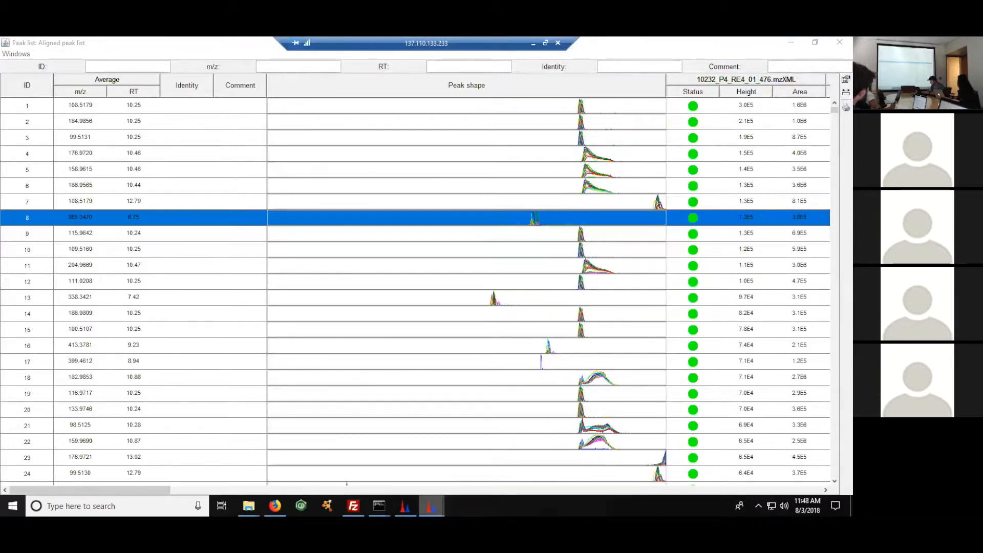
mouse_move(432, 506)
left_click(543, 456)
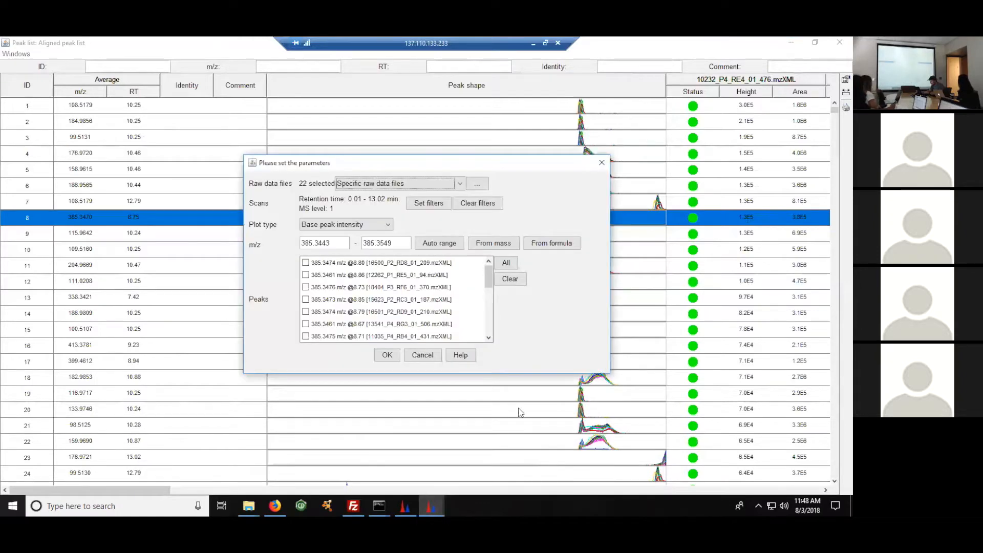
left_click(437, 243)
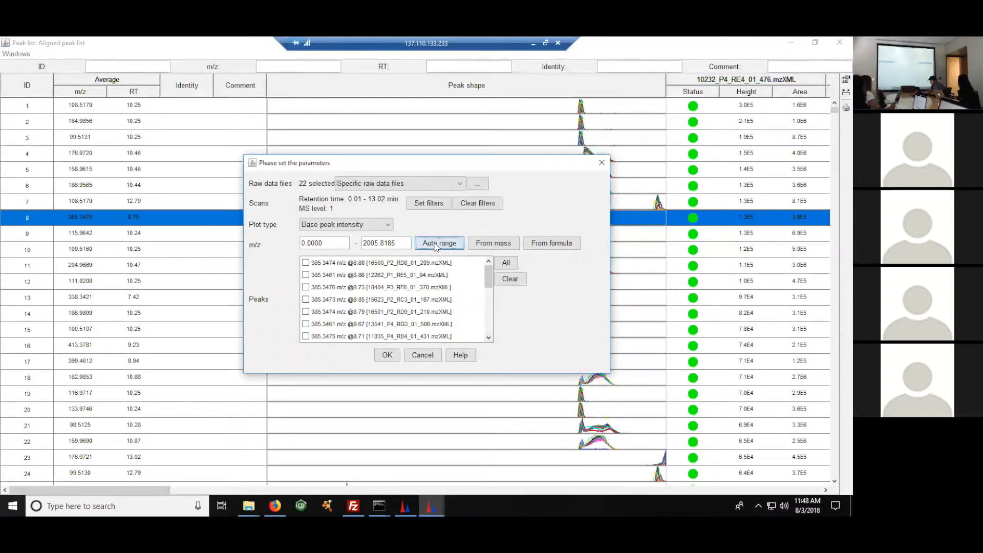
left_click(387, 356)
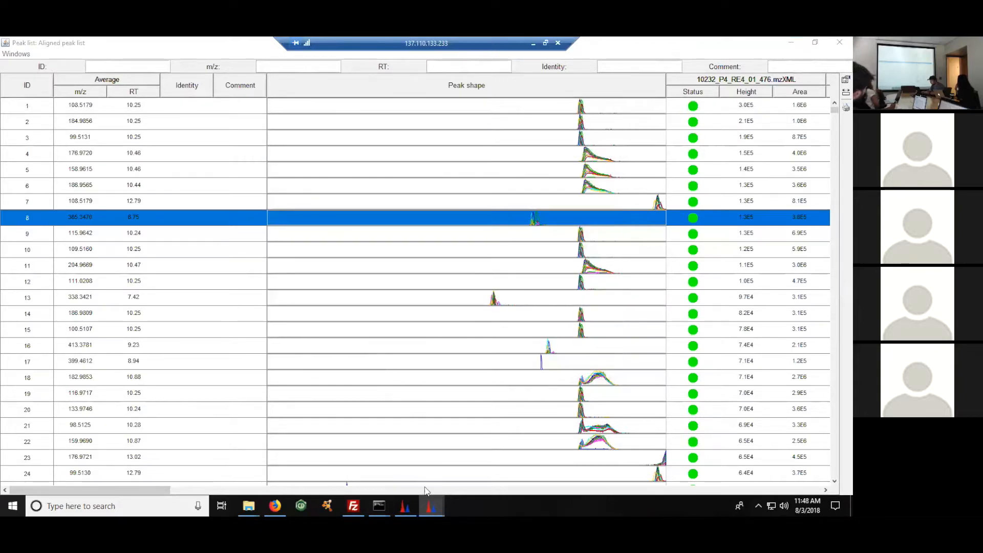
Bring up the full-range base peak chromatogram, inspect it, and close its window
mouse_move(432, 506)
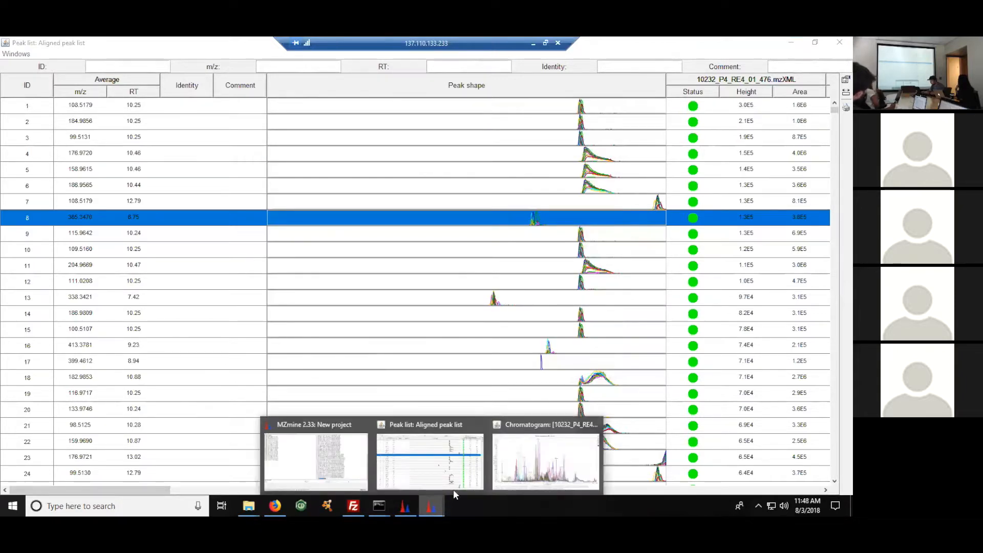
left_click(519, 472)
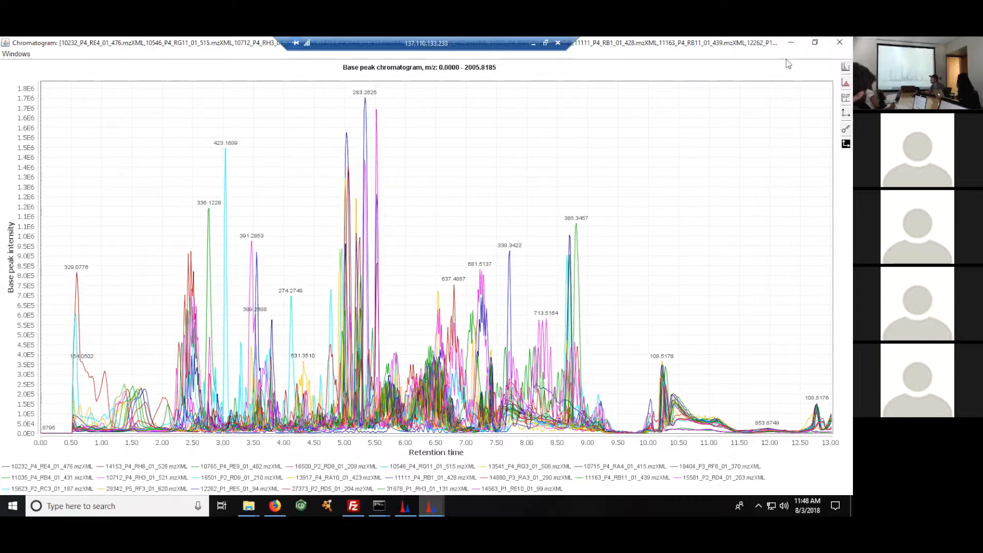
left_click(839, 44)
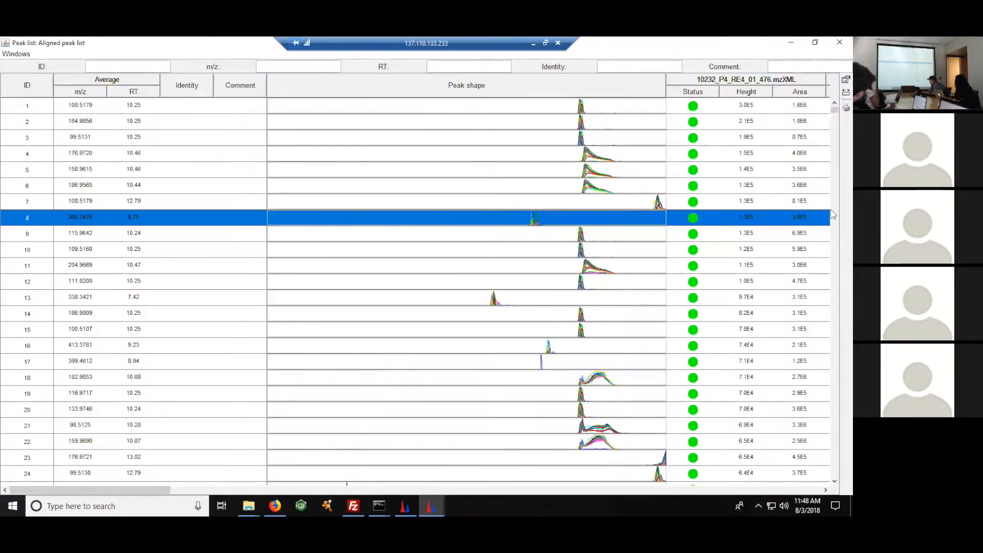
Plot the base peak XIC for row 1 of the aligned peak list through the XIC dialog, keeping m/z 108.5165 - 108.5205
right_click(532, 104)
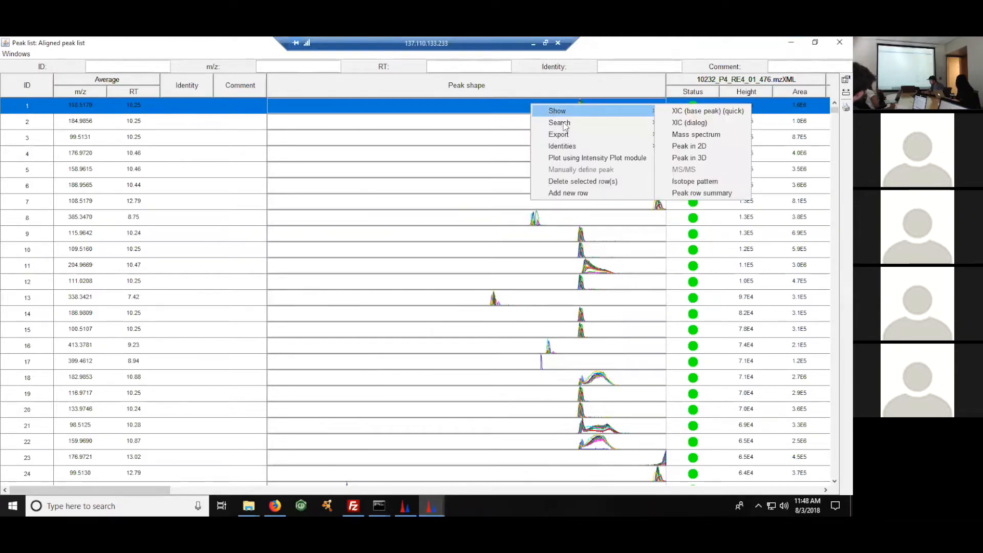
mouse_move(567, 127)
mouse_move(565, 107)
left_click(700, 122)
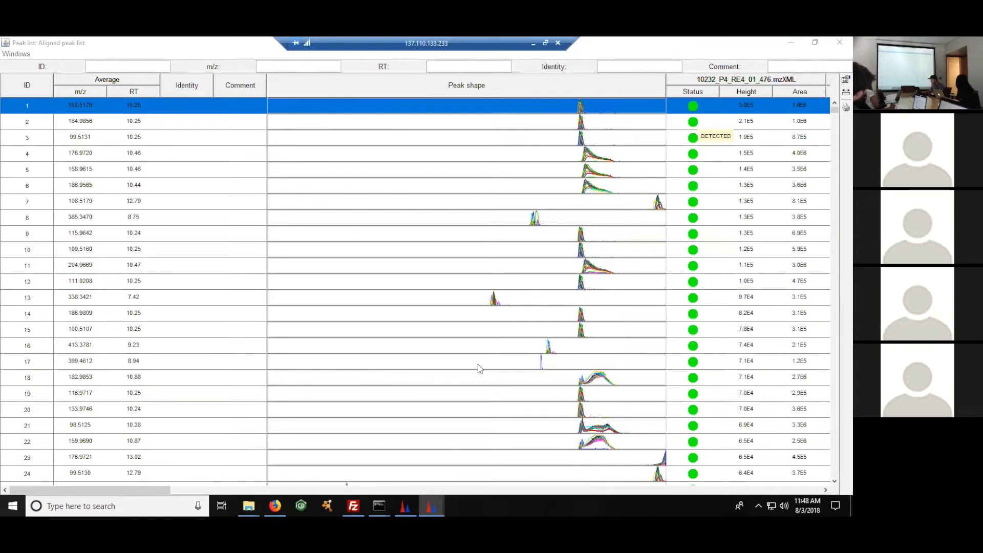
mouse_move(432, 506)
left_click(511, 471)
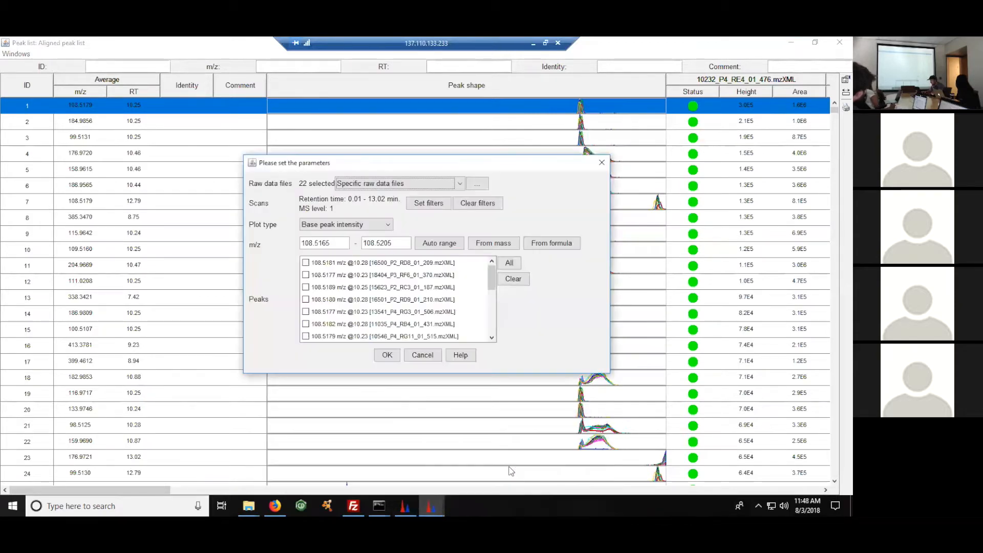
left_click(387, 356)
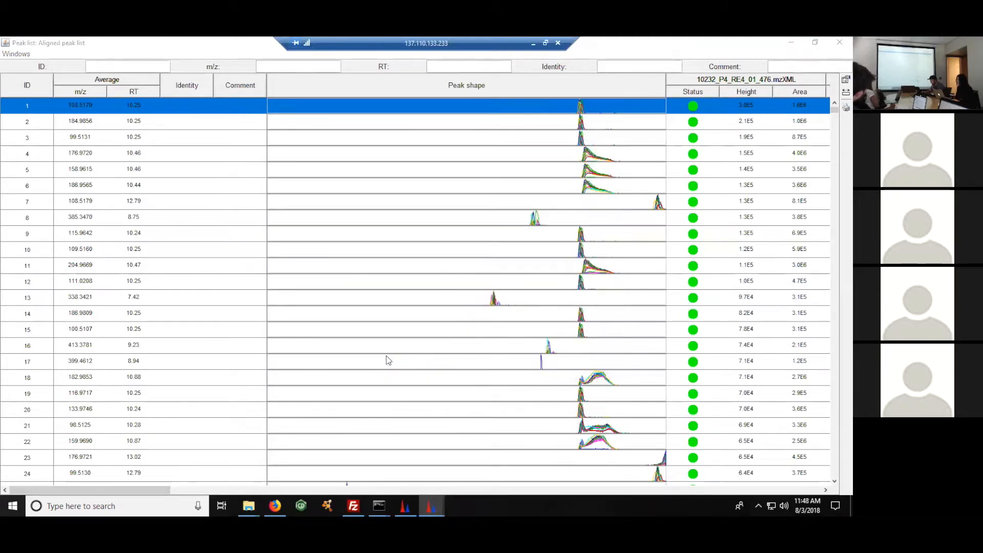
Bring up row 1's XIC chromatogram and zoom in on the tall peak near retention time 10.25
mouse_move(432, 506)
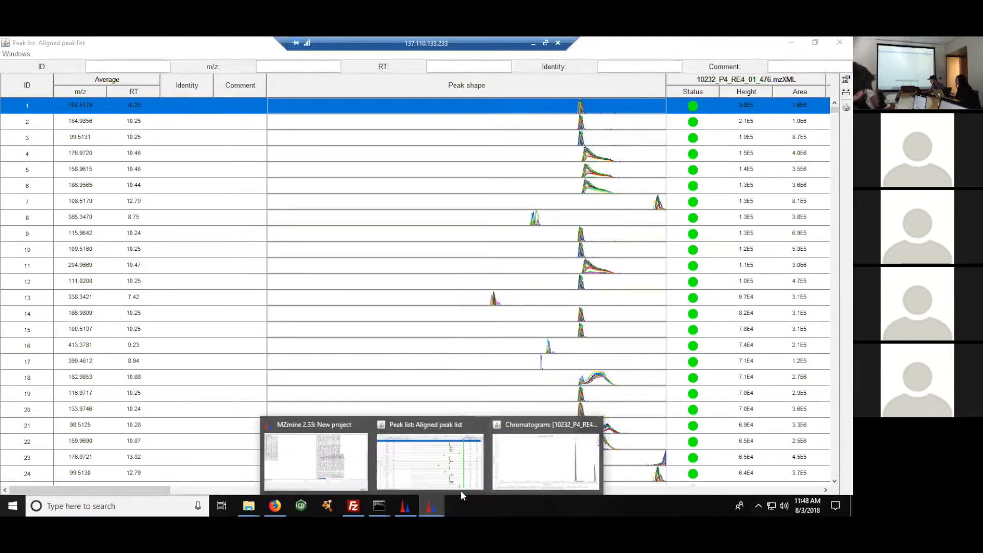
left_click(521, 461)
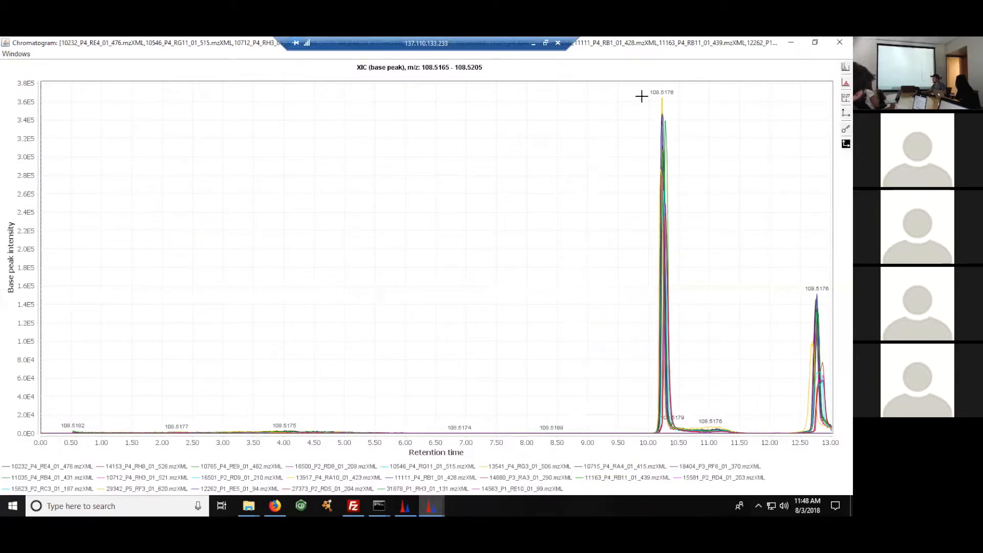
left_click_drag(643, 83, 699, 457)
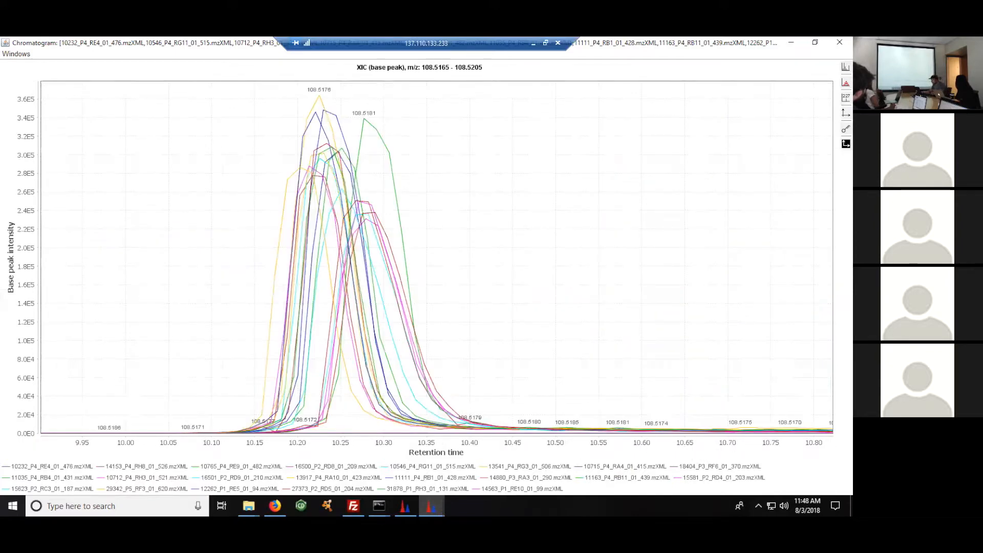
left_click(432, 507)
left_click(420, 451)
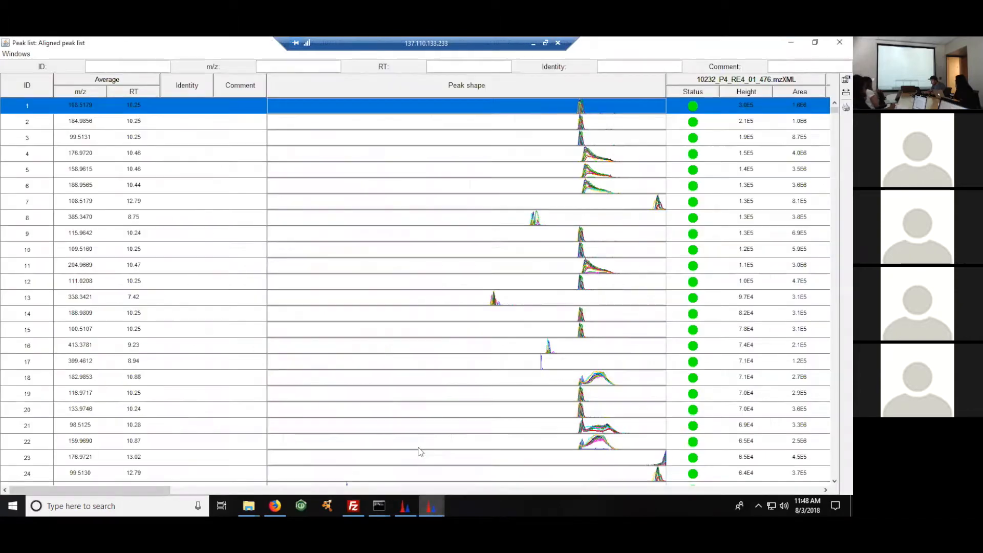
right_click(538, 107)
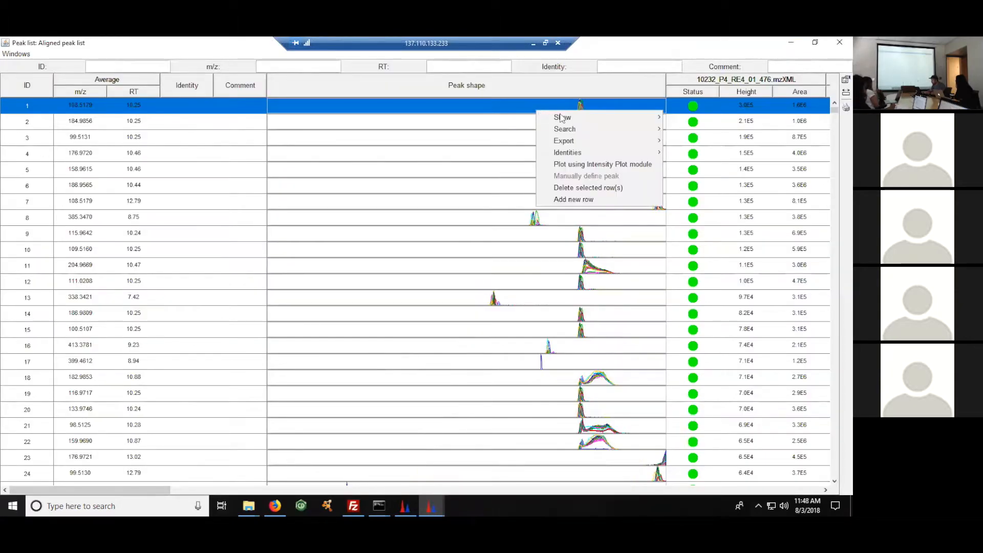
mouse_move(564, 117)
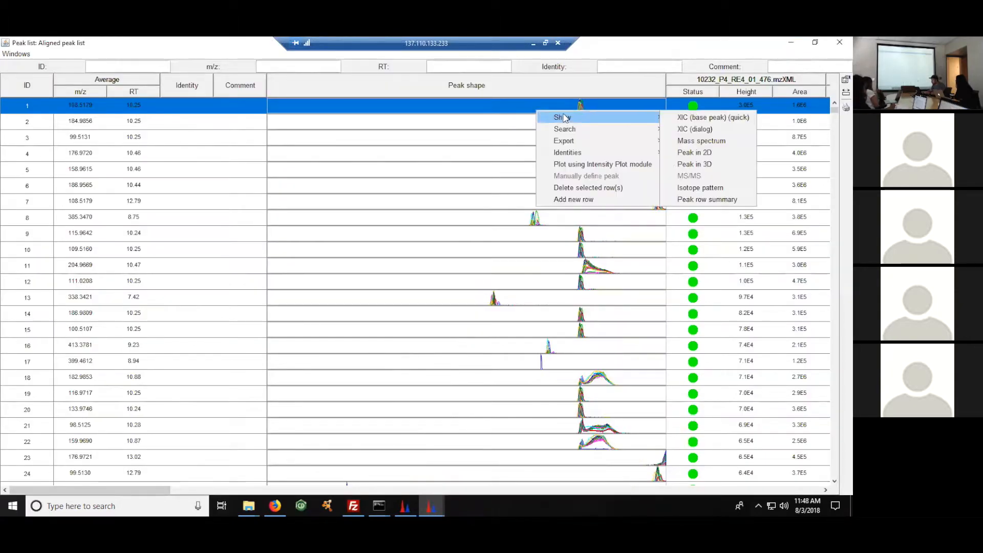
left_click(708, 134)
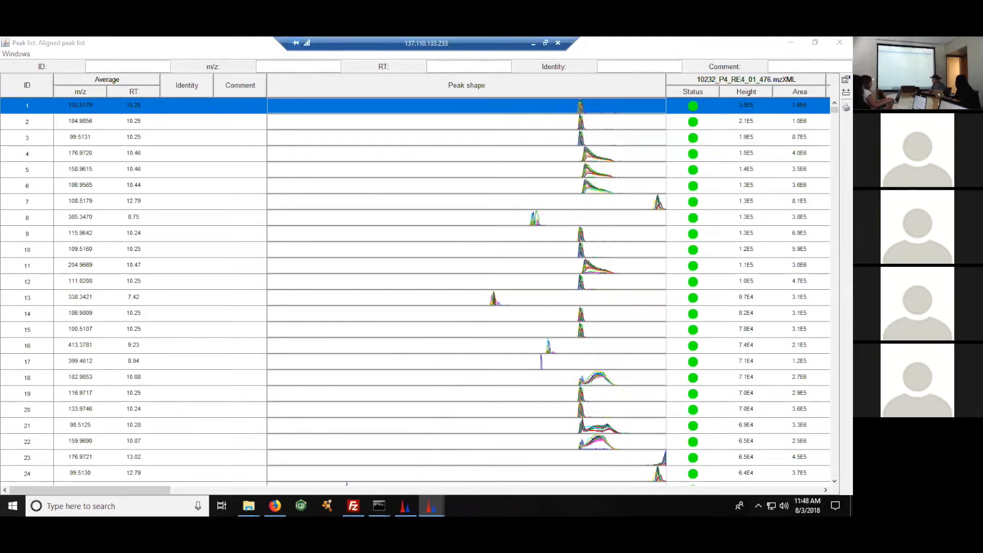
mouse_move(432, 506)
left_click(612, 446)
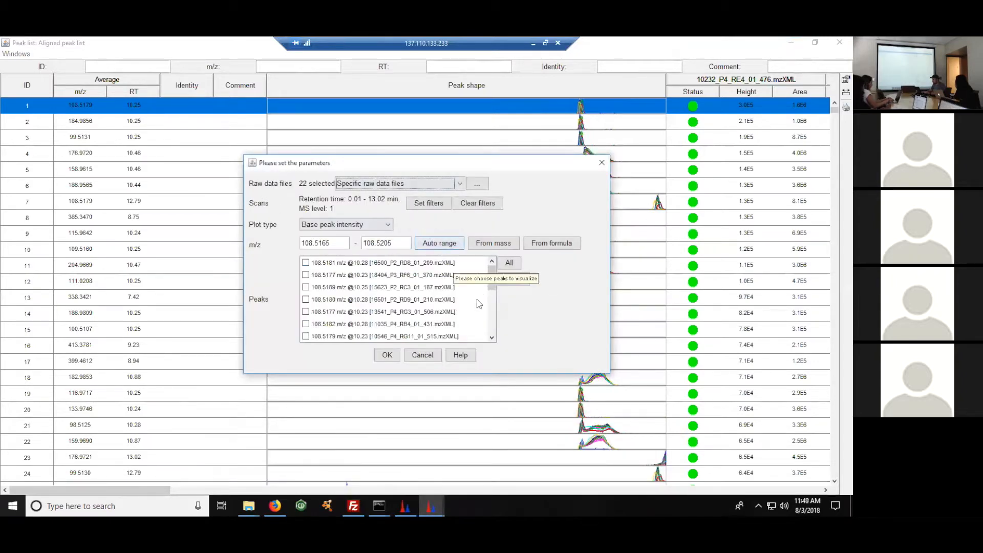
left_click(426, 358)
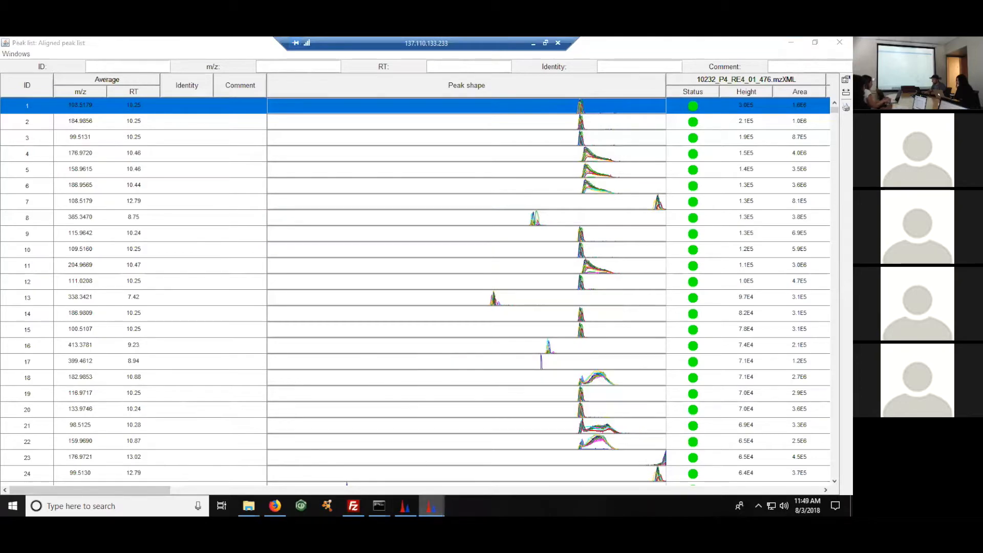
Return to row 1's XIC chromatogram and enlarge the overlapping sample peaks to compare their retention times
mouse_move(432, 506)
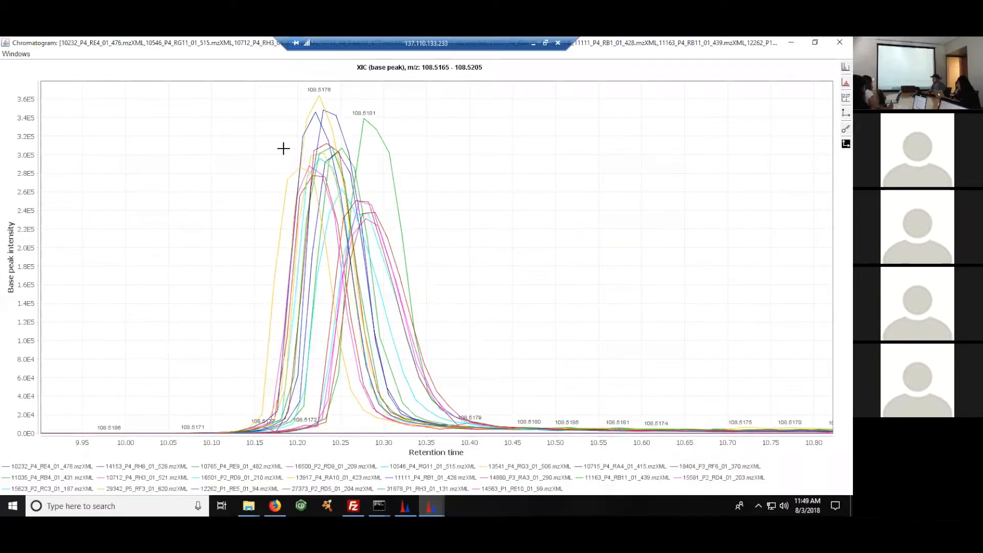
left_click_drag(206, 113, 540, 433)
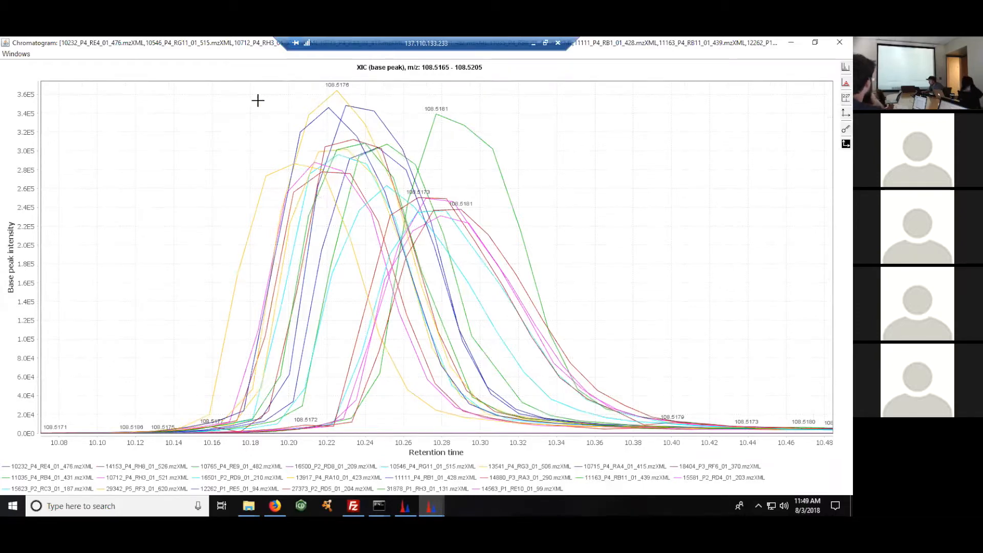
right_click(160, 127)
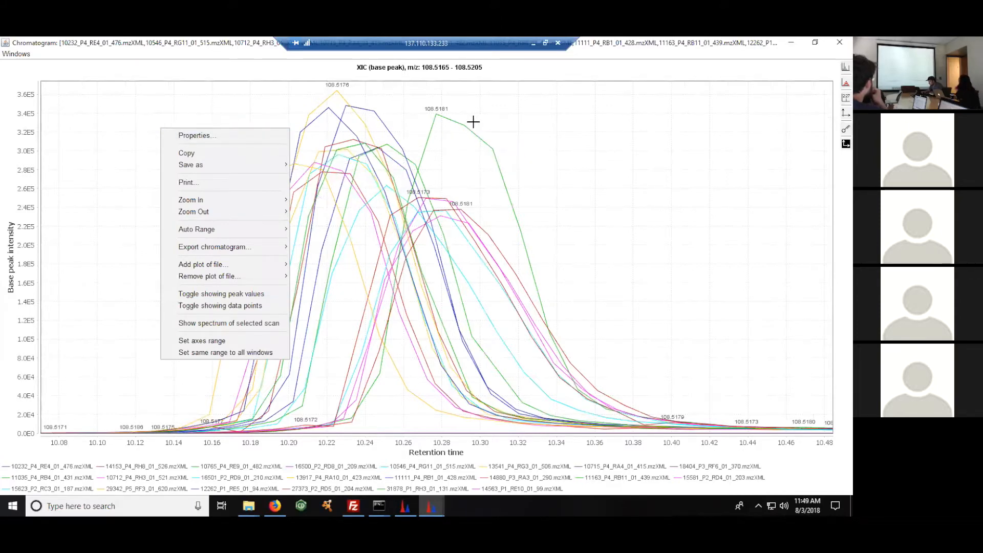
left_click(394, 188)
Zoom the XIC chromatogram out twice on both axes, inspect the overlapping peaks, and close its window
right_click(395, 186)
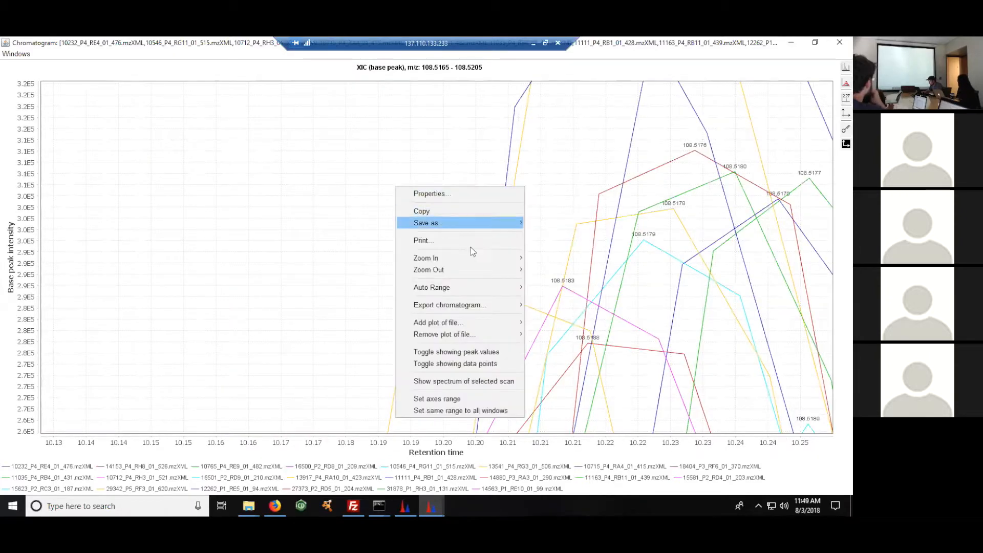
mouse_move(478, 270)
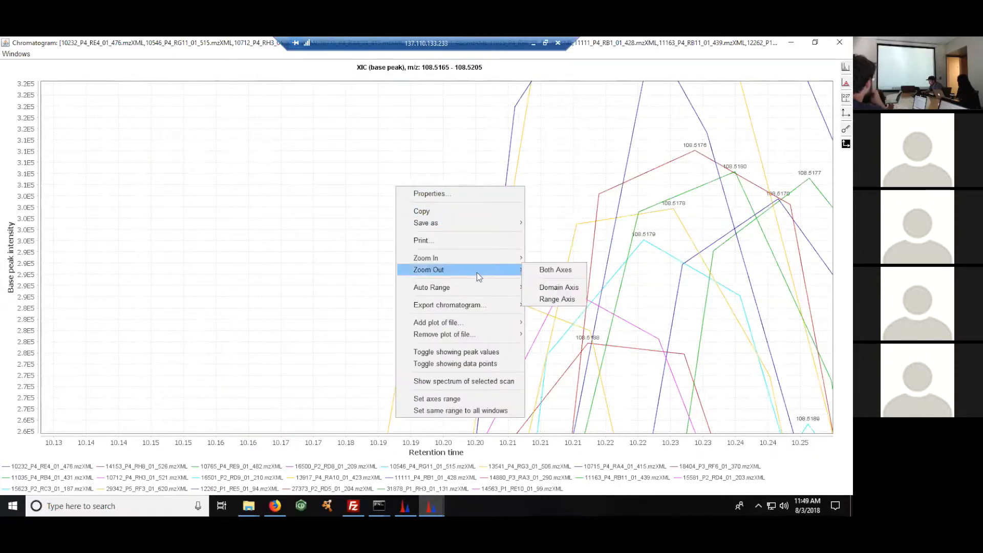
left_click(544, 273)
right_click(448, 229)
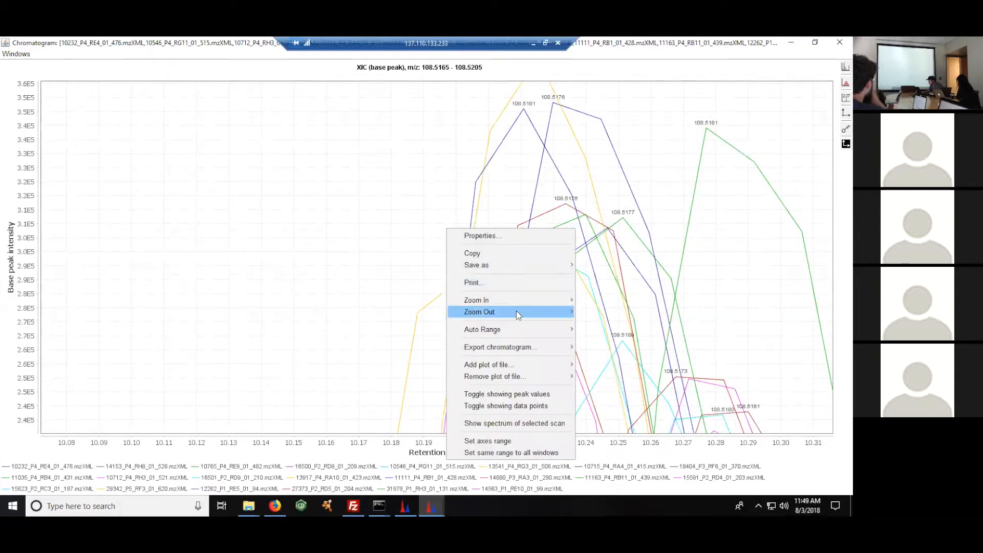
mouse_move(519, 314)
left_click(583, 311)
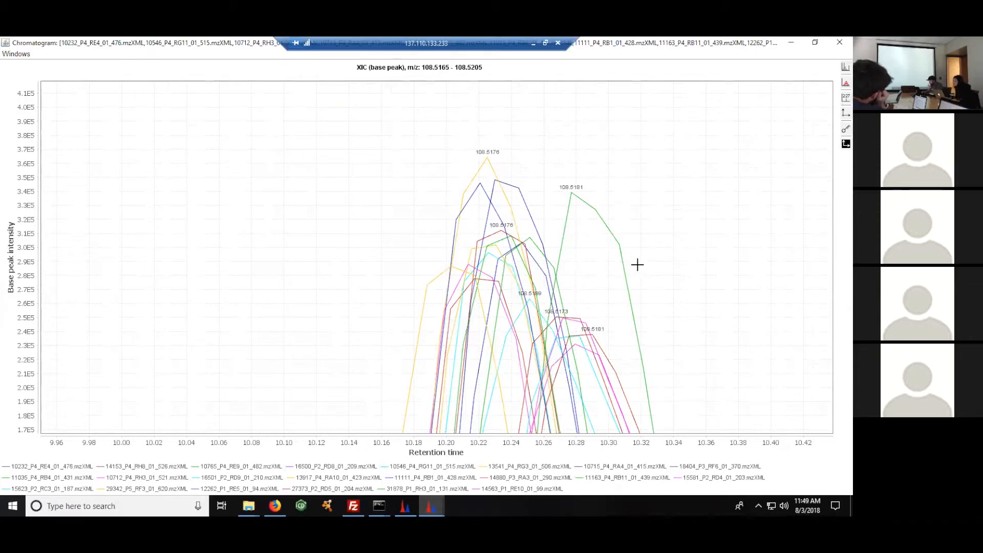
left_click(840, 98)
left_click(839, 101)
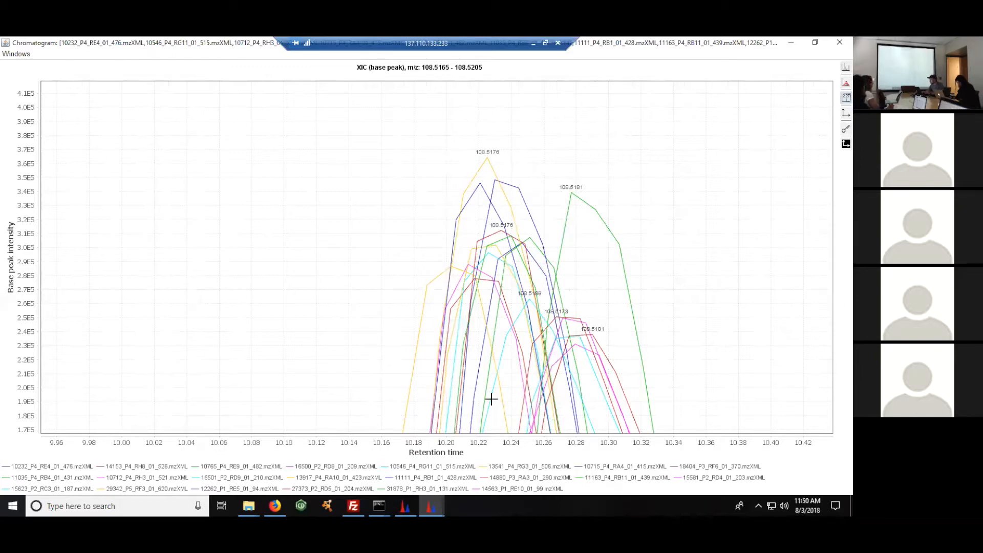
left_click(838, 45)
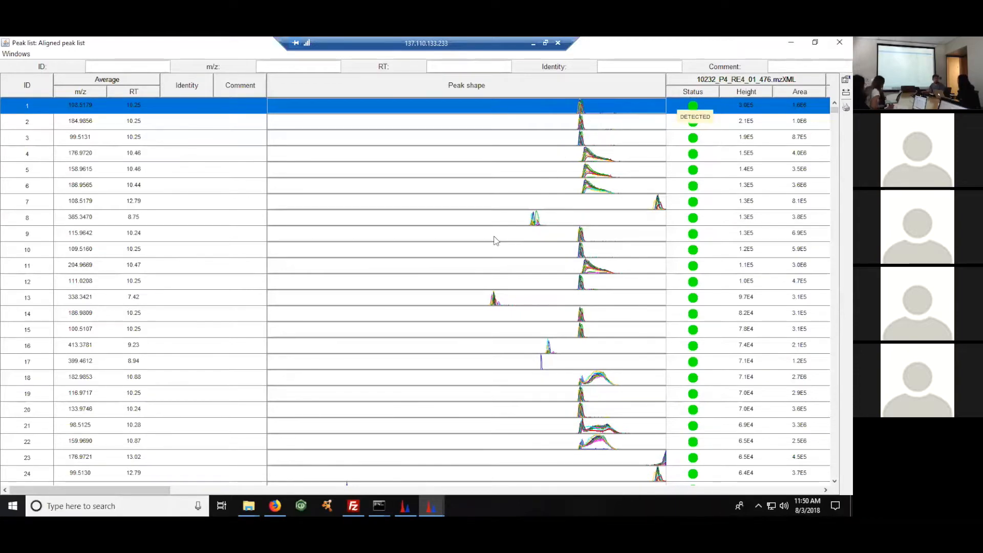
Show the quick base peak XIC for the 385.3470 m/z peak in row 8, view the chromatogram, and close it
left_click(534, 219)
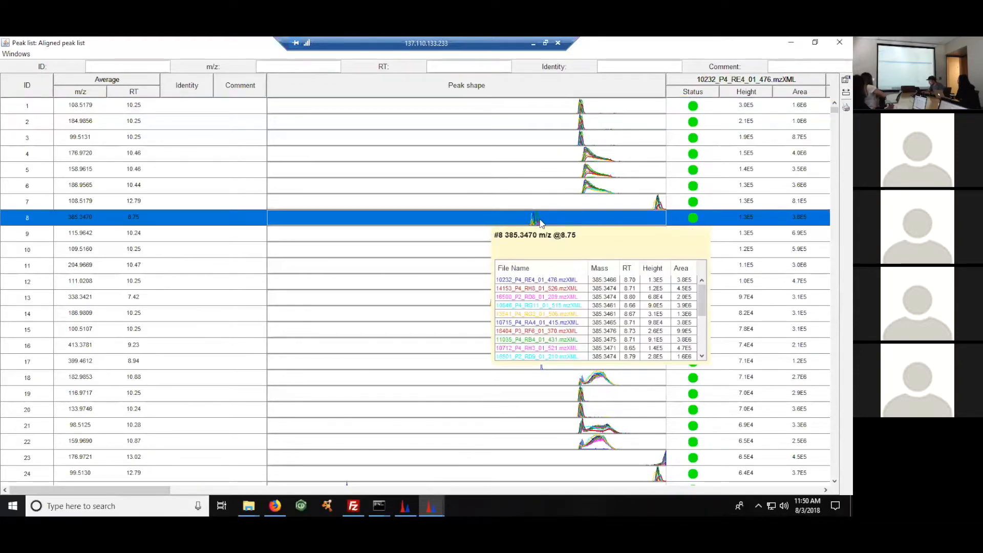
right_click(529, 222)
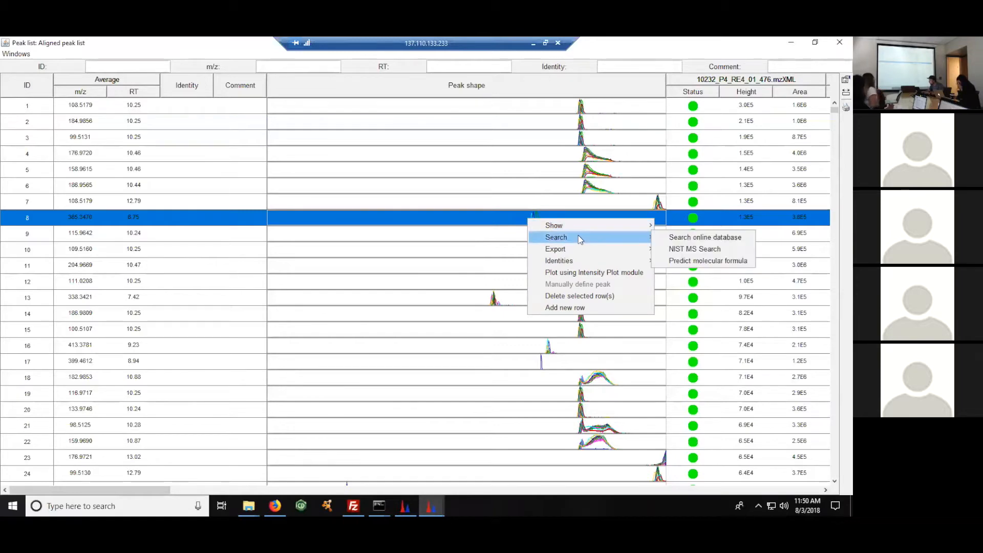
mouse_move(586, 226)
left_click(690, 229)
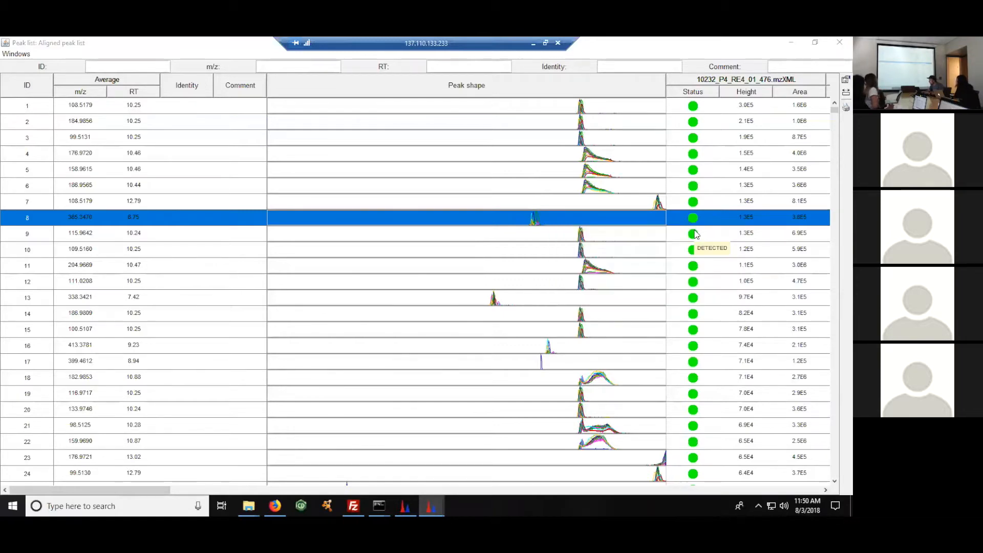
mouse_move(432, 506)
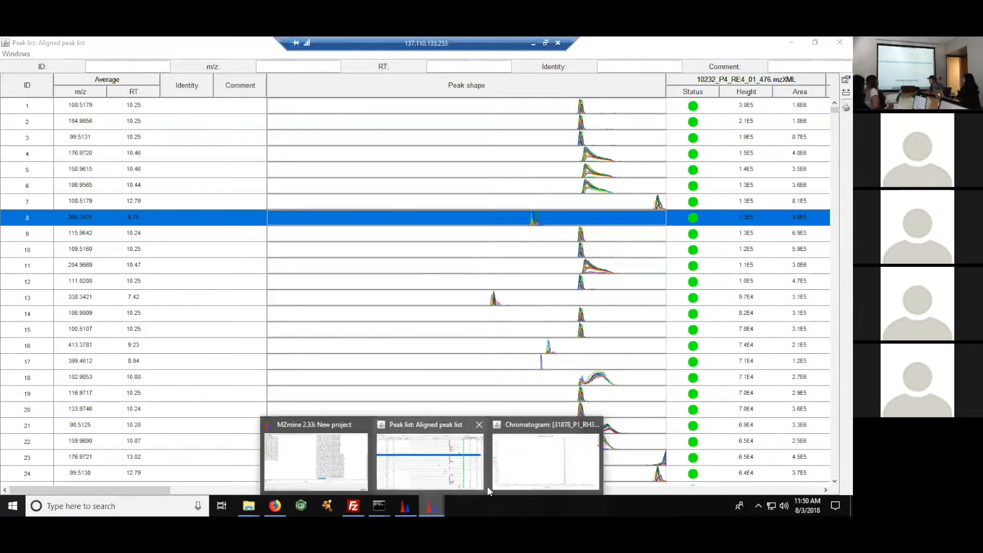
left_click(529, 463)
left_click(840, 43)
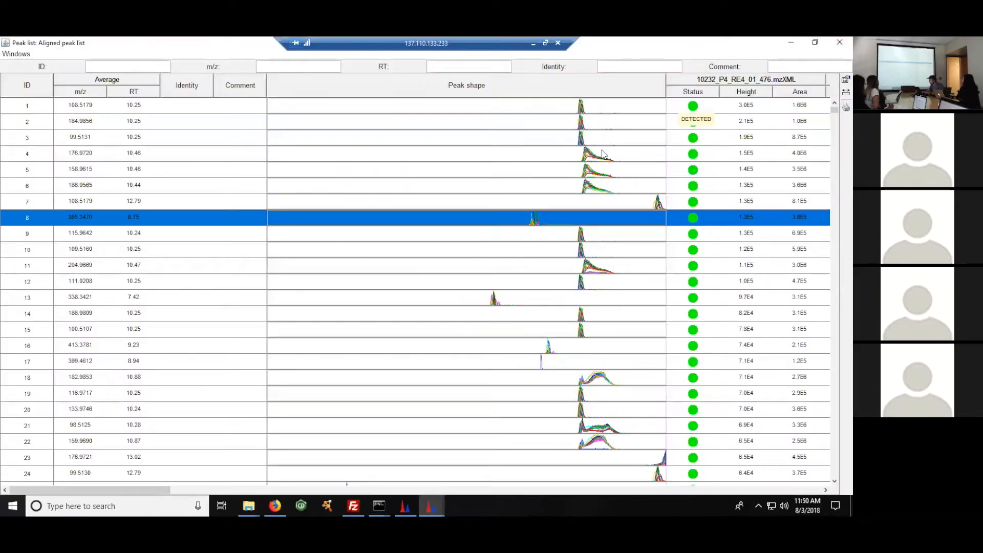
Plot row 8's base peak XIC for m/z 385.3443 - 385.3549 using the XIC parameter dialog, and bring up its chromatogram
right_click(533, 217)
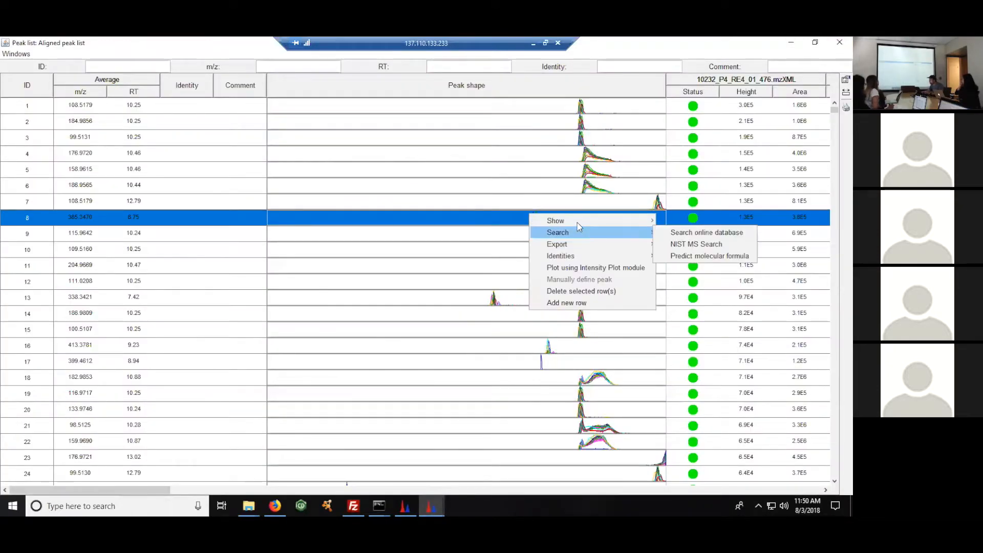
mouse_move(581, 216)
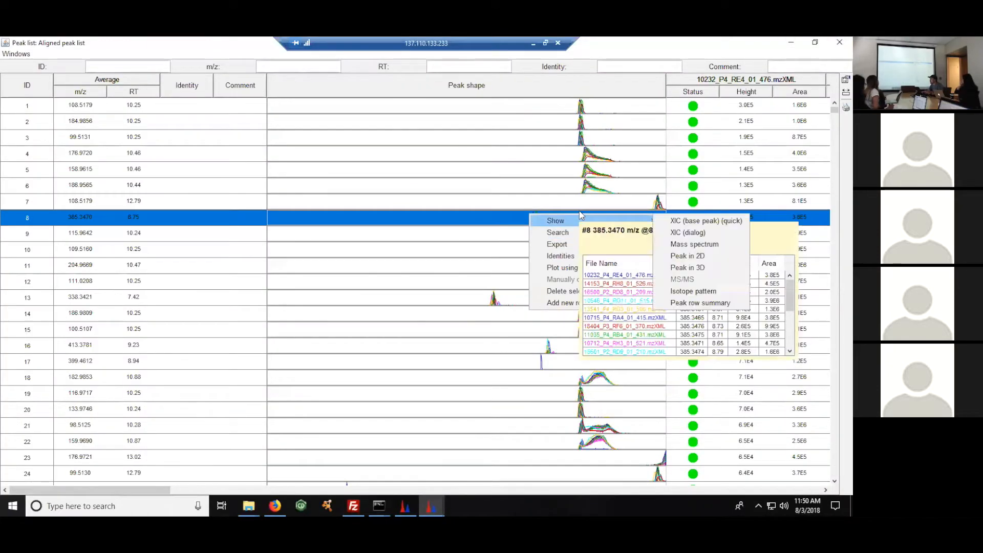
left_click(688, 234)
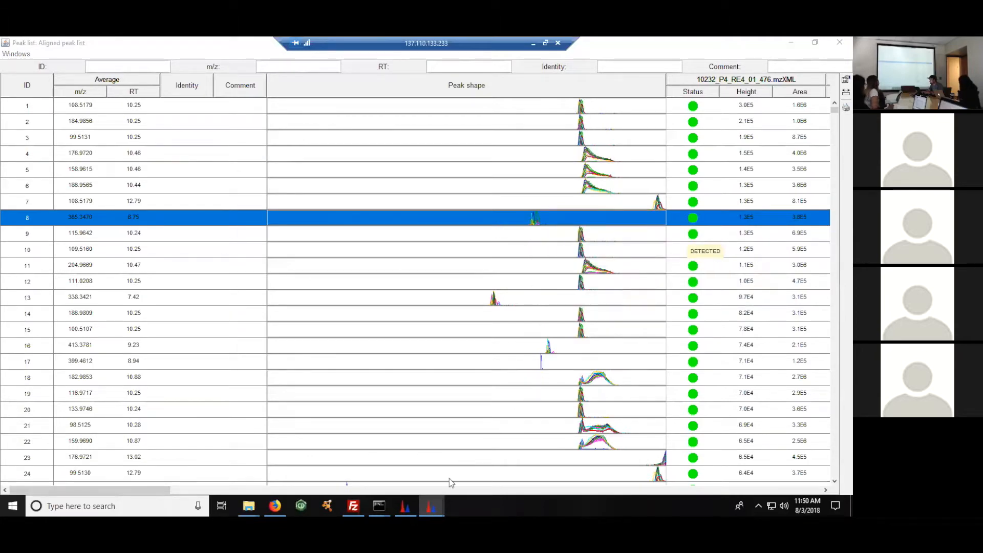
left_click(563, 456)
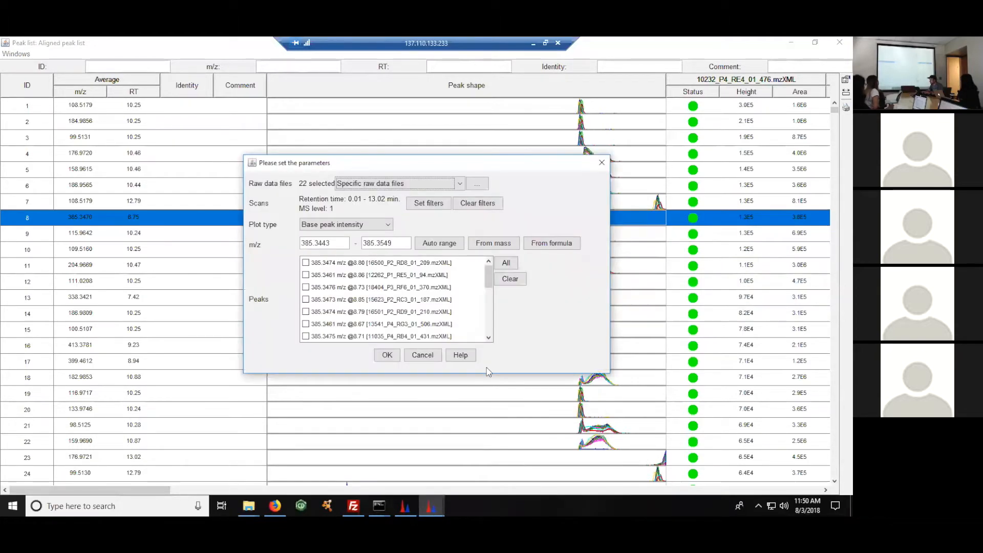
left_click(388, 355)
mouse_move(438, 499)
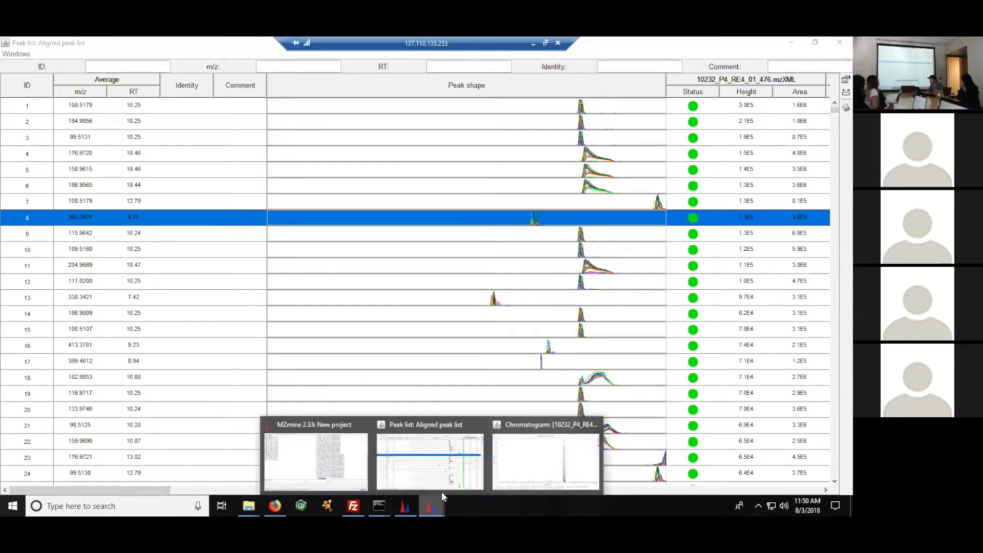
left_click(525, 455)
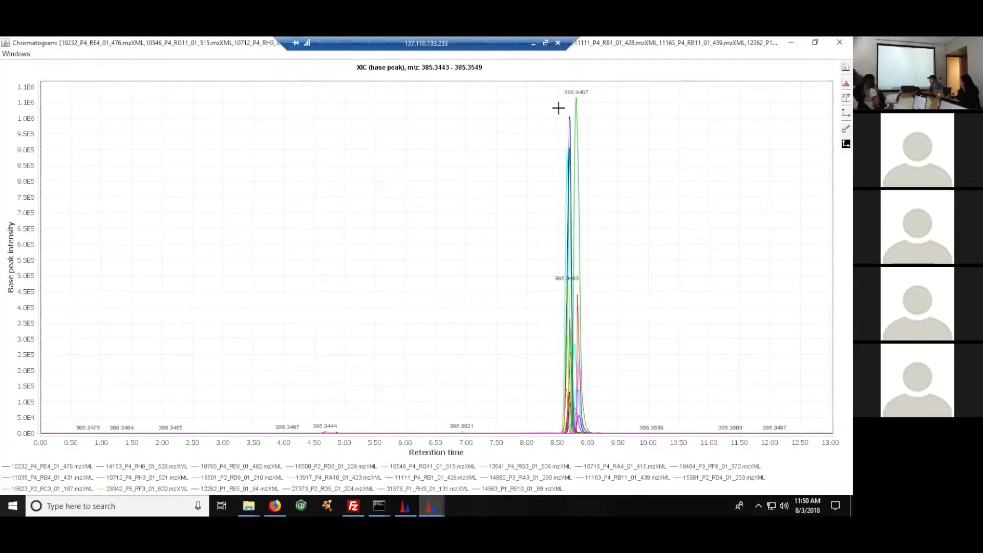
Zoom the chromatogram to retention times of about 8.3 to 10.2, compare the sample peaks, and close the chromatogram and peak list table
left_click_drag(543, 91, 662, 489)
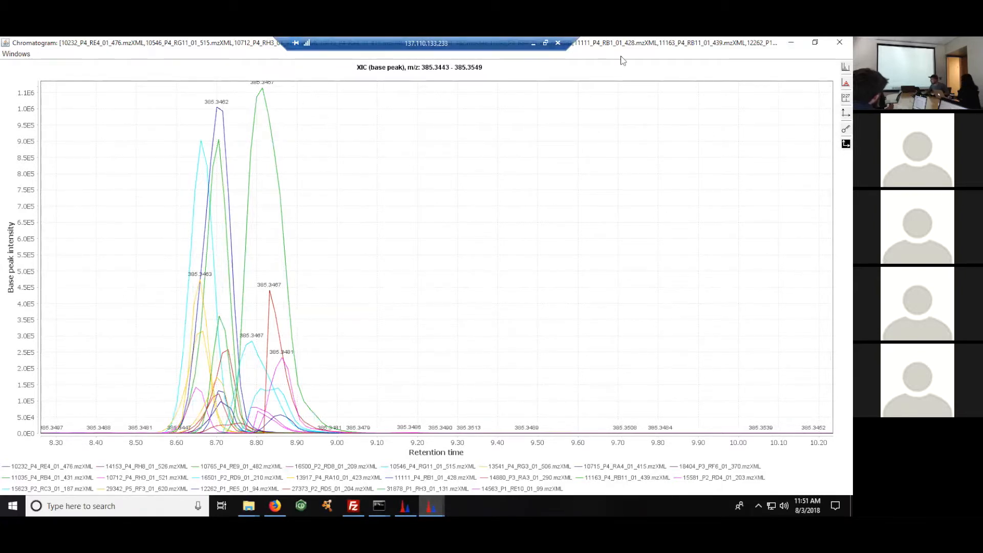
left_click(838, 42)
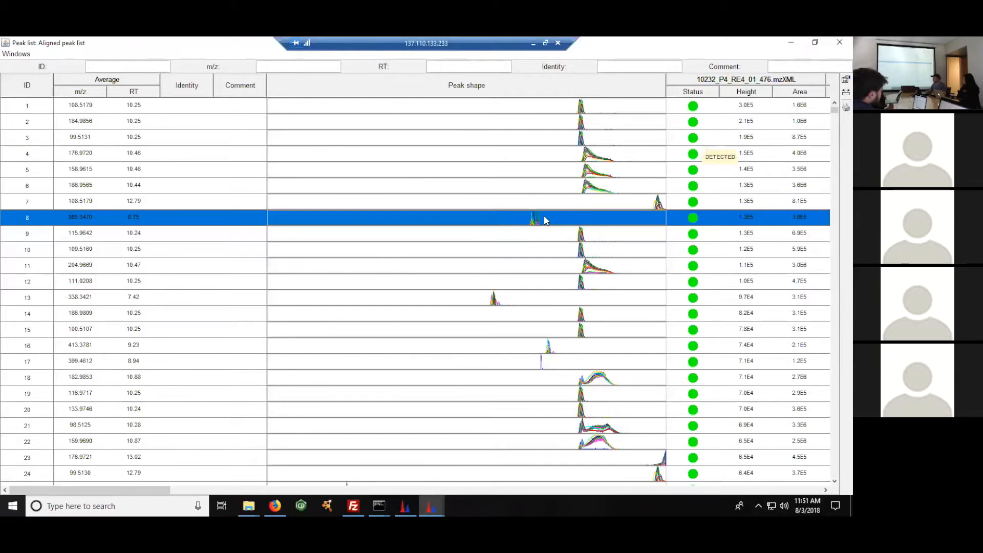
left_click(840, 43)
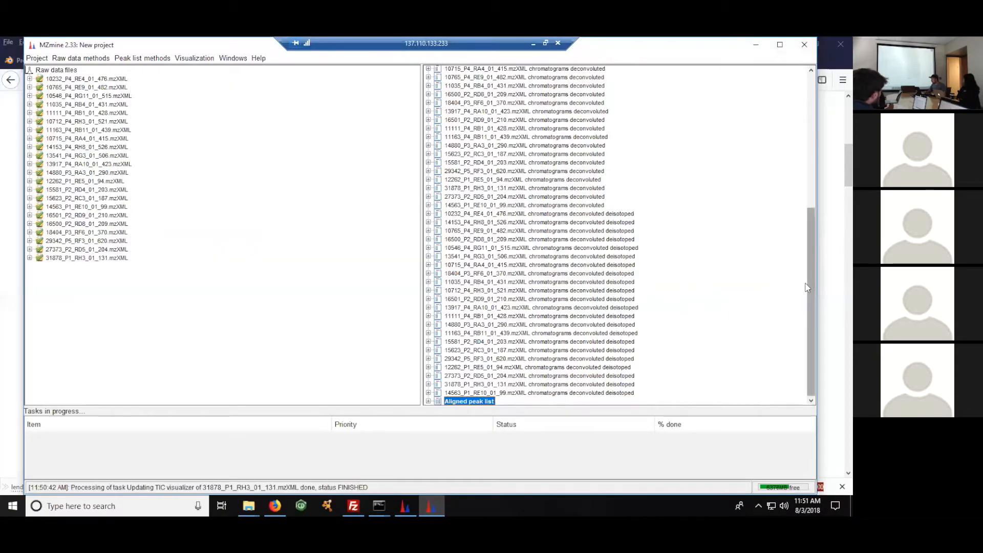
Show the peak list info for Aligned peak list, check its number of rows, and close the information window
right_click(459, 402)
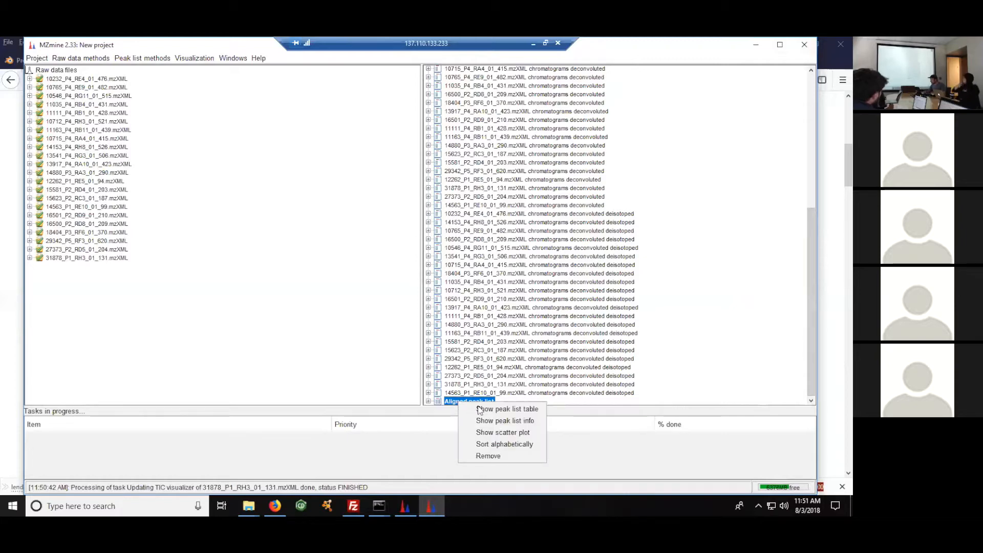
left_click(484, 421)
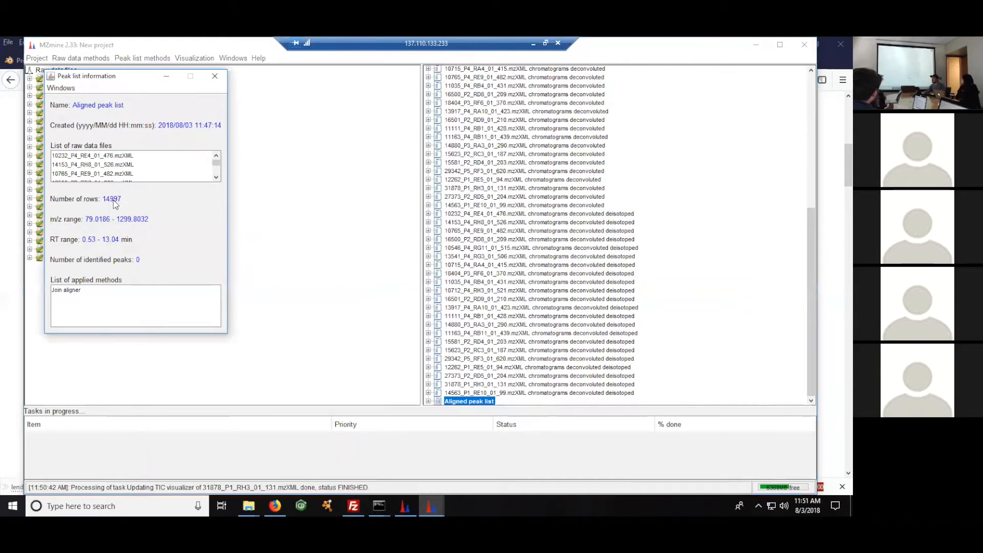
left_click(215, 77)
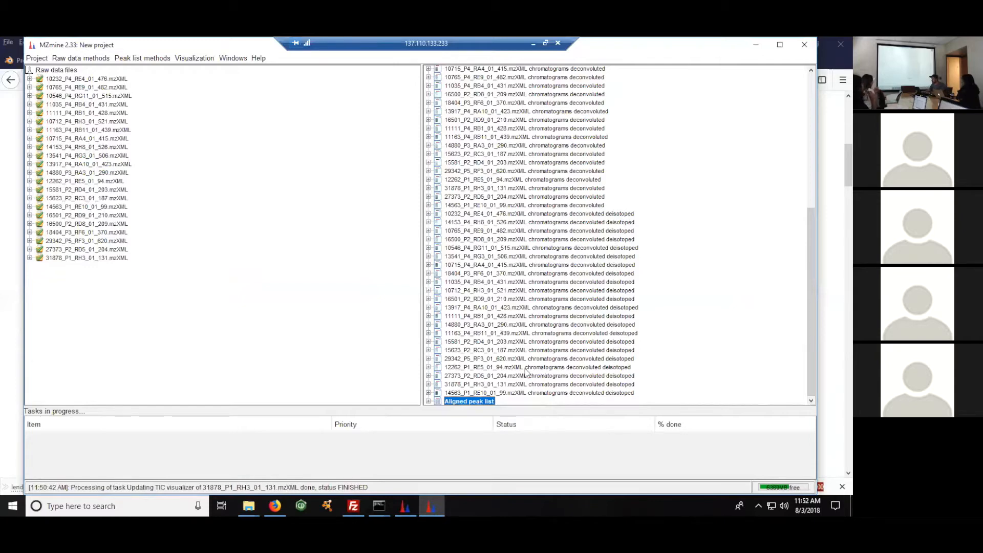
Open the Aligned peak list table, examine the peak shapes in its final rows, and close the table
double_click(478, 403)
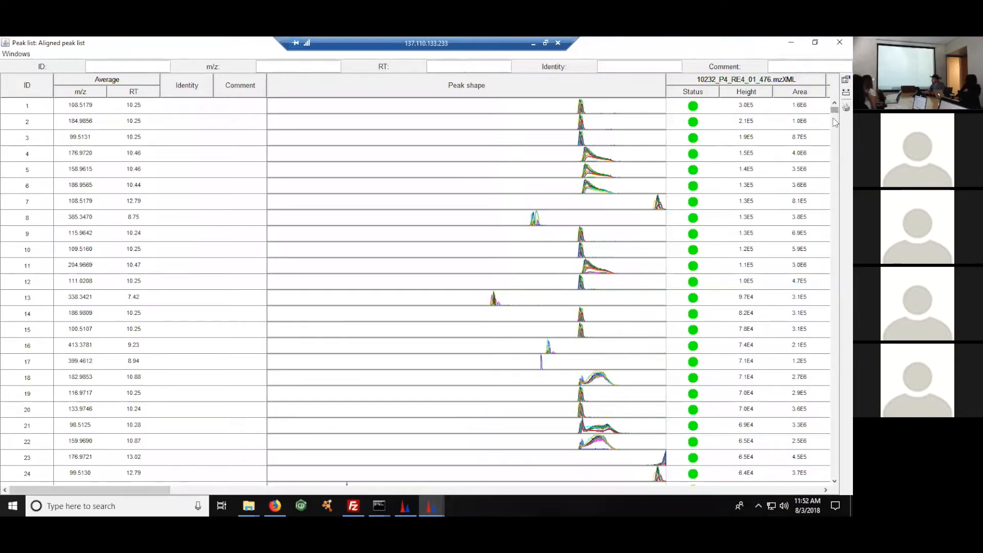
left_click_drag(834, 111, 835, 484)
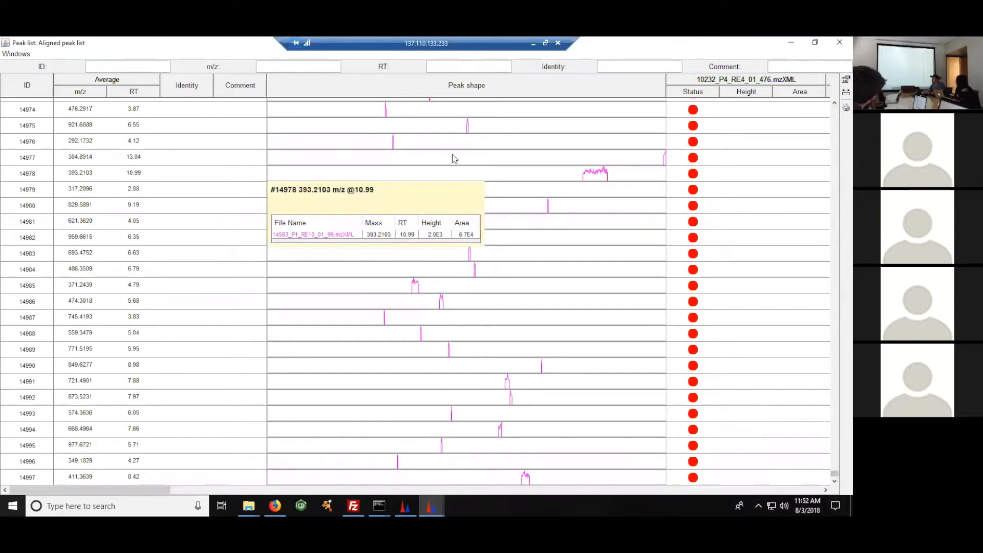
left_click(571, 179)
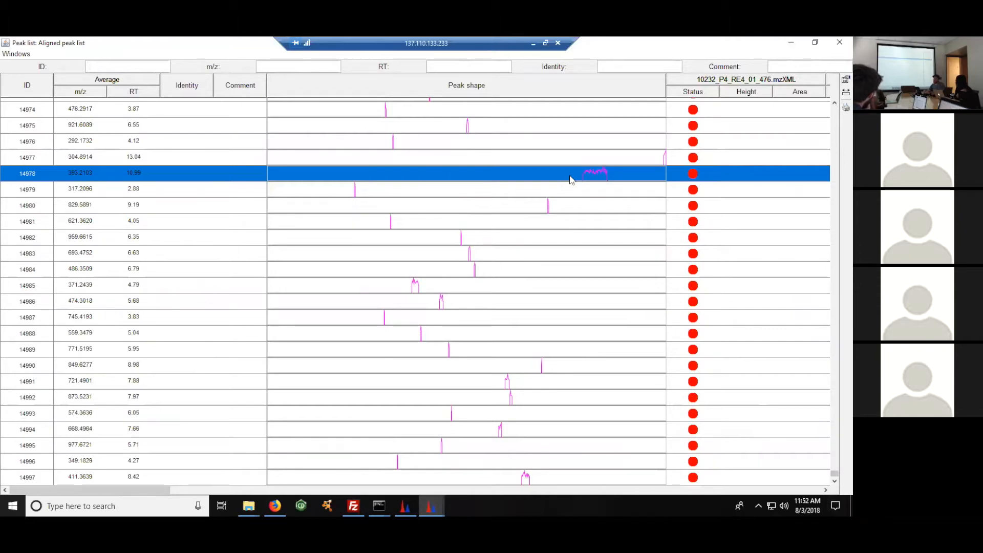
scroll(569, 179, "up", 1)
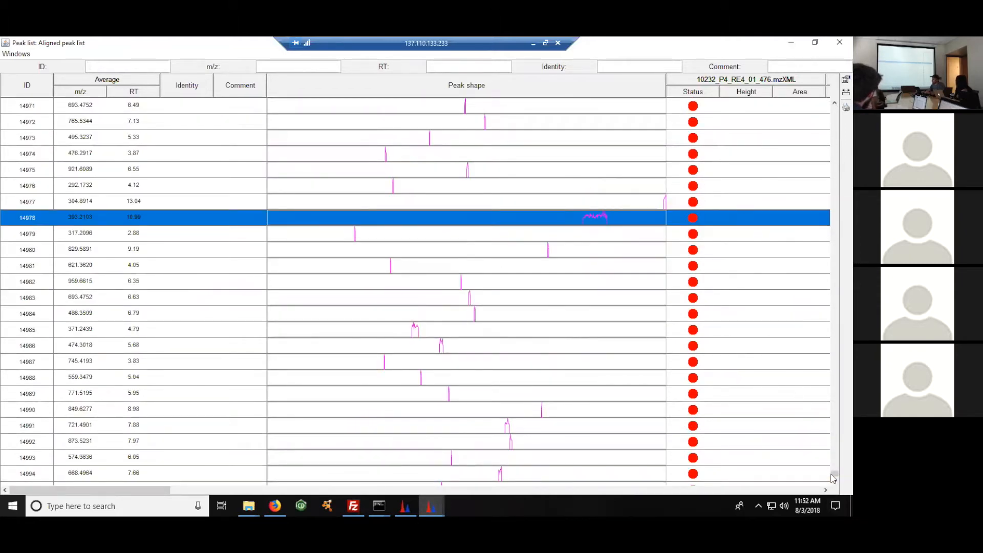
left_click_drag(835, 479, 835, 476)
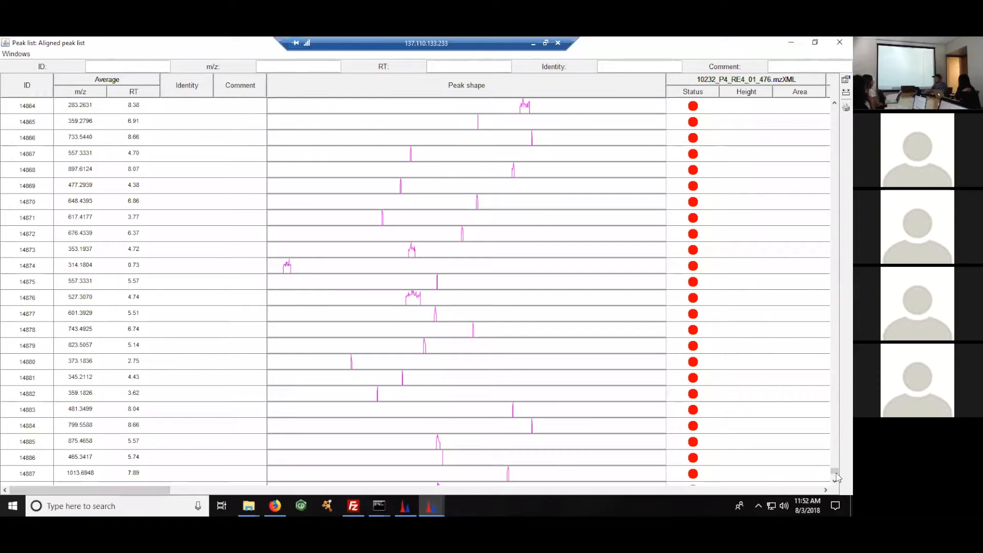
left_click(840, 42)
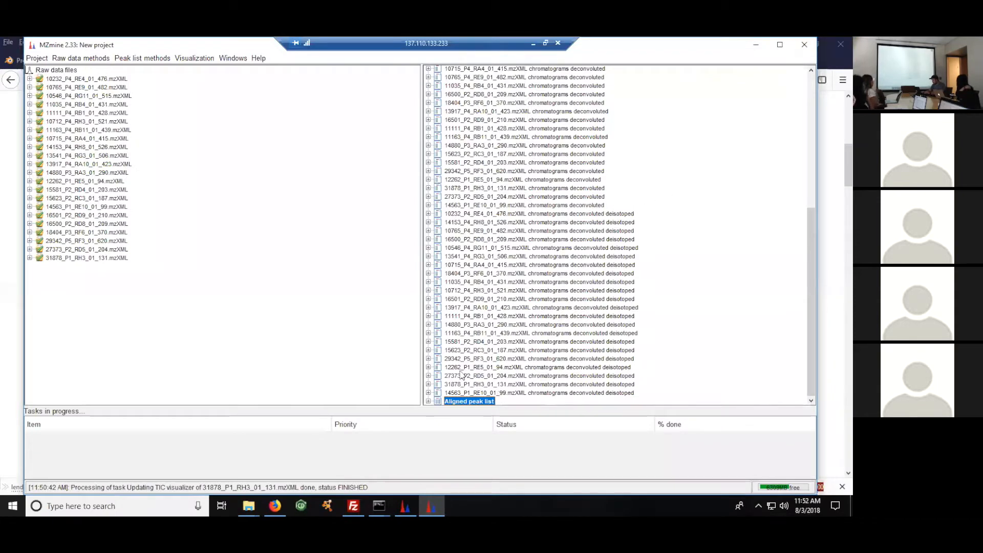
Set up a Peak list rows filter for Aligned peak list that keeps only peaks with an MS2 scan and does not reset the peak number ID
left_click(138, 59)
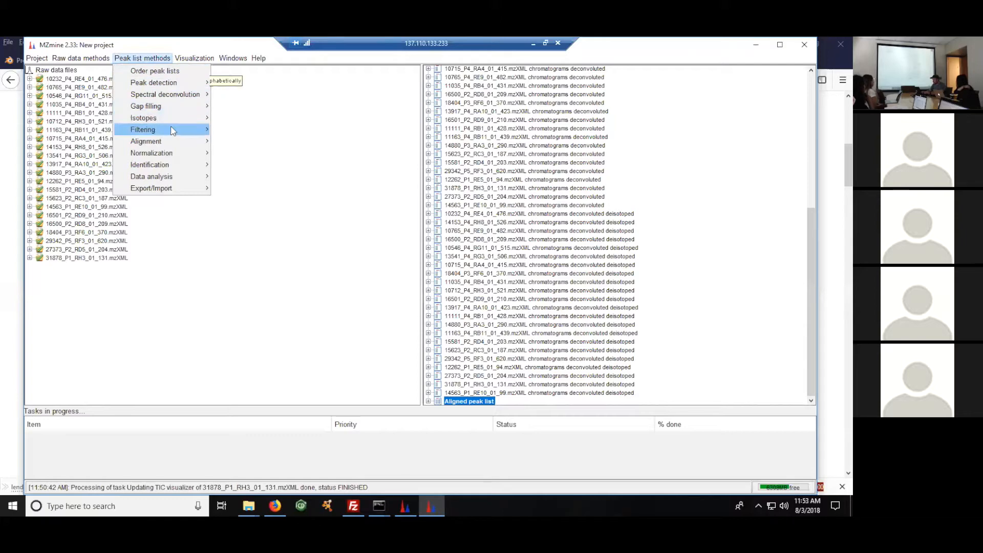
mouse_move(173, 131)
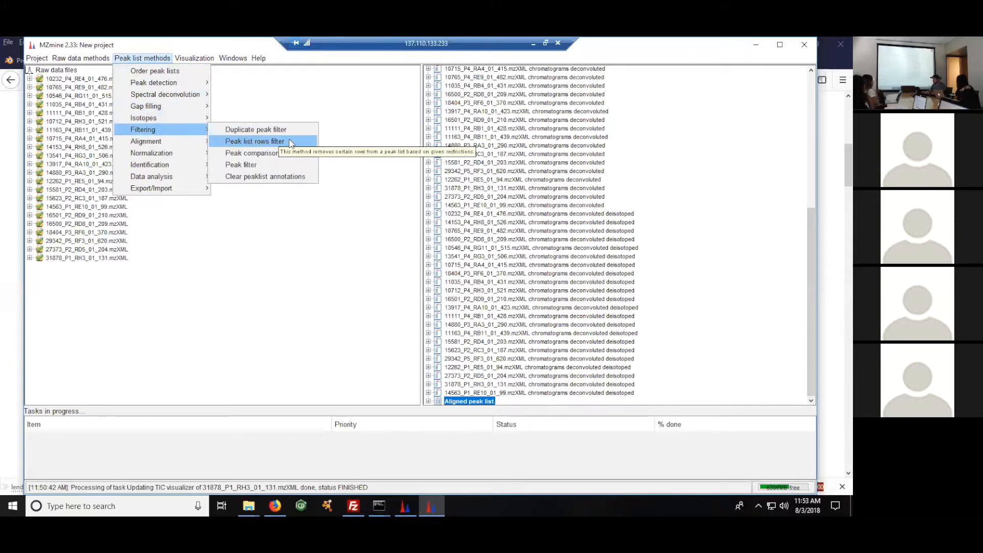
left_click(290, 143)
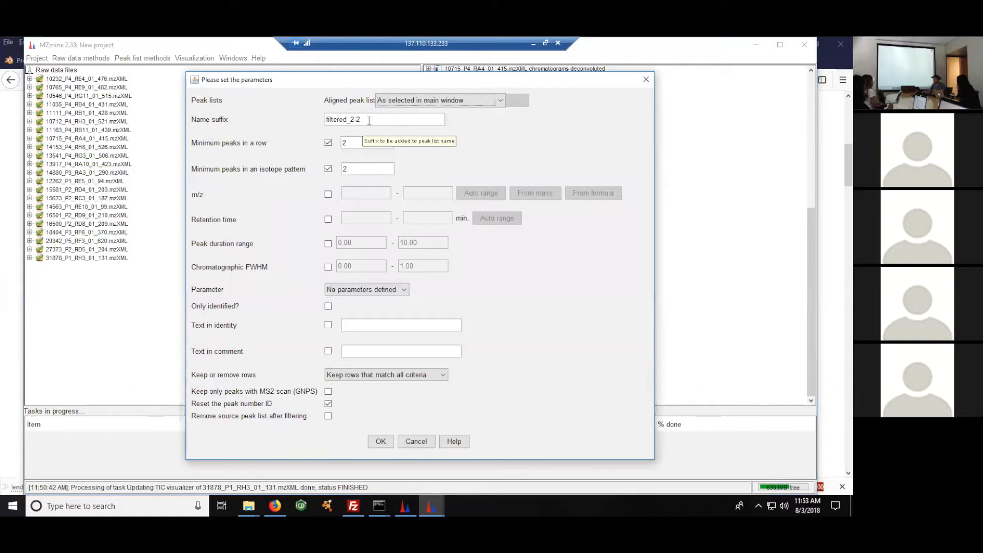
double_click(345, 143)
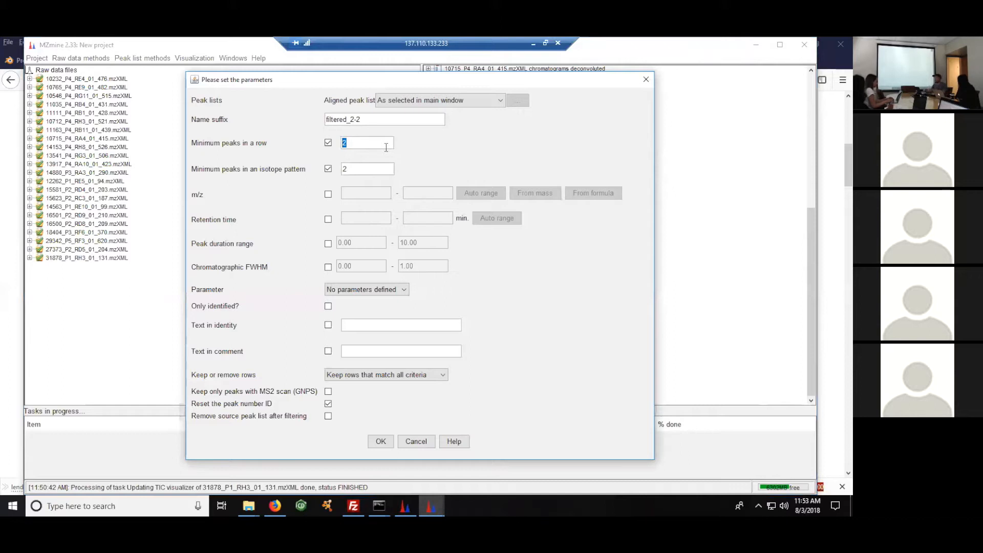
key("Tab")
left_click(328, 404)
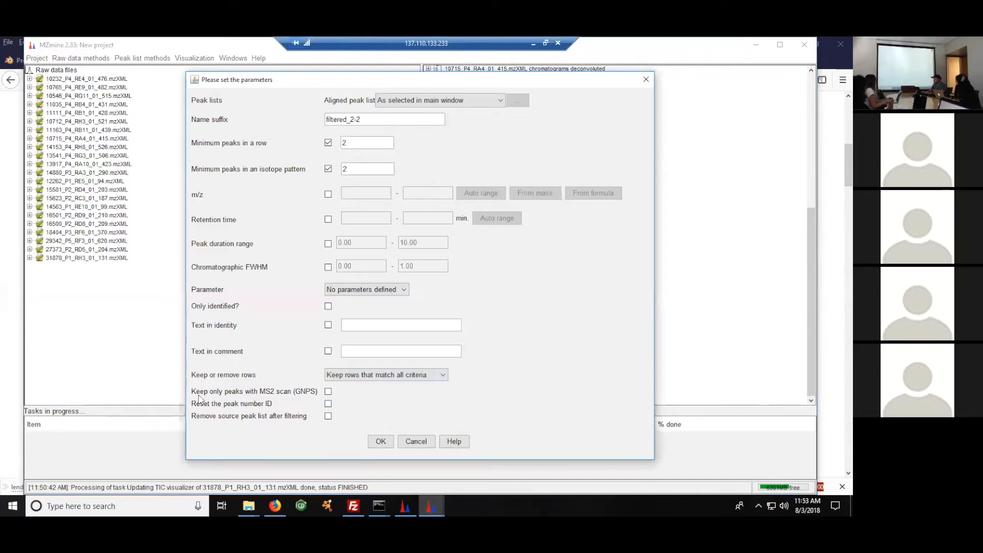
left_click(329, 392)
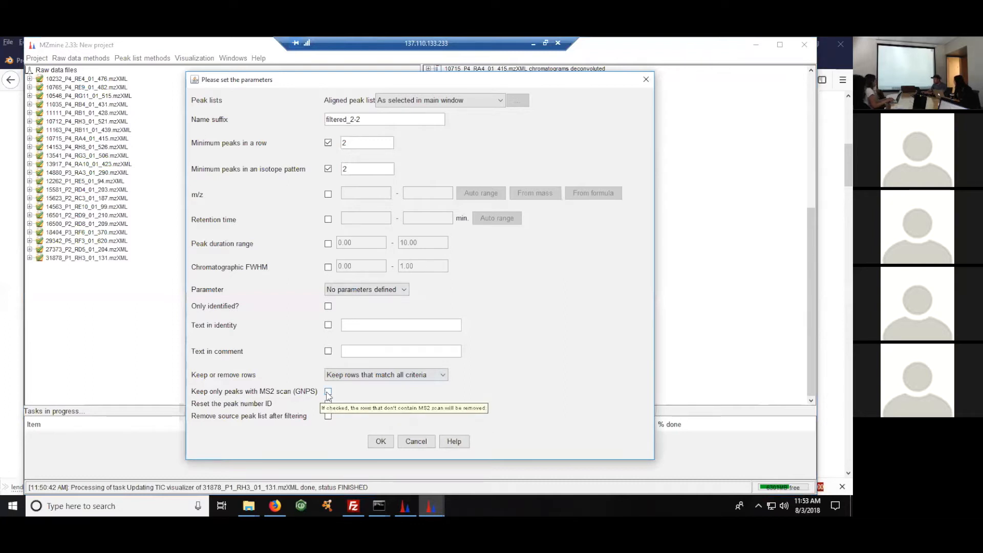
Set the filter's name suffix to filtered_2-2_MSMSonly and run it
left_click(366, 120)
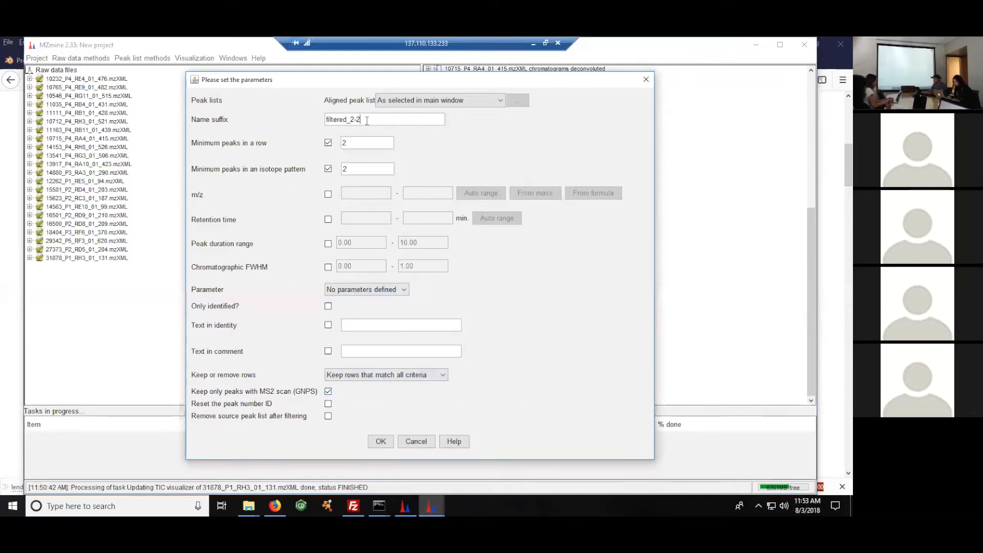
type("_MSMSonly")
left_click(379, 441)
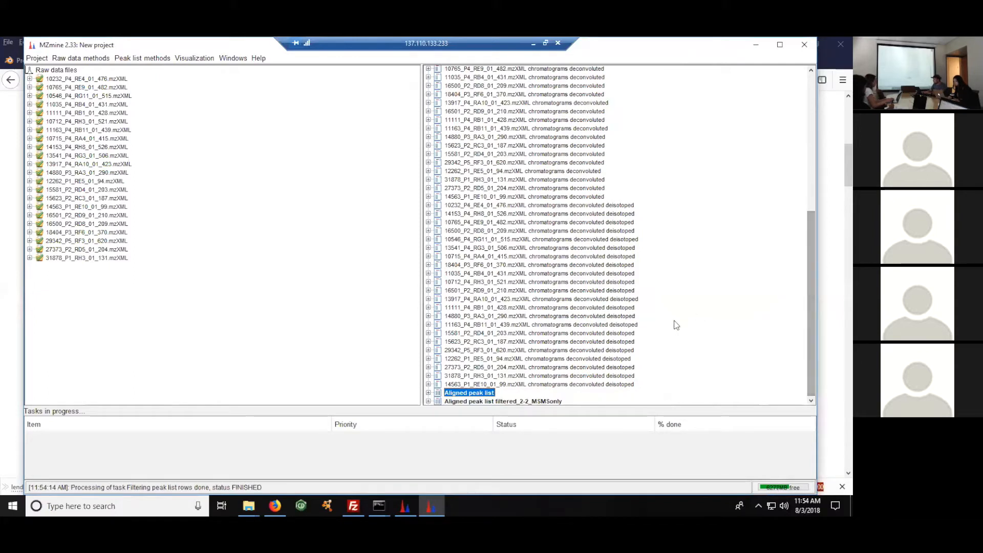
Show the peak list info for Aligned peak list filtered_2-2_MSMSonly, check its number of rows, and close the information window
left_click(532, 403)
right_click(533, 404)
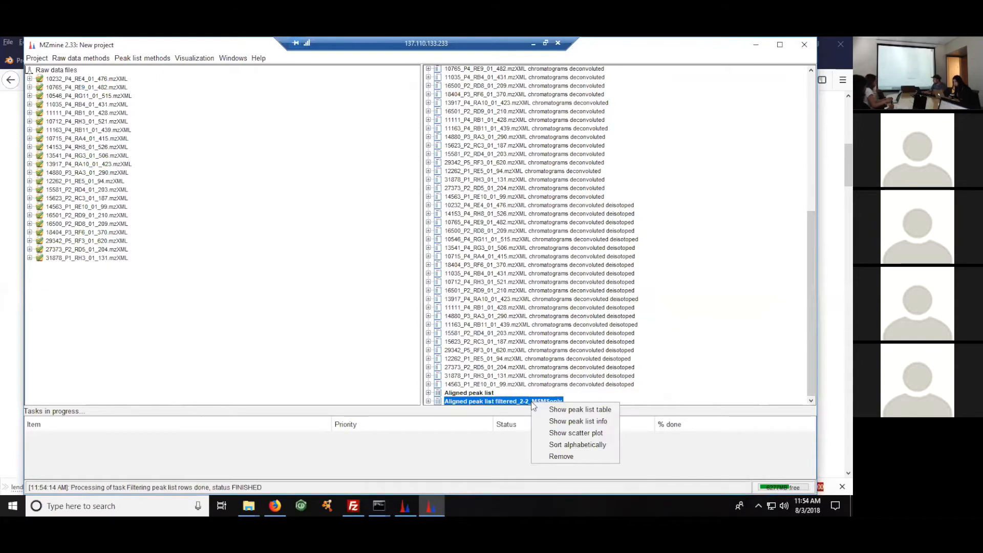
left_click(583, 421)
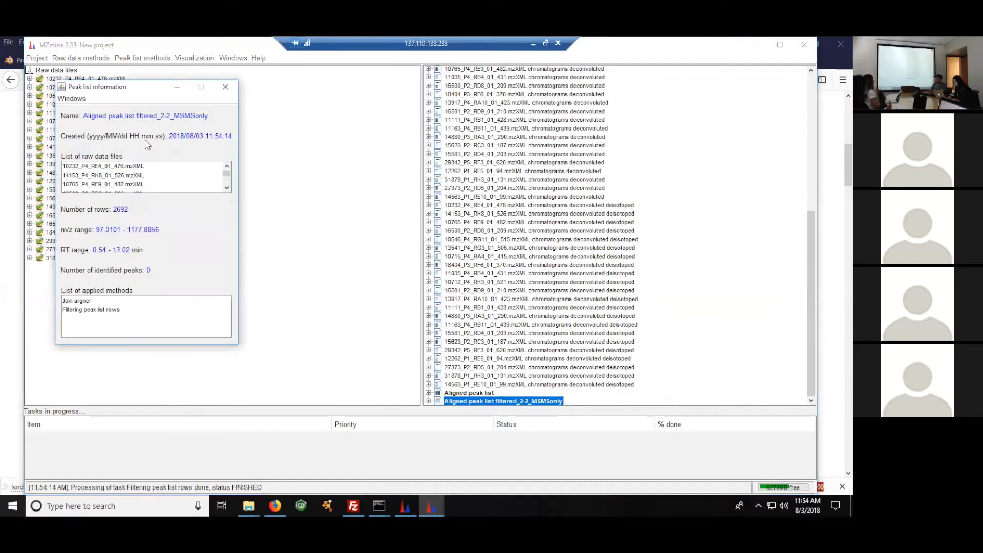
left_click(225, 86)
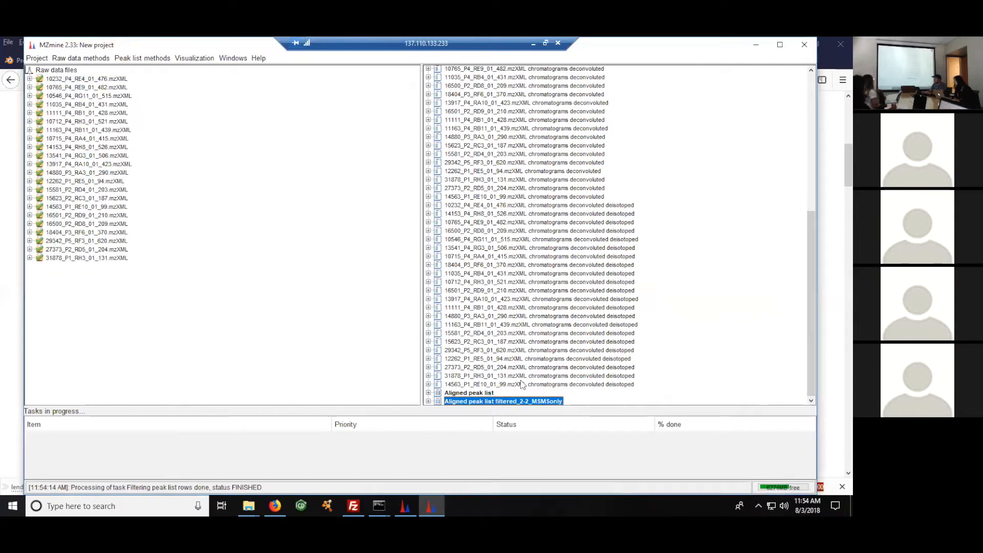
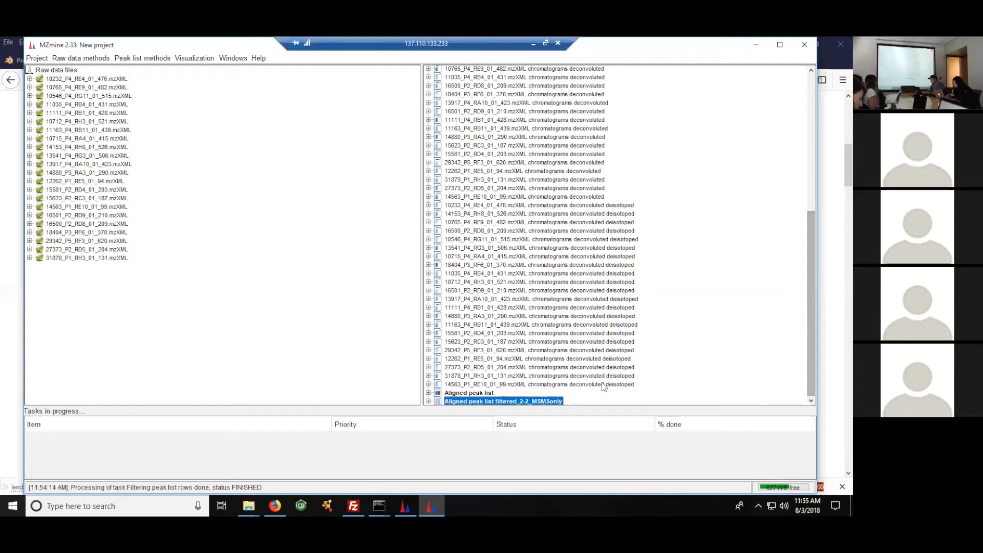
Open the filtered_2-2_MSMSonly peak list table, examine peak shapes from the first to the last rows, and close the table
double_click(499, 402)
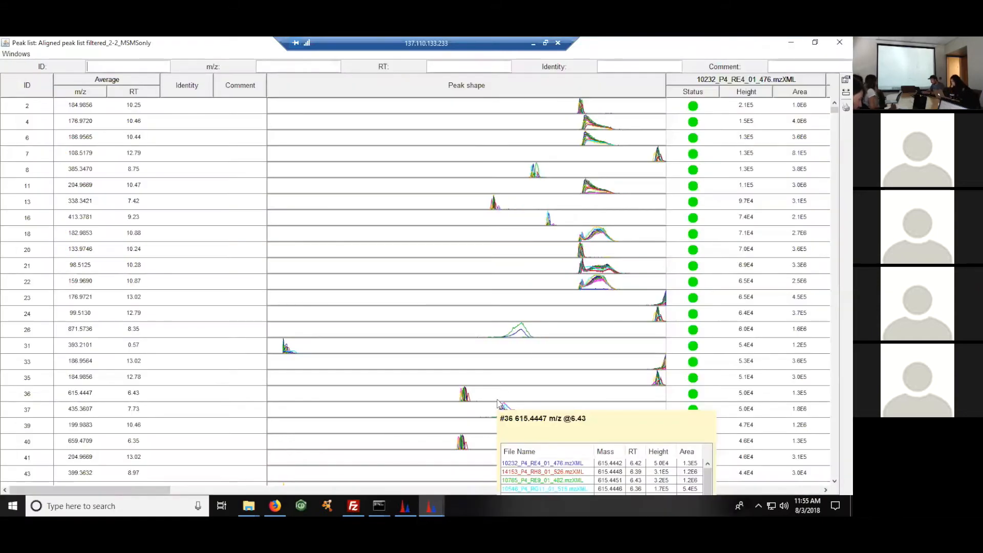
scroll(487, 358, "down", 10)
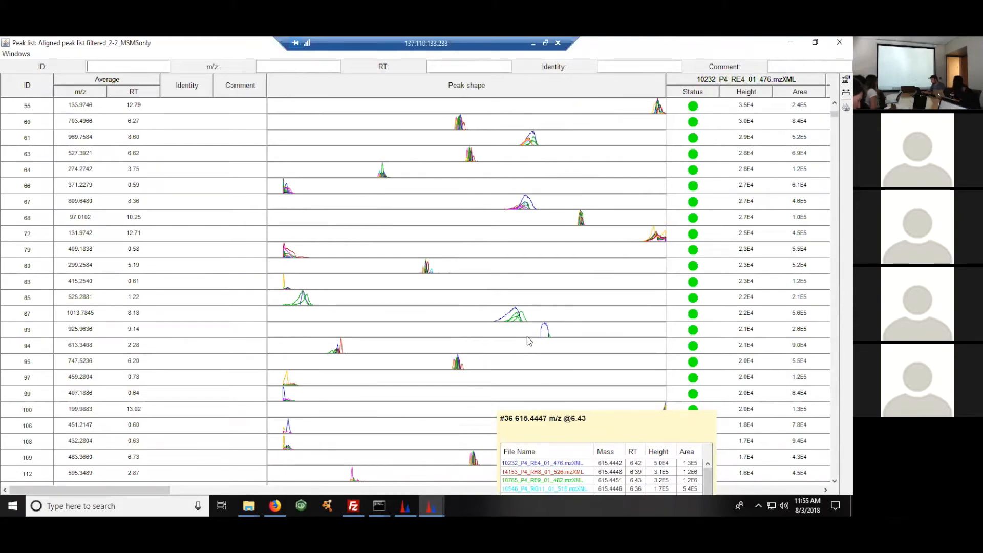
left_click_drag(838, 119, 830, 488)
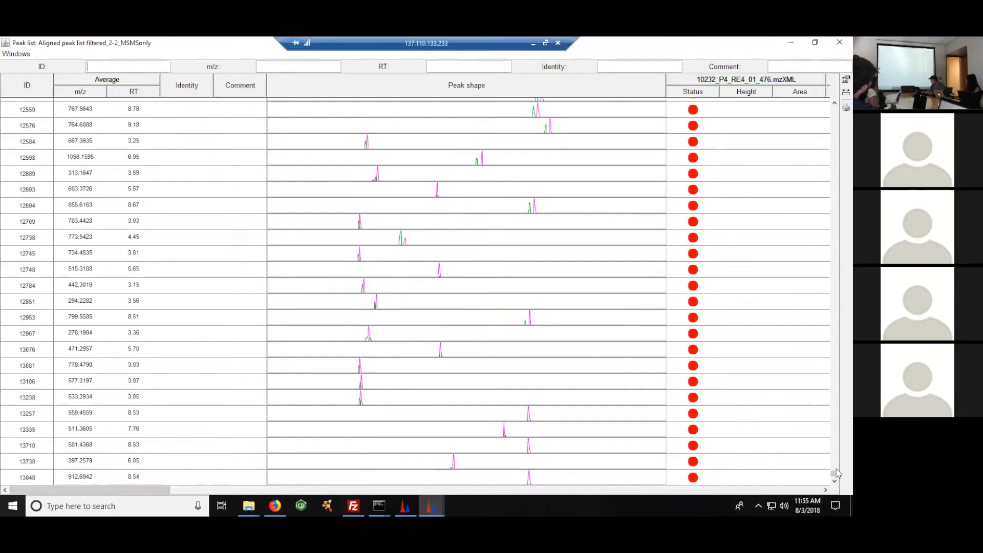
scroll(836, 473, "up", 8)
scroll(835, 474, "up", 15)
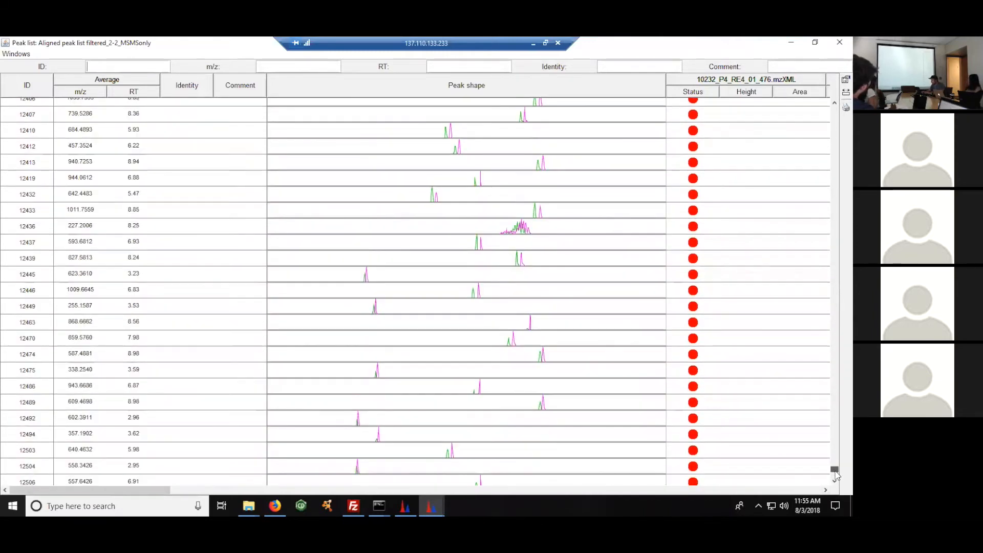
left_click_drag(836, 412, 837, 38)
left_click(838, 41)
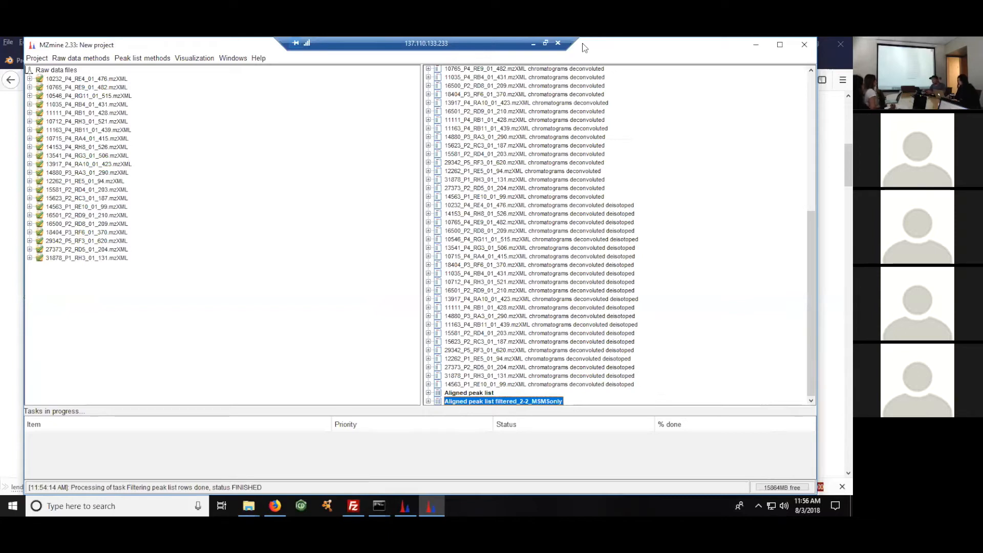
Open the filtered_2-2_MSMSonly peak list table, examine the peak detection status across the sample columns, and close the table
double_click(538, 402)
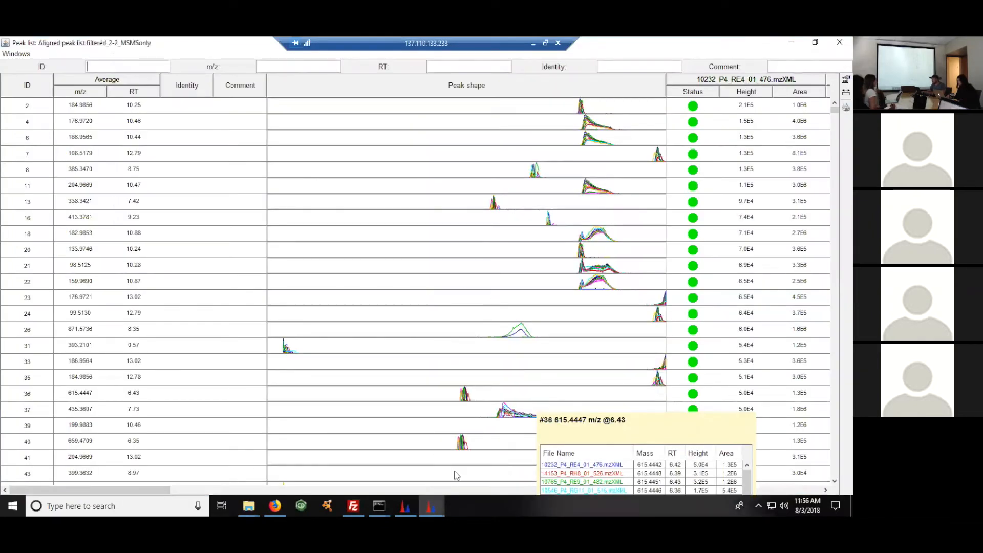
left_click_drag(121, 492, 232, 490)
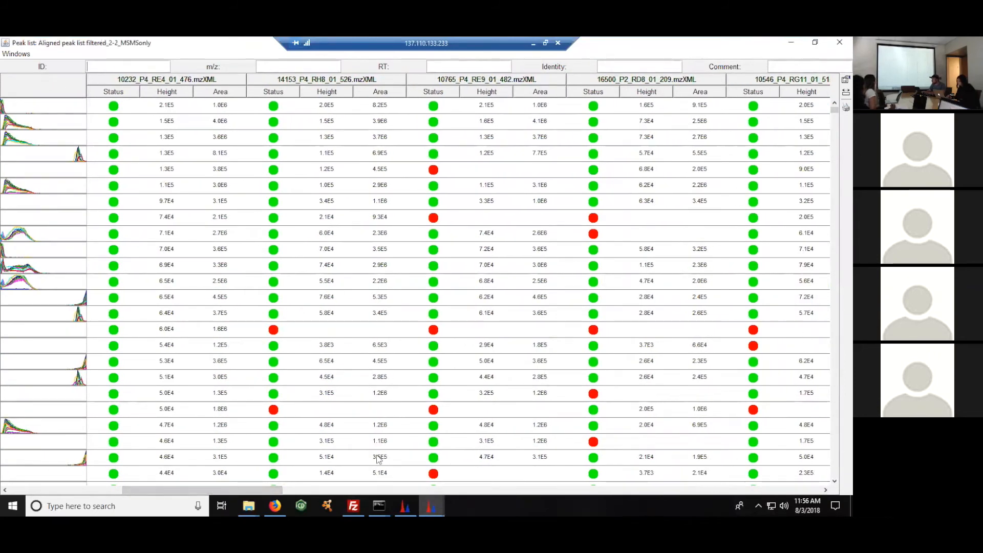
left_click_drag(280, 491, 292, 492)
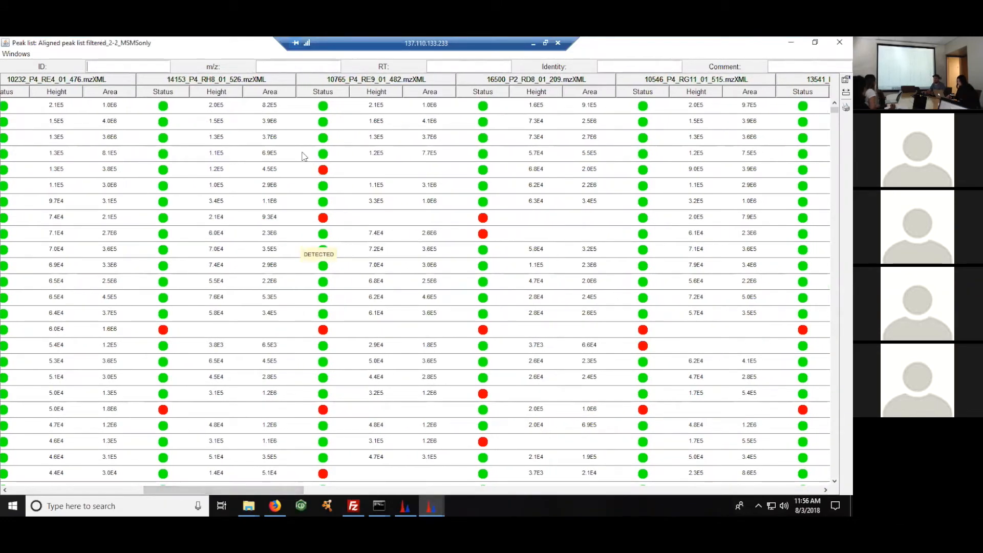
left_click_drag(274, 487, 106, 433)
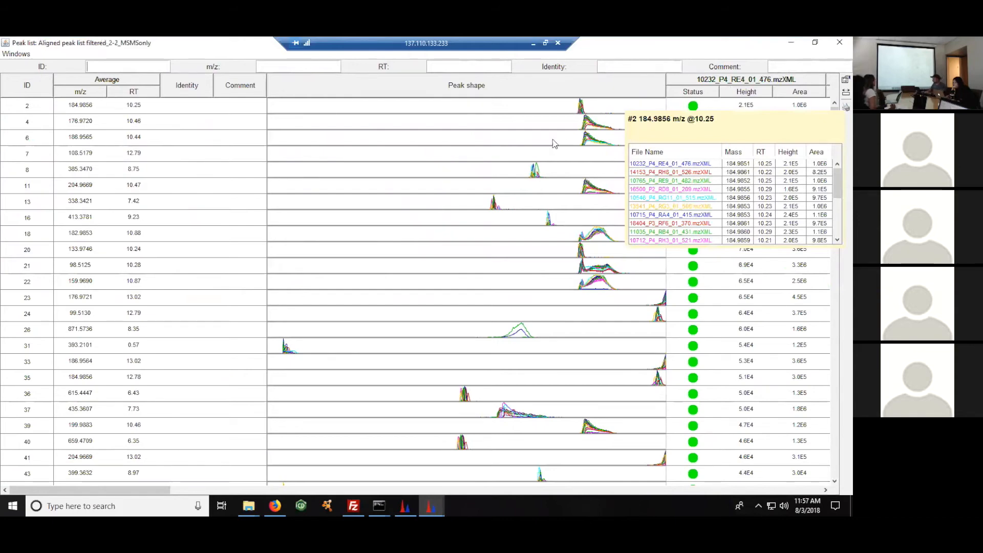
left_click(838, 43)
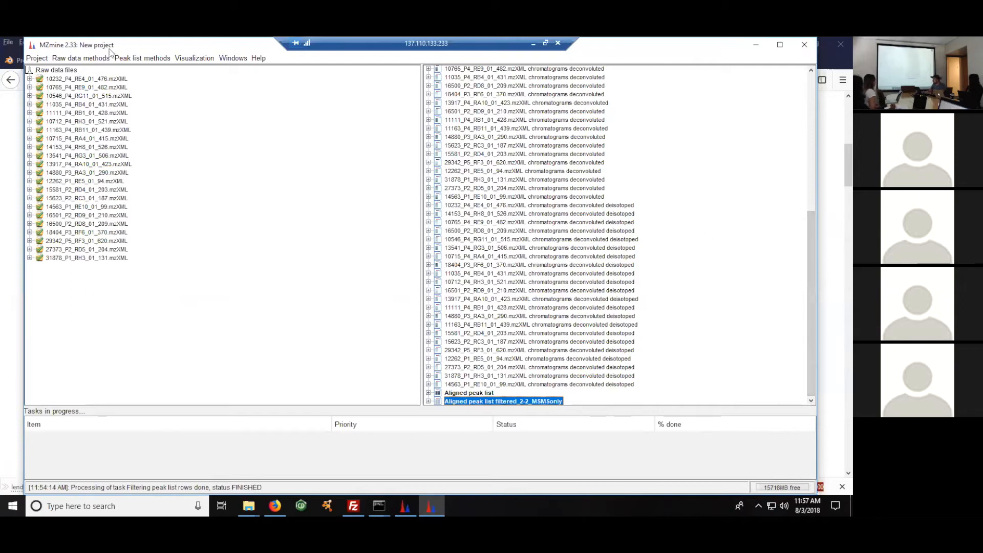
Set up Peak finder gap filling for the filtered_2-2_MSMSonly list with an m/z tolerance of 0.00 m/z or 20 ppm
left_click(138, 59)
mouse_move(180, 105)
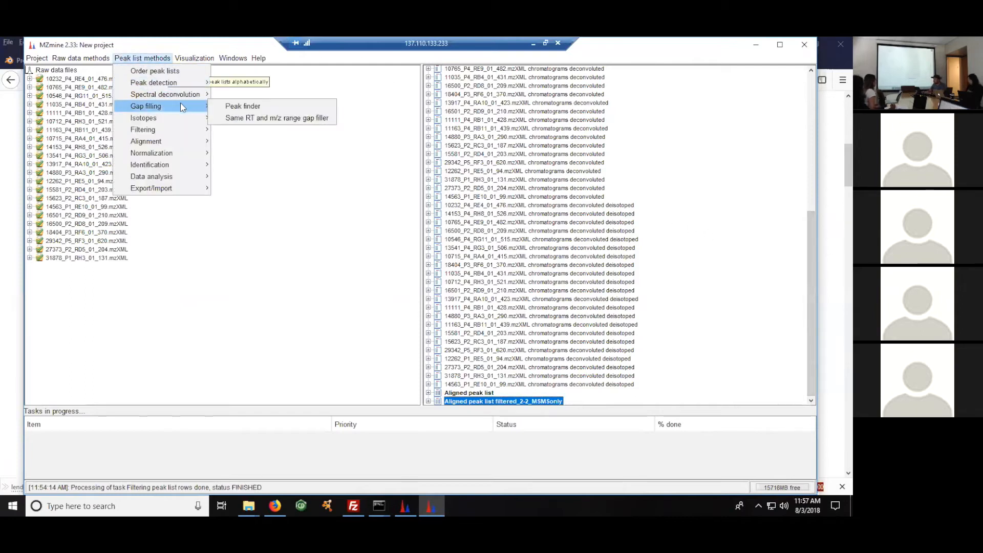
left_click(251, 106)
left_click(357, 245)
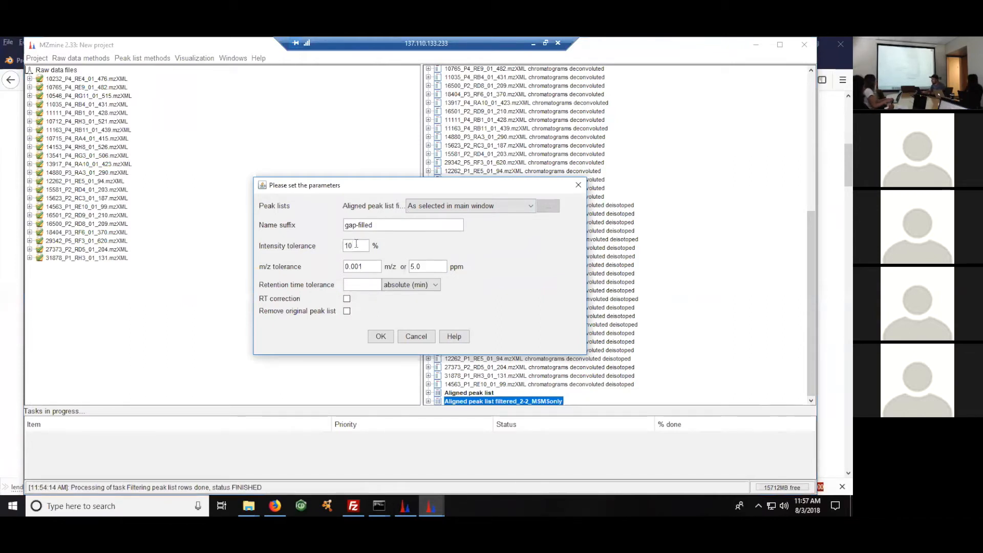
left_click(371, 266)
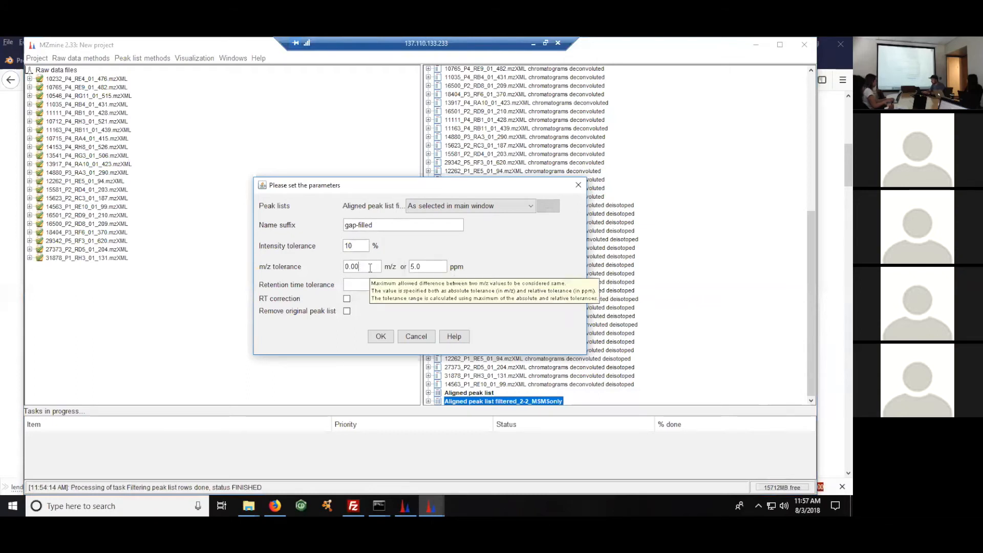
key("Tab")
type("20")
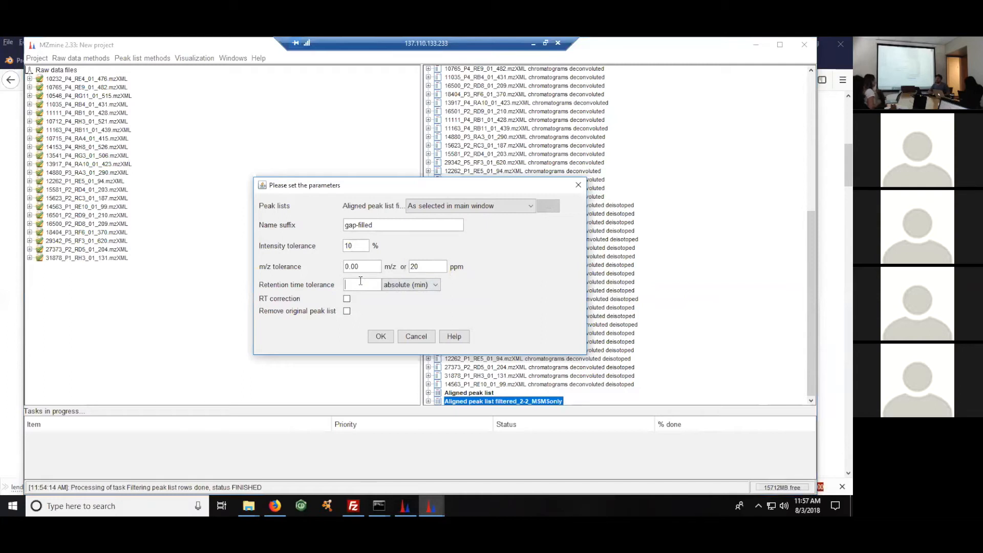
Set the absolute retention time tolerance to 0.2 min and run the gap filling
type("0.")
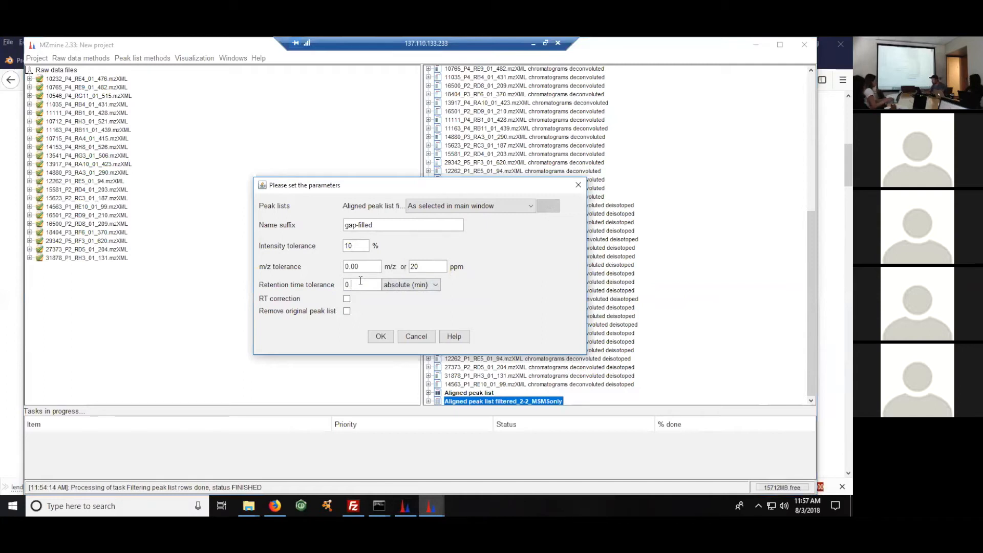
type("2")
left_click_drag(348, 183, 318, 164)
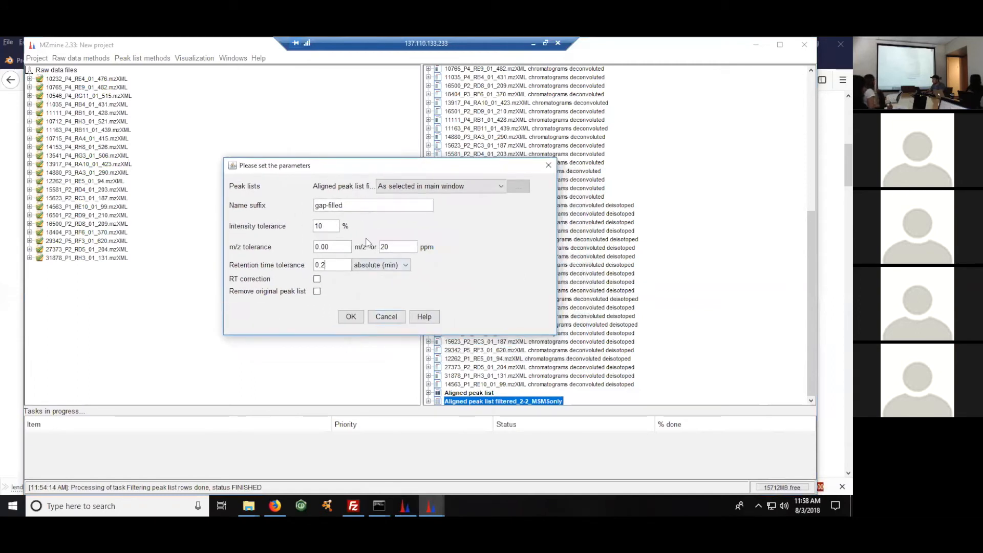
left_click(349, 315)
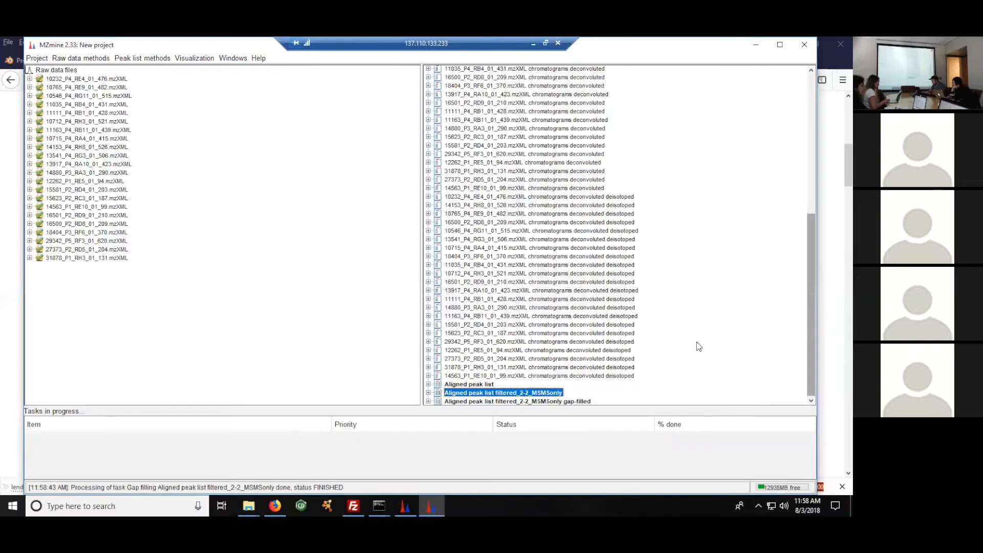
Open the gap-filled peak list table, examine the peak status of all samples through to the last column, and close the table
double_click(534, 401)
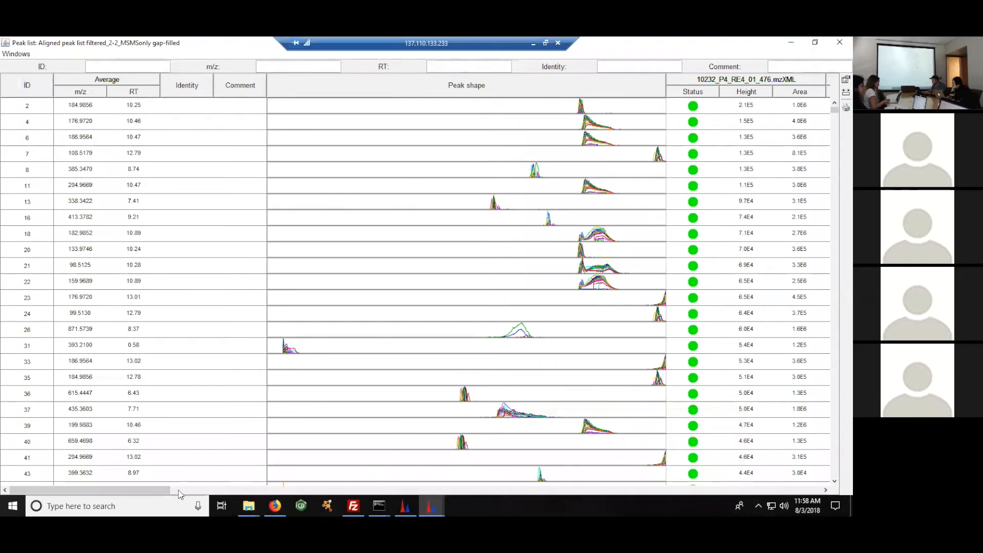
left_click_drag(172, 491, 264, 481)
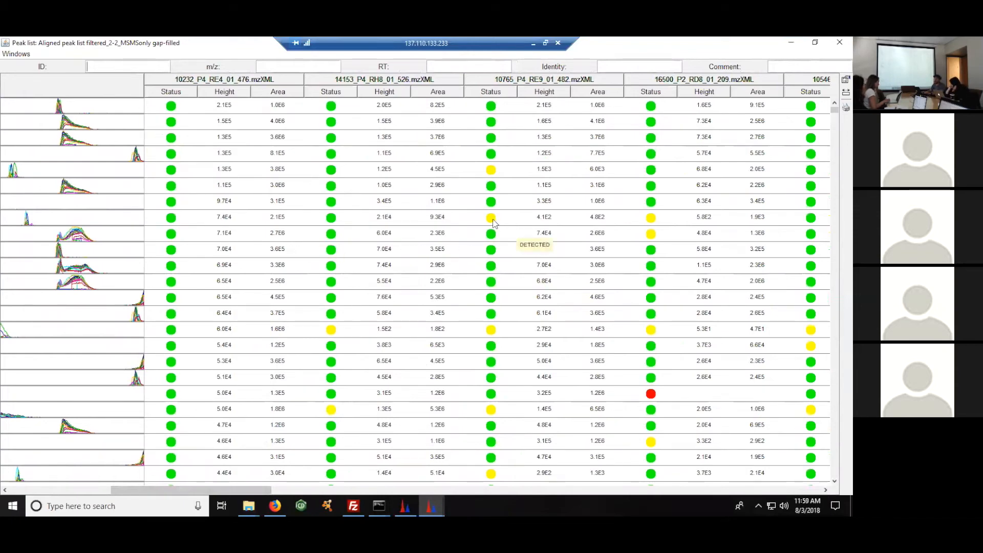
left_click_drag(212, 490, 389, 490)
scroll(418, 282, "right", 5)
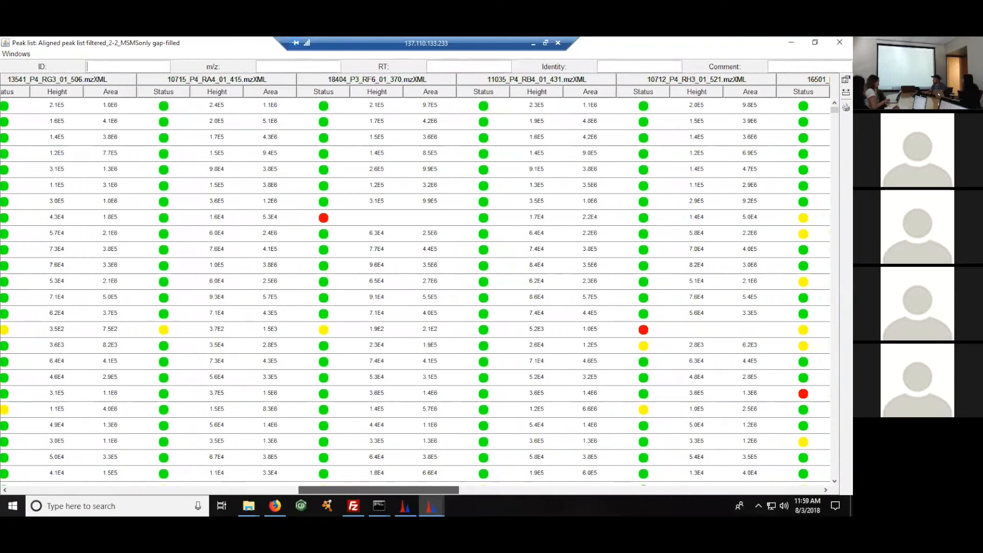
scroll(418, 281, "right", 9)
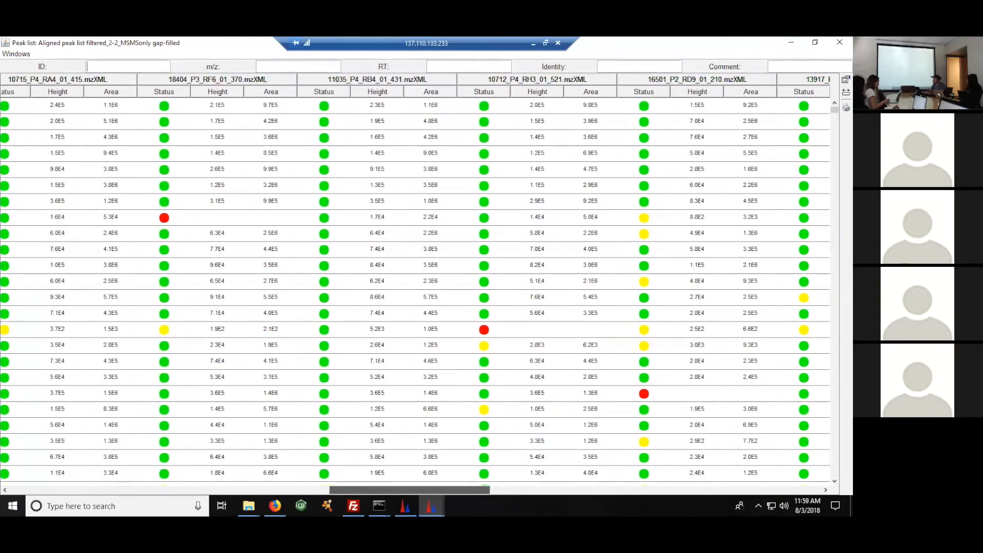
scroll(418, 282, "right", 20)
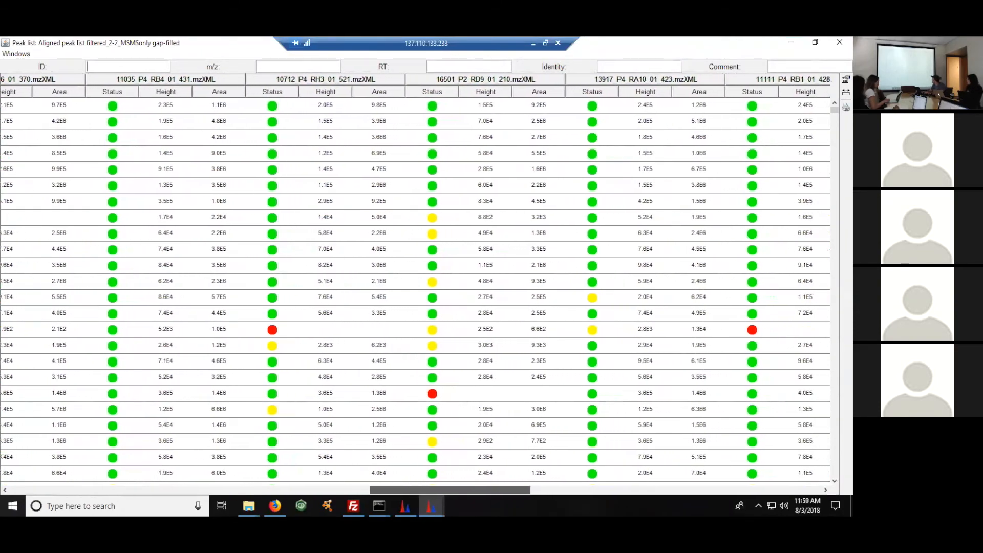
scroll(806, 179, "right", 20)
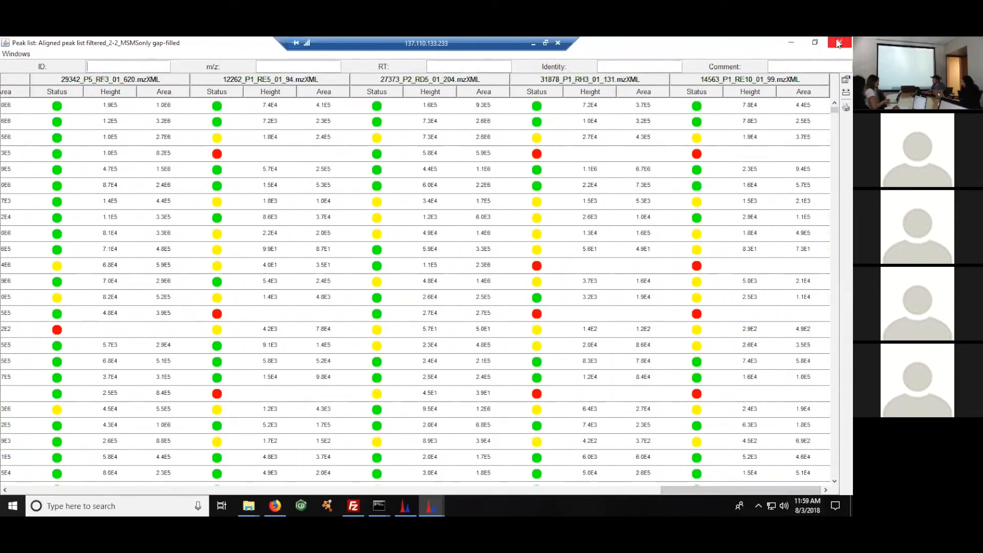
left_click(839, 43)
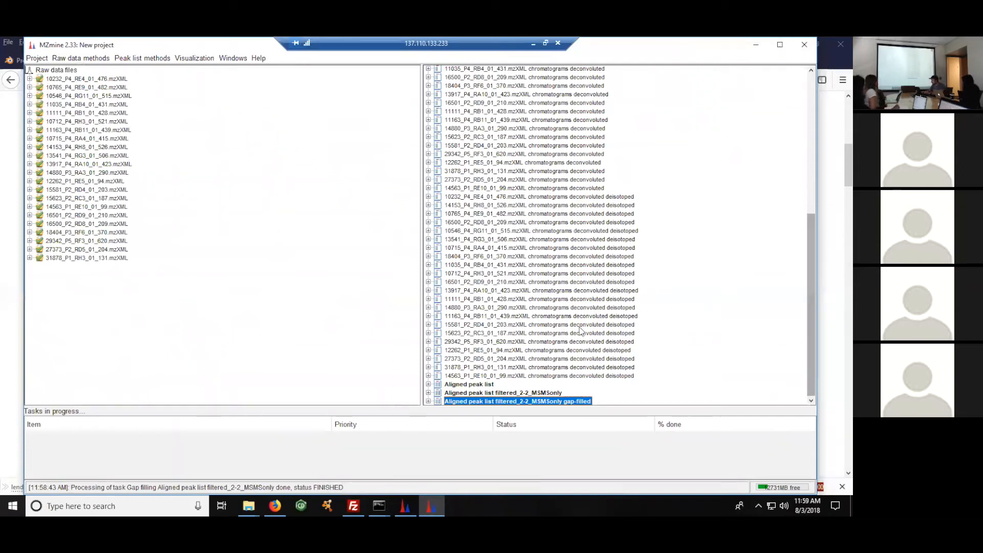
Set up a CSV export of the gap-filled peak list to the file test_2 in the MZmine-GNPS-Traing_August2018 folder
left_click(140, 60)
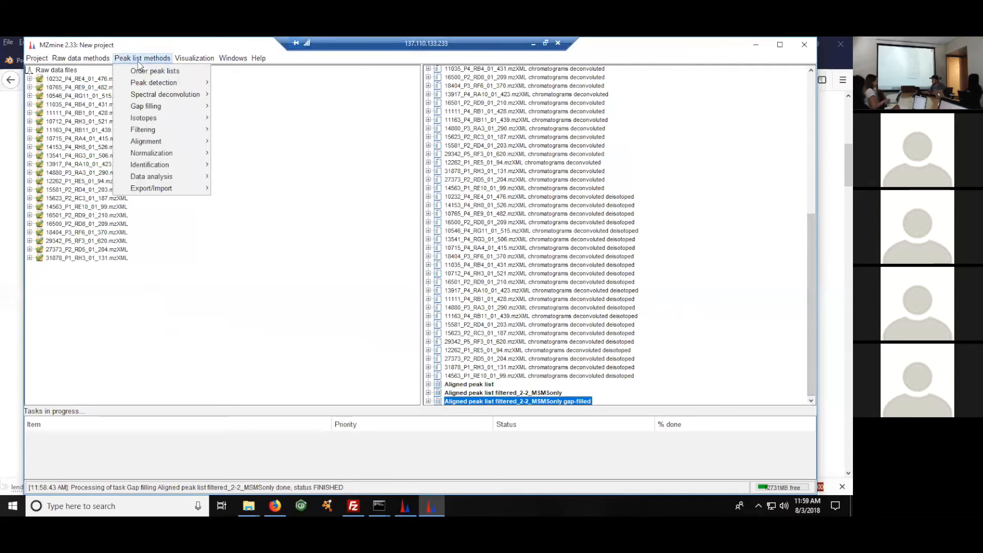
mouse_move(172, 180)
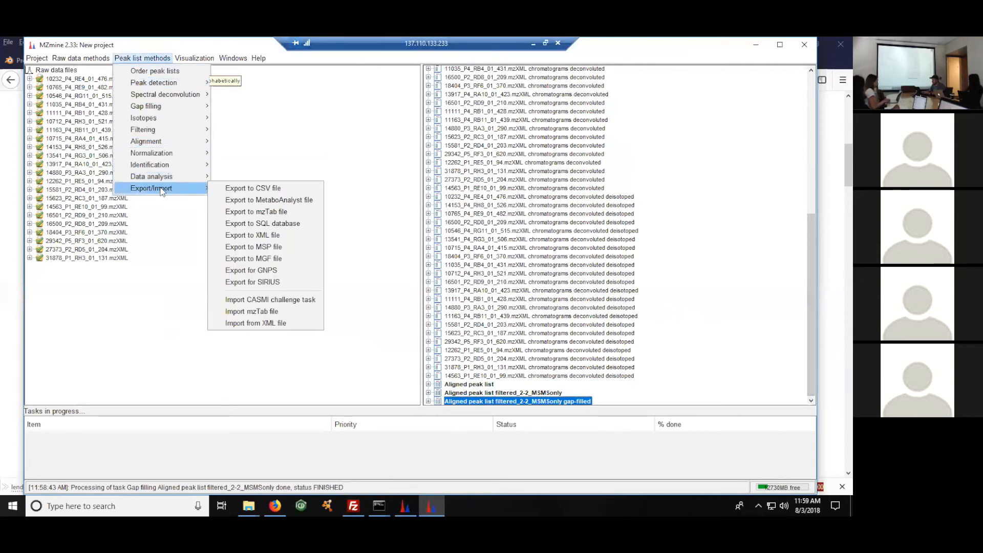
left_click(272, 188)
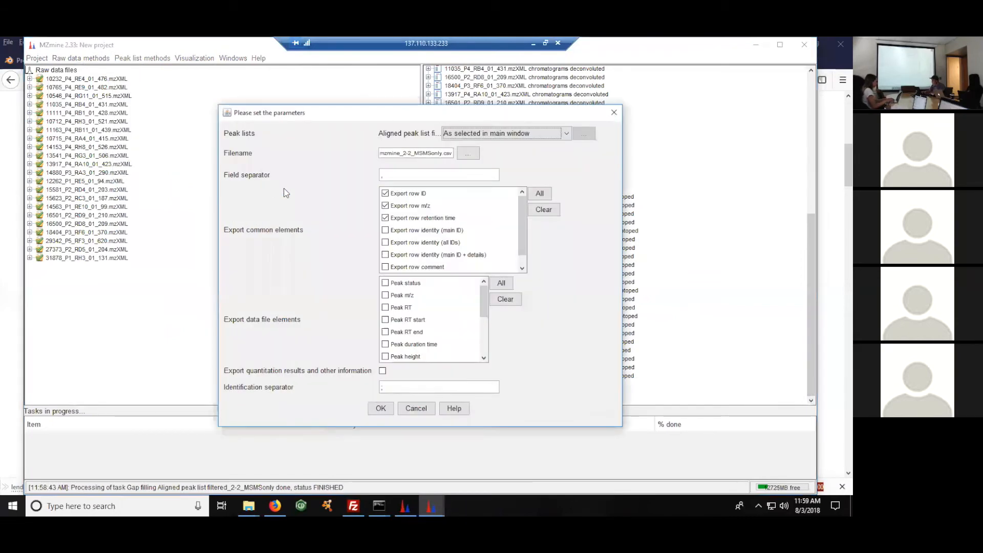
left_click(472, 155)
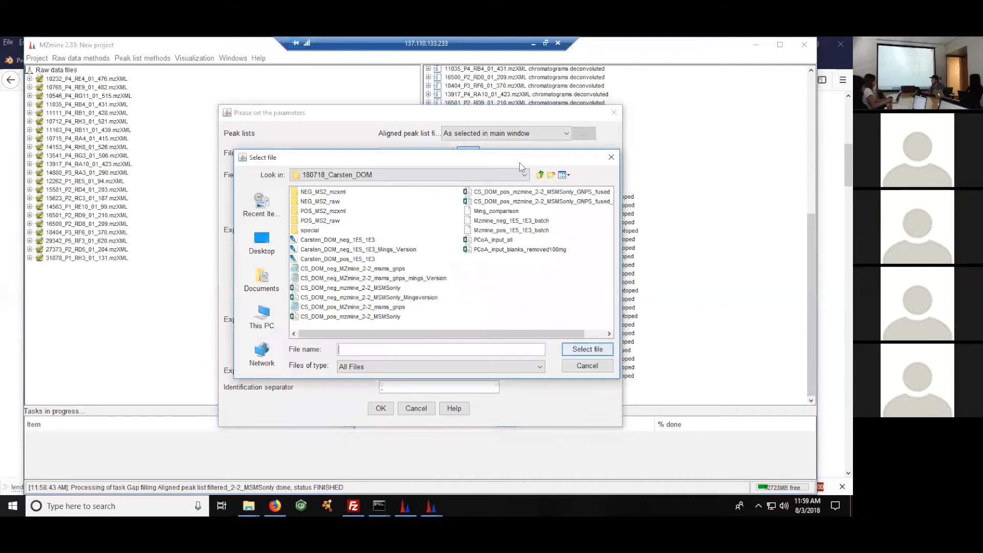
left_click(541, 175)
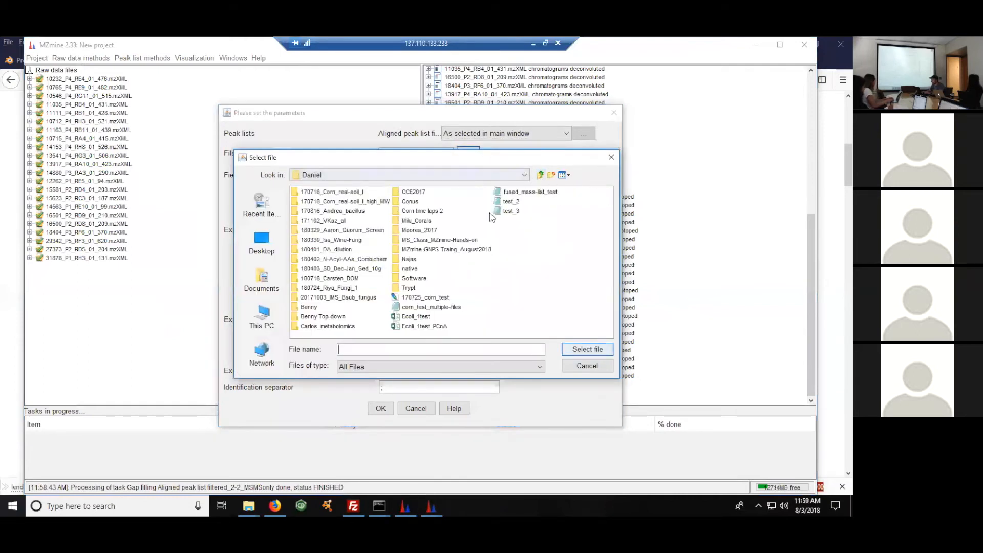
double_click(418, 250)
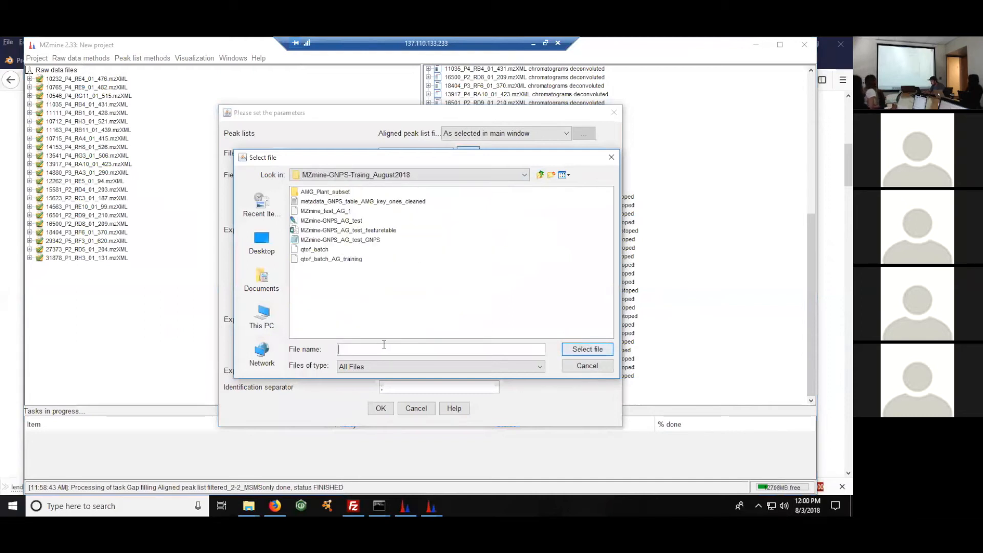
type("_2")
left_click(588, 352)
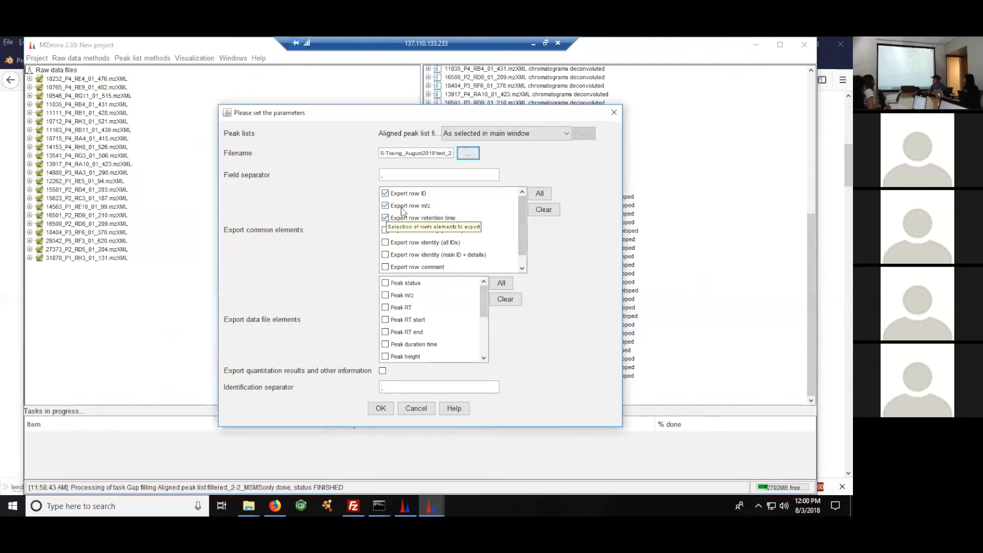
Select Peak area as the data file element to export alongside row ID, m/z and retention time, and run the CSV export
left_click(402, 210)
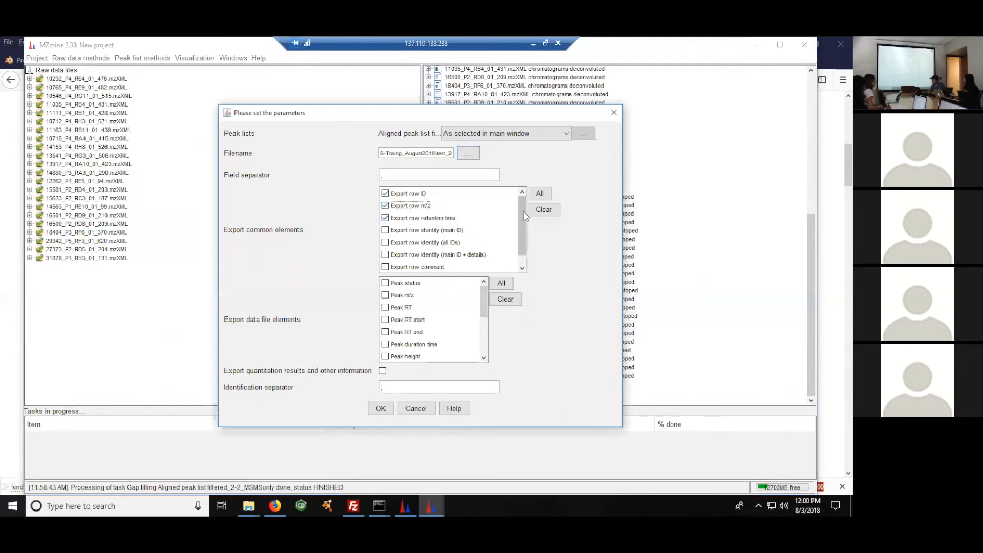
left_click_drag(487, 300, 466, 315)
left_click(392, 327)
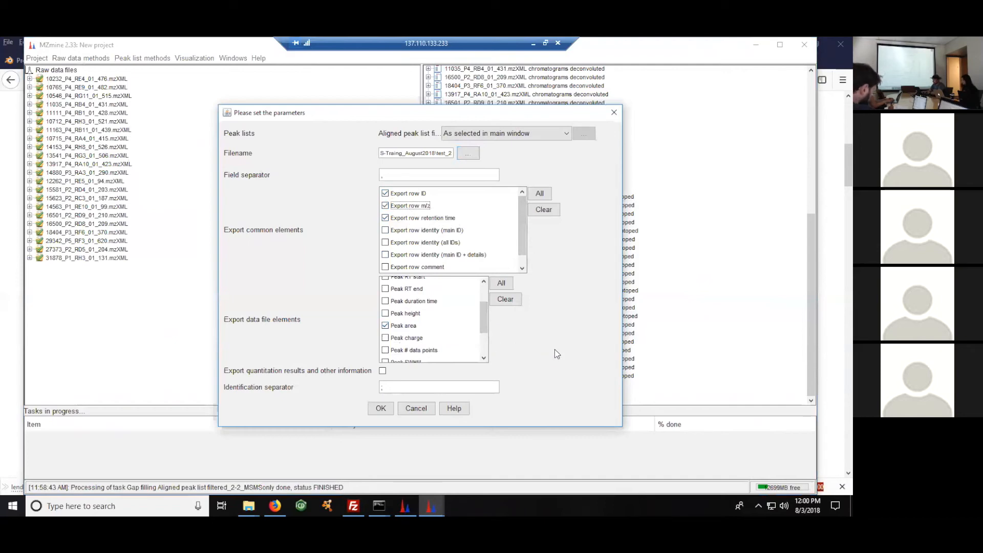
left_click(385, 410)
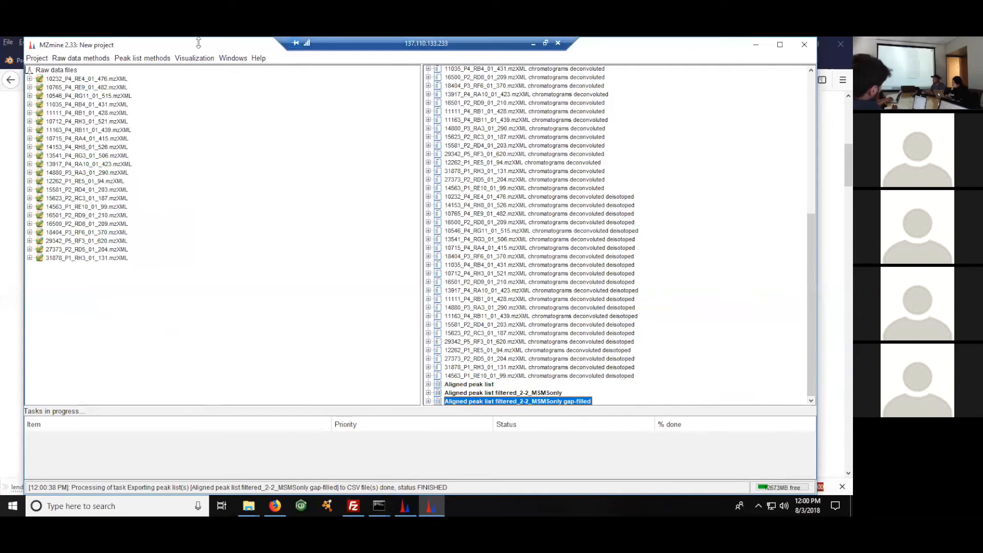
Set up a GNPS export of the gap-filled peak list to the file MS2_test_2 in the MZmine-GNPS-Traing_August2018 folder
left_click(142, 59)
mouse_move(163, 189)
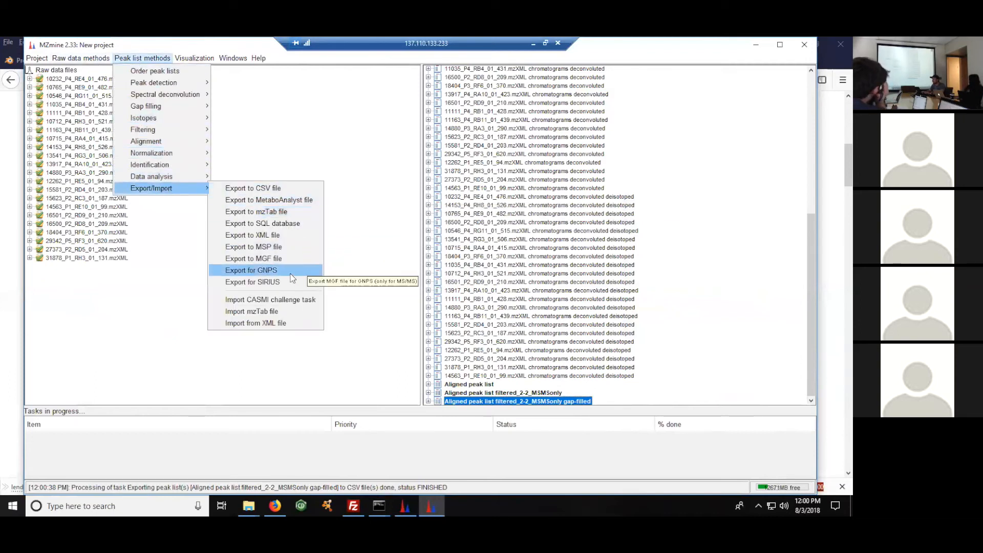
left_click(275, 272)
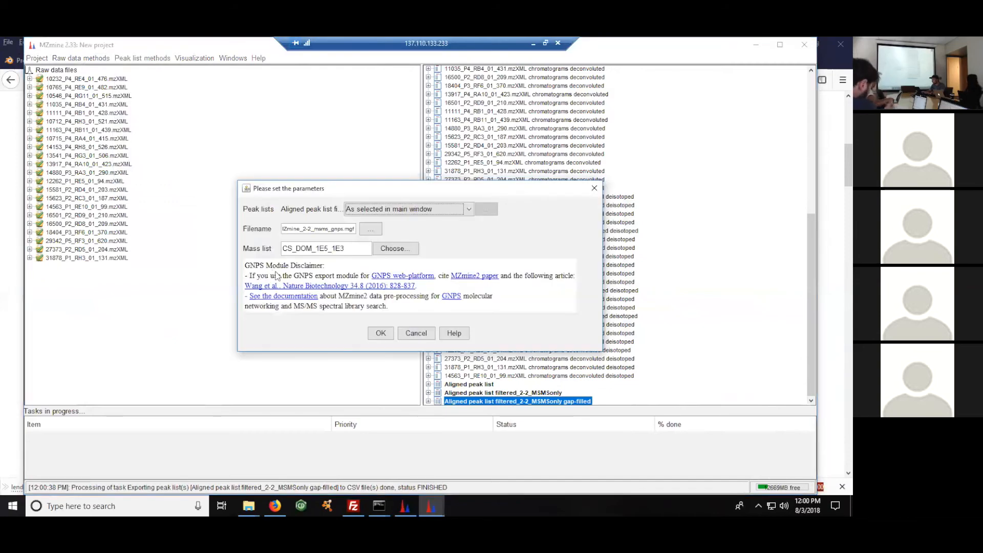
left_click(369, 231)
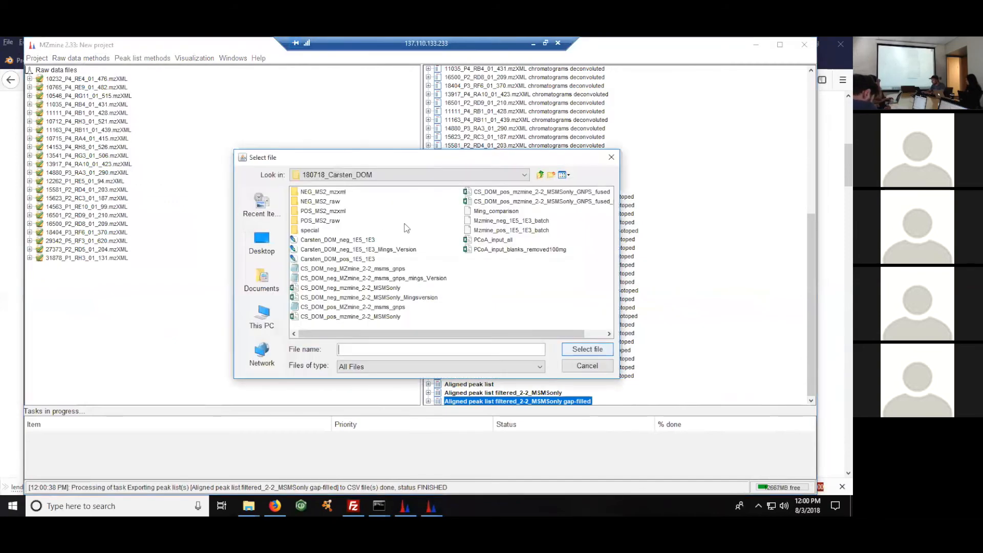
left_click(543, 175)
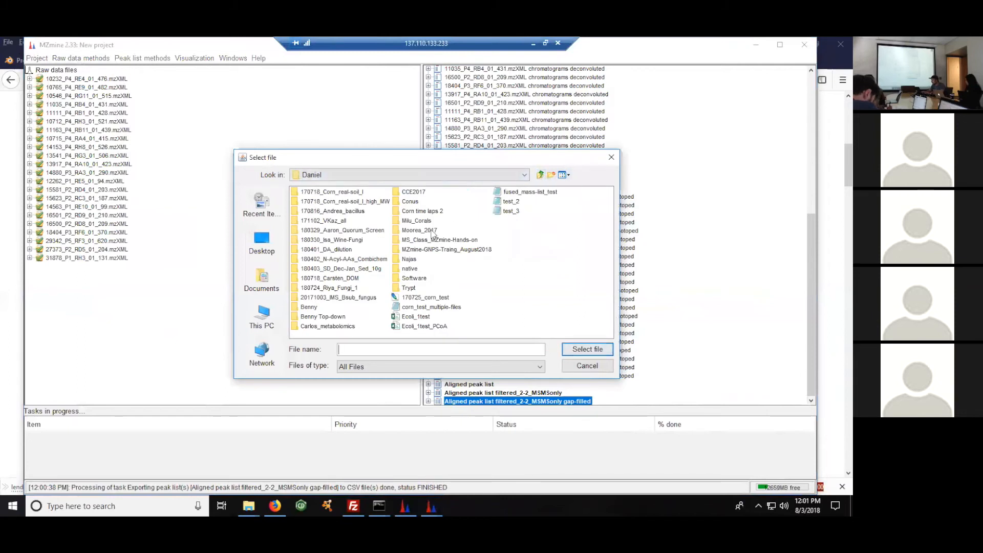
double_click(451, 251)
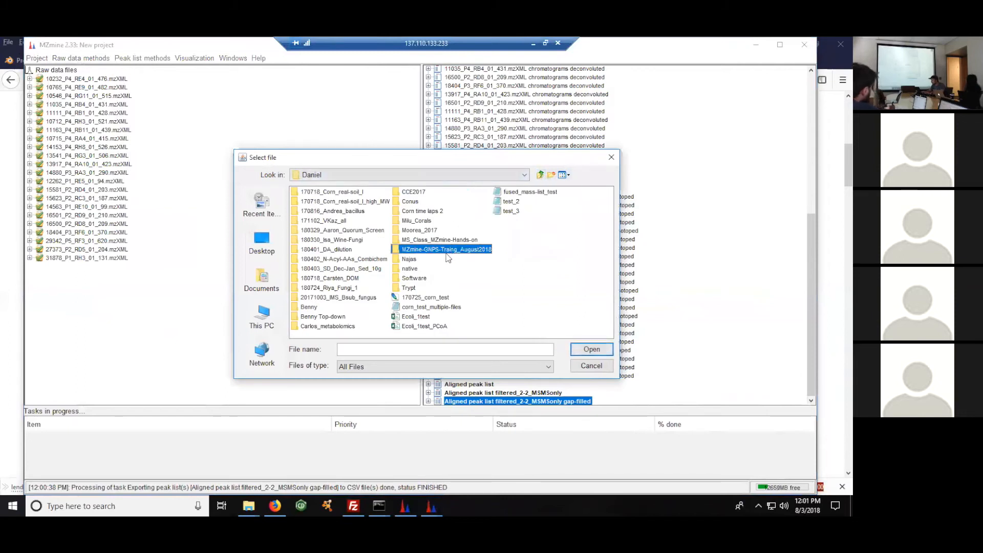
left_click(370, 351)
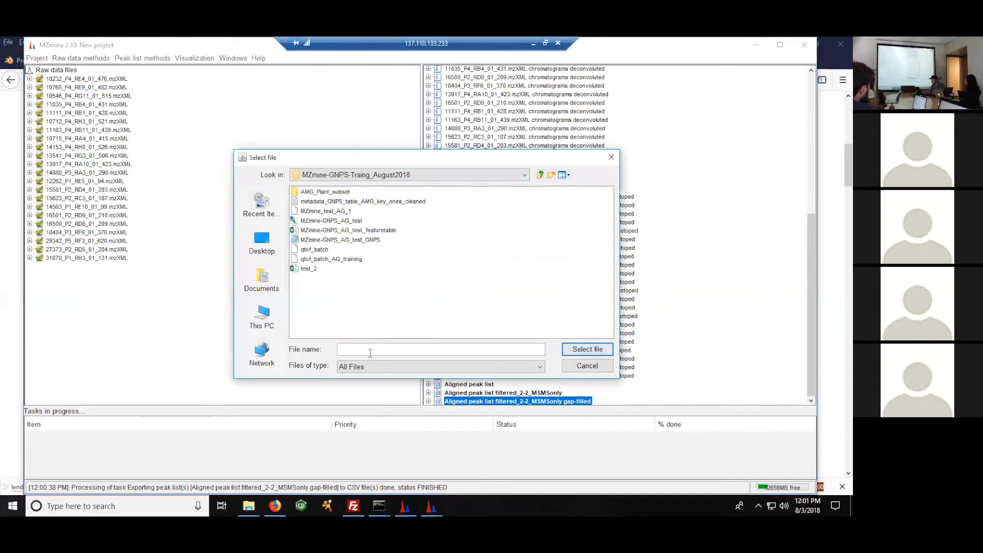
type("MS2_test_2")
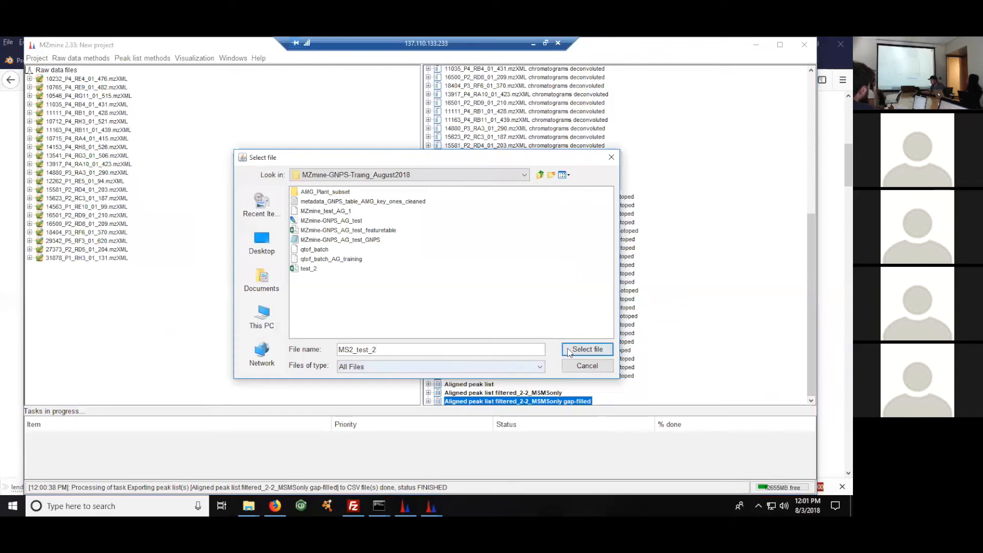
left_click(587, 350)
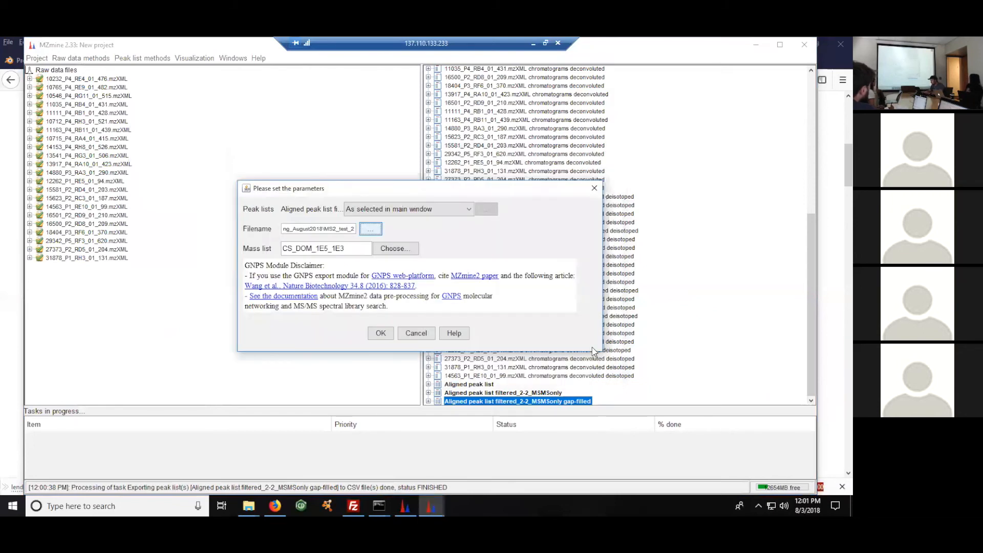
Choose Test_1E3_1E2 as the mass list for the GNPS export and run the export
left_click(395, 249)
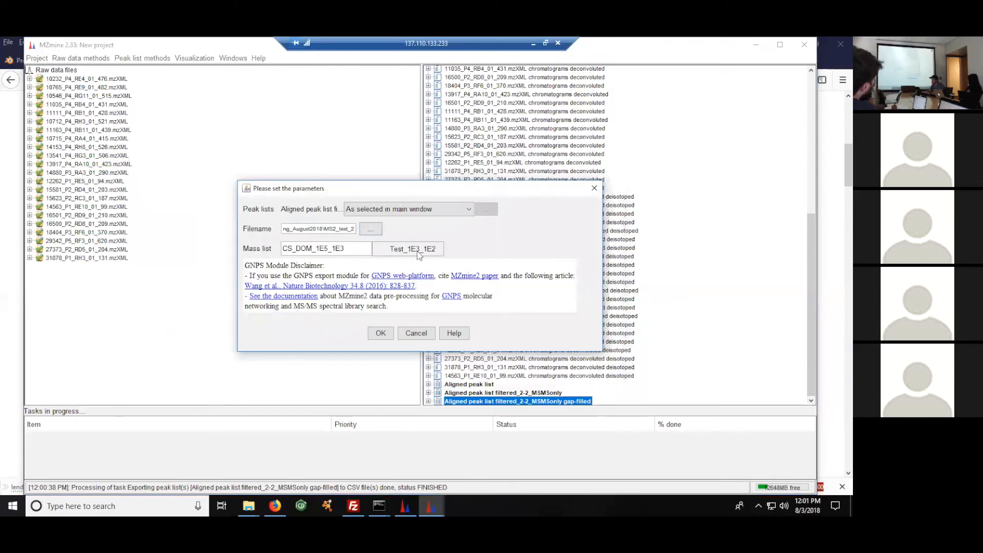
left_click(415, 250)
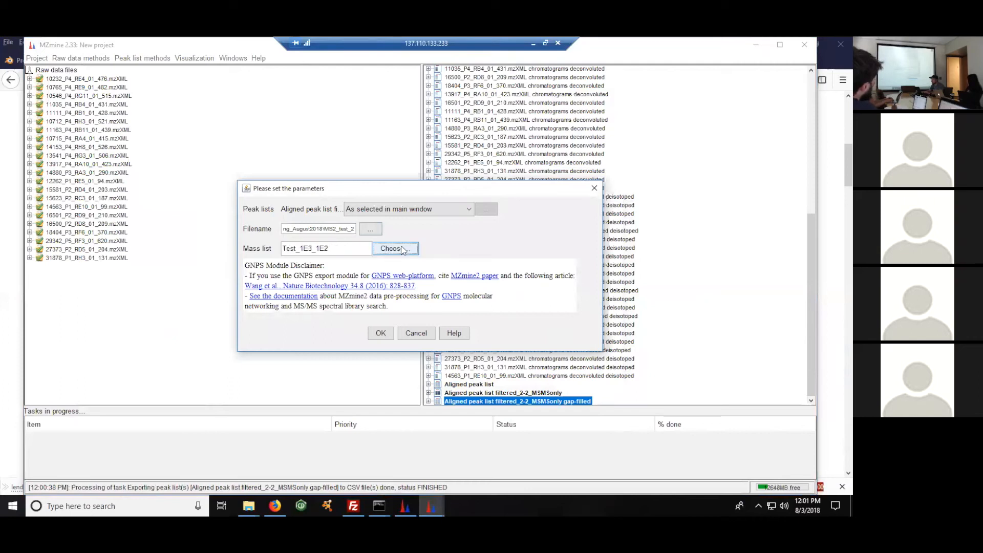
left_click(422, 251)
left_click(422, 250)
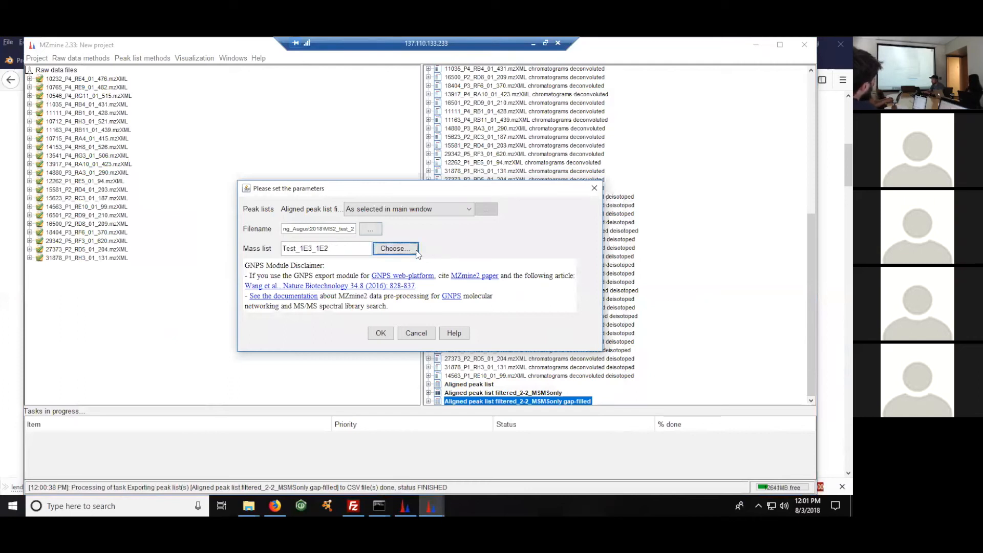
left_click(381, 334)
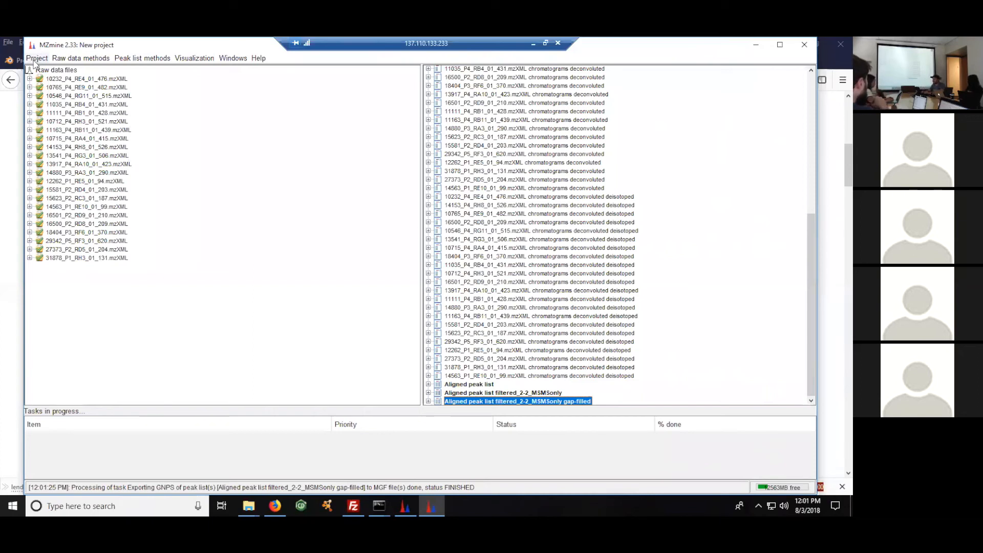
left_click(35, 59)
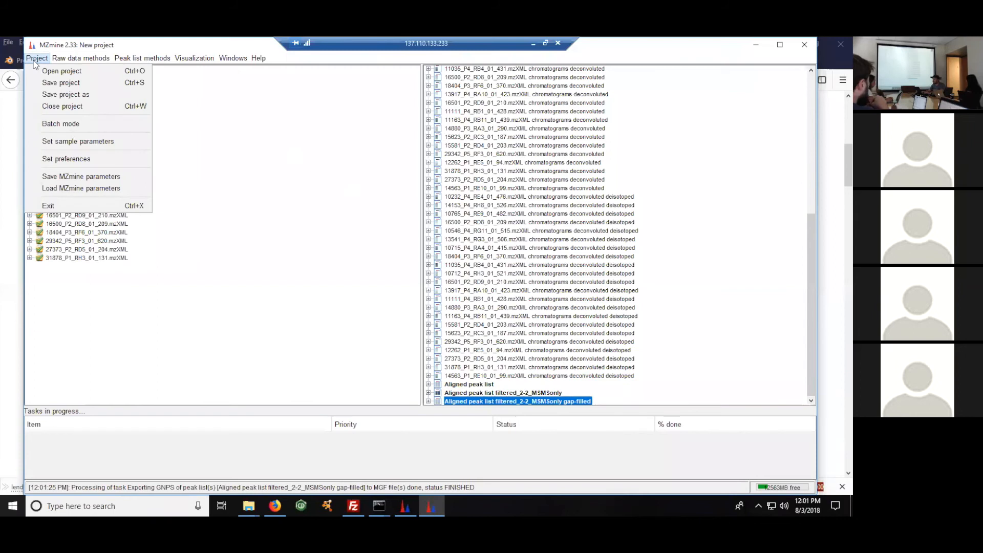
left_click(101, 96)
left_click(529, 177)
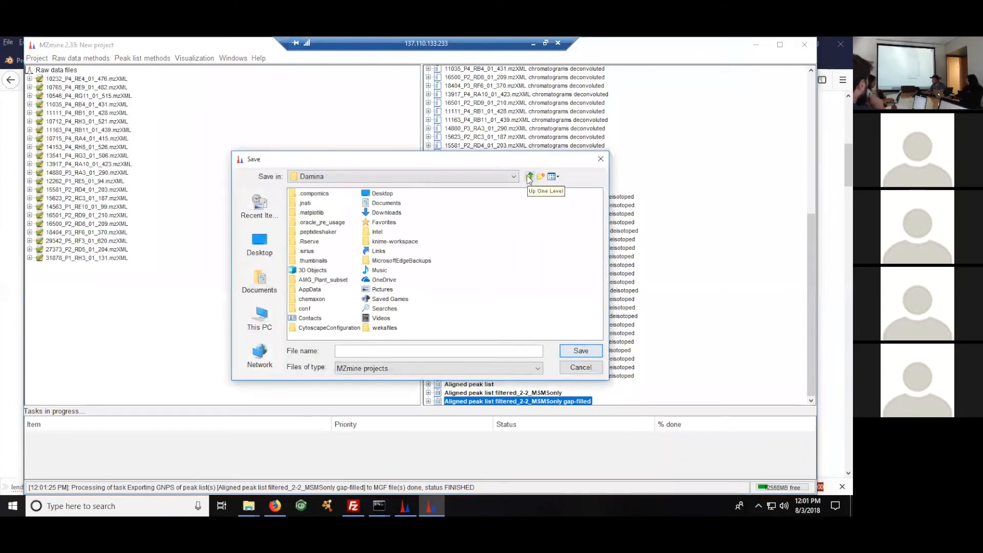
left_click(530, 177)
left_click(530, 177)
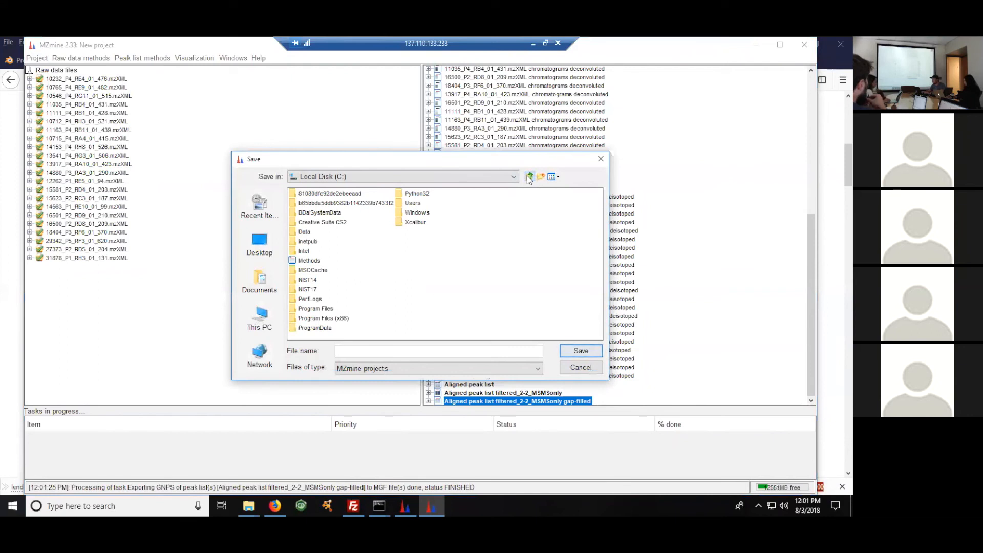
left_click(260, 244)
double_click(306, 279)
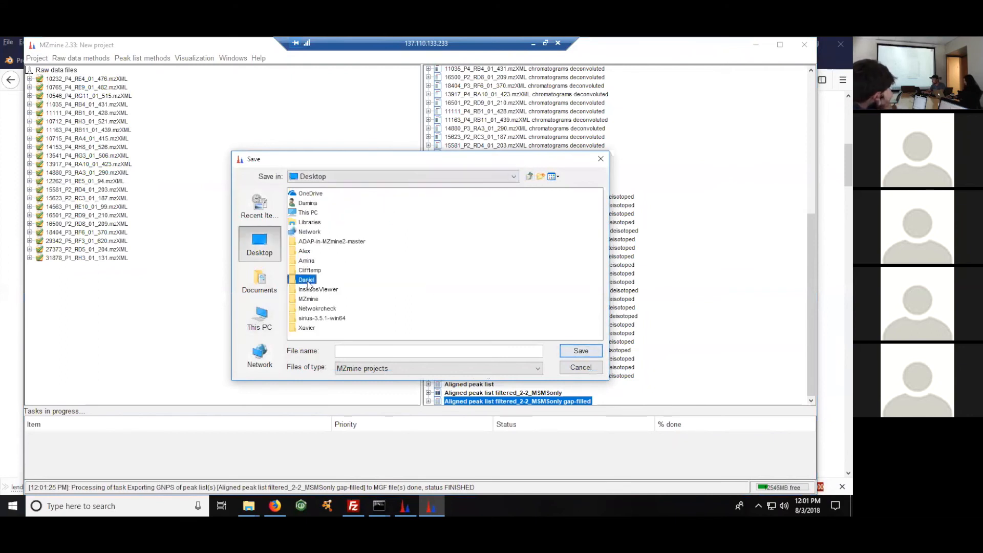
double_click(436, 251)
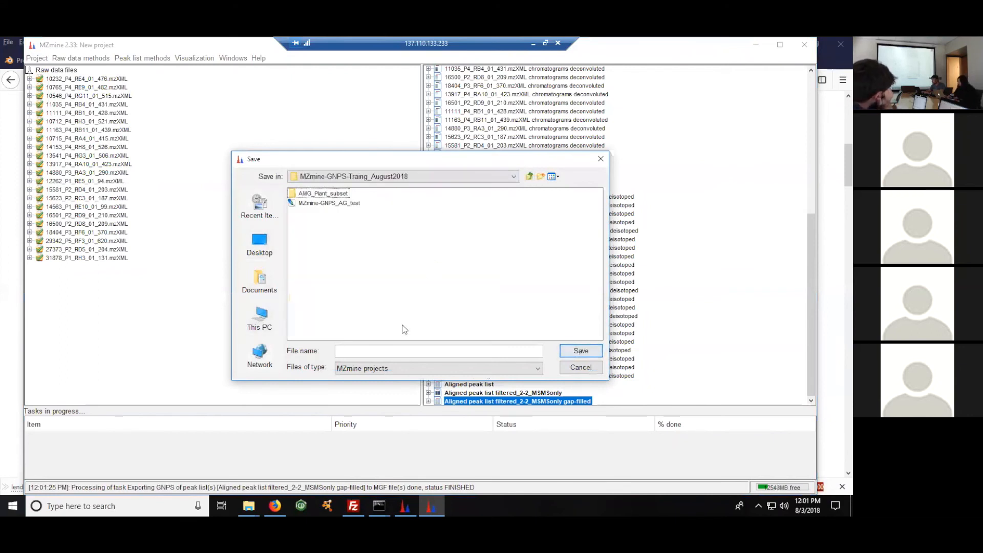
left_click(374, 353)
type("mzmine_test2")
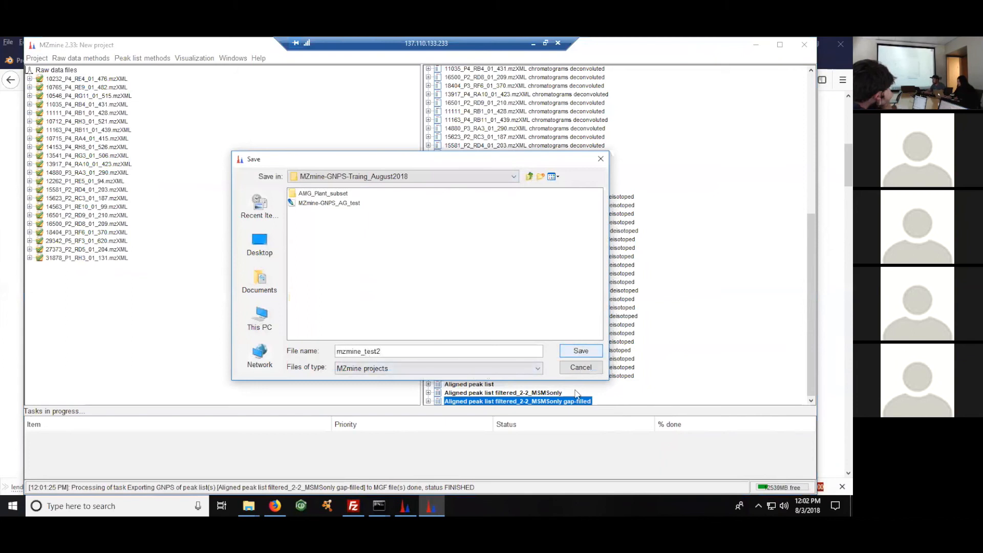
left_click(568, 376)
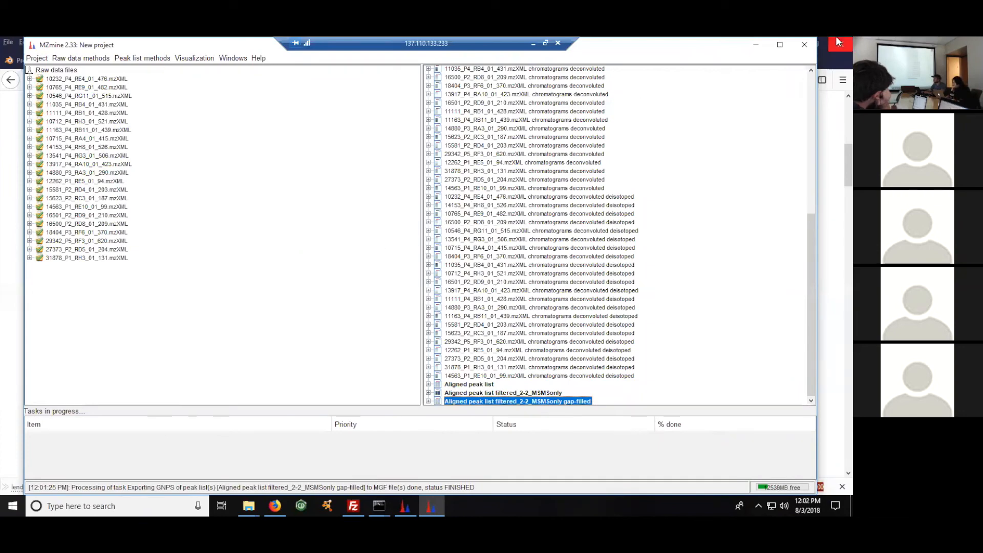
Minimize the MZmine, browser and console windows and open the MZmine-GNPS-Traing_August2018 folder in File Explorer
left_click(756, 45)
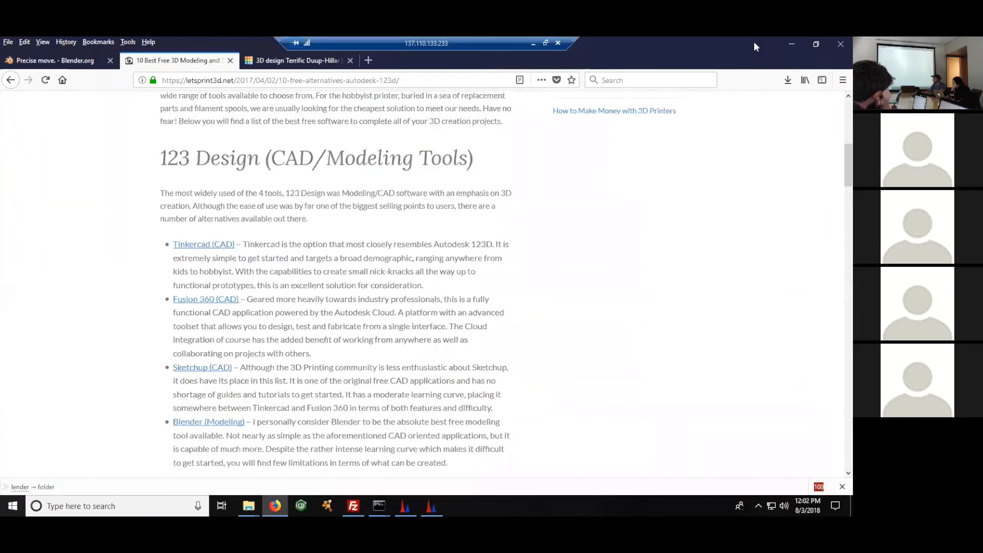
left_click(791, 44)
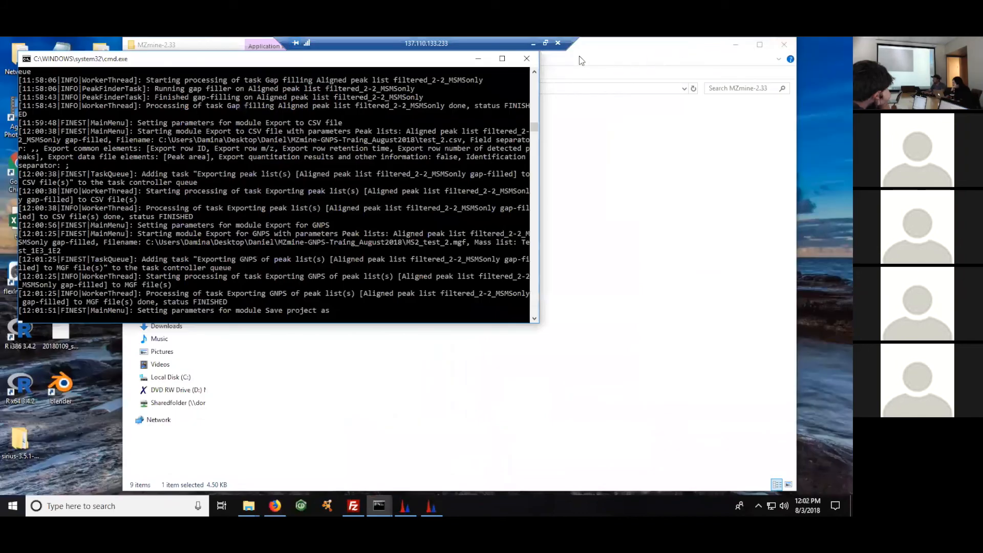
left_click(478, 60)
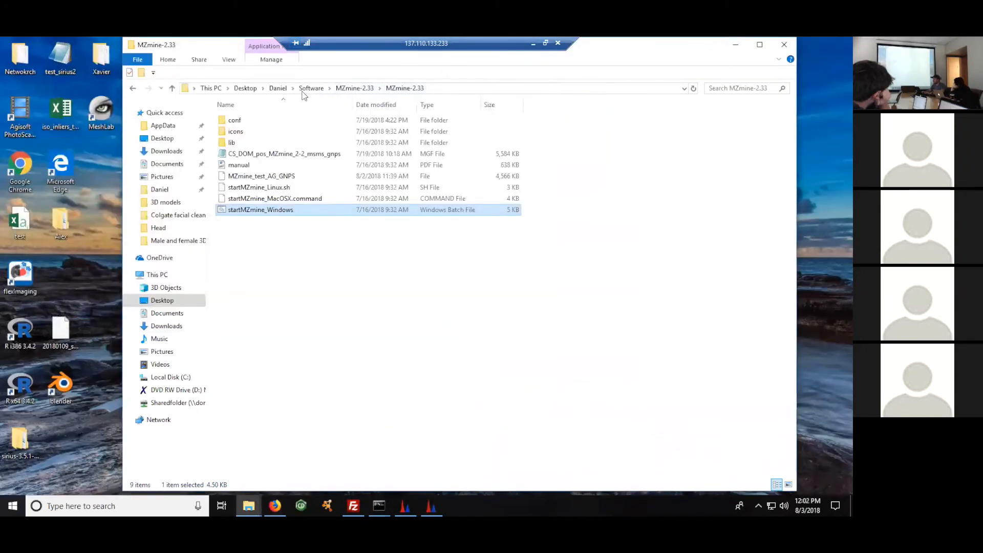
left_click(270, 89)
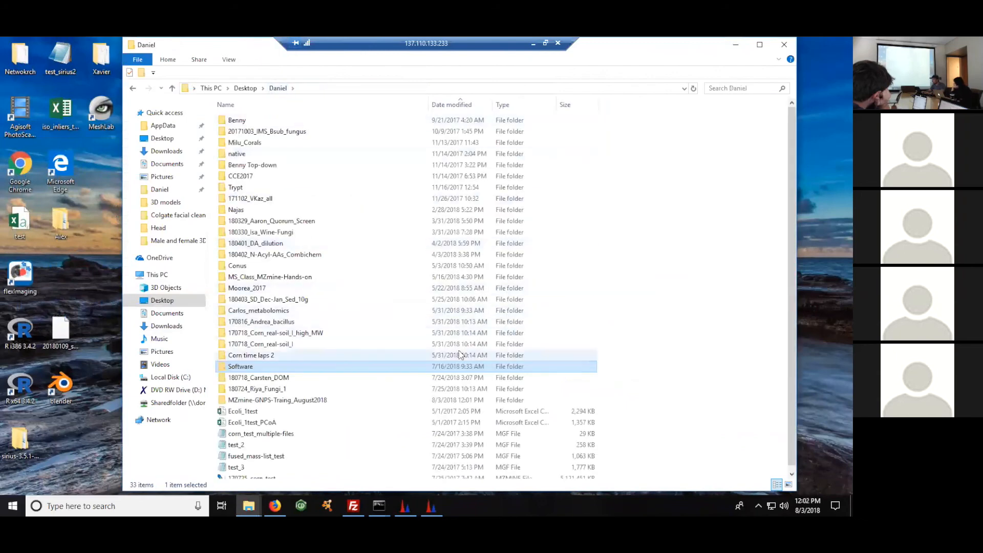
left_click(285, 401)
double_click(285, 401)
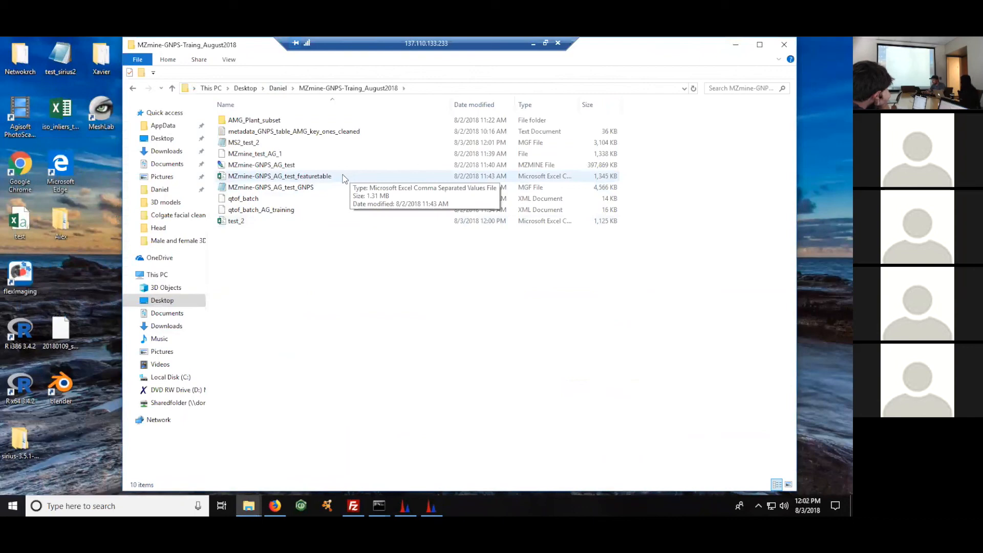
Open the exported test_2 CSV file in Excel and dismiss the Office activation dialog
left_click(241, 222)
right_click(241, 221)
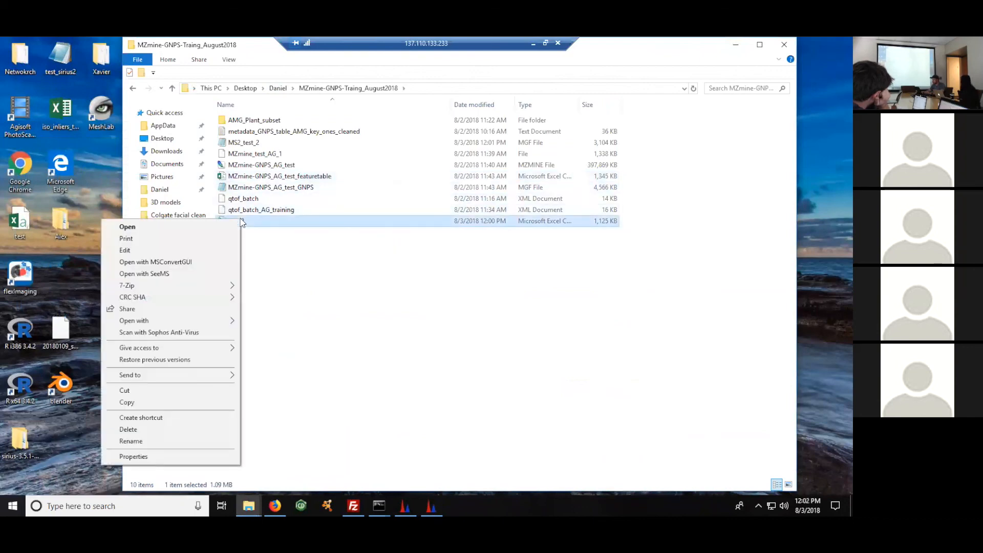
left_click(215, 225)
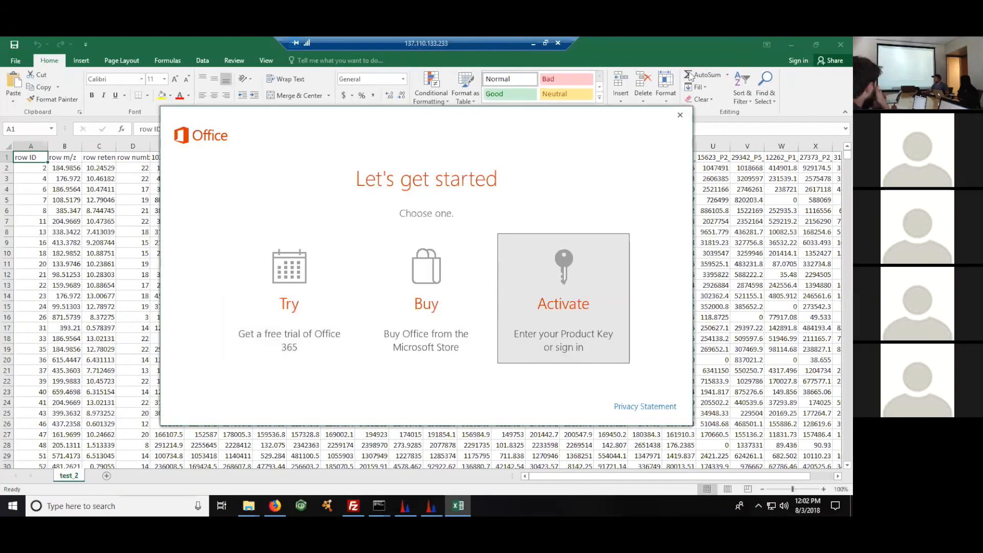
left_click(681, 116)
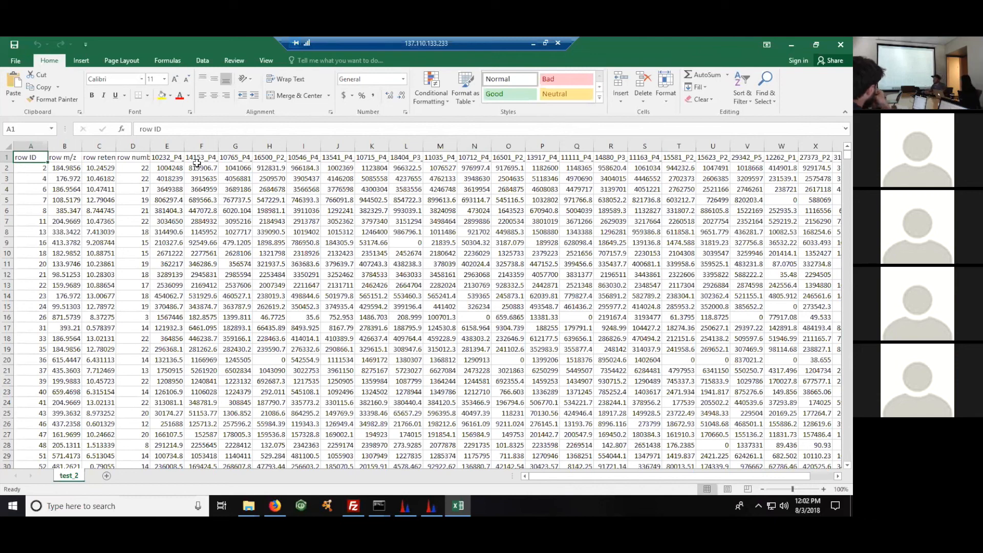
Examine the feature rows, row IDs, sample column headers and peak area values in the test_2 table
left_click(7, 168)
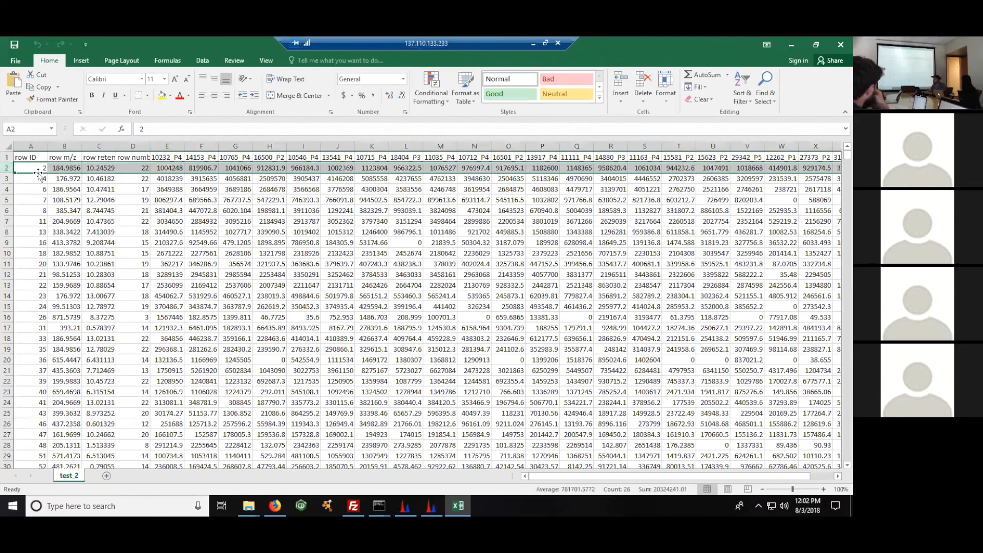
left_click(169, 167)
key("Right")
key("Right")
key("Right")
key("Right")
key("Right")
key("Right")
key("Right")
key("Right")
key("Right")
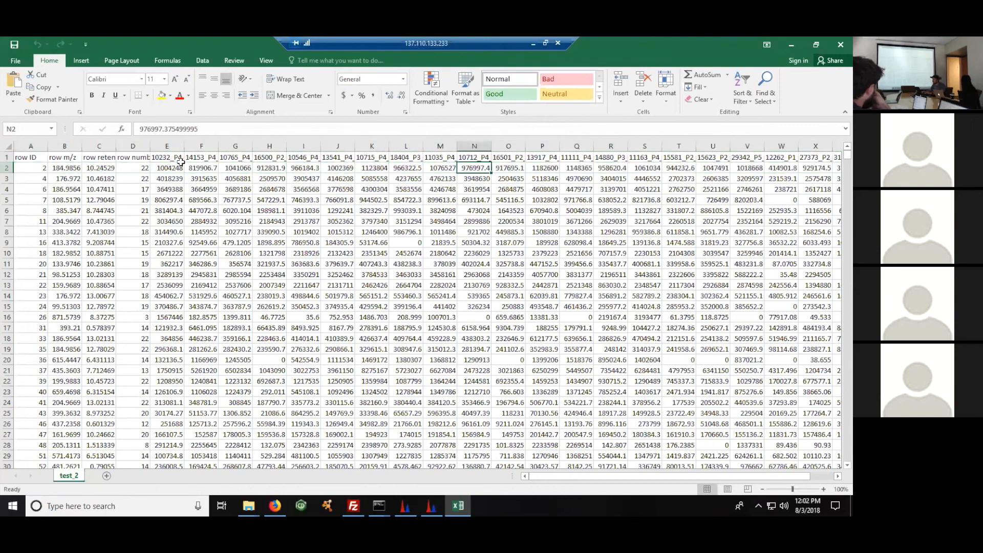
left_click(171, 155)
key("Right")
key("Right")
key("Right")
key("Right")
key("Right")
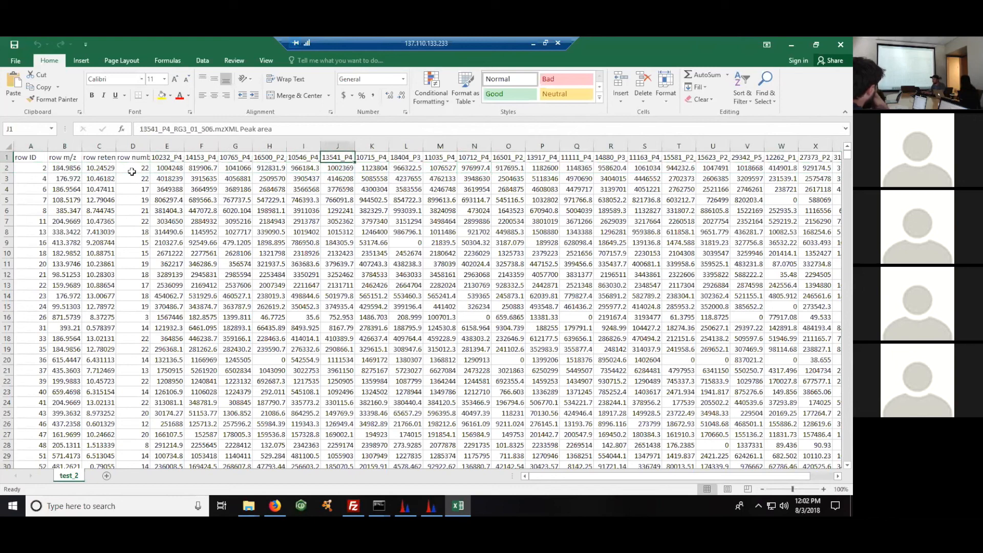
left_click_drag(350, 223, 353, 233)
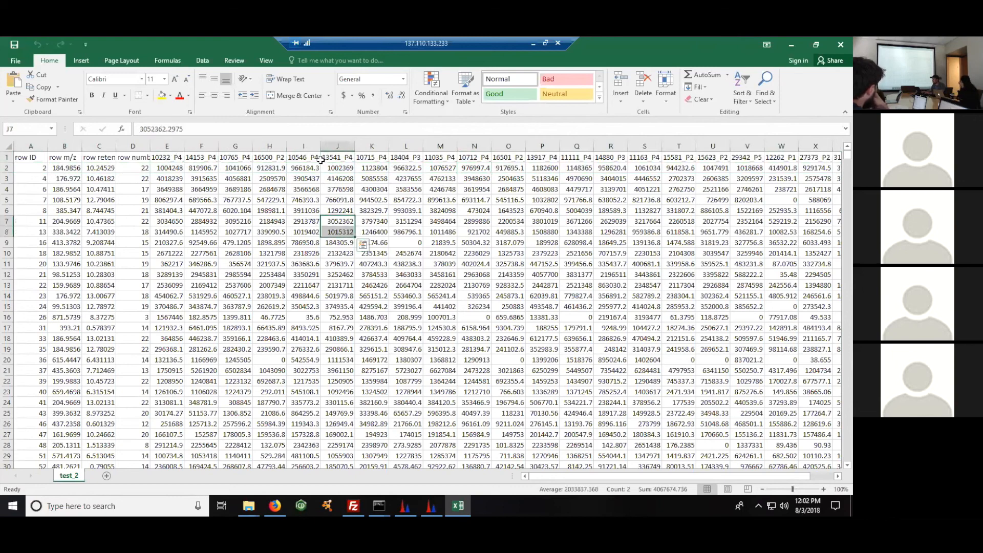
left_click(22, 179)
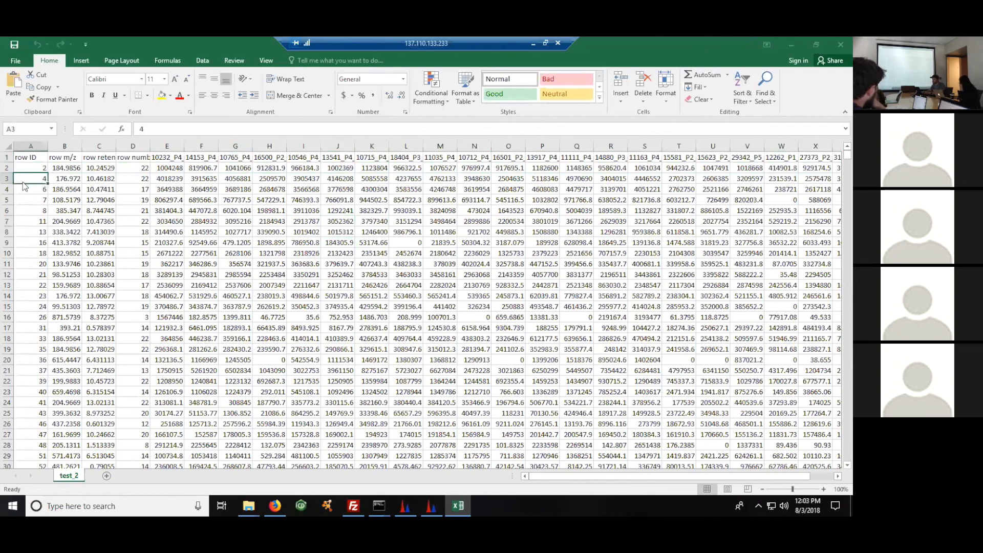
Return to the export folder, open the MS2_test_2 MGF file in Notepad, and examine its feature IDs, precursor masses and fragment lists
key("alt+Tab")
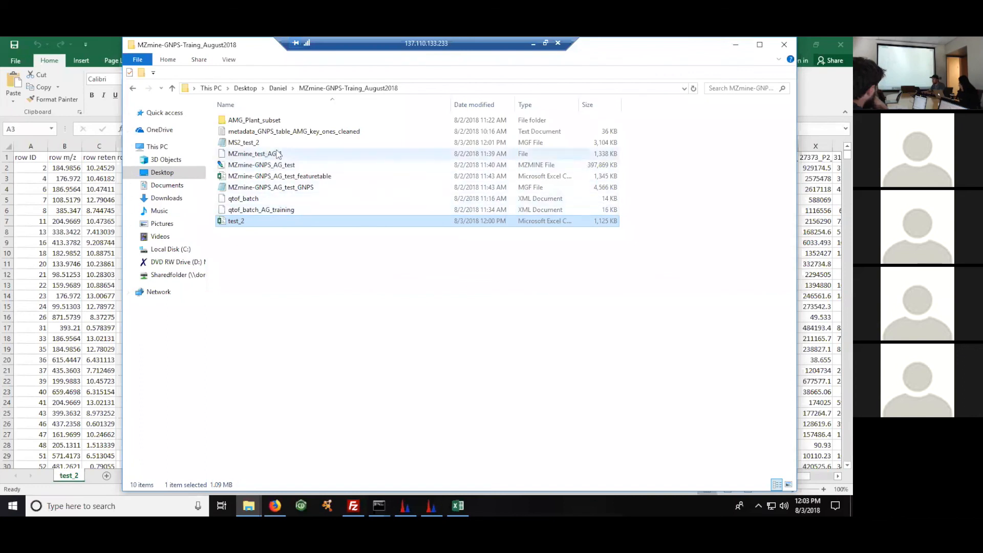
right_click(248, 145)
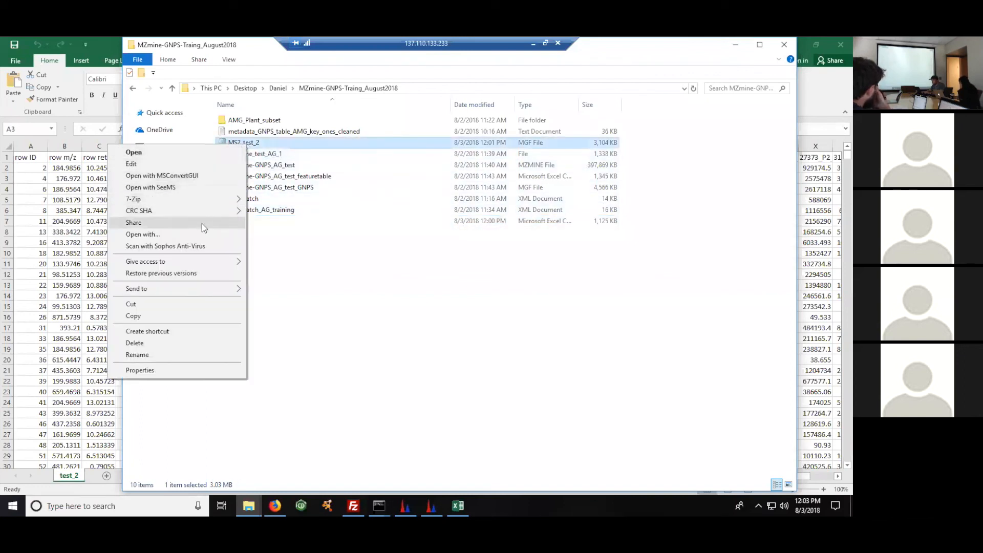
left_click(147, 153)
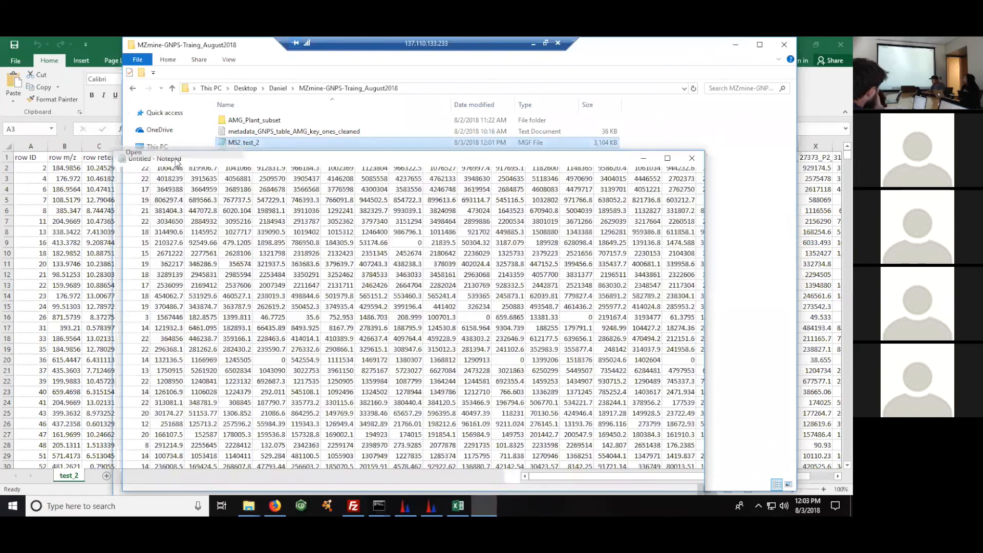
left_click_drag(318, 158, 328, 119)
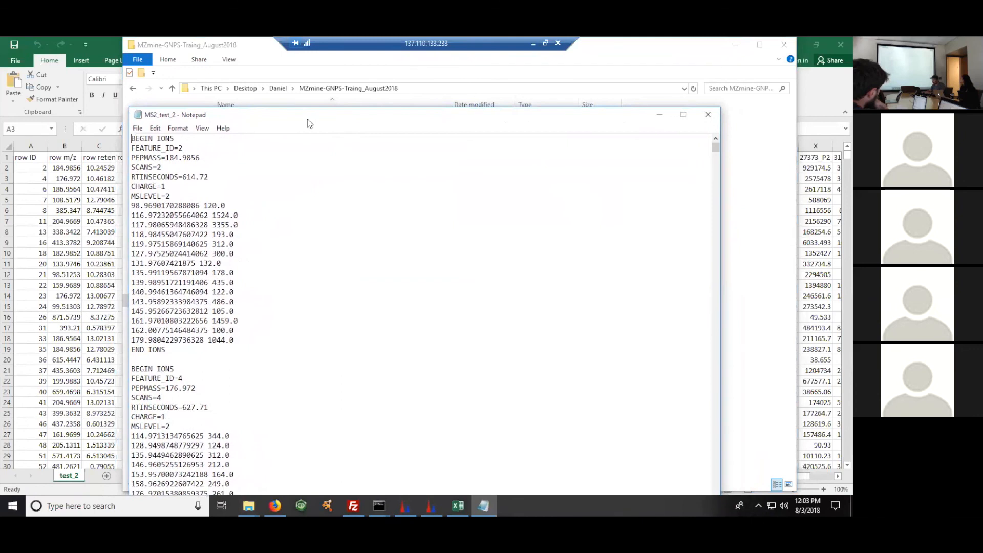
left_click_drag(165, 149, 217, 155)
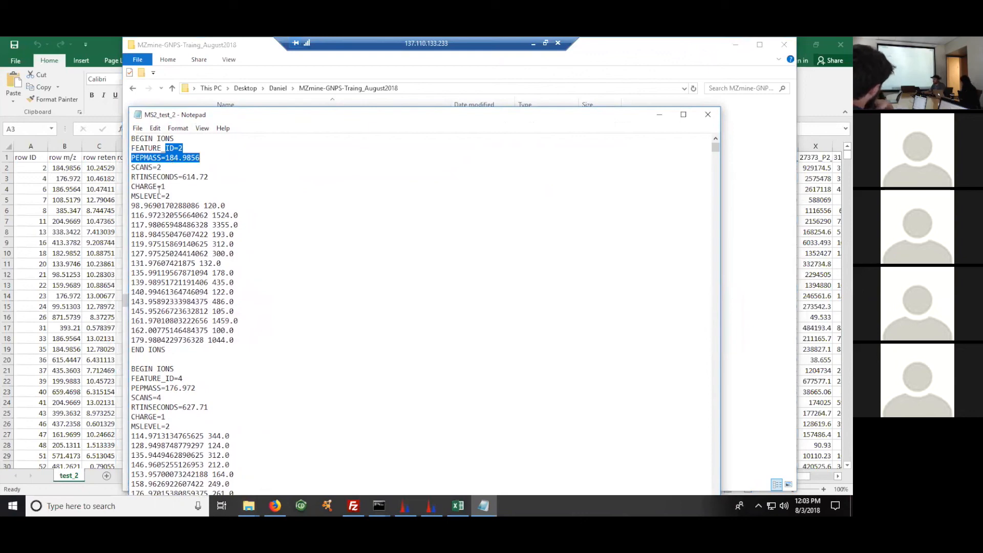
scroll(226, 215, "down", 5)
scroll(226, 216, "down", 7)
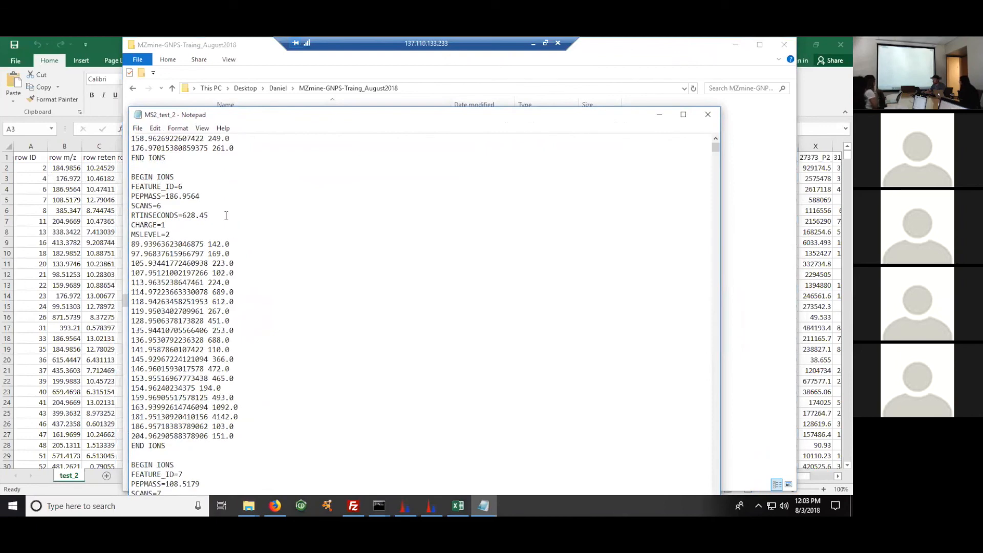